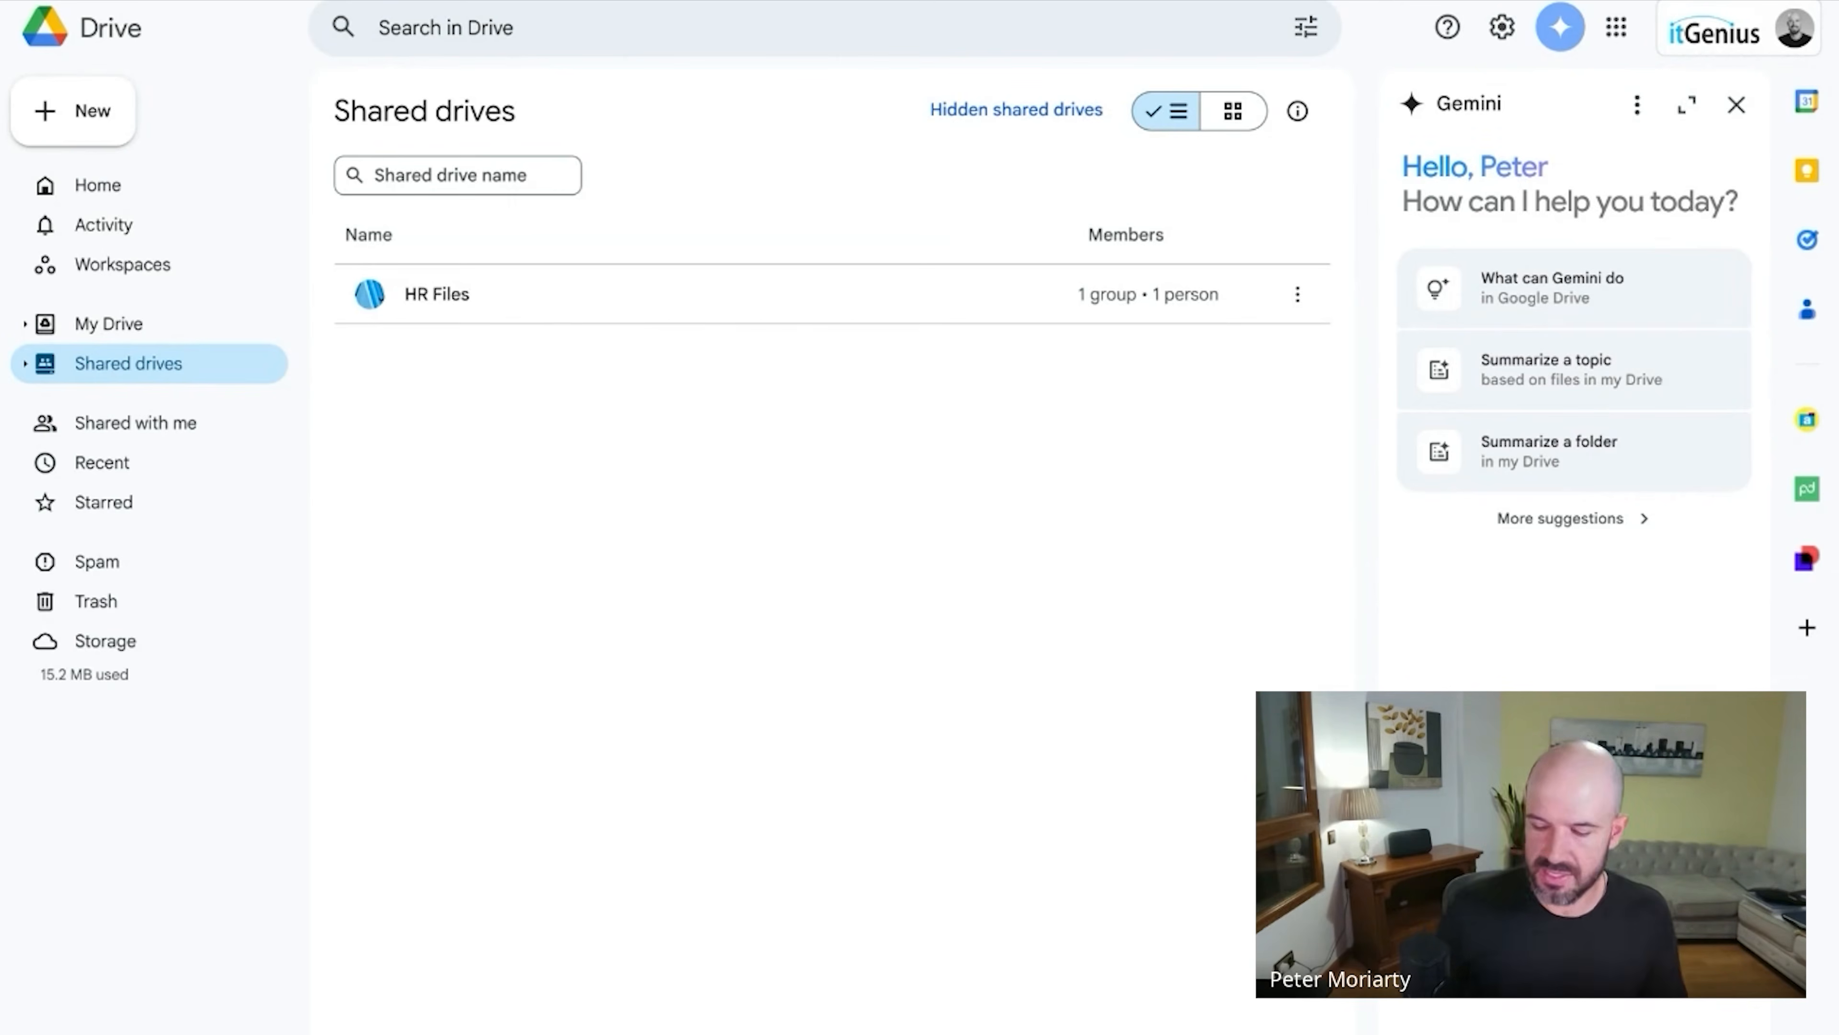
Create the Exec and Finance shared drives.
{"action": "right_click", "coordinate": [554, 545]}
{"action": "left_click", "coordinate": [770, 573]}
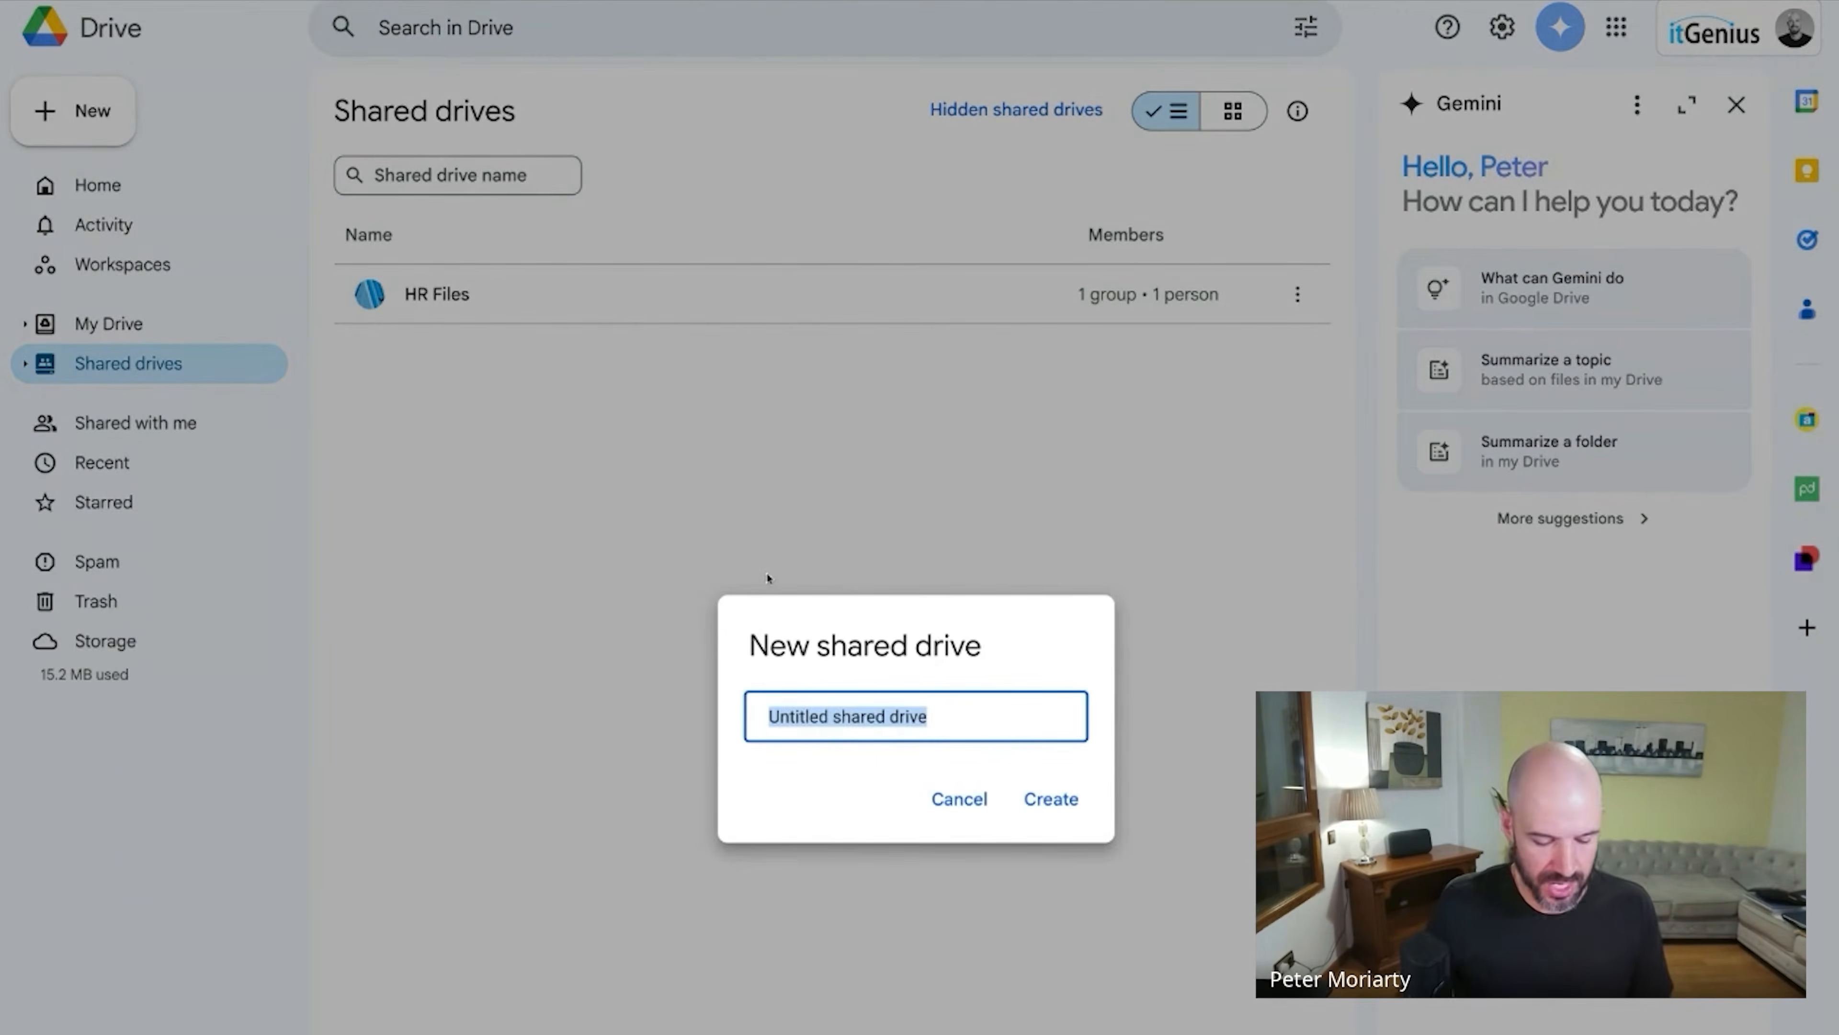
{"action": "type", "text": "Exec"}
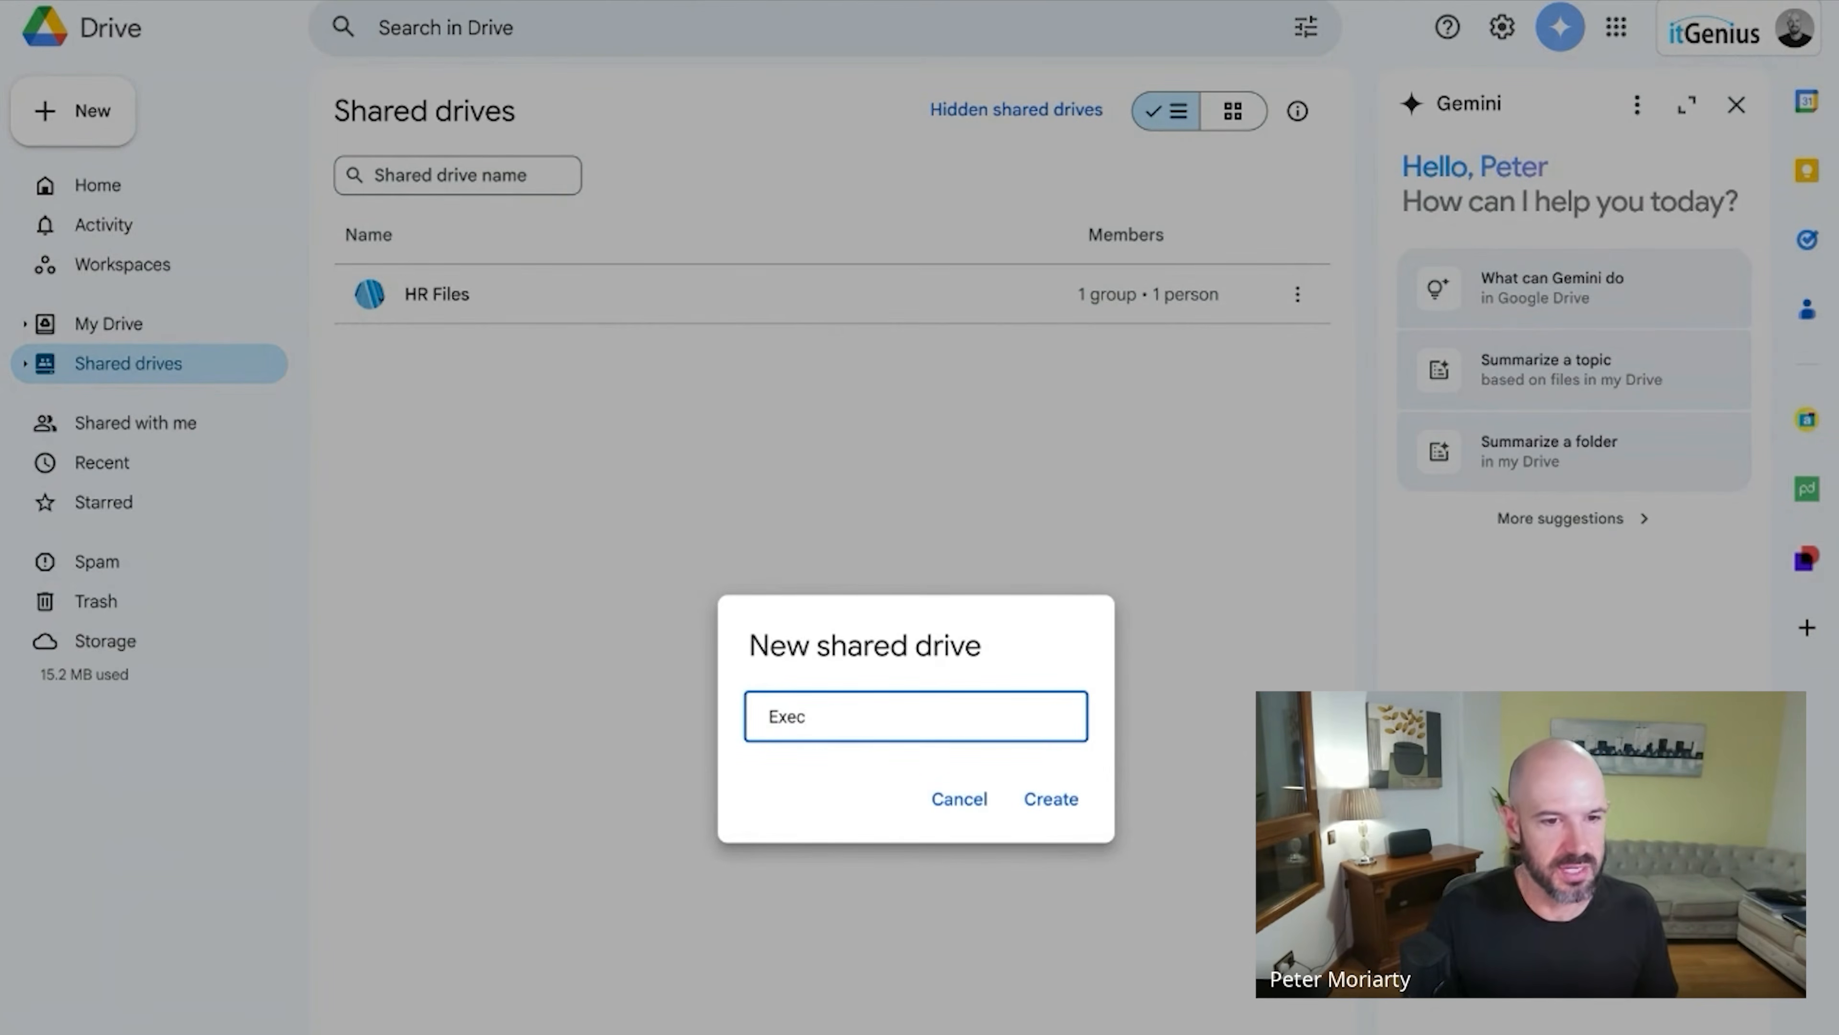
{"action": "key", "text": "Return"}
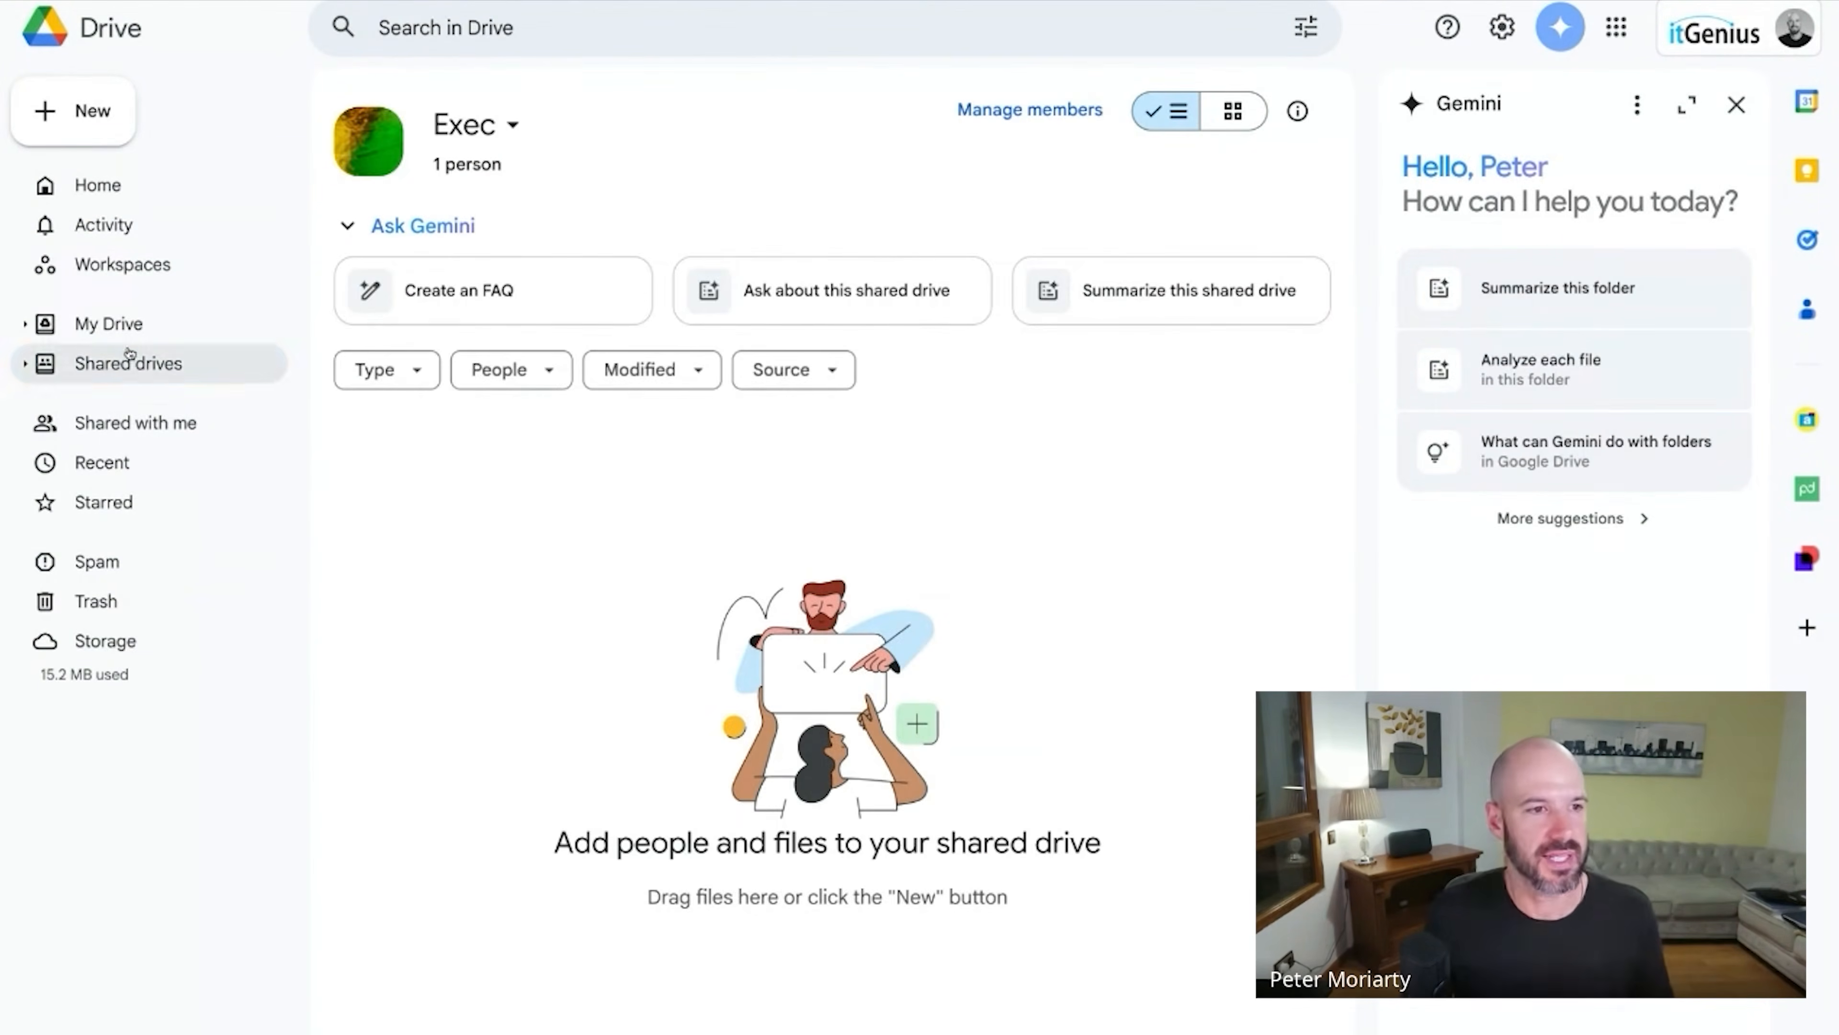
{"action": "left_click", "coordinate": [130, 363]}
{"action": "right_click", "coordinate": [522, 515]}
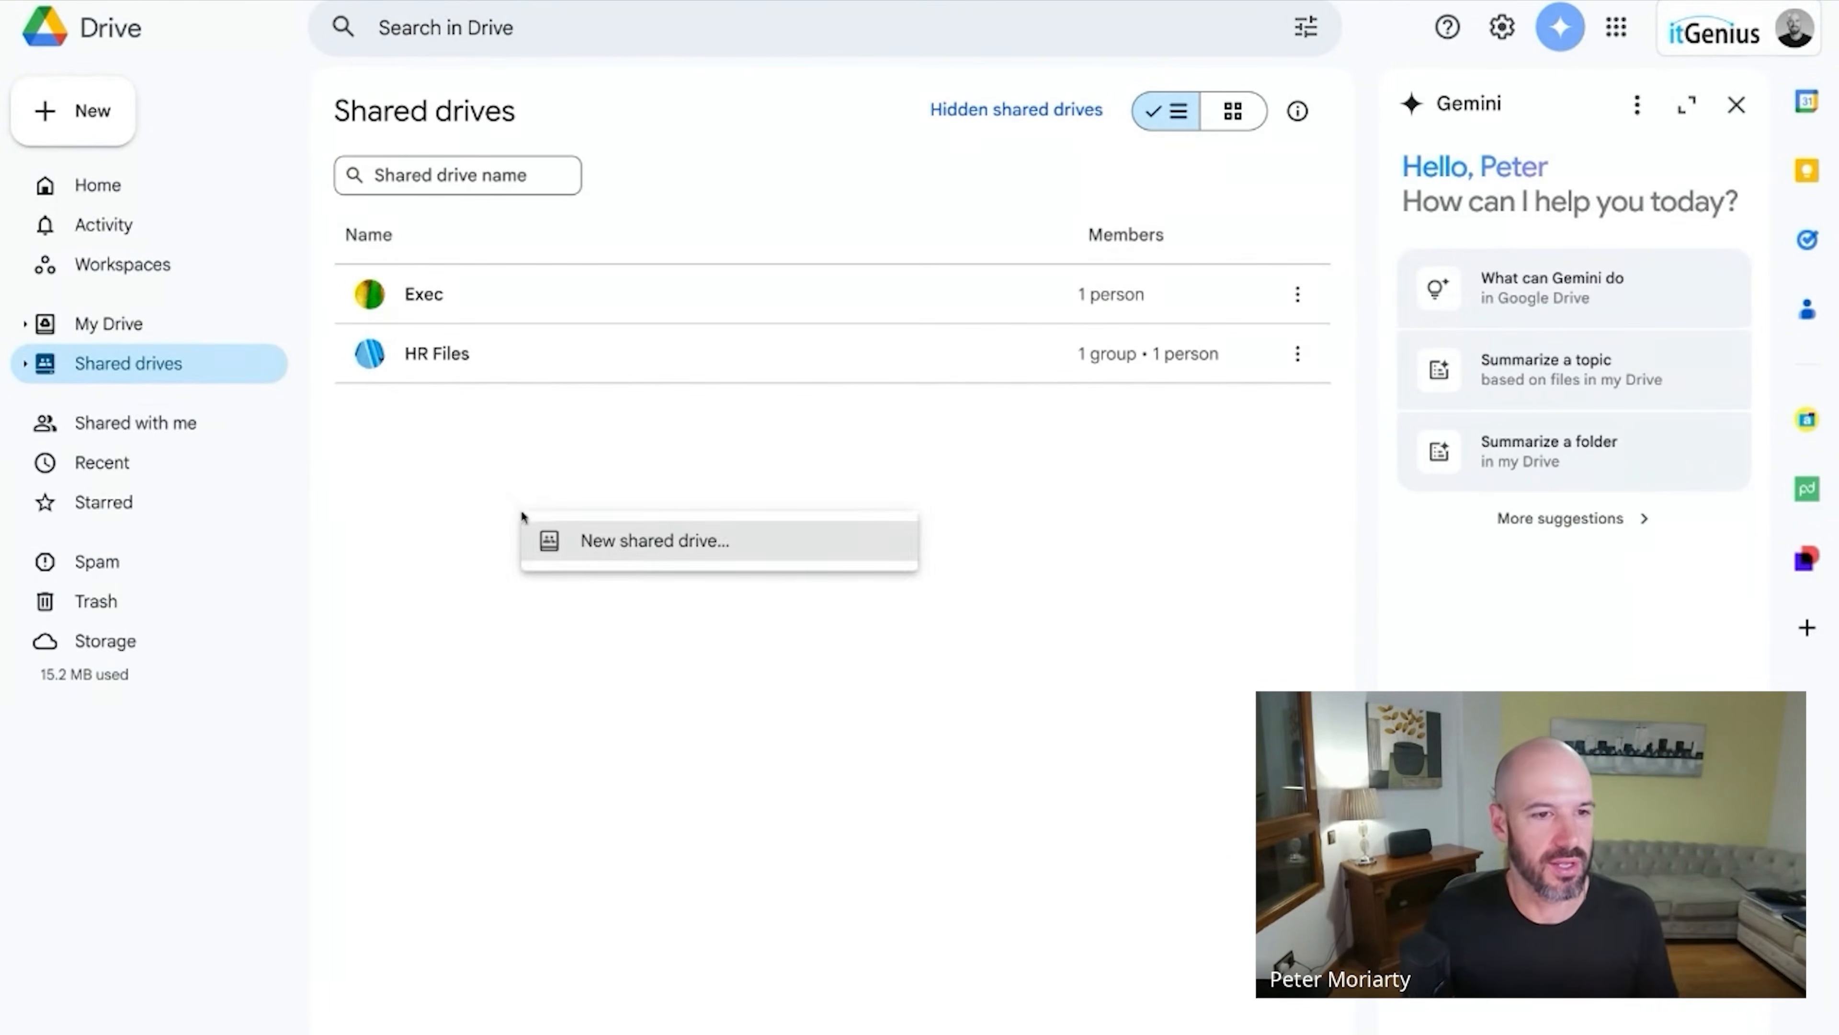
{"action": "left_click", "coordinate": [635, 542]}
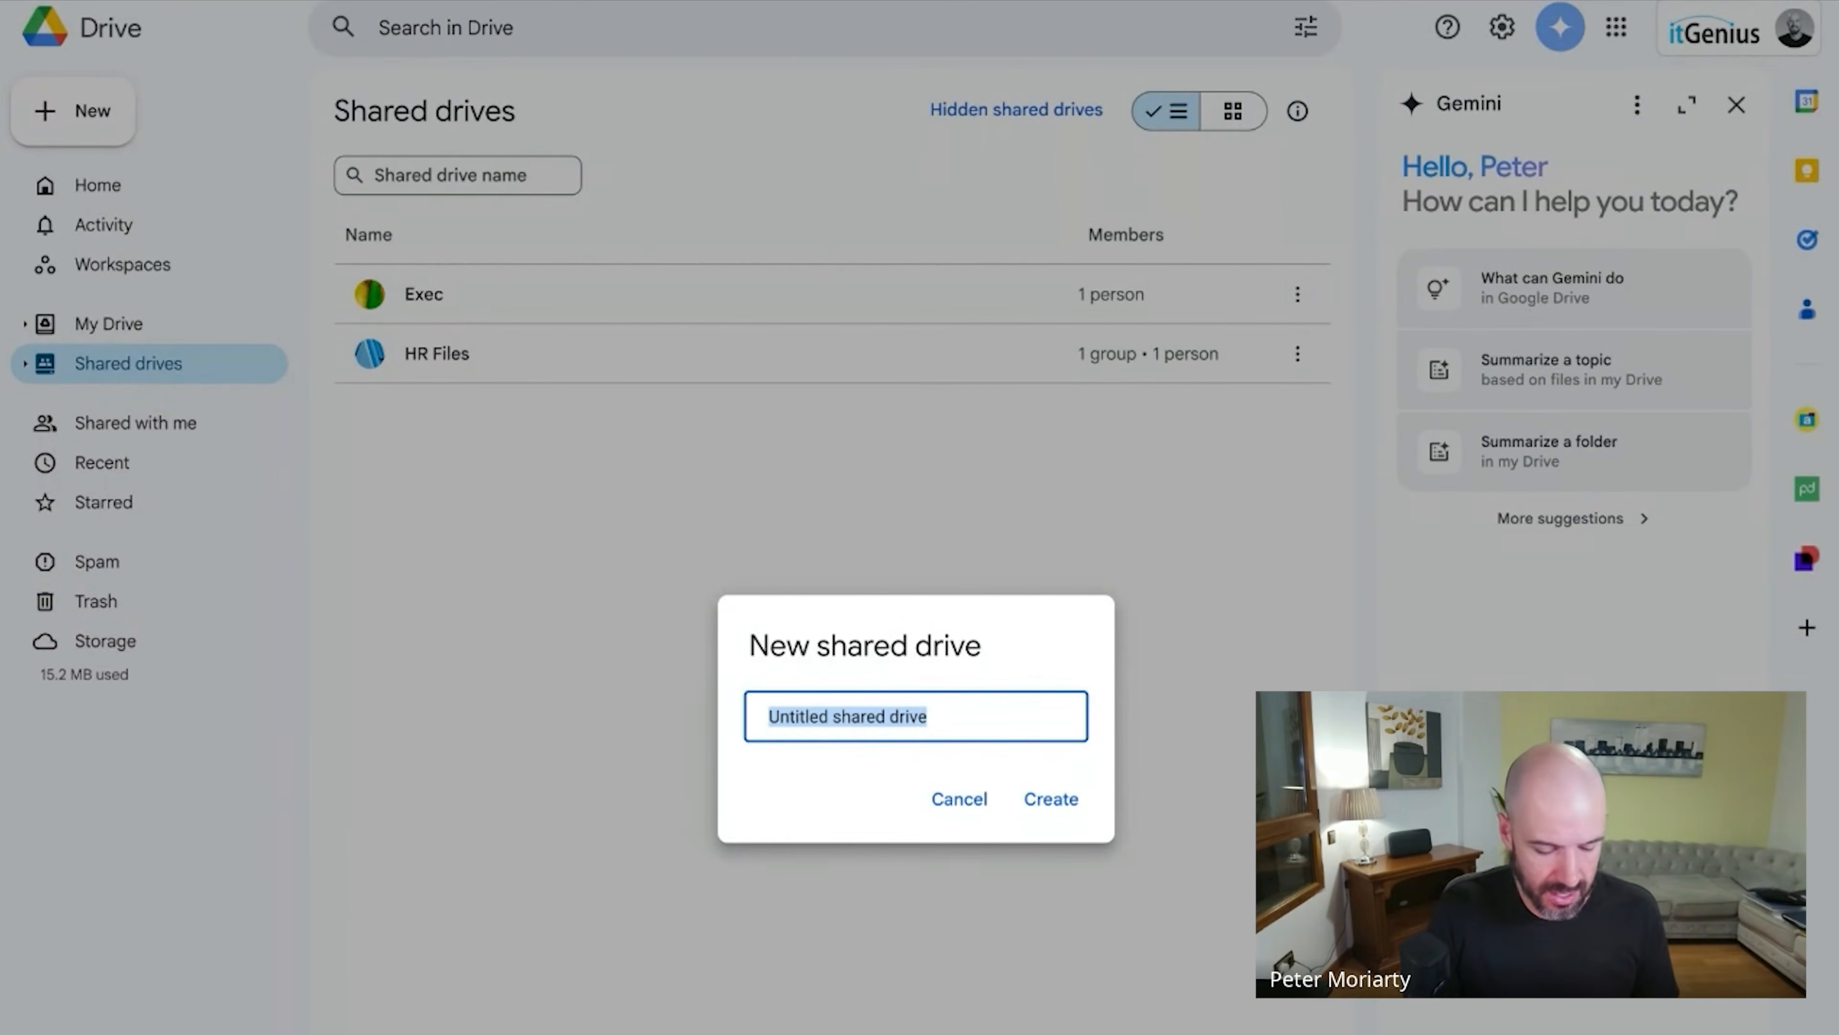
{"action": "type", "text": "Finance"}
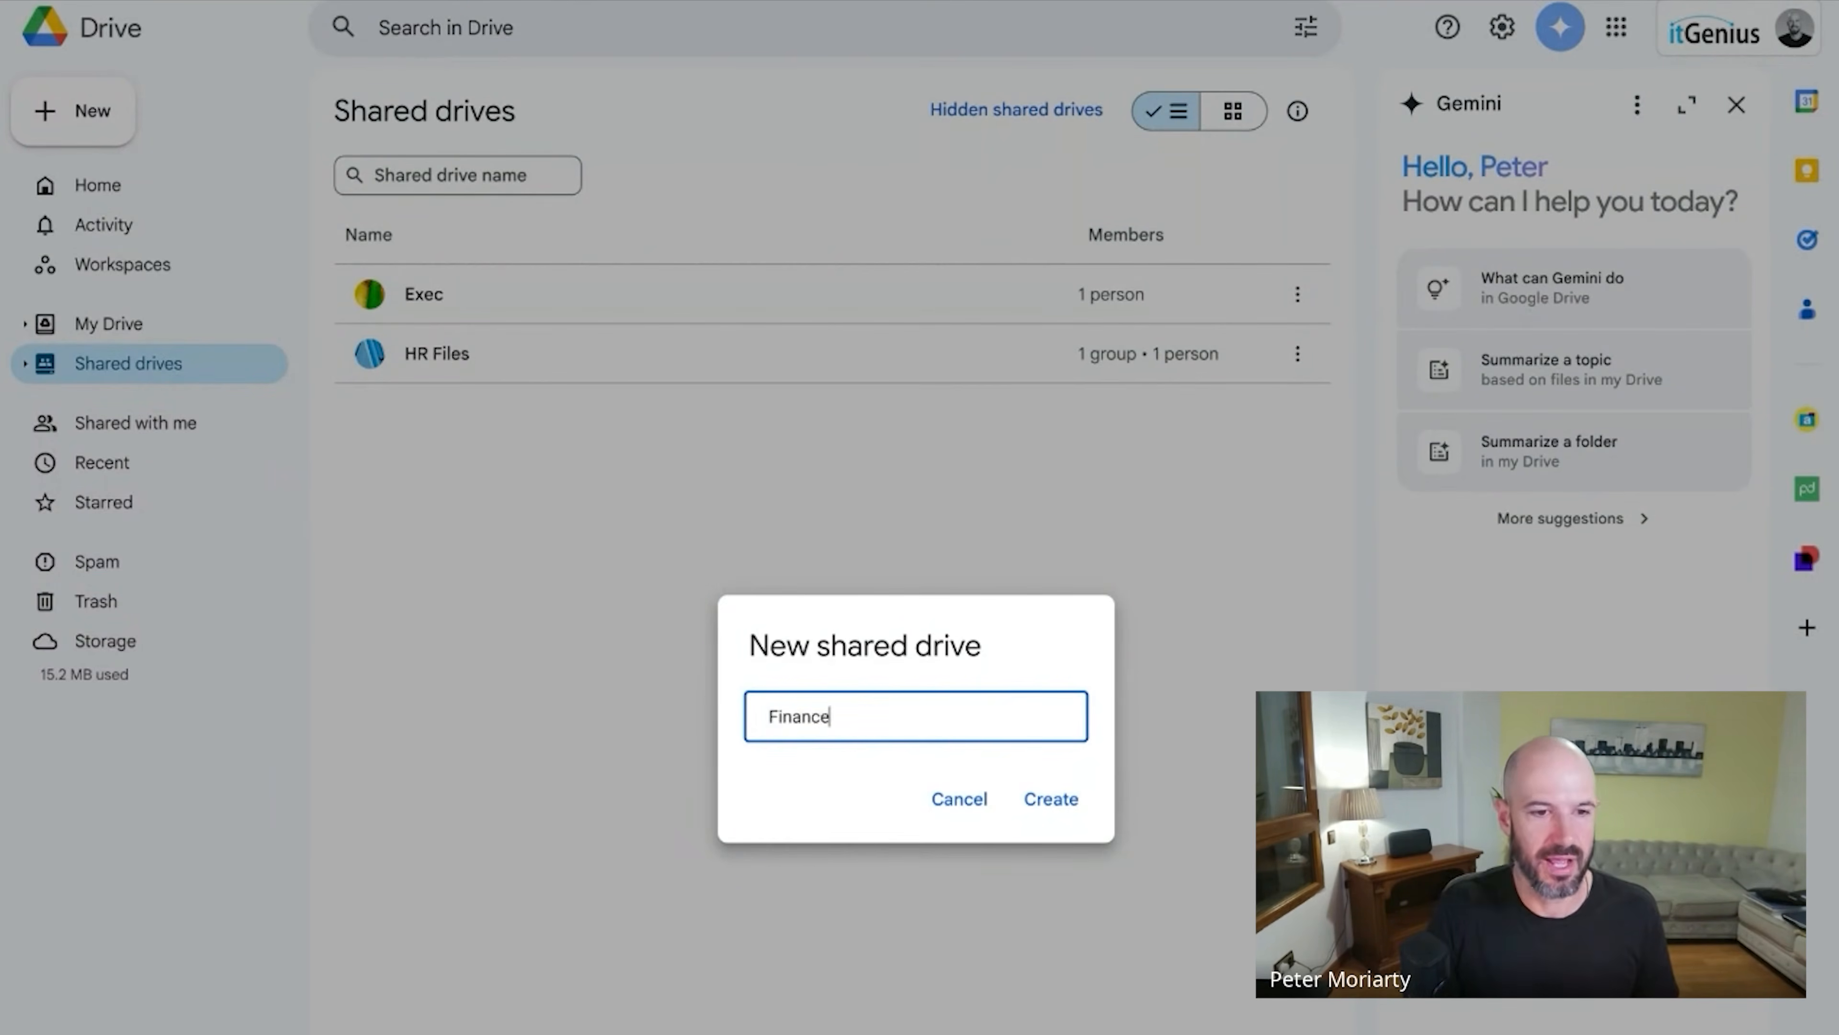
{"action": "key", "text": "Return"}
Create the Team and Contractors shared drives.
{"action": "left_click", "coordinate": [143, 376]}
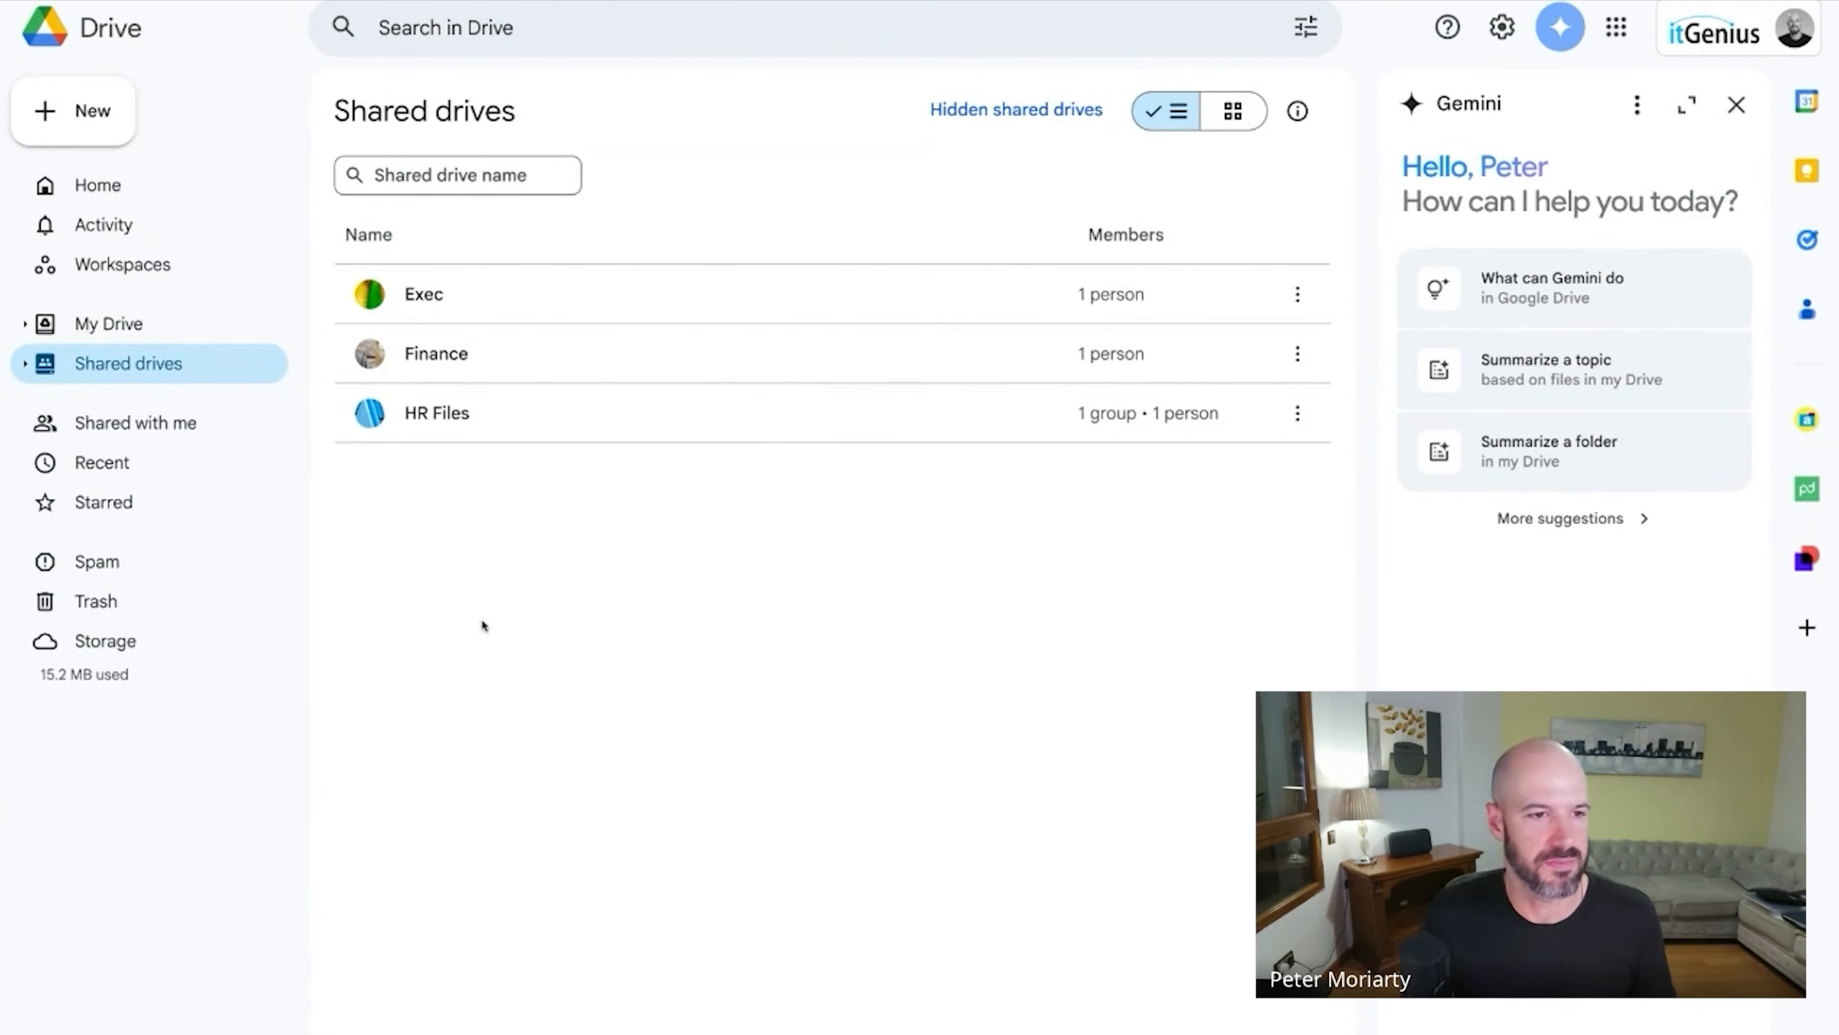
{"action": "type", "text": "Team"}
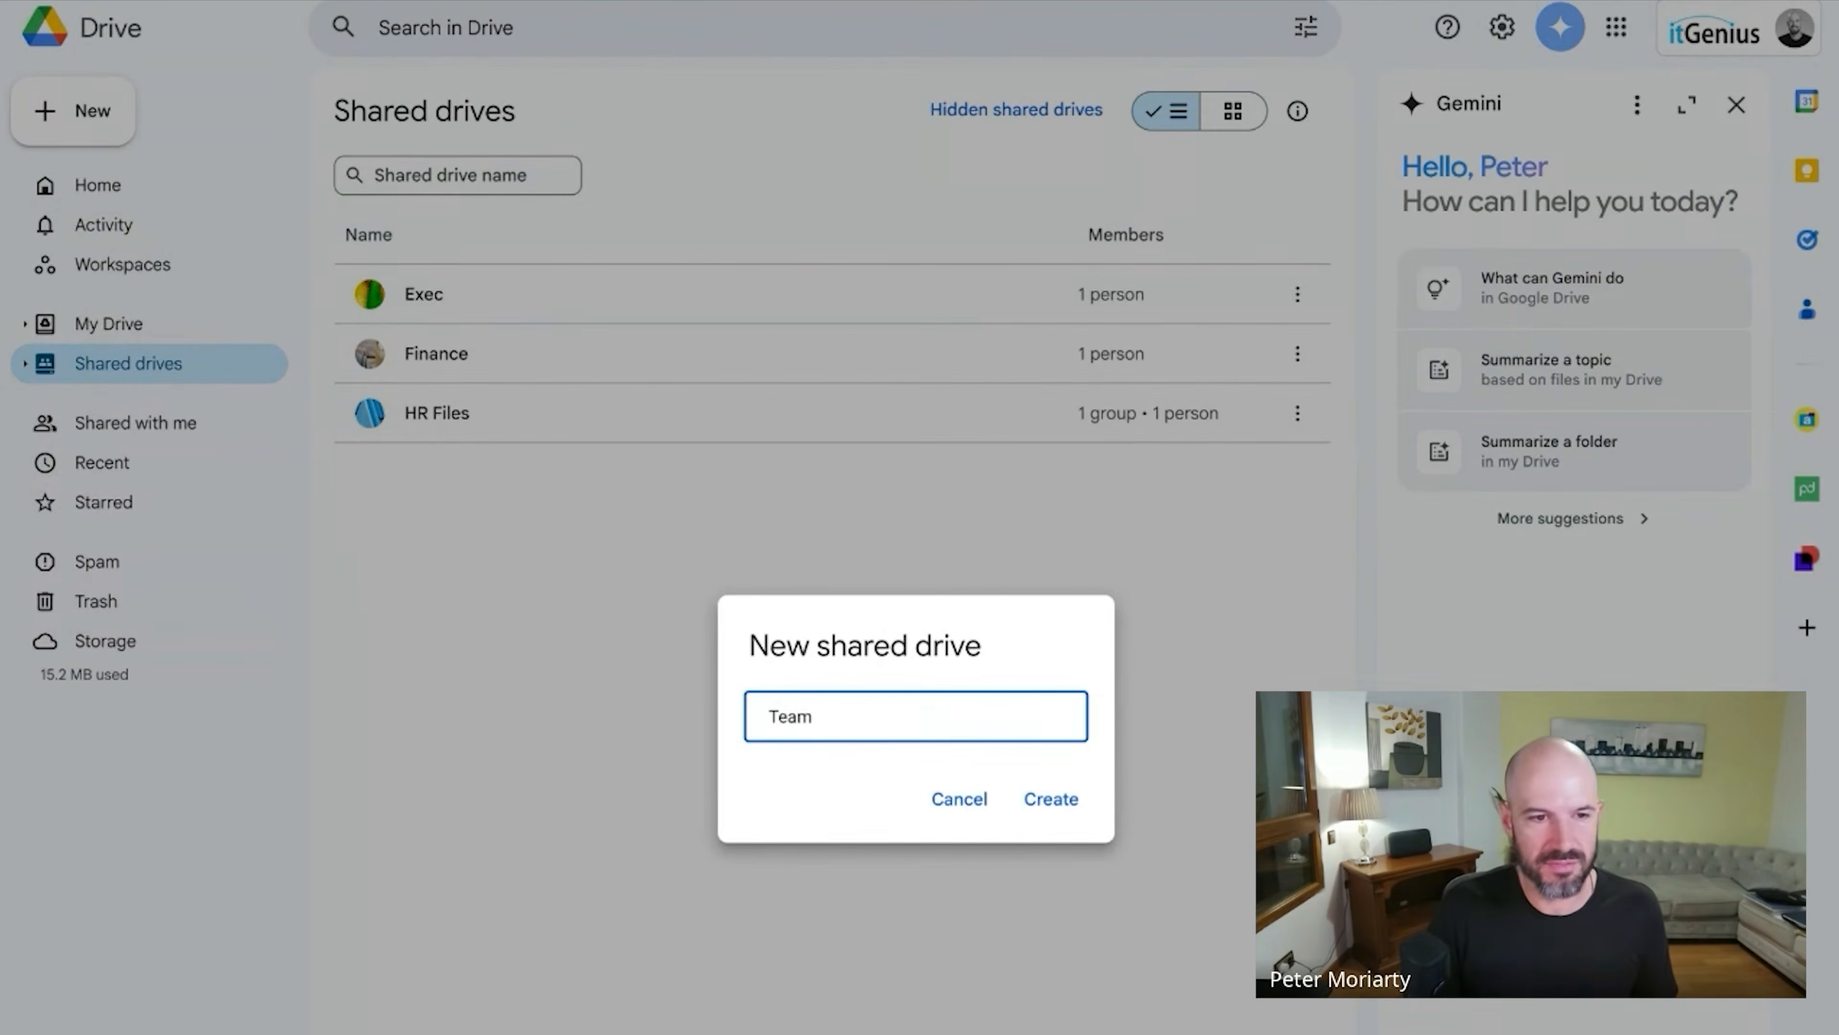
{"action": "key", "text": "Return"}
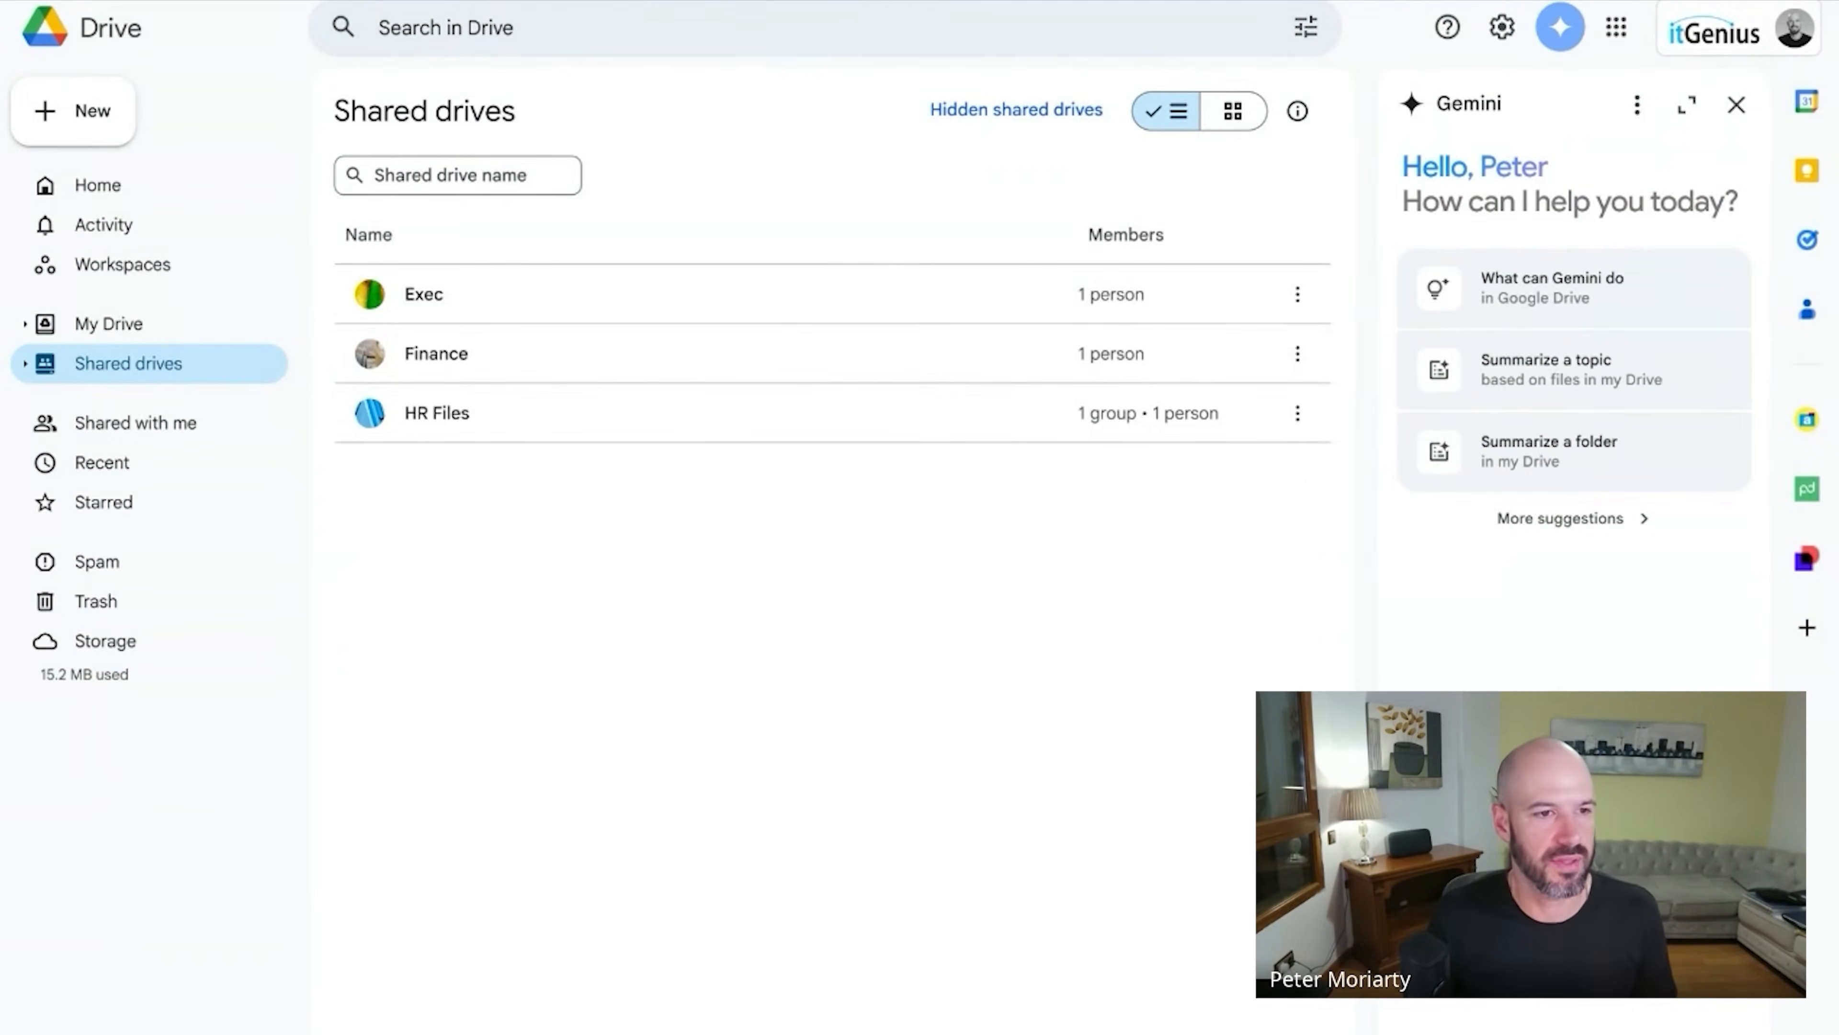
{"action": "right_click", "coordinate": [595, 642]}
{"action": "left_click", "coordinate": [722, 678]}
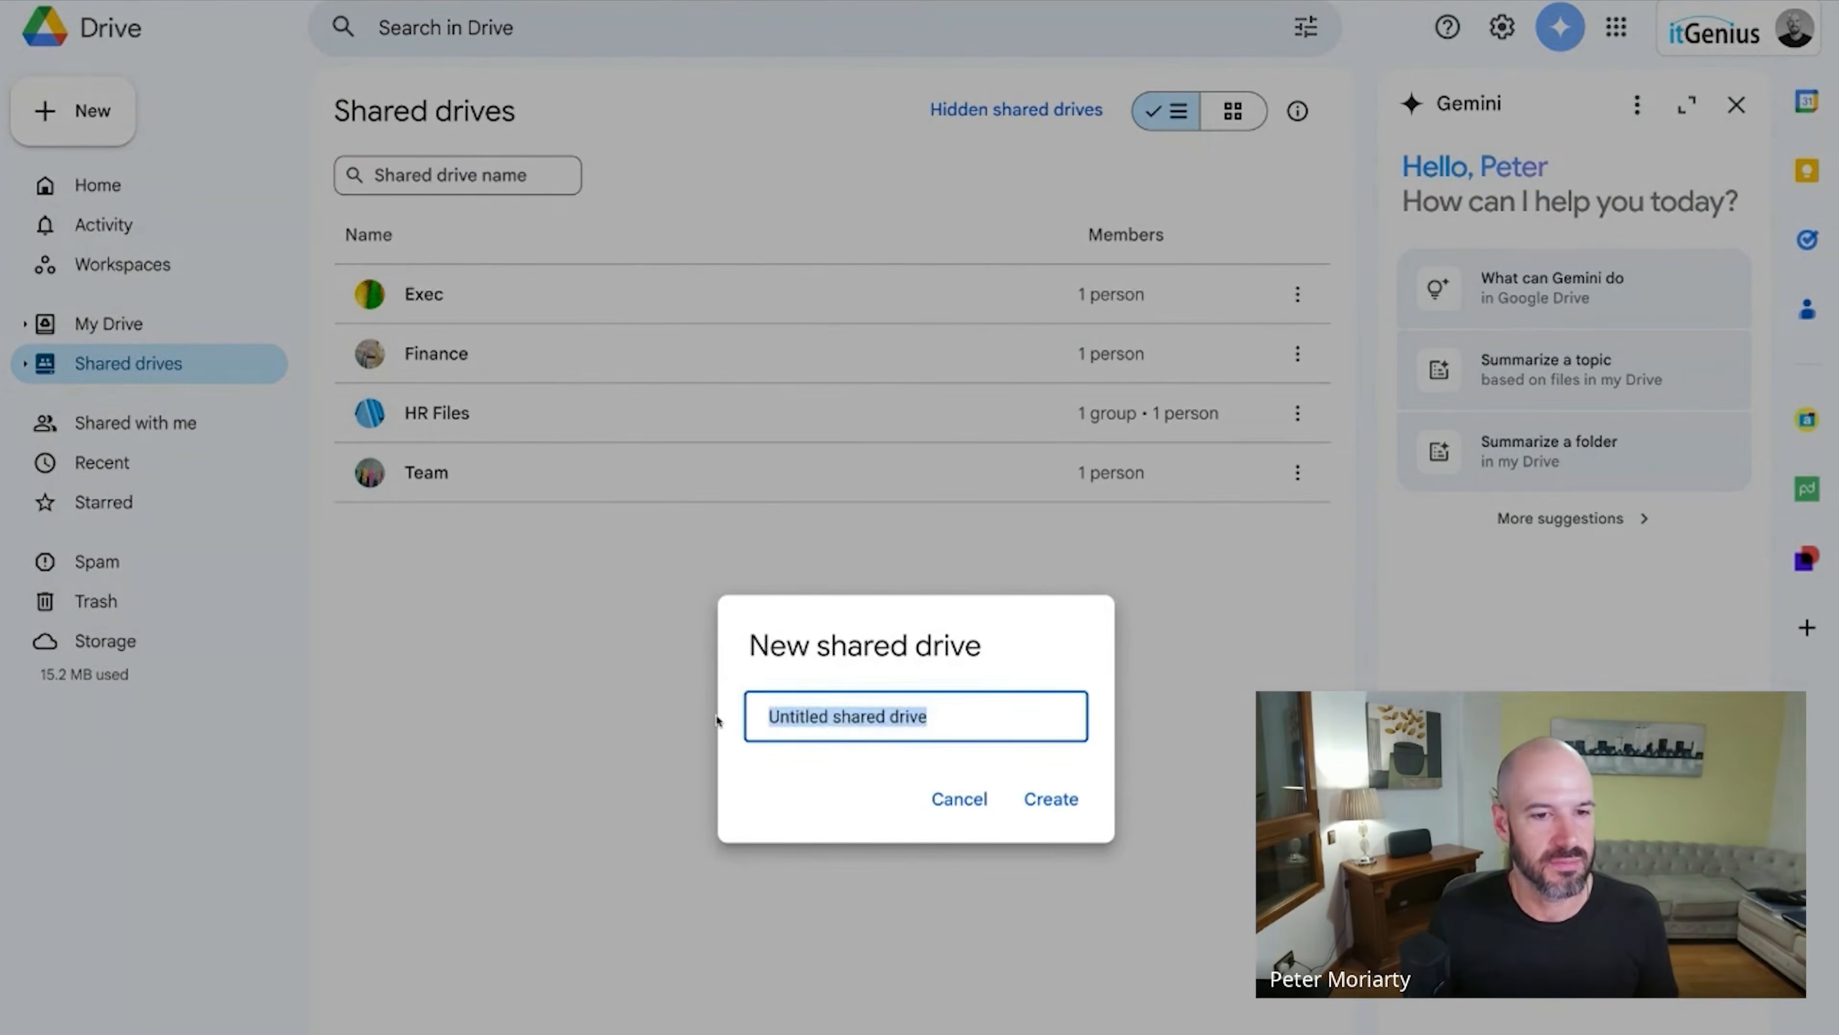
{"action": "type", "text": "Contractors"}
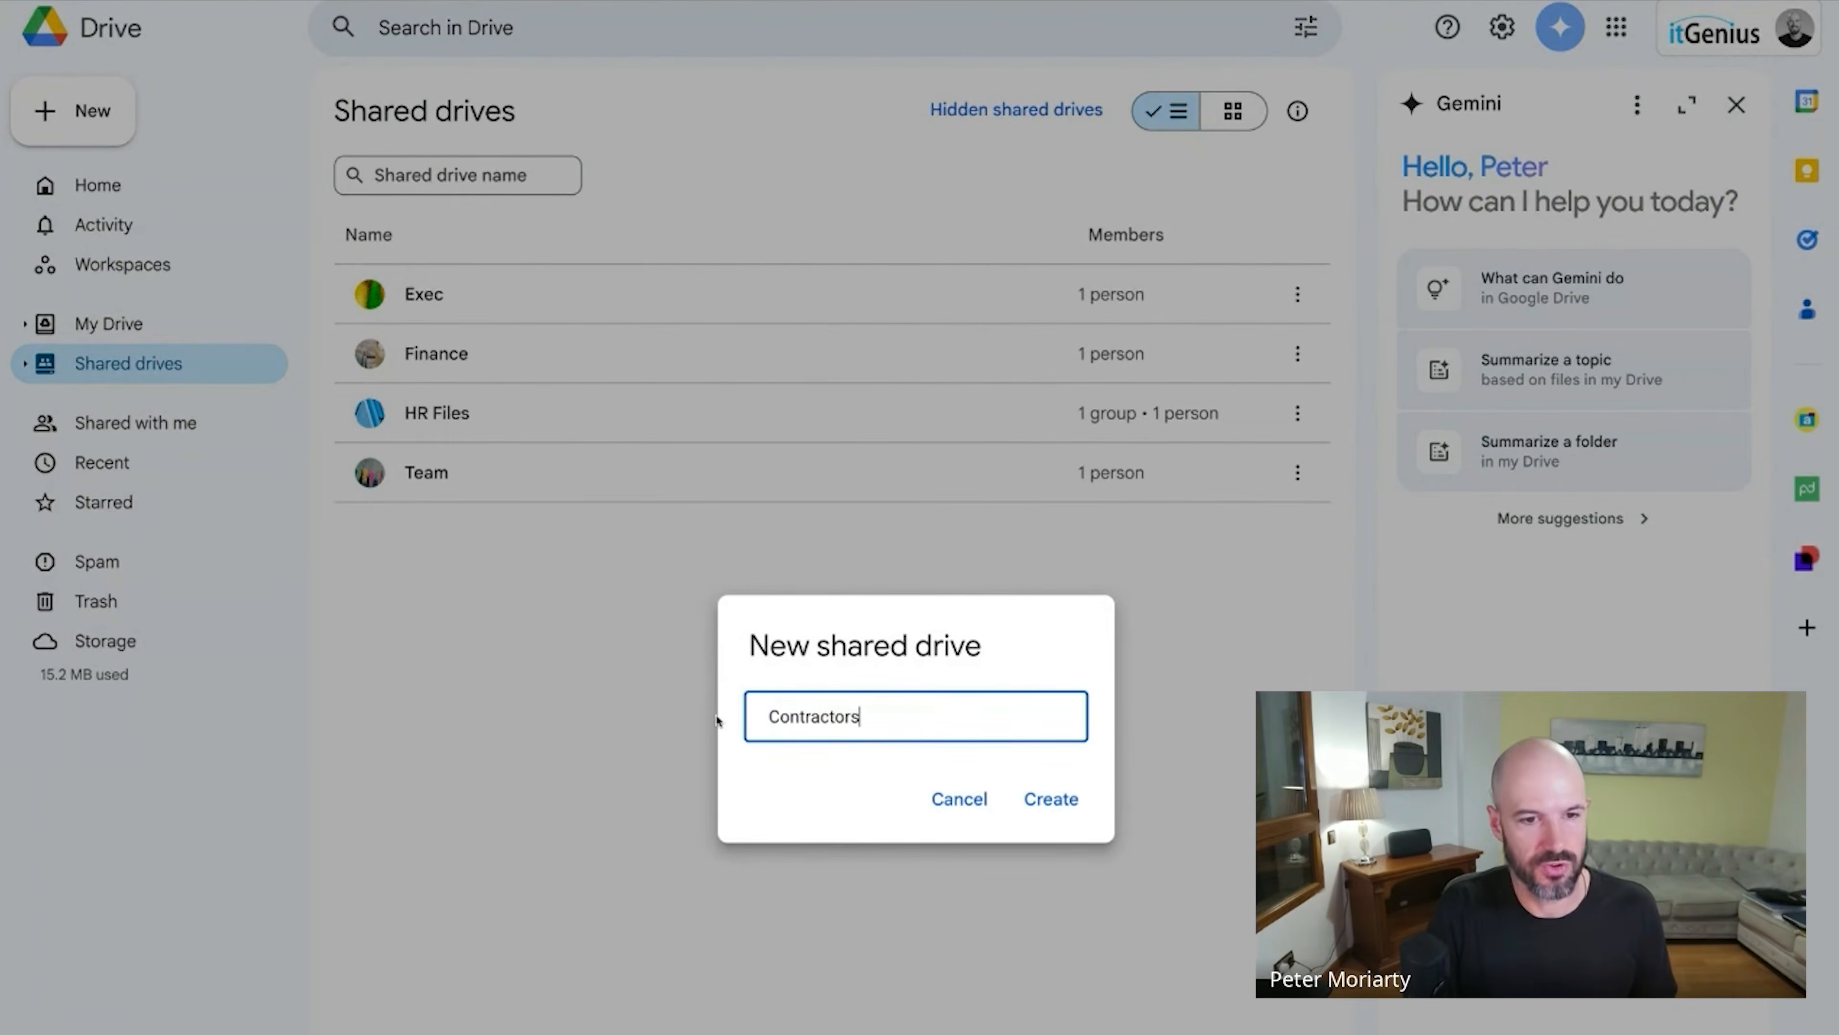
{"action": "key", "text": "Return"}
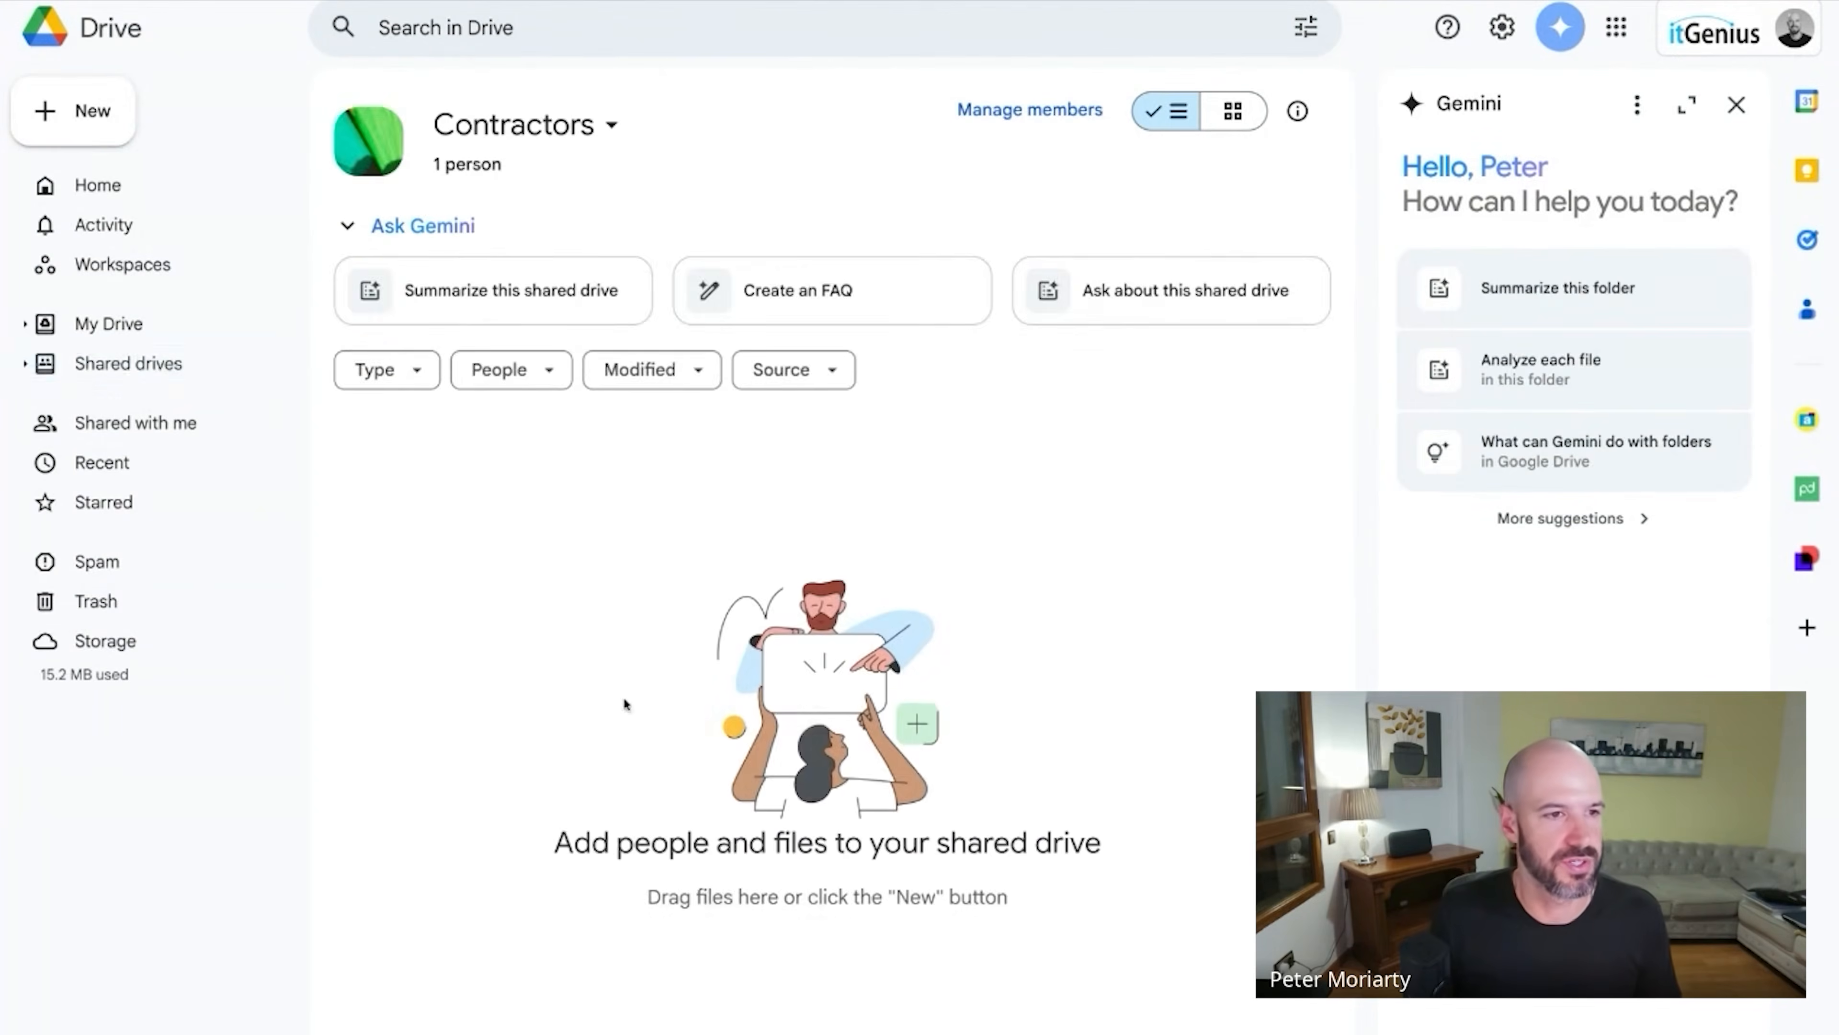
Back in the shared drives list, open Manage members for the Finance drive.
{"action": "left_click", "coordinate": [129, 358]}
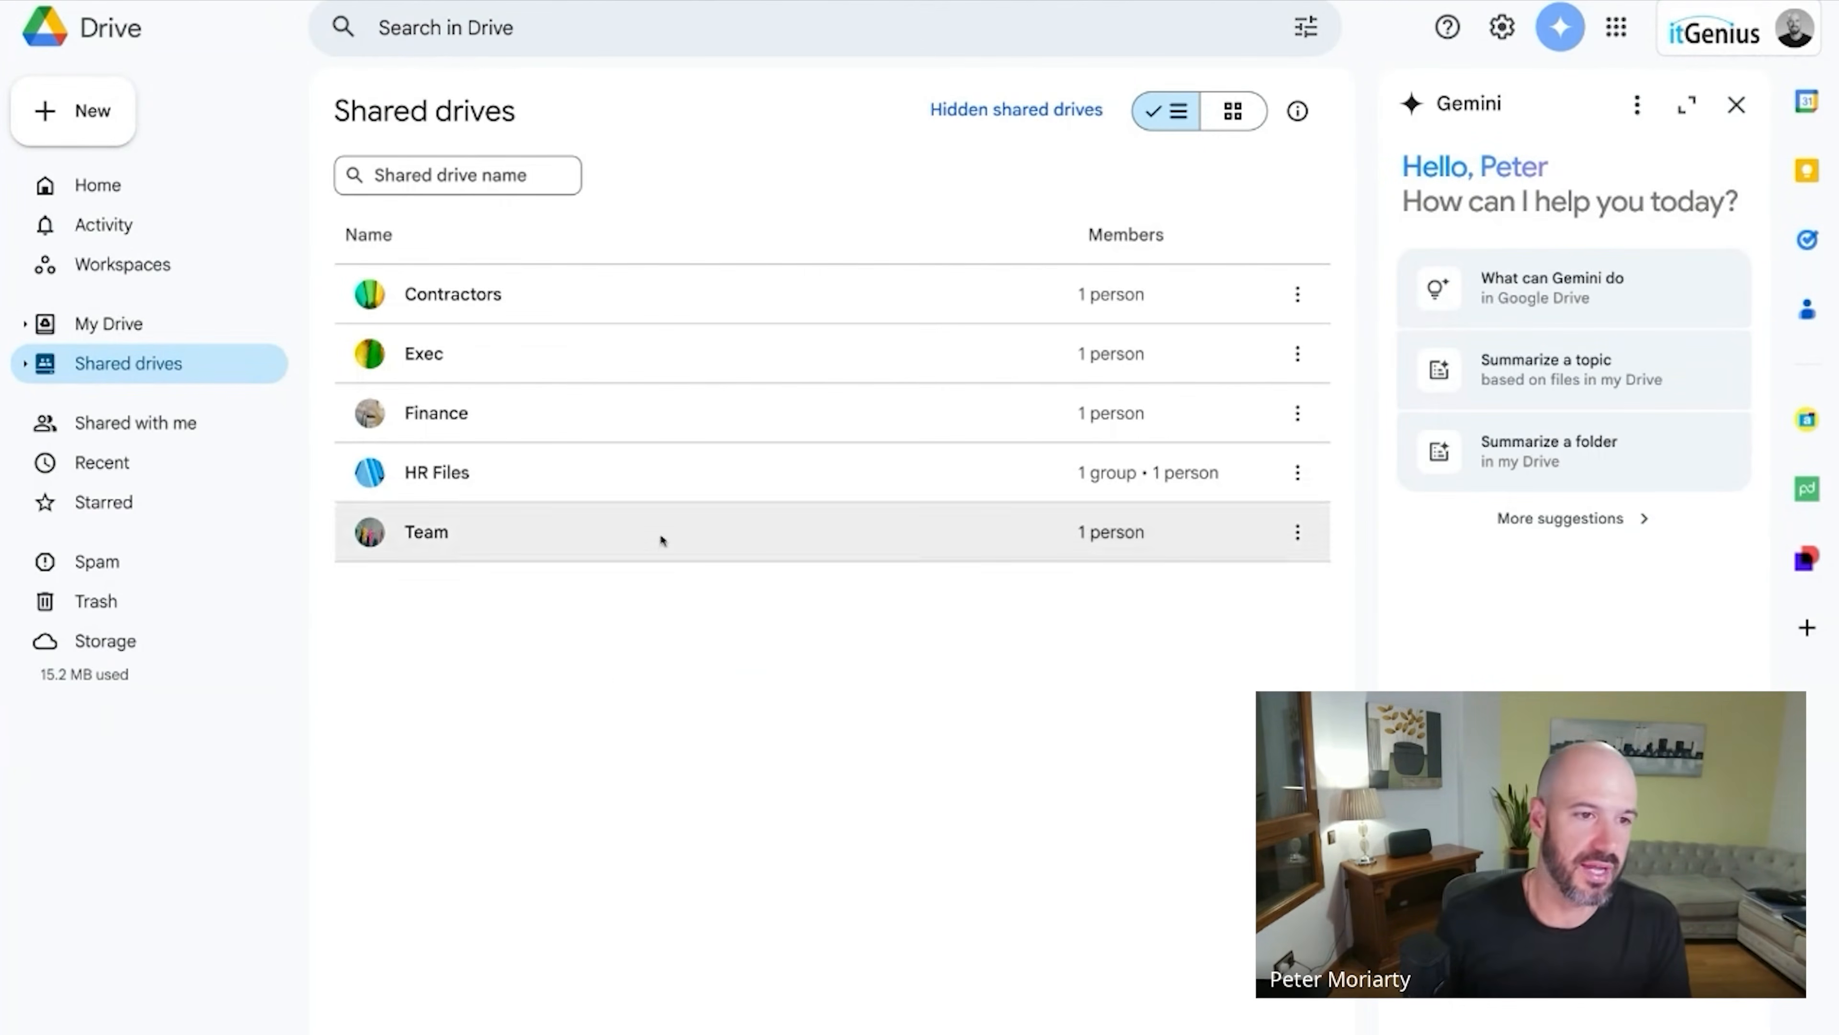
{"action": "right_click", "coordinate": [598, 428]}
{"action": "left_click", "coordinate": [762, 468]}
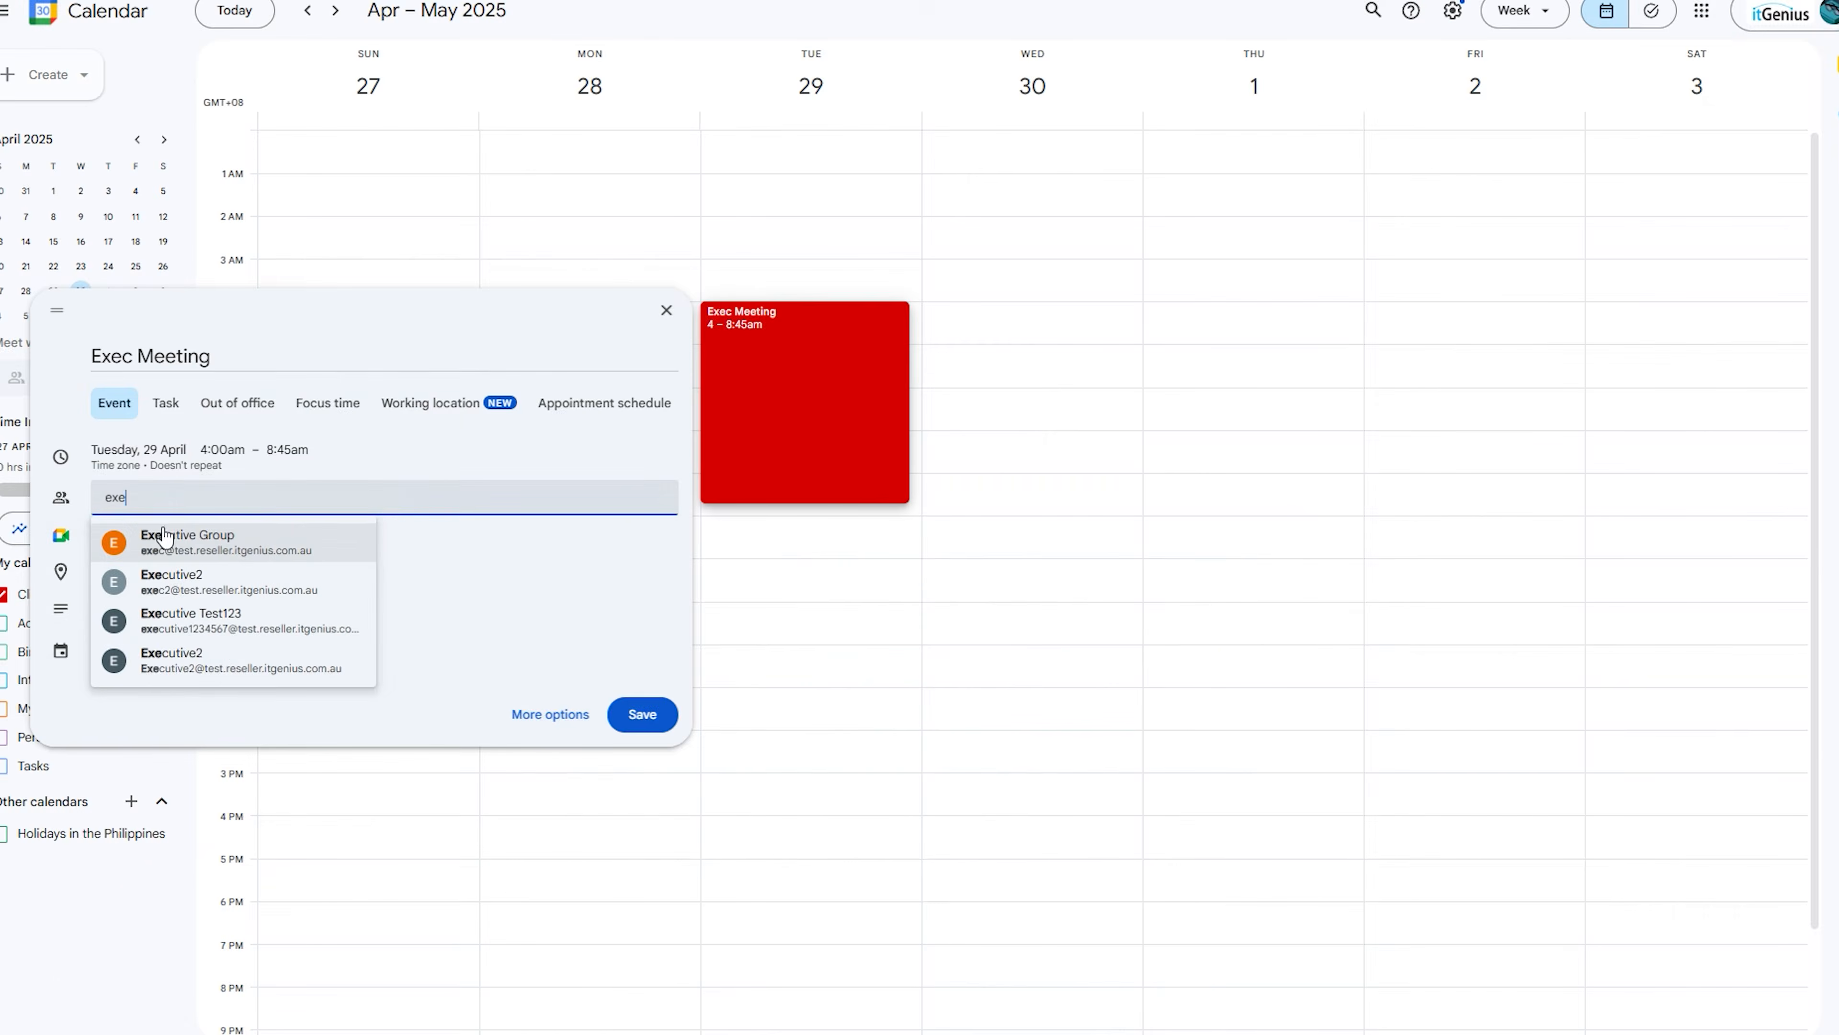
Add the Executive Group as a guest and the Contractor Group as a recipient.
{"action": "left_click", "coordinate": [156, 536]}
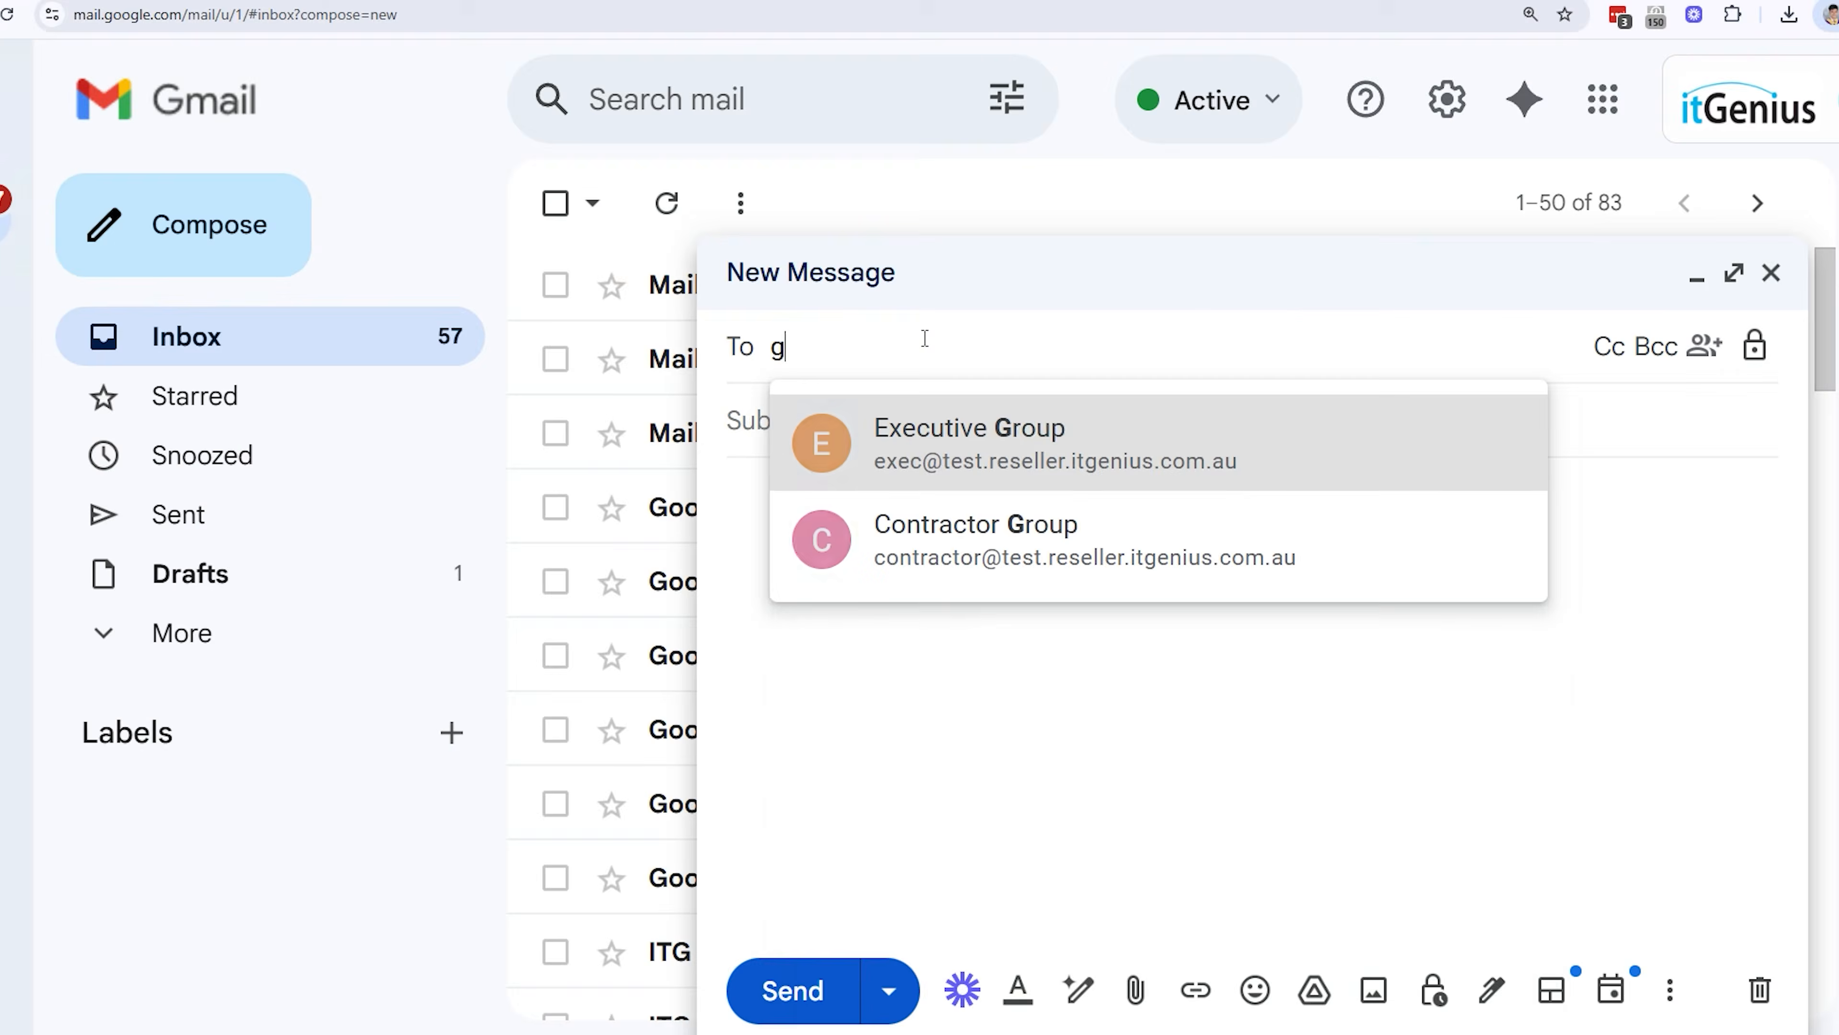
{"action": "type", "text": "roup"}
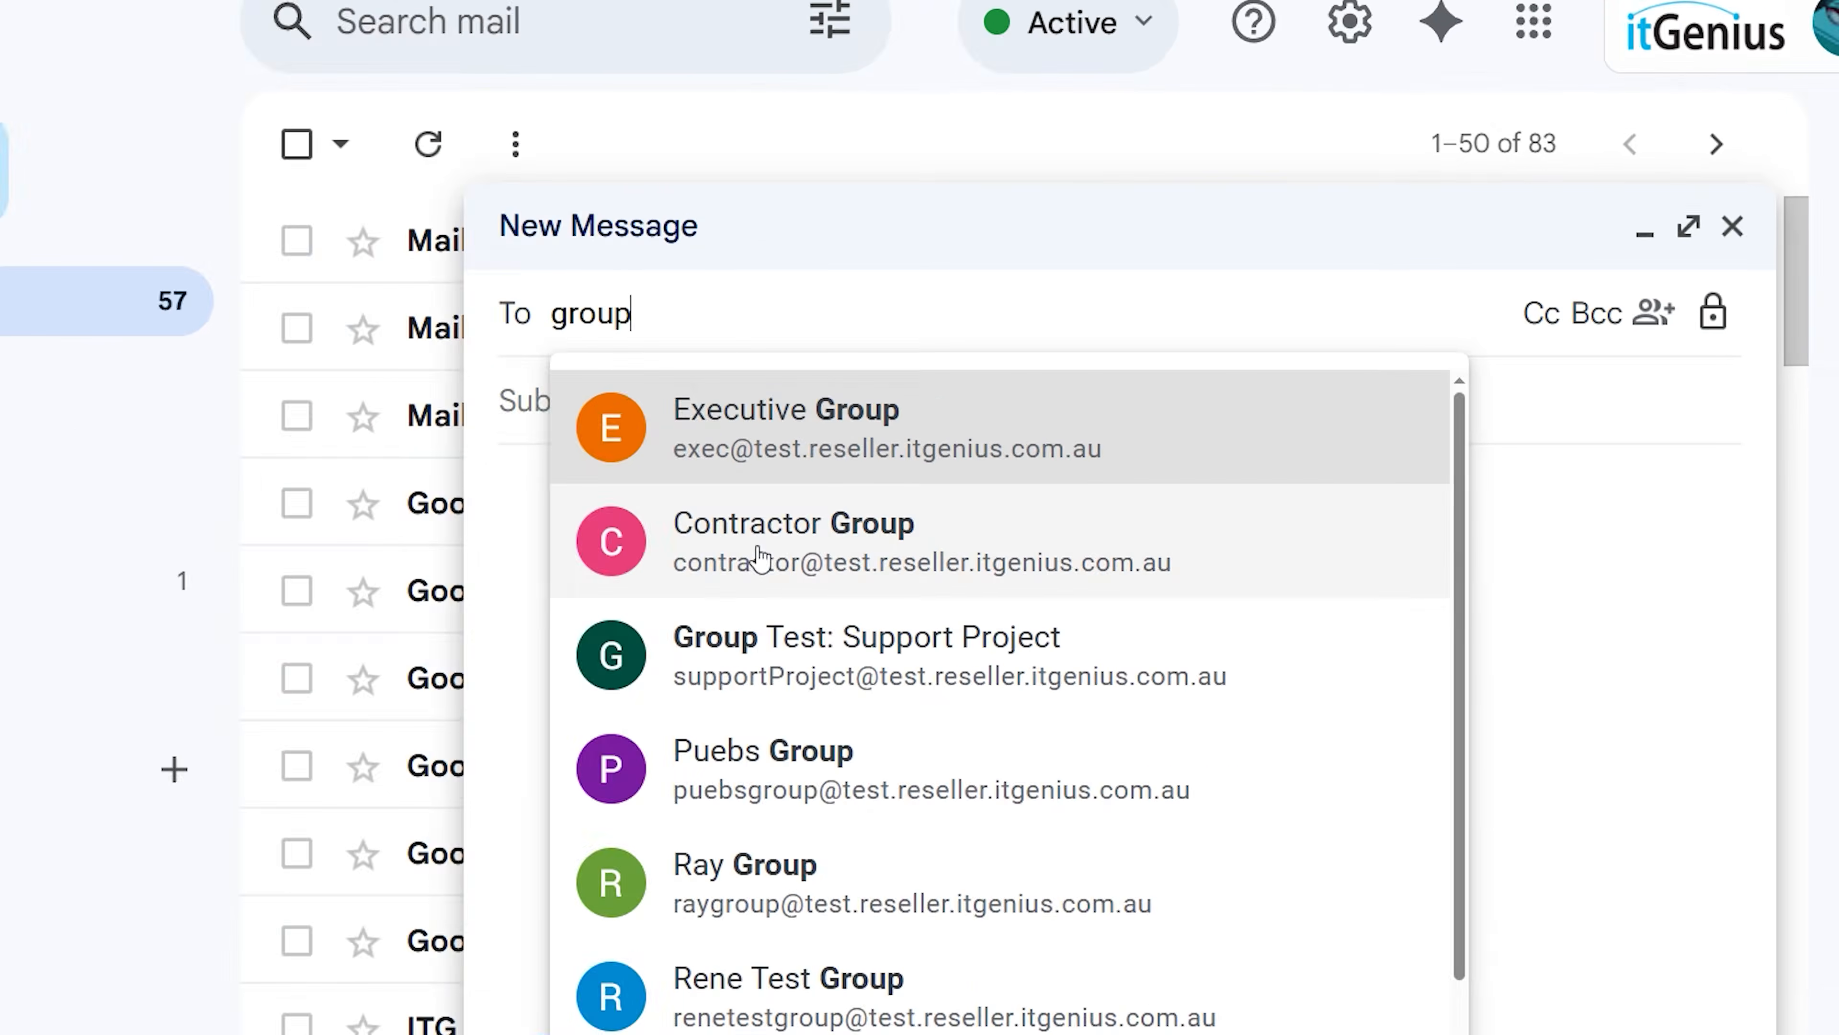
{"action": "left_click", "coordinate": [751, 563]}
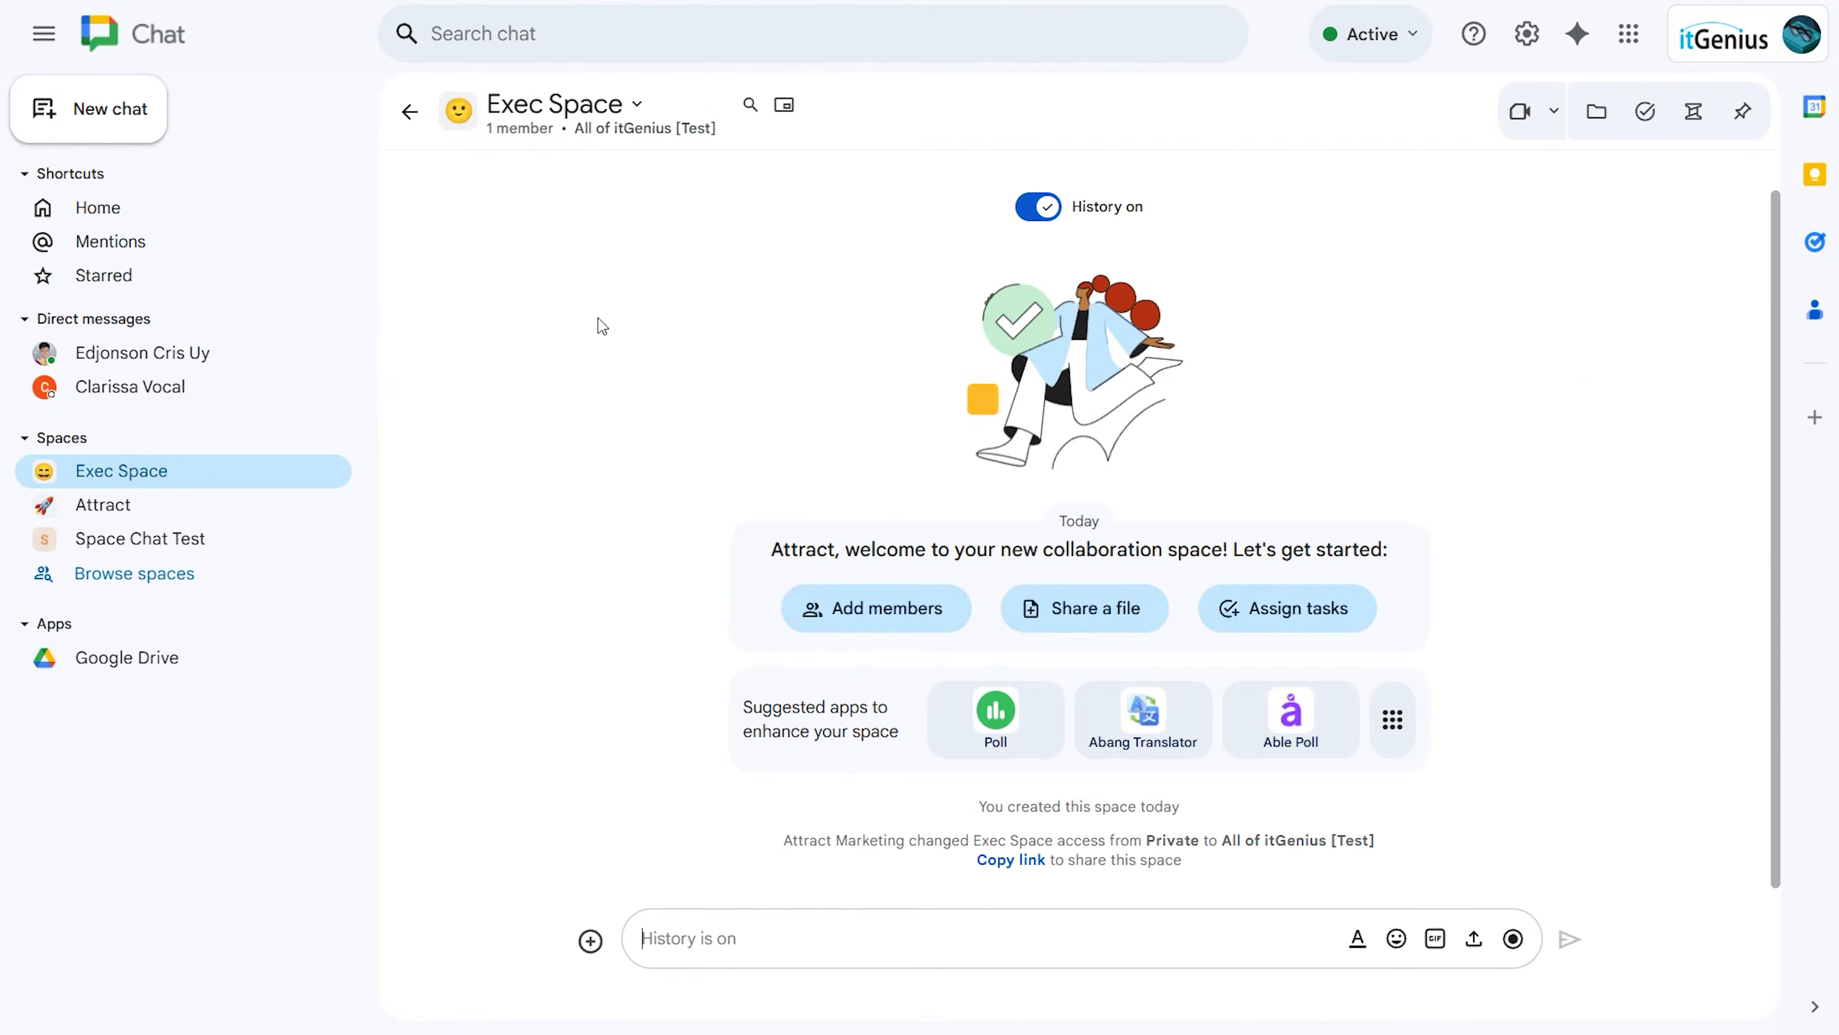
Through Exec Space's Manage members, search 'Ex' and add Executive Group.
{"action": "left_click", "coordinate": [608, 127]}
{"action": "left_click", "coordinate": [607, 281]}
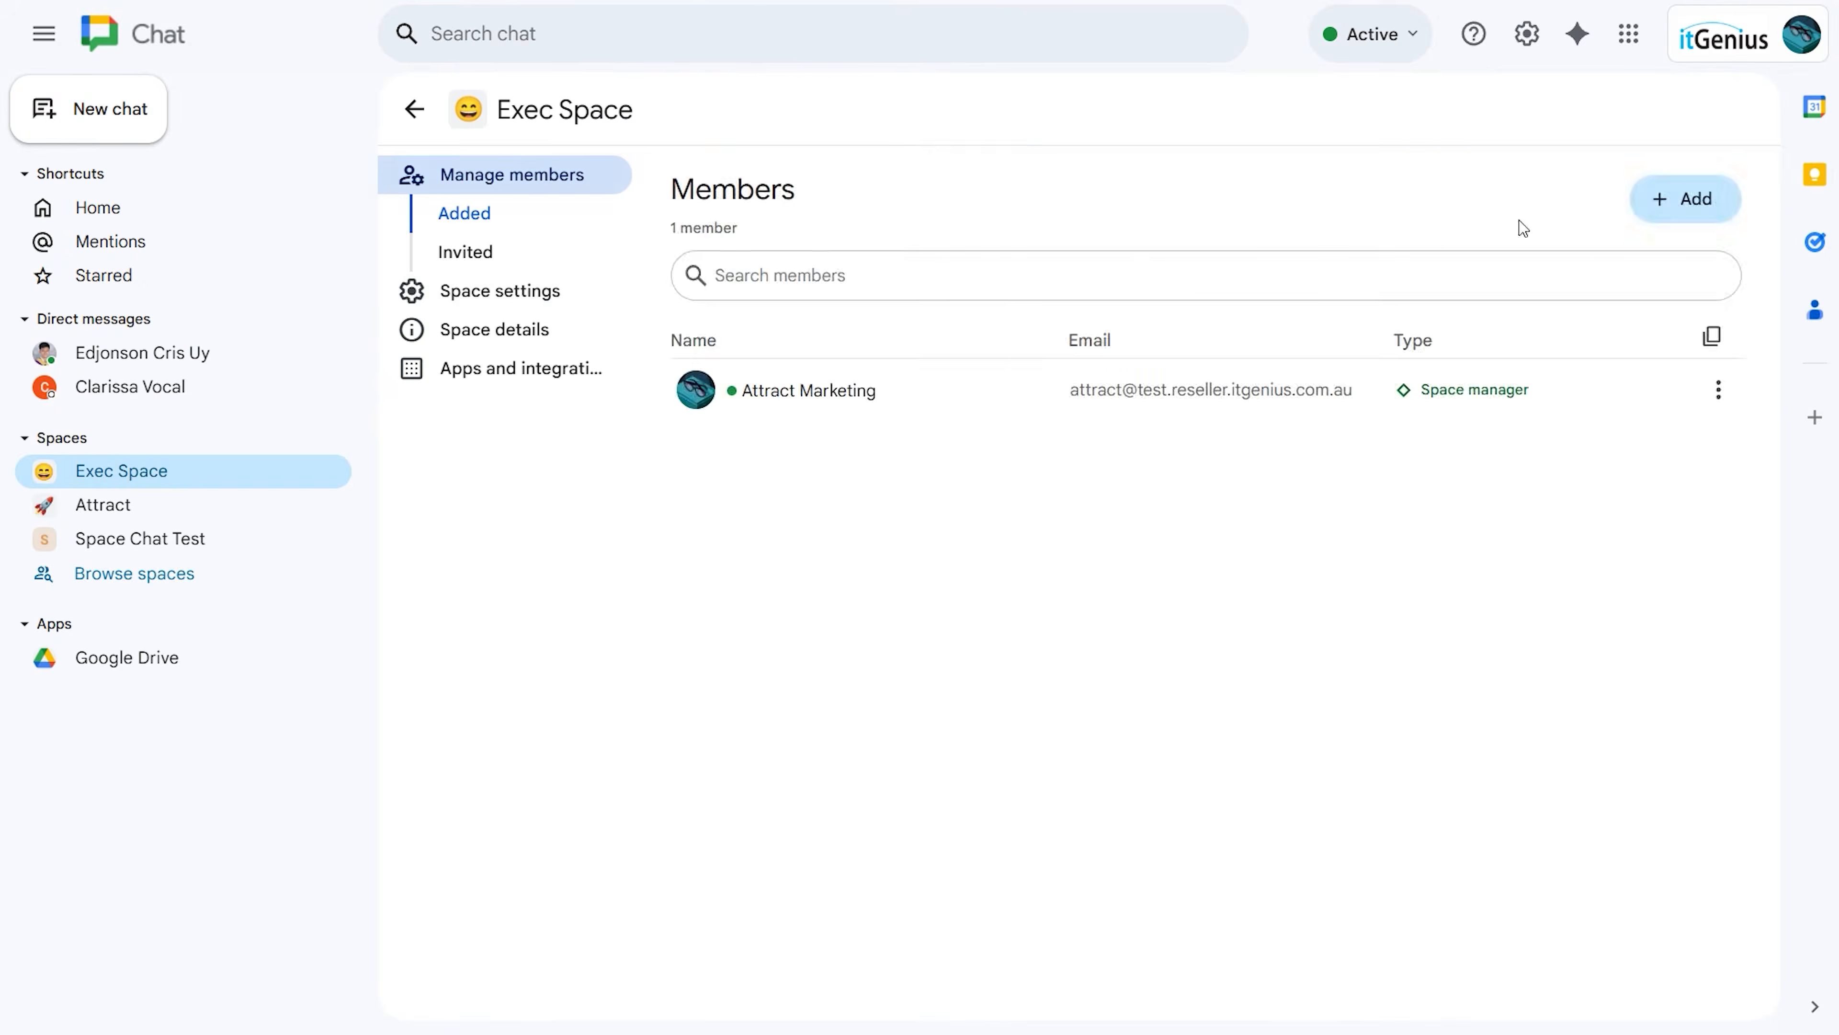
{"action": "left_click", "coordinate": [1684, 198]}
{"action": "type", "text": "Ex"}
{"action": "left_click", "coordinate": [773, 417]}
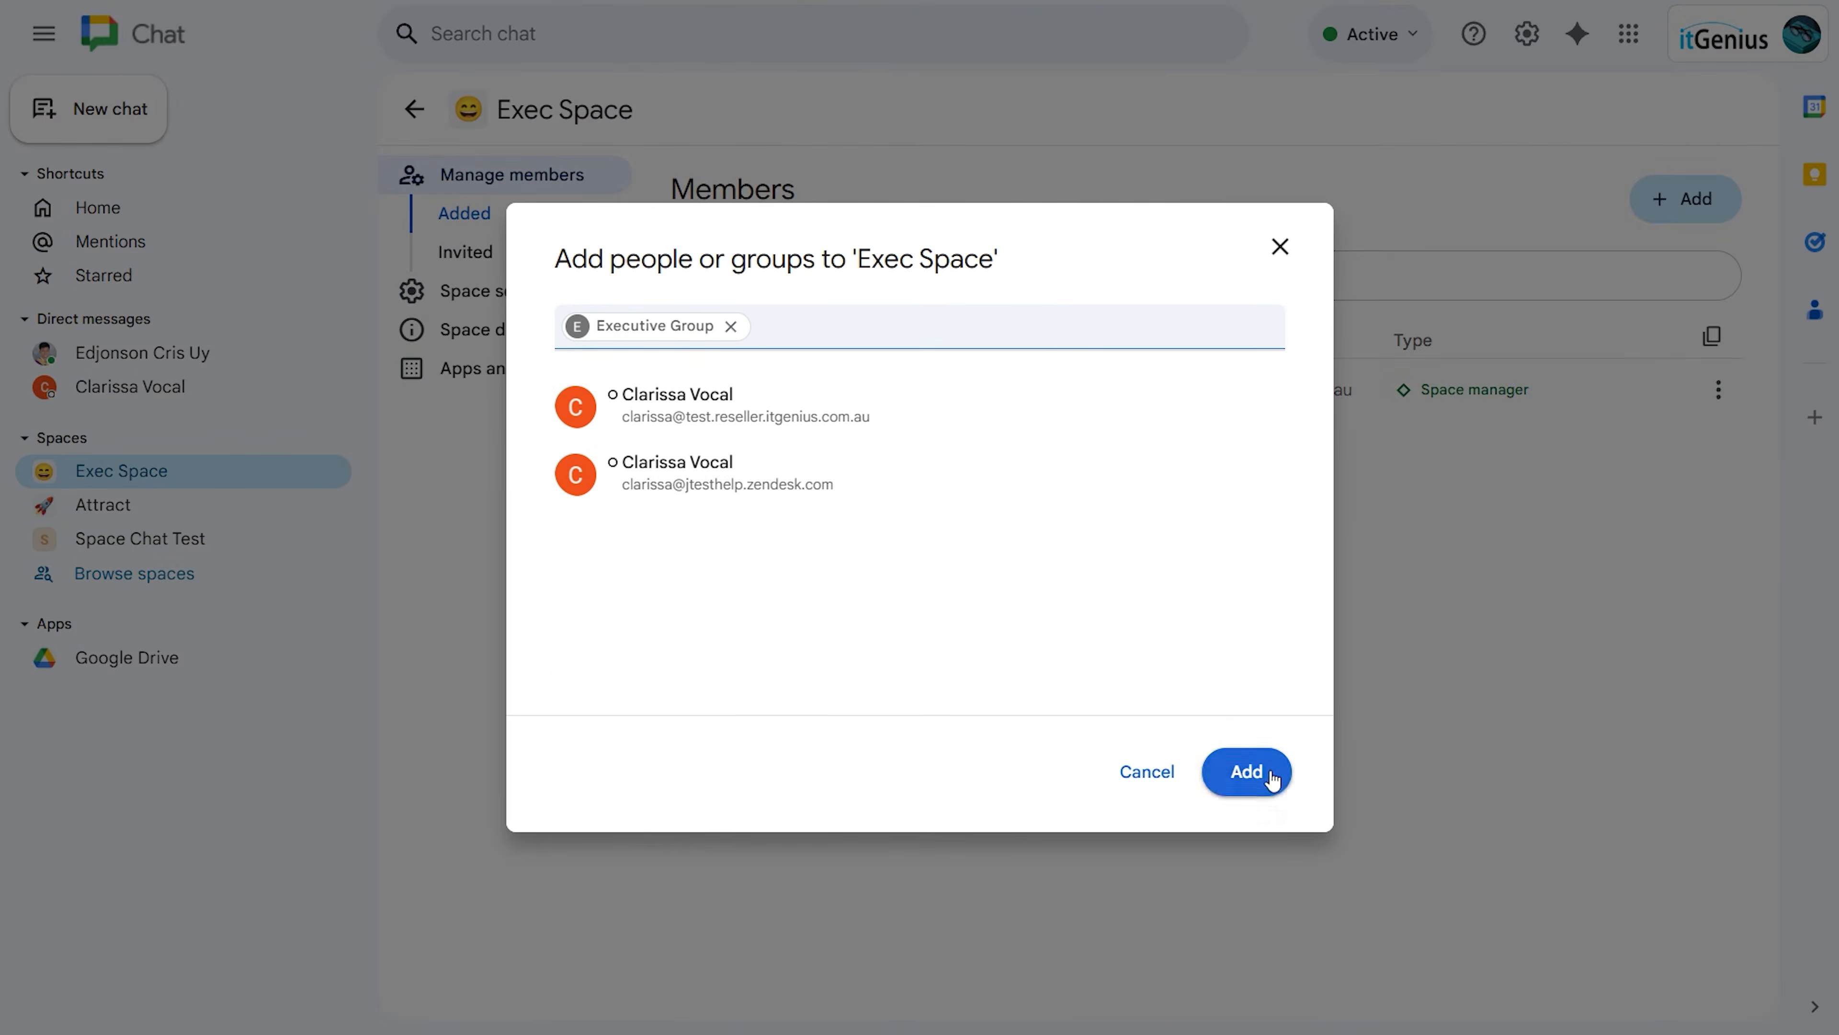
{"action": "left_click", "coordinate": [1269, 773]}
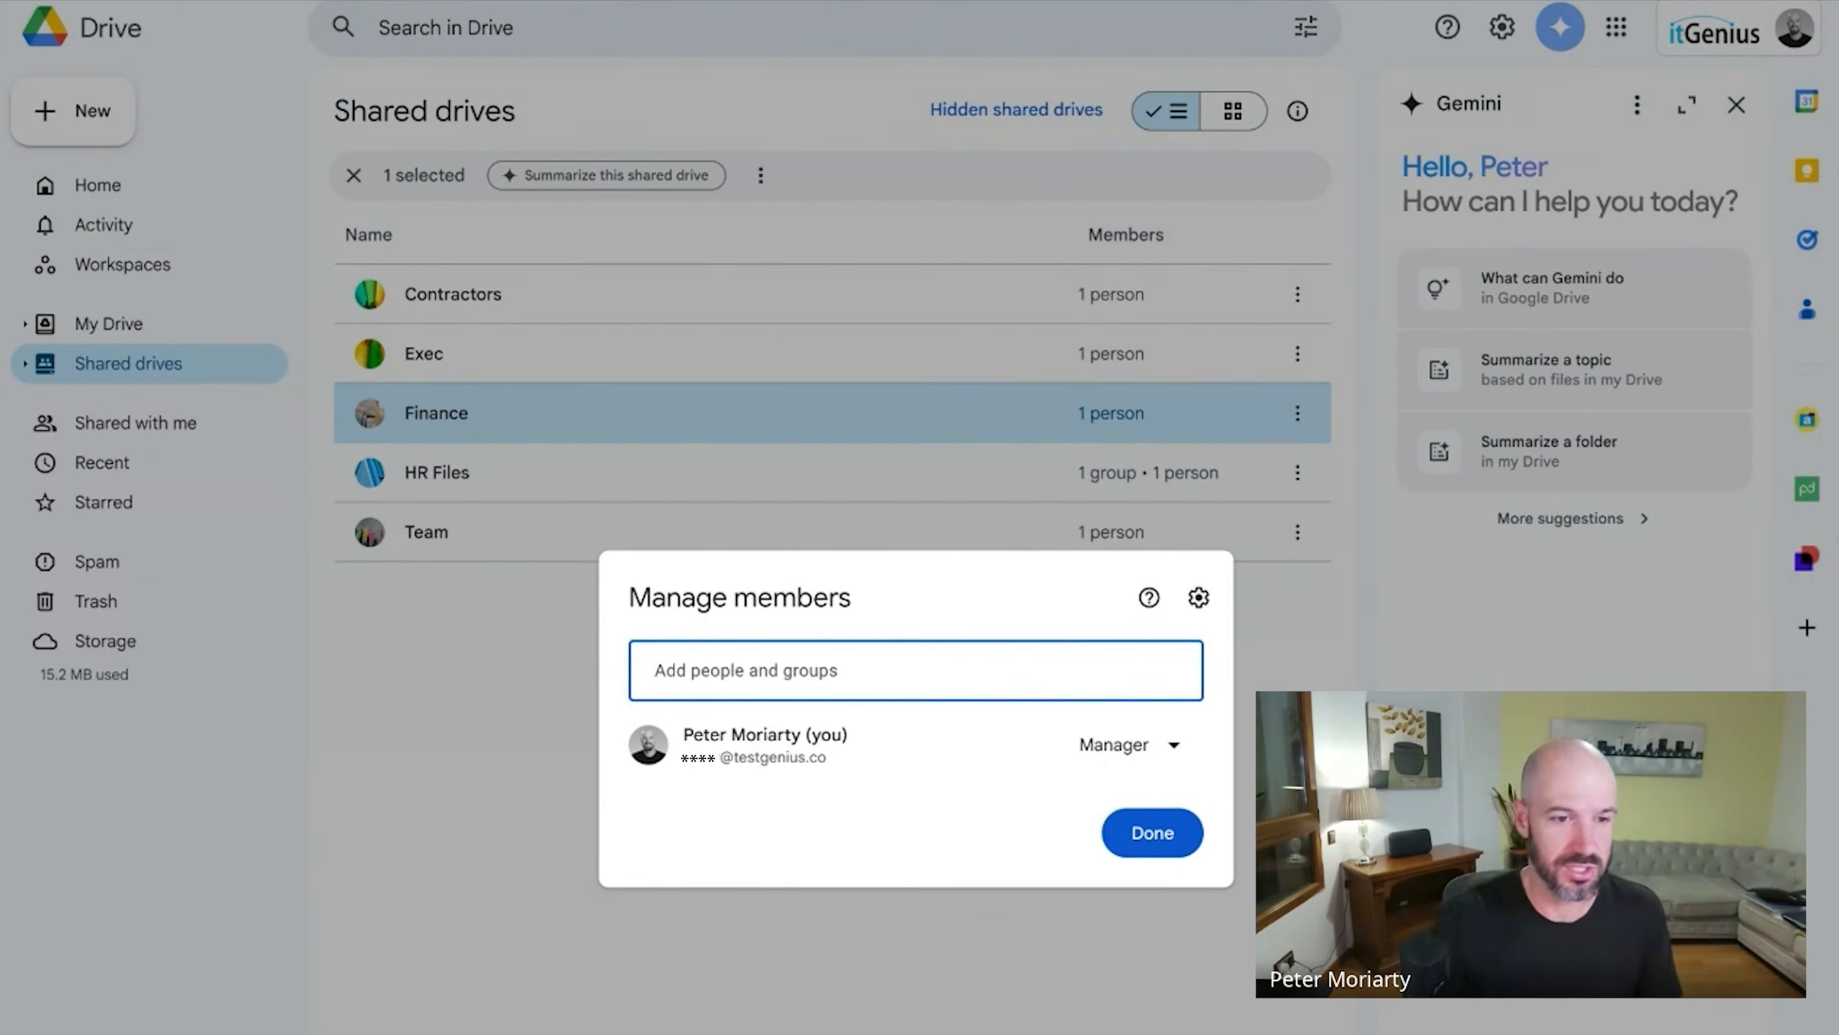
Close the Finance drive's Manage members dialog without adding anyone.
{"action": "key", "text": "Escape"}
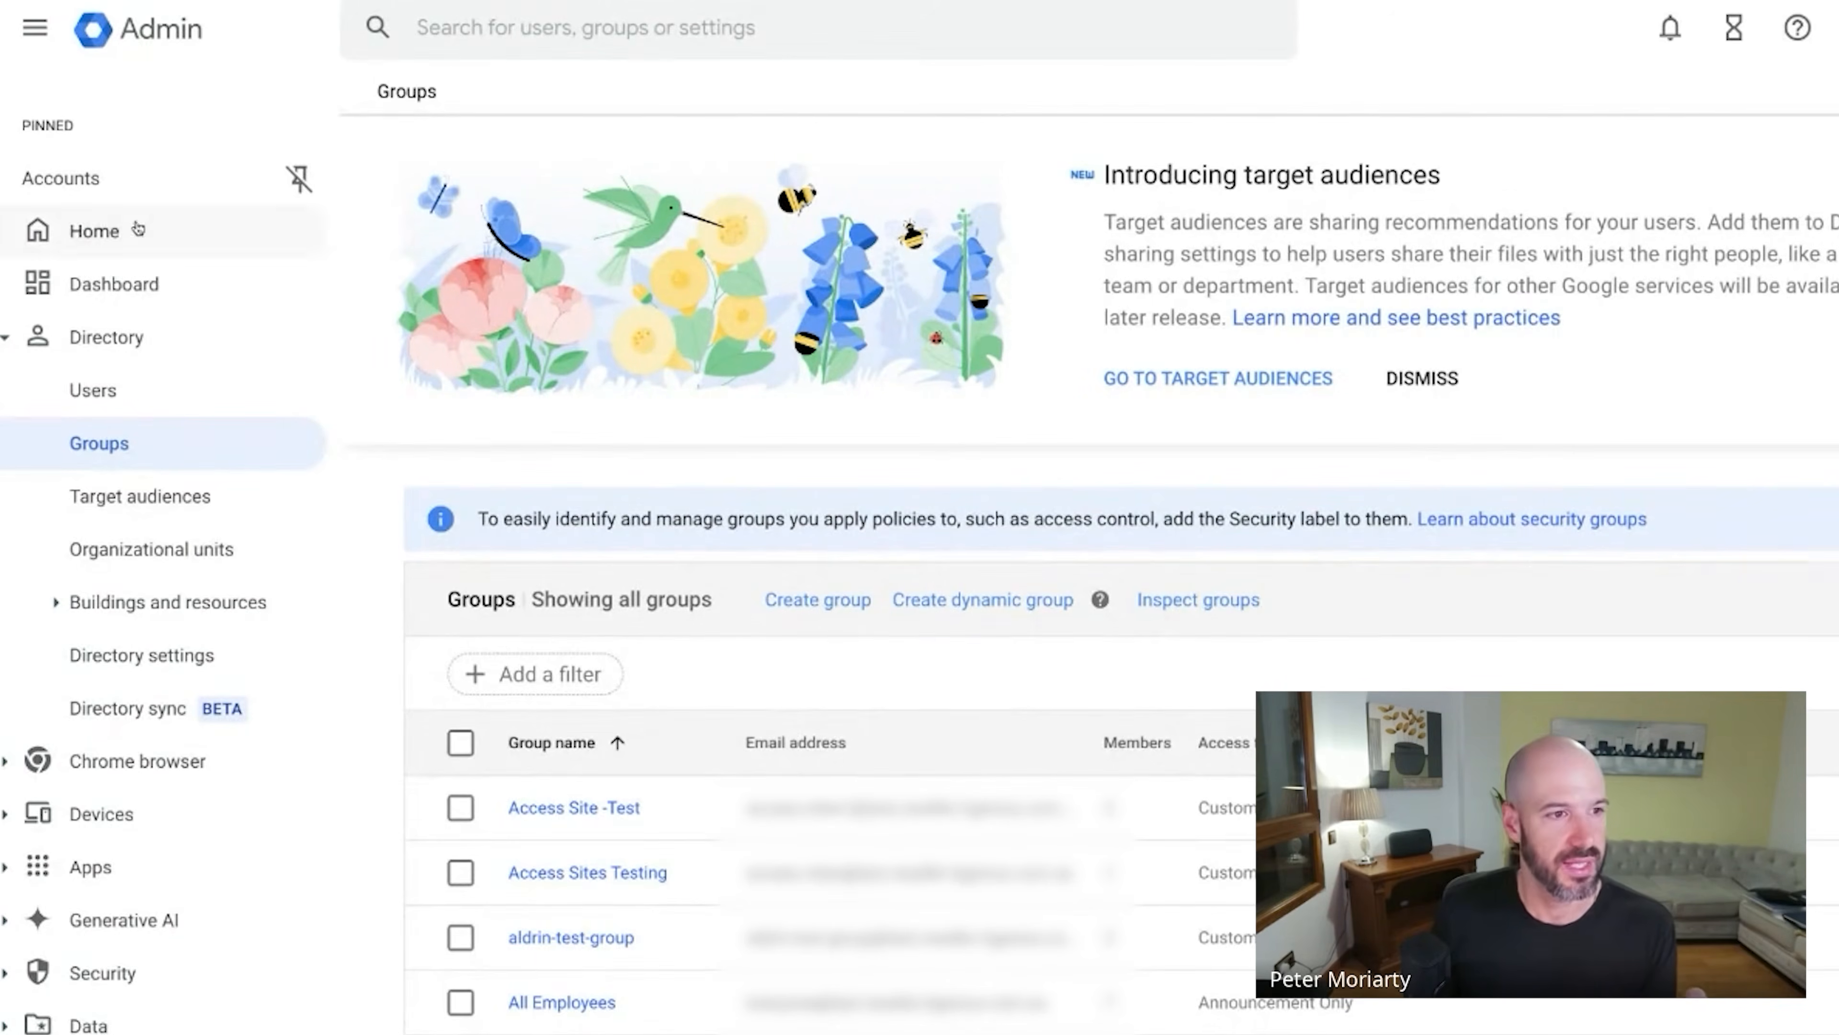
Assign the Groups Admin and User Management Admin roles to the admin user.
{"action": "left_click", "coordinate": [204, 393]}
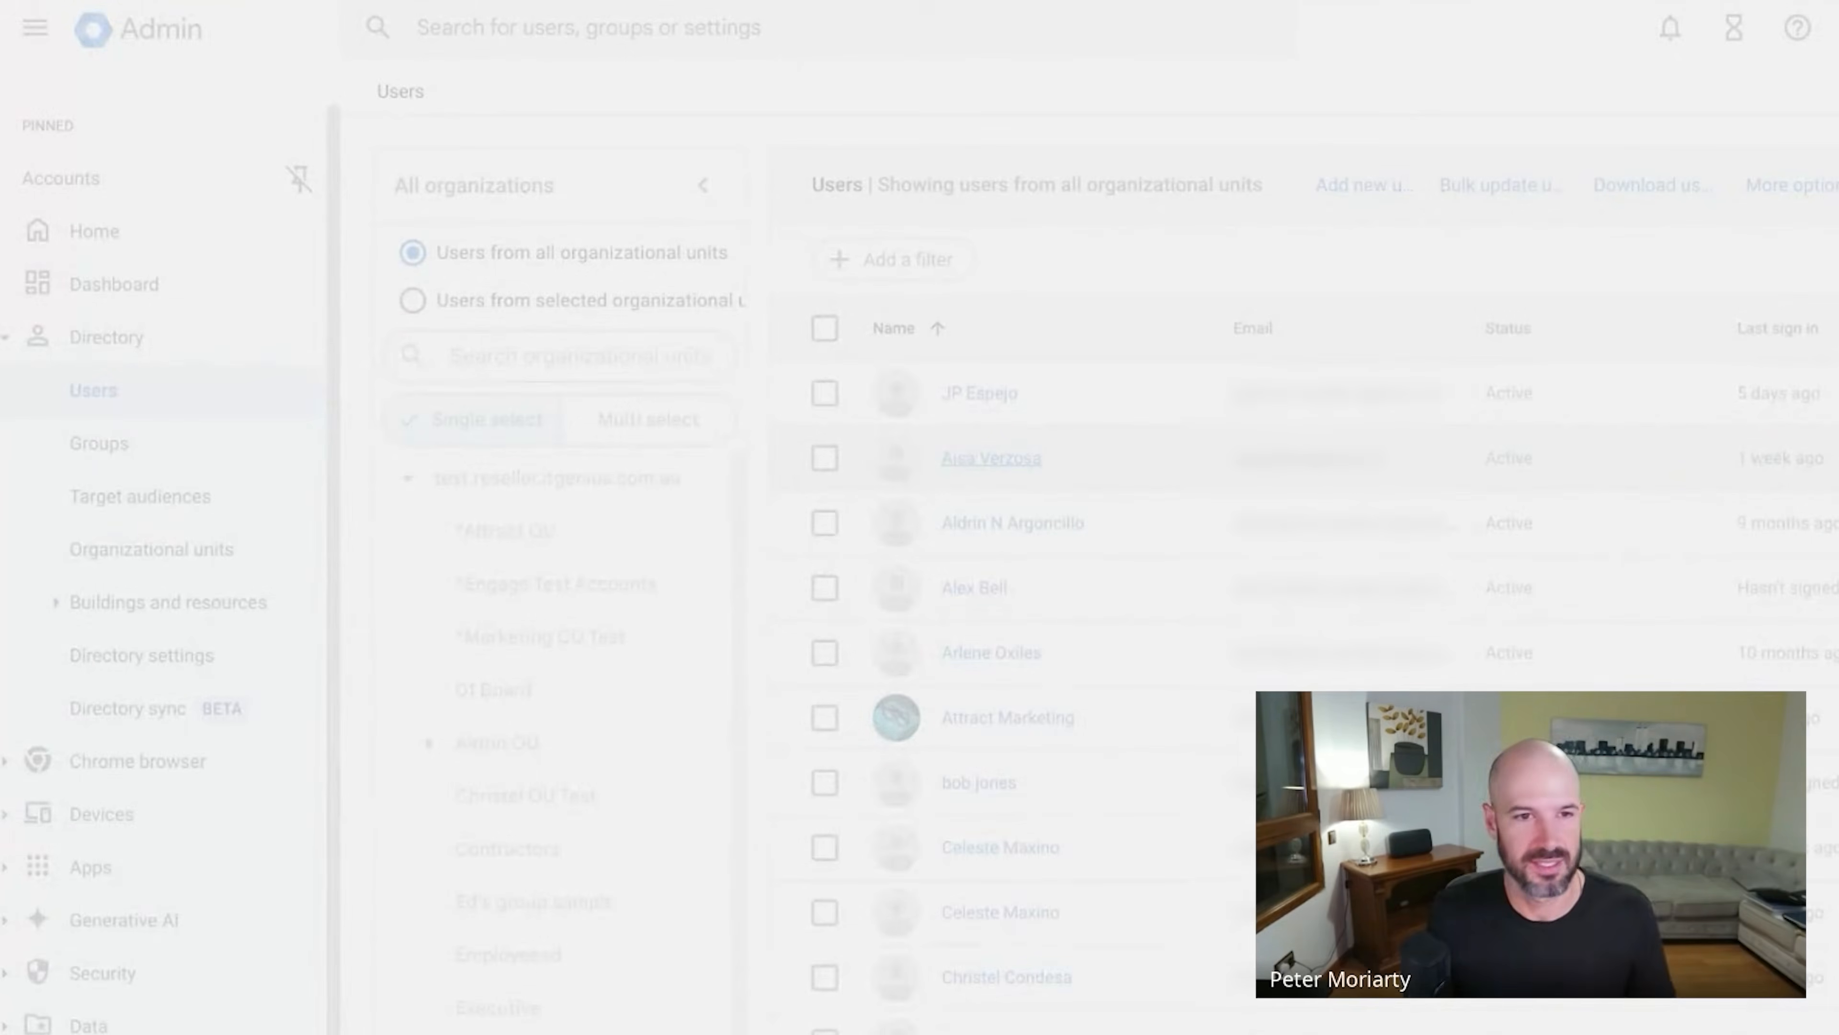
{"action": "left_click", "coordinate": [1009, 469]}
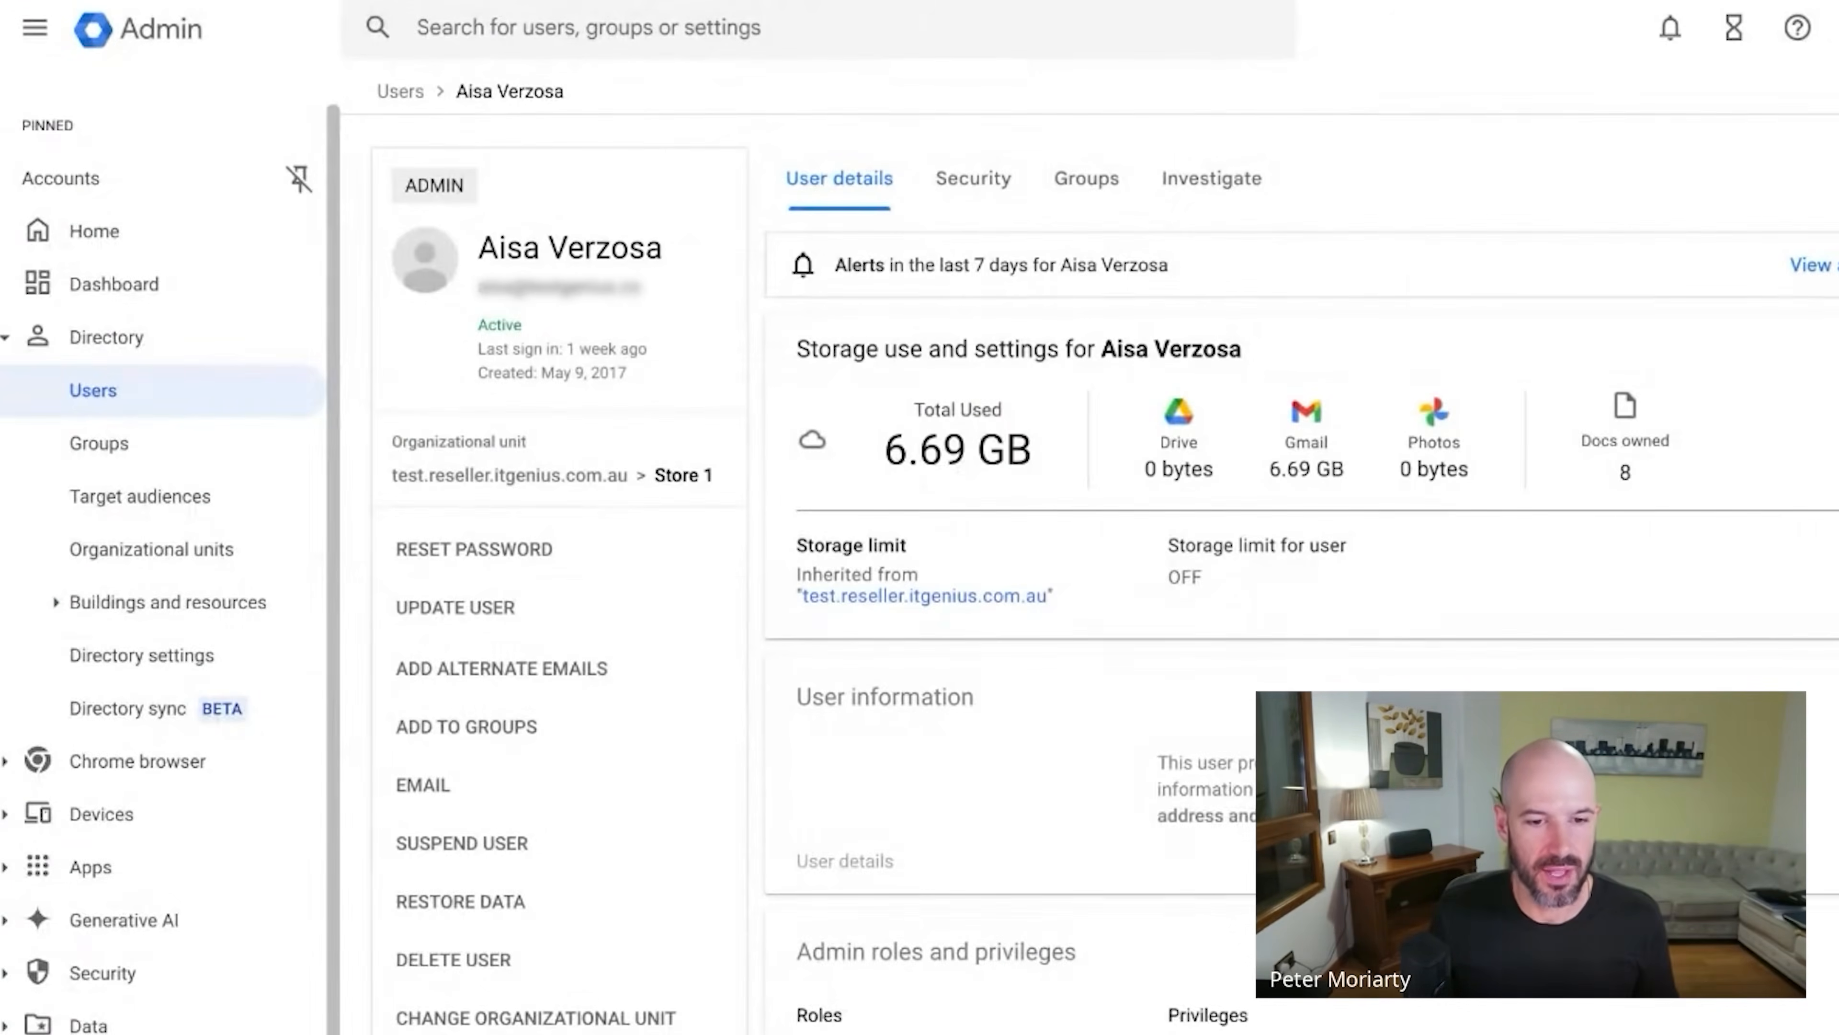
{"action": "scroll", "coordinate": [1408, 681], "scroll_direction": "down", "scroll_amount": 2}
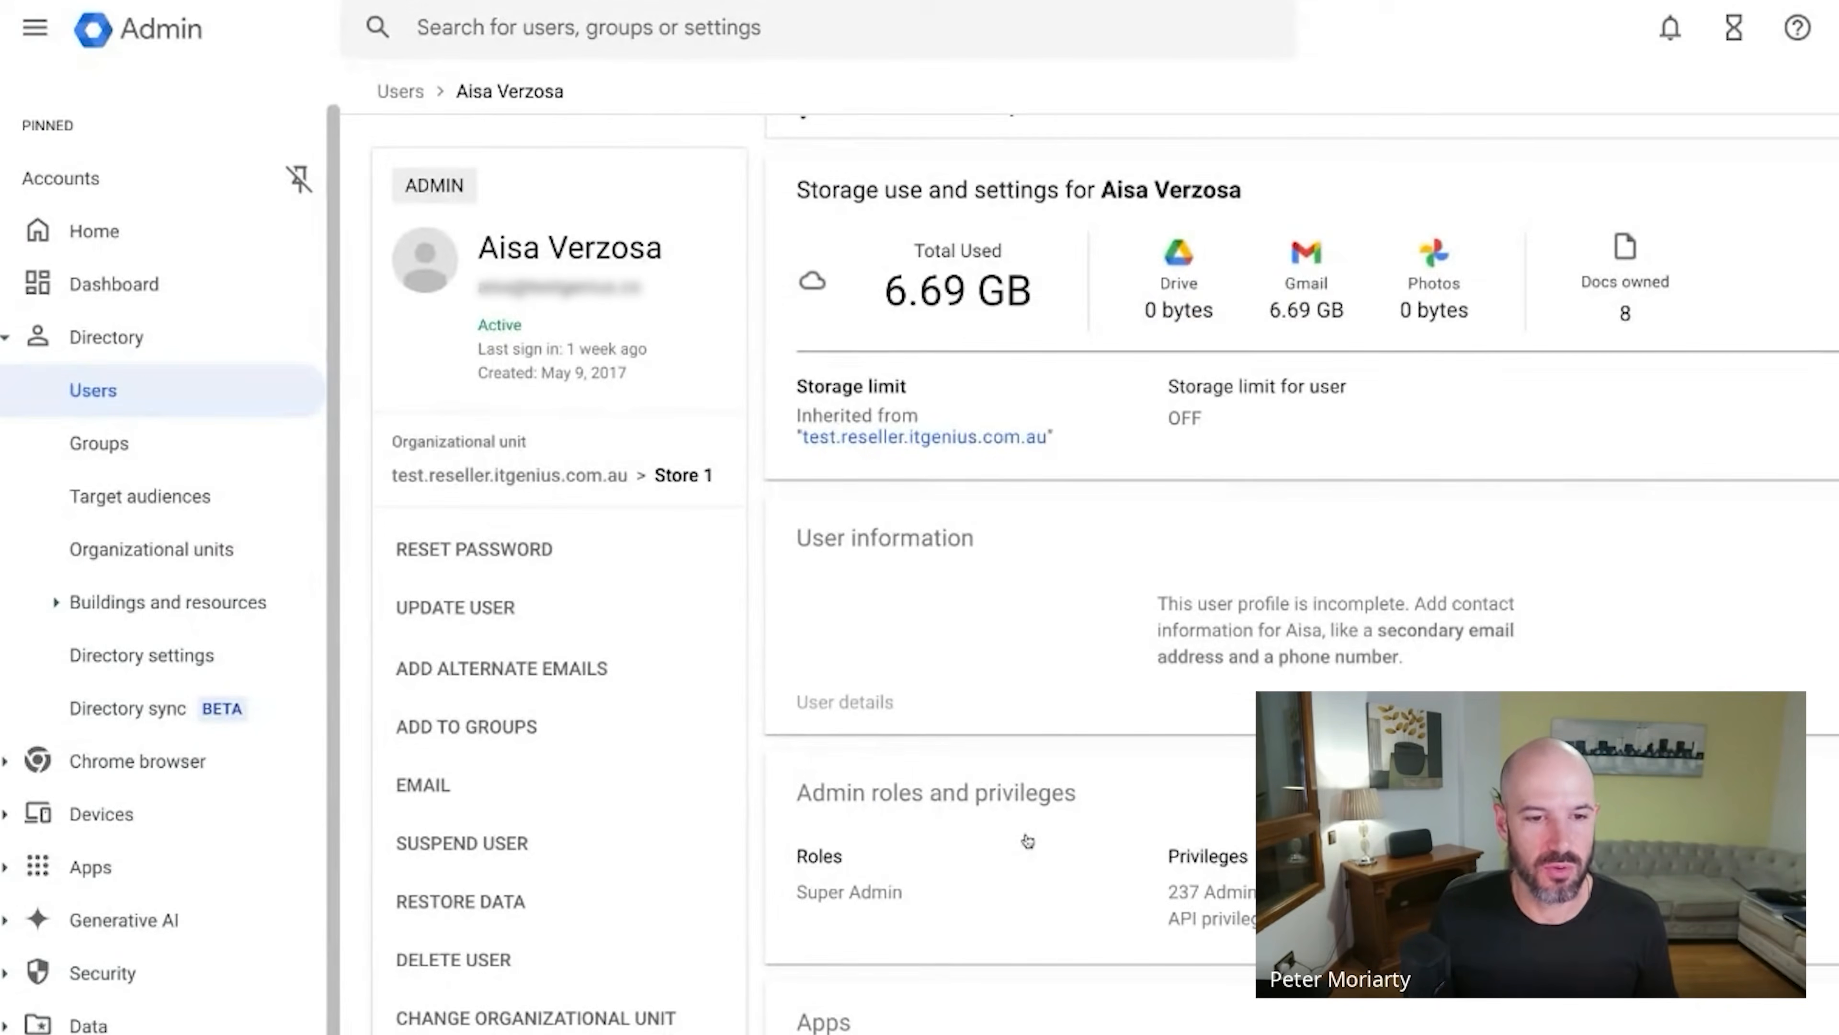
{"action": "left_click", "coordinate": [1184, 793]}
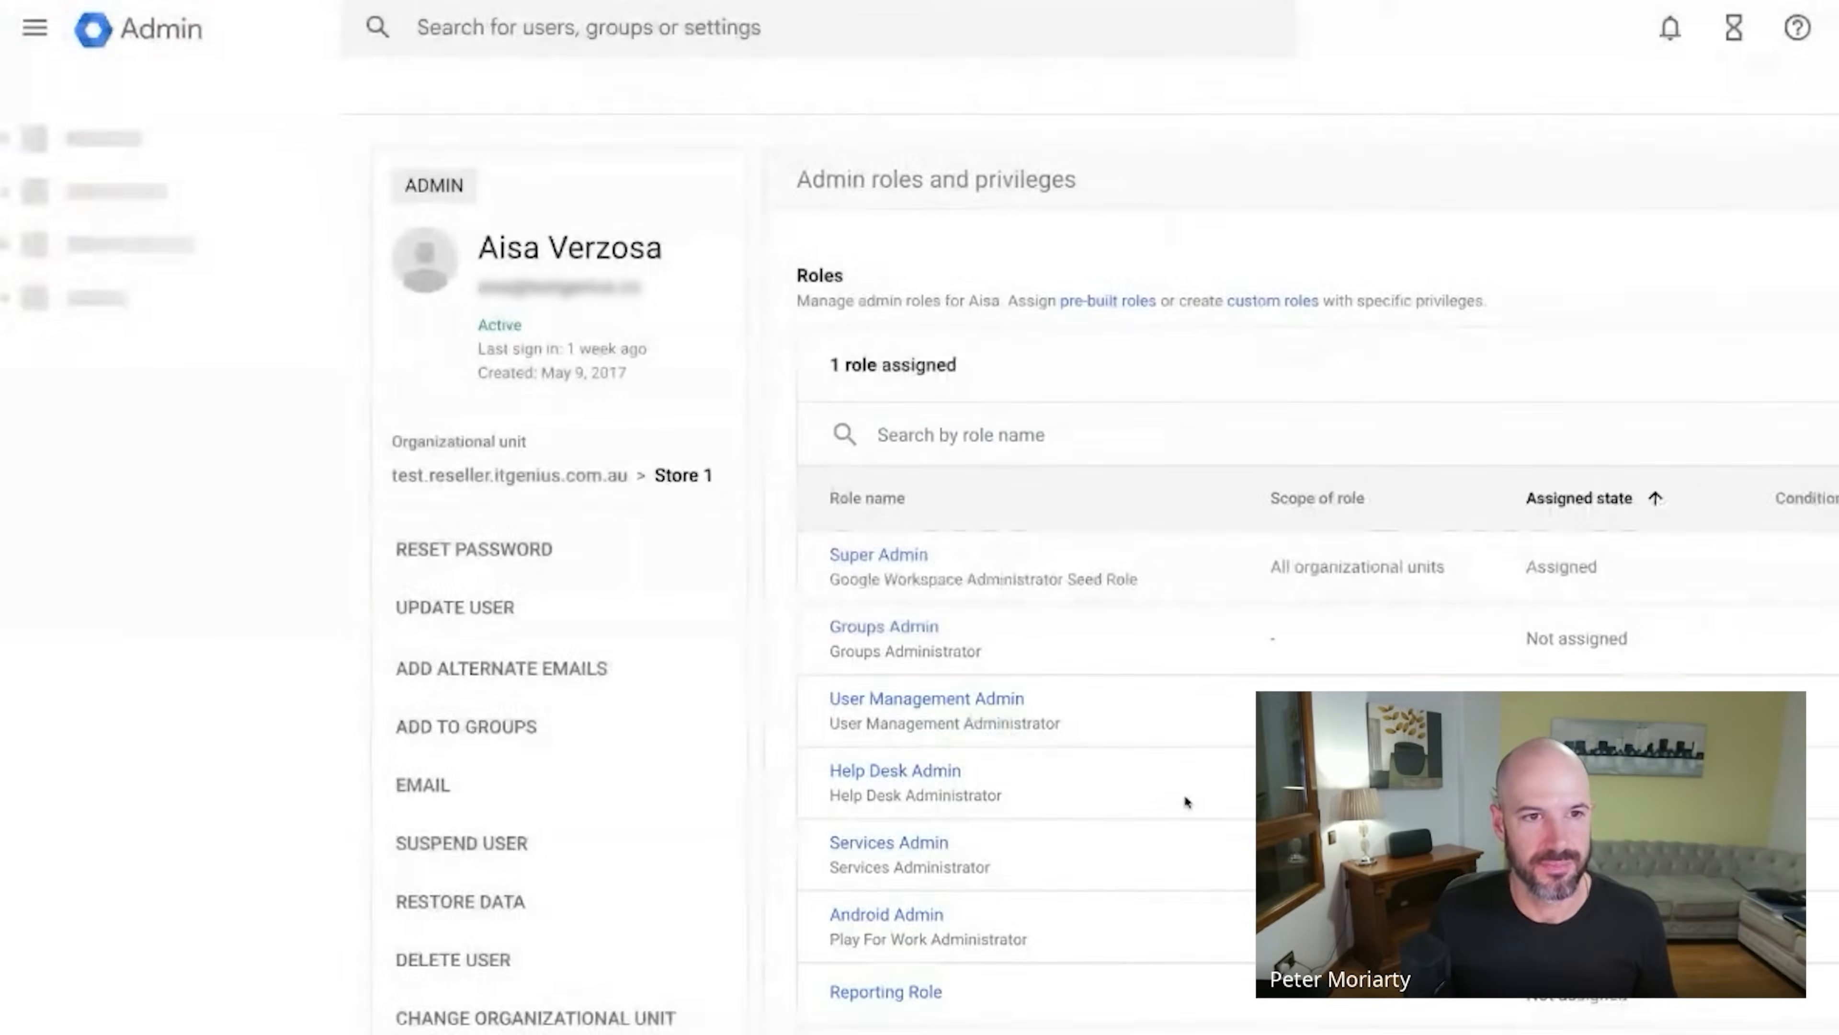
{"action": "scroll", "coordinate": [1184, 793], "scroll_direction": "down", "scroll_amount": 1}
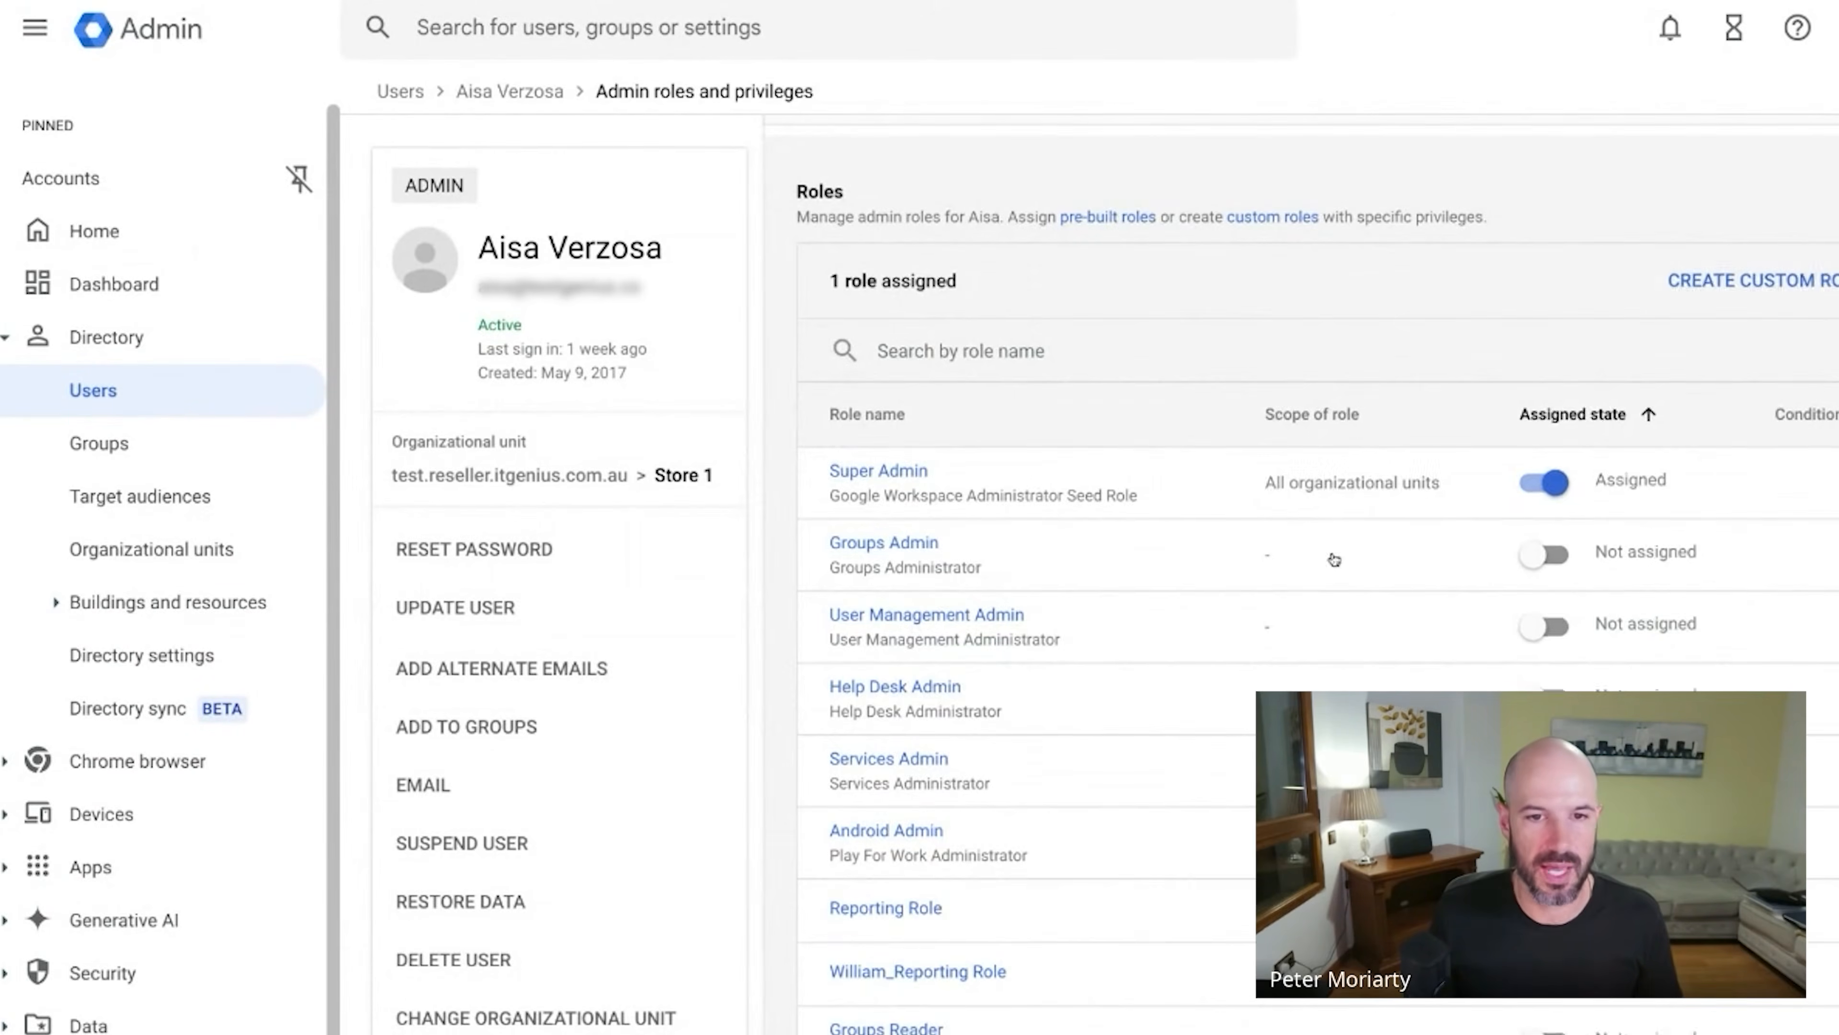
{"action": "left_click", "coordinate": [1558, 566]}
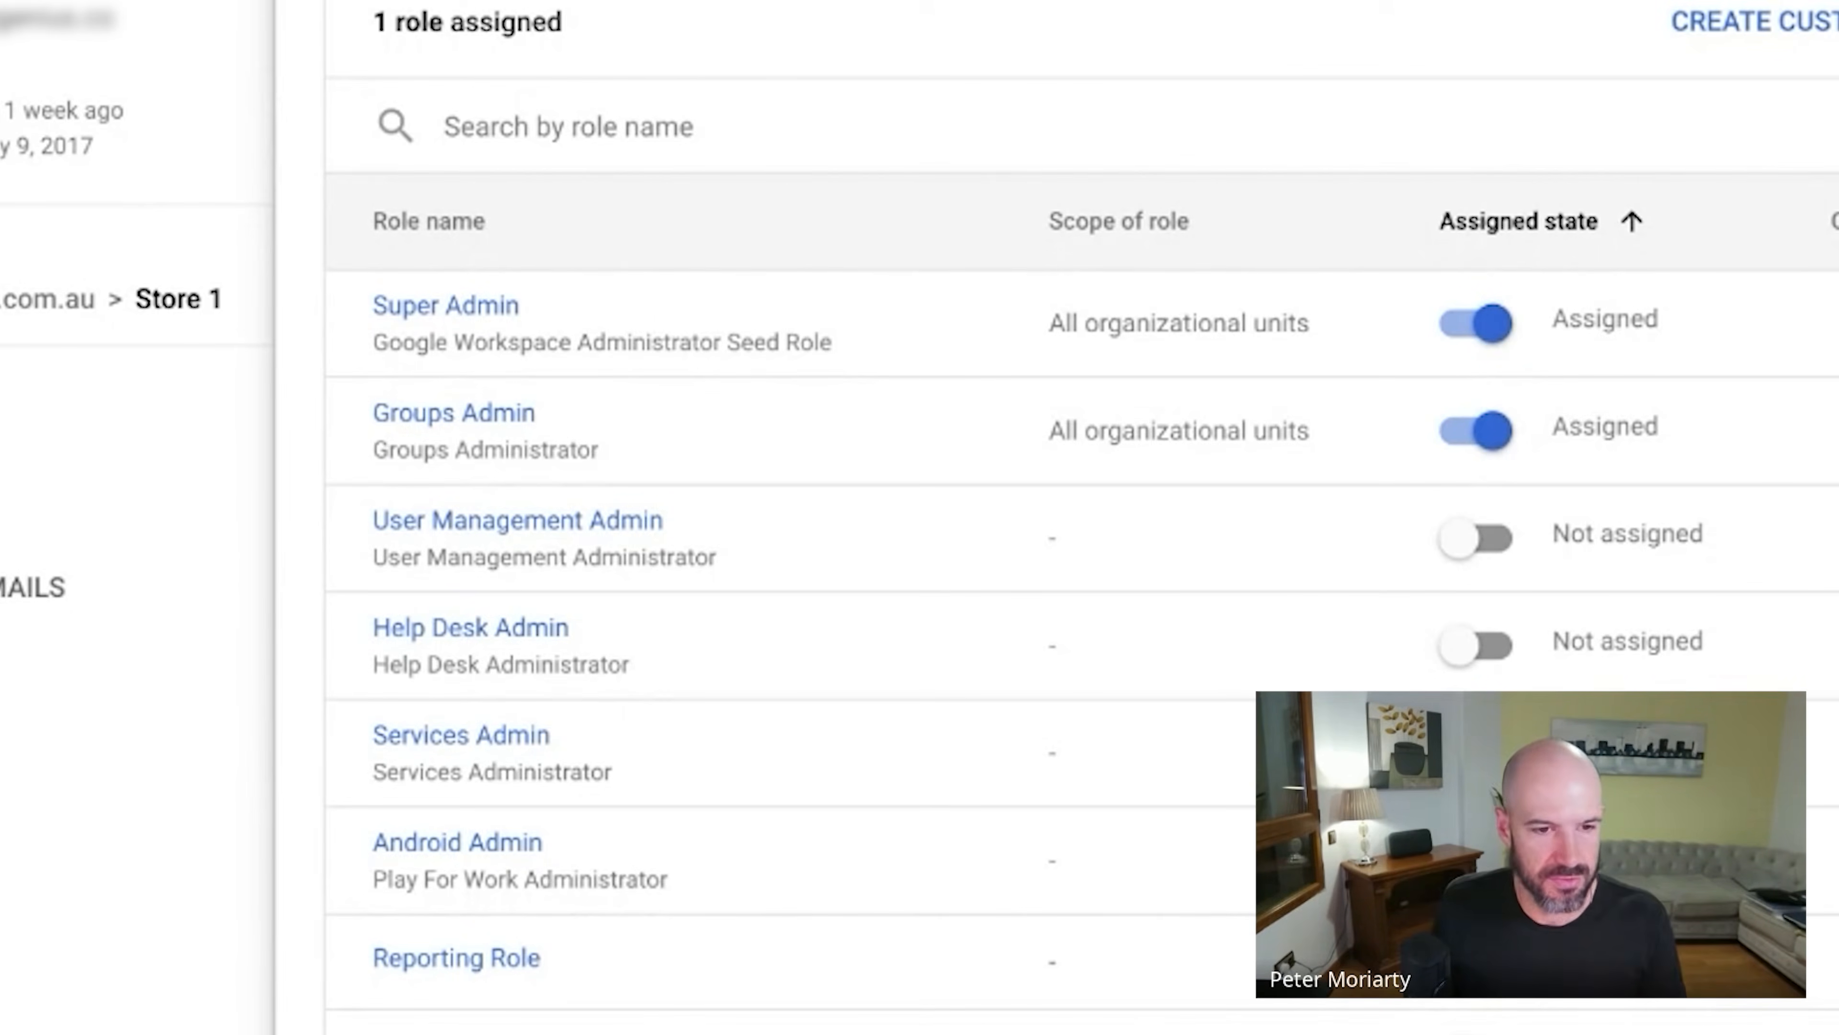
{"action": "scroll", "coordinate": [1466, 452], "scroll_direction": "down", "scroll_amount": 1}
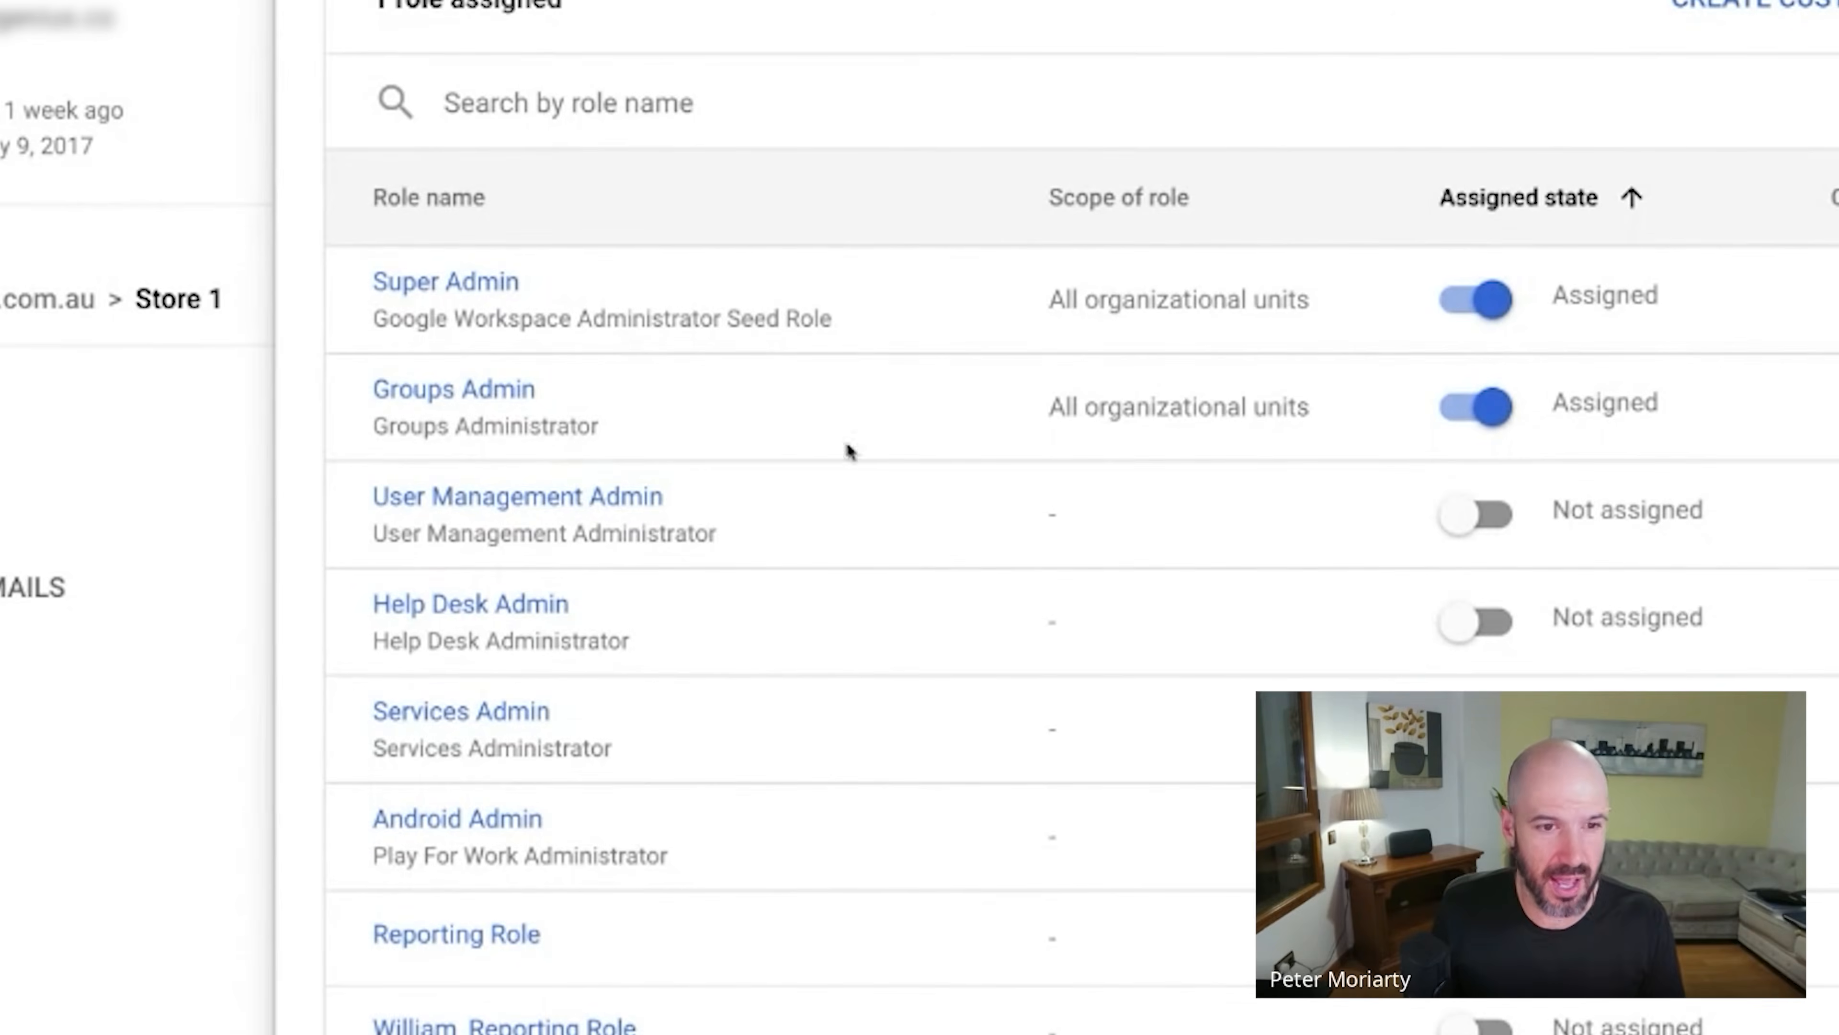
{"action": "left_click", "coordinate": [1473, 521]}
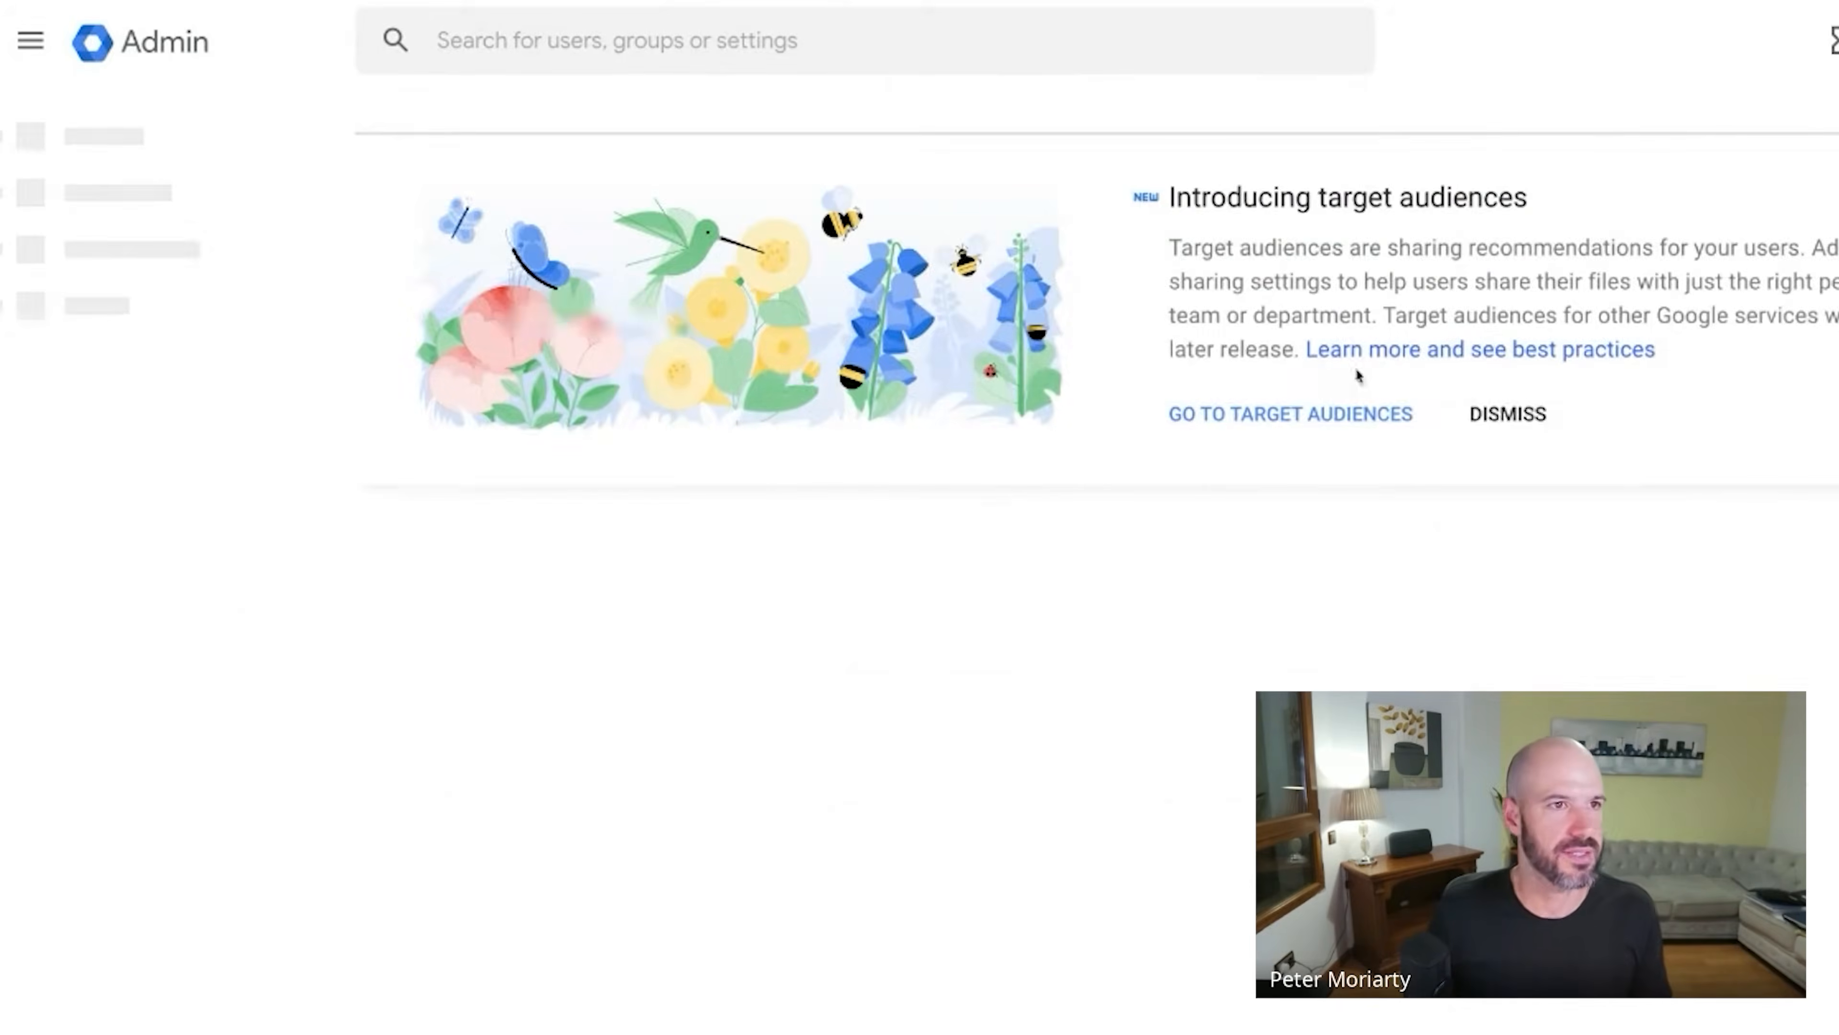
{"action": "left_click", "coordinate": [1508, 413]}
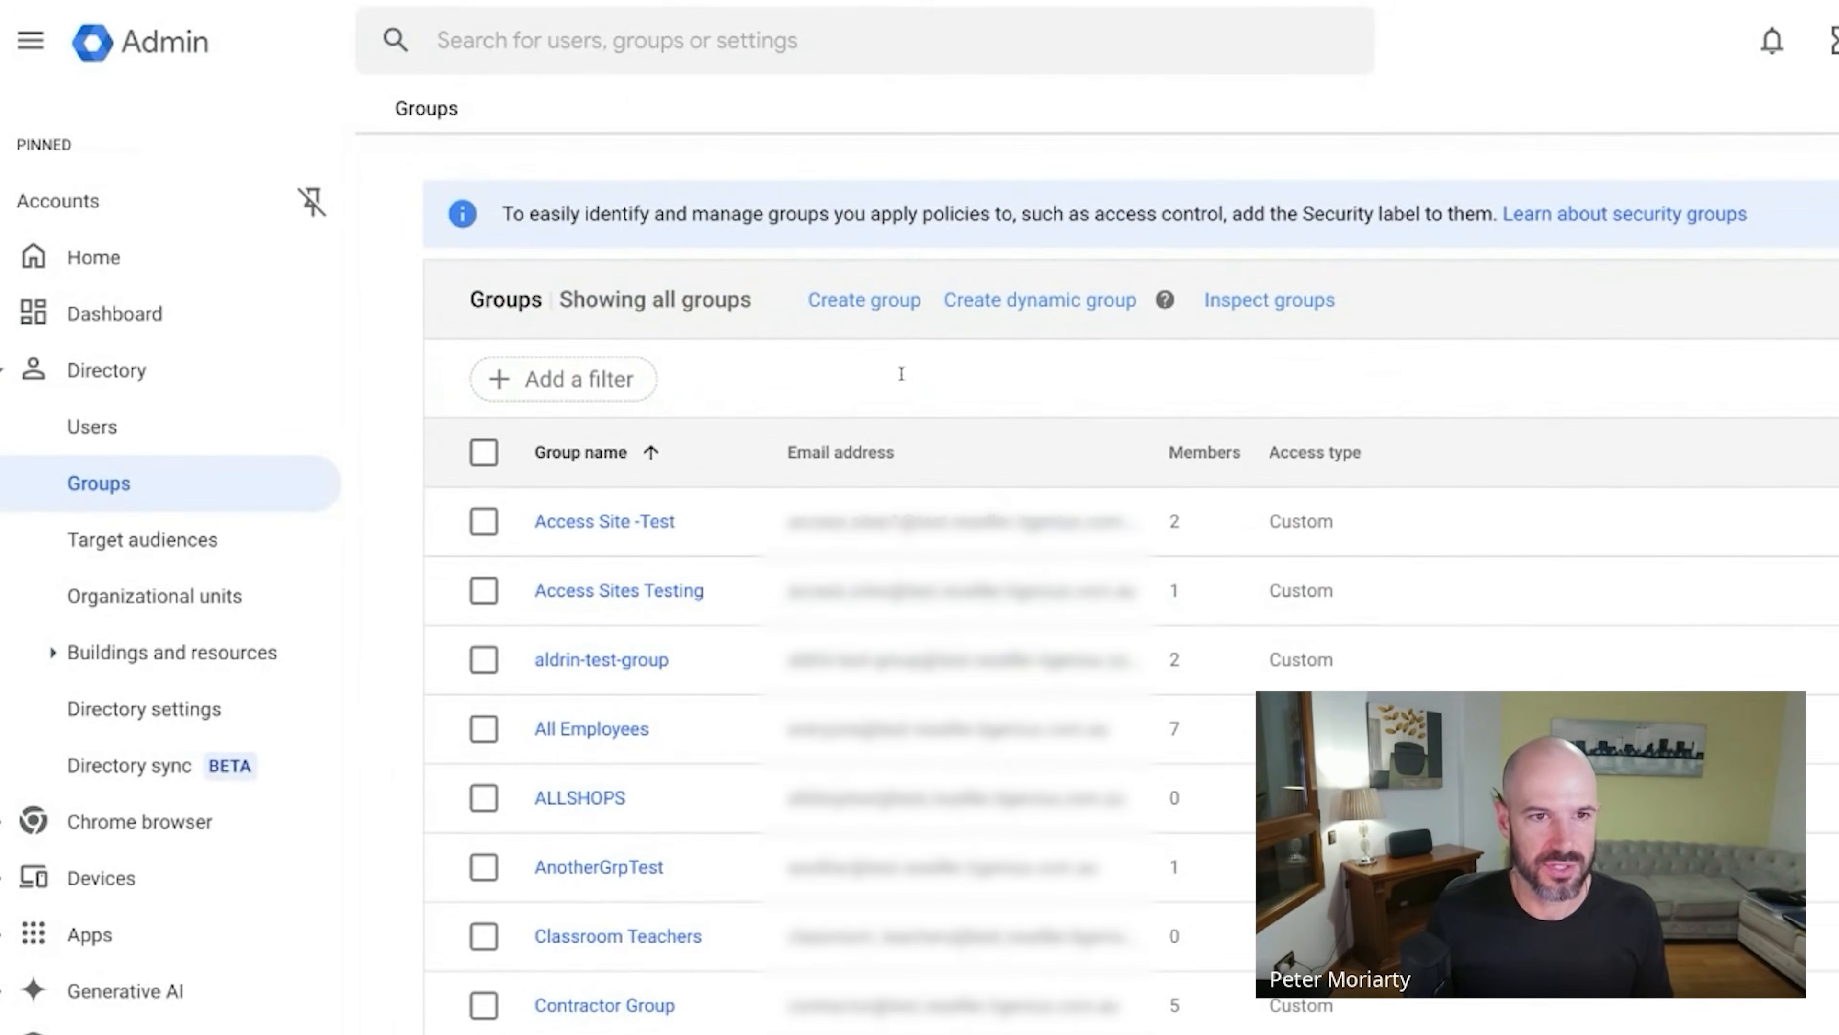
{"action": "left_click", "coordinate": [898, 300]}
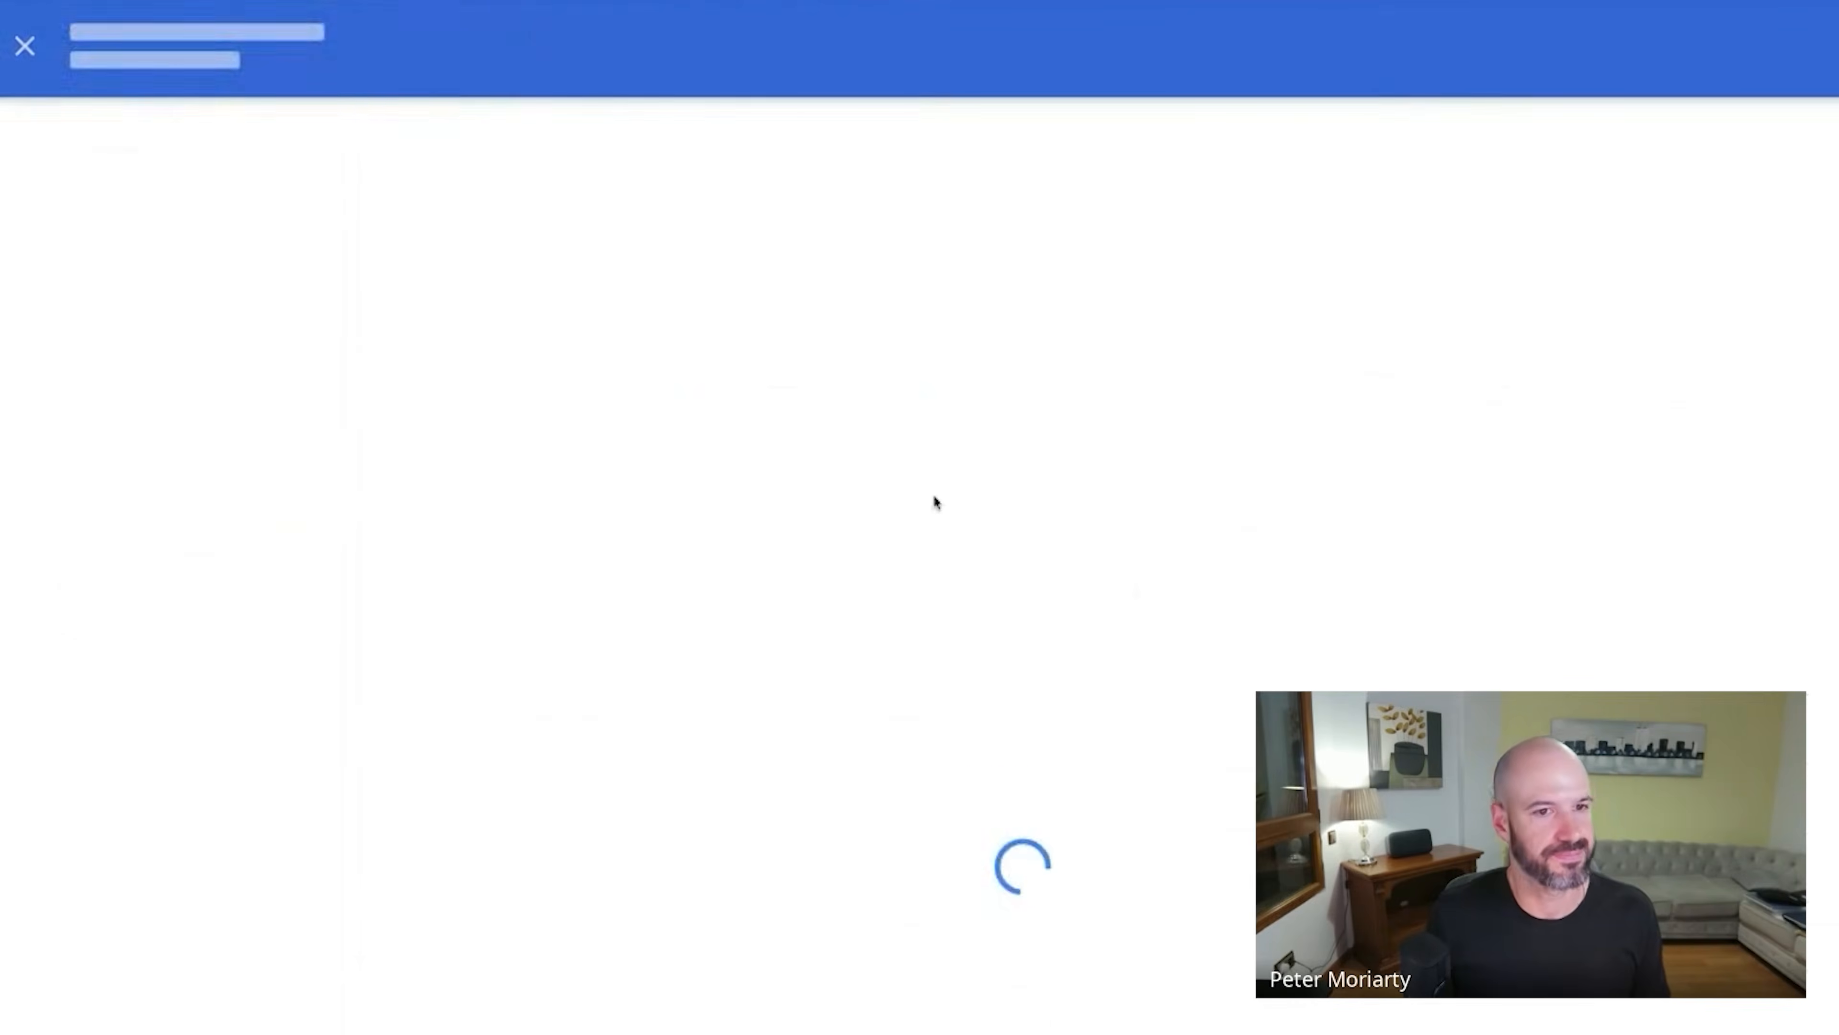
{"action": "left_click", "coordinate": [652, 502]}
{"action": "type", "text": "t"}
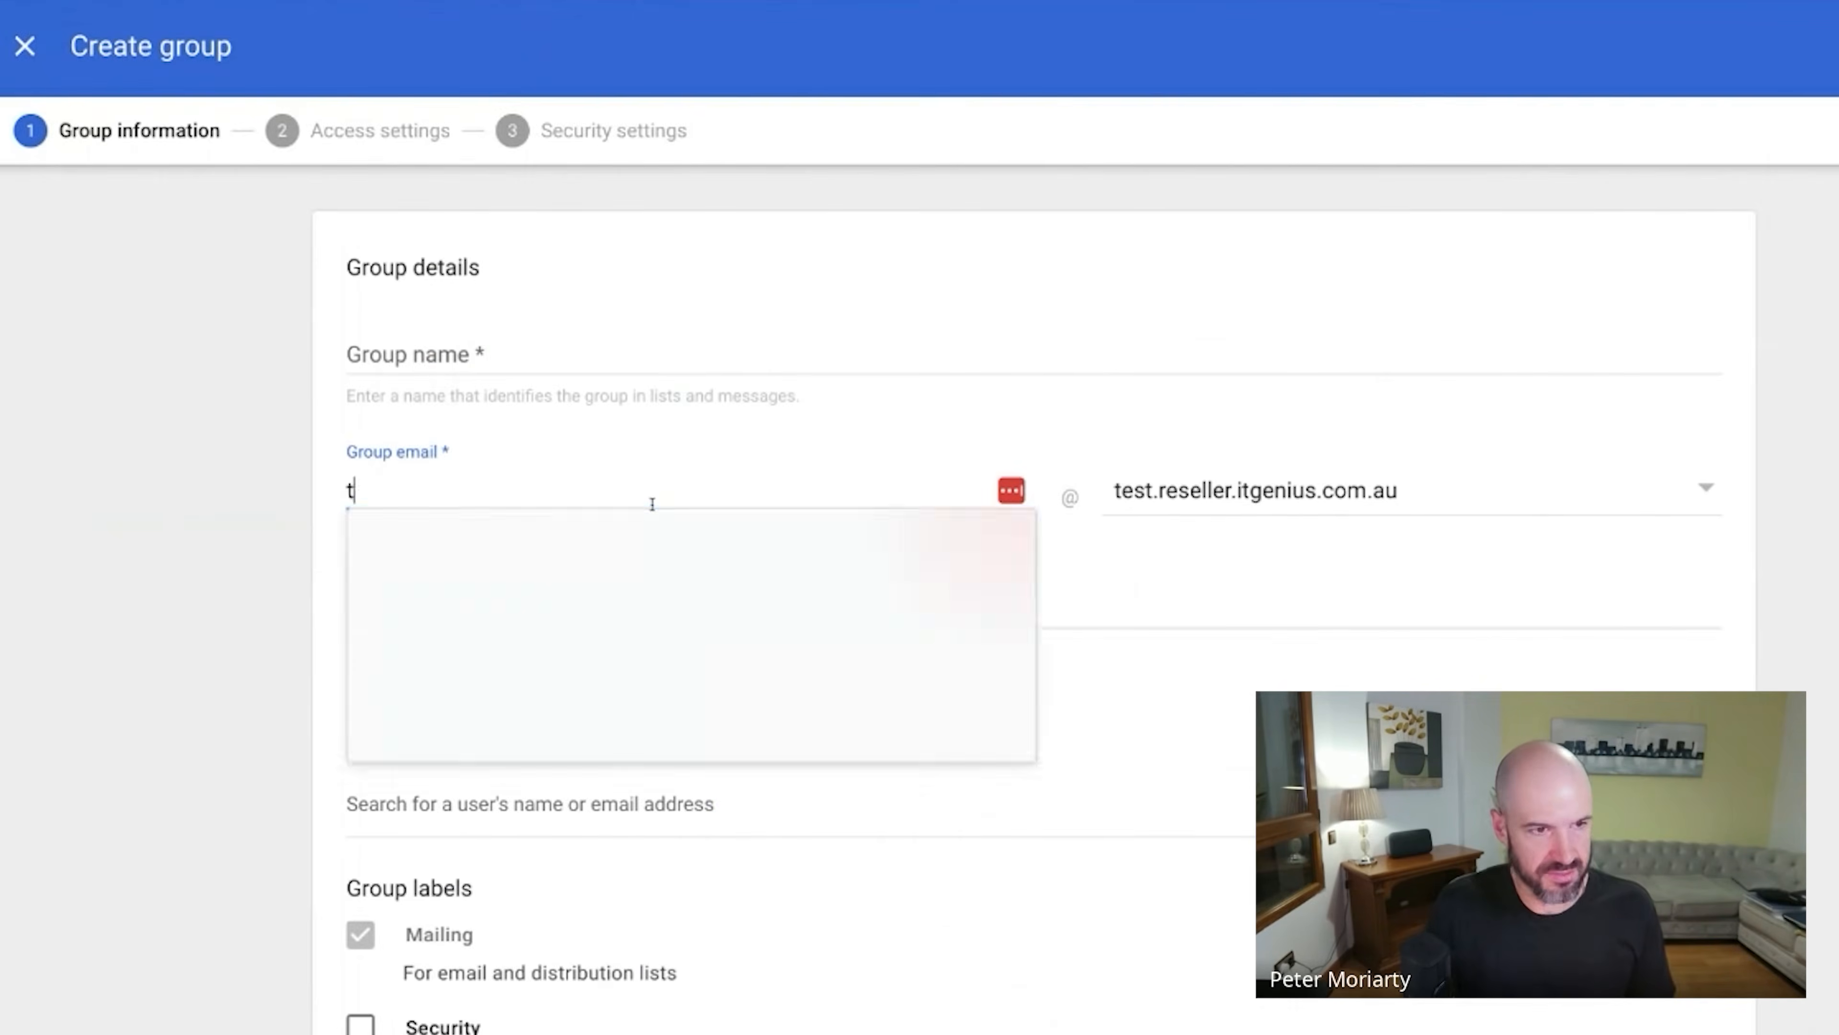
{"action": "type", "text": "est"}
{"action": "left_click", "coordinate": [1609, 505]}
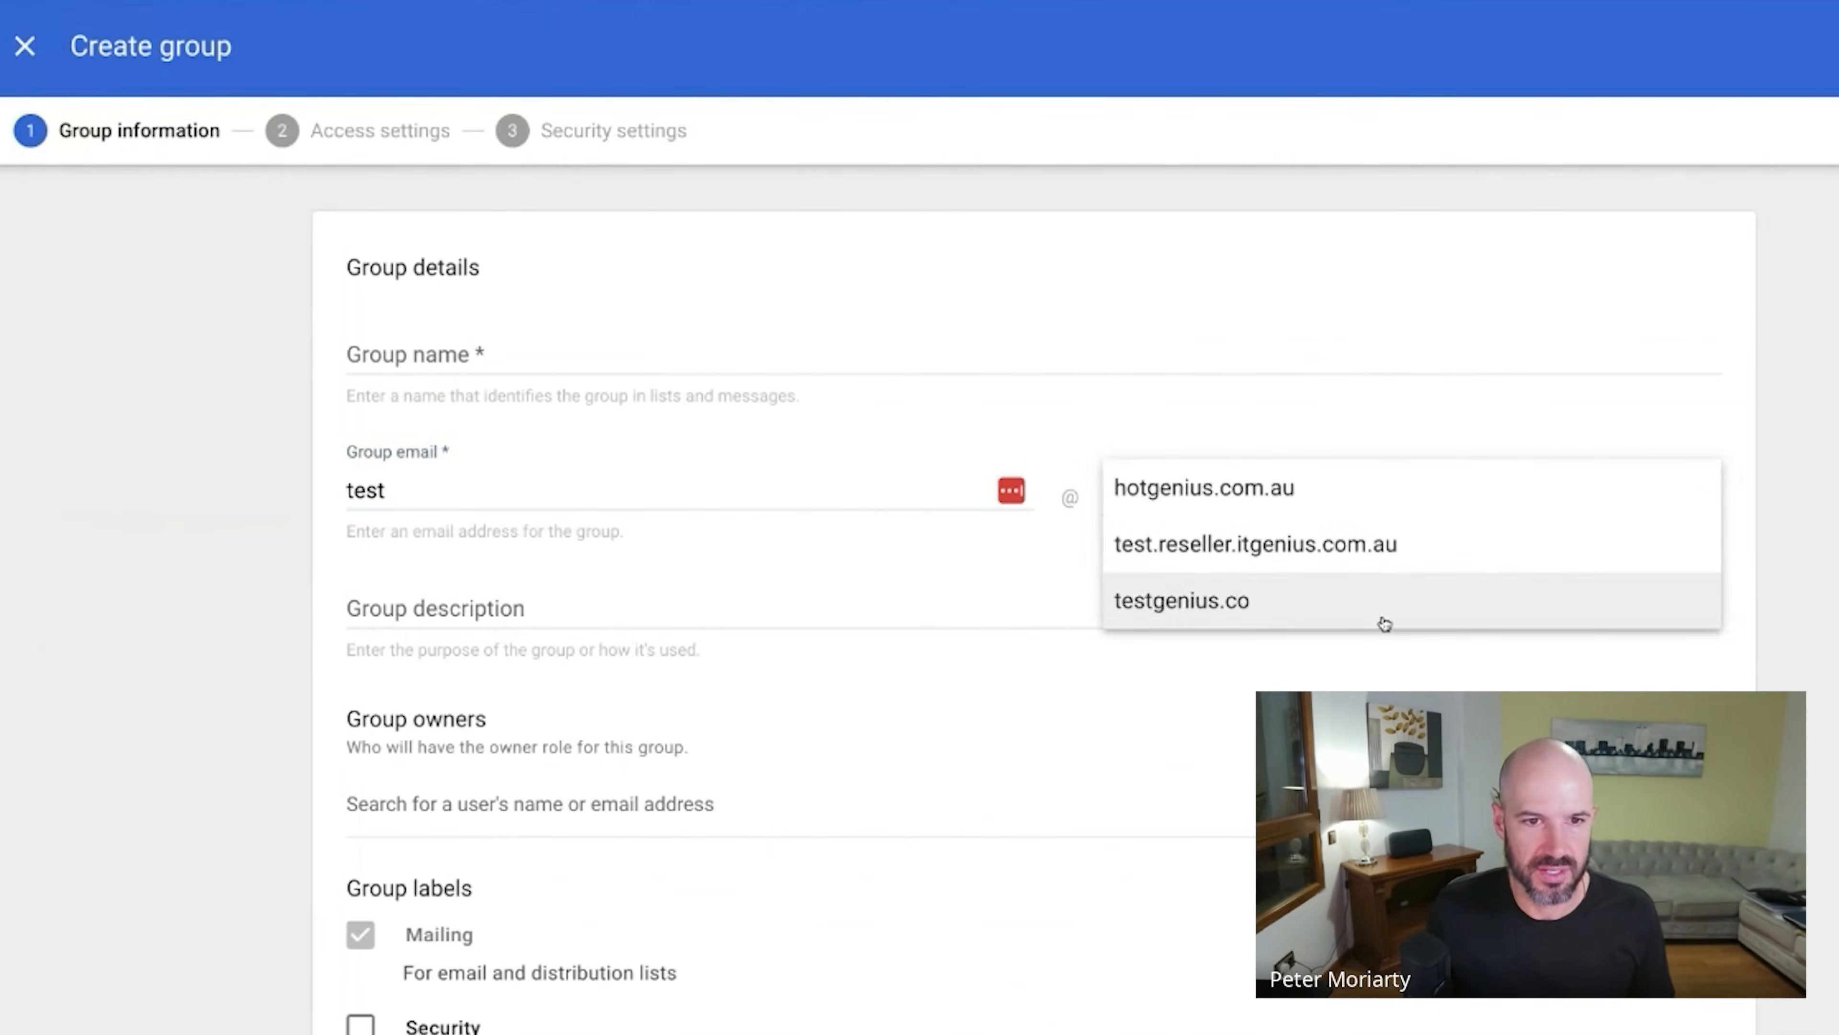
{"action": "left_click", "coordinate": [1384, 617]}
{"action": "left_click", "coordinate": [709, 499]}
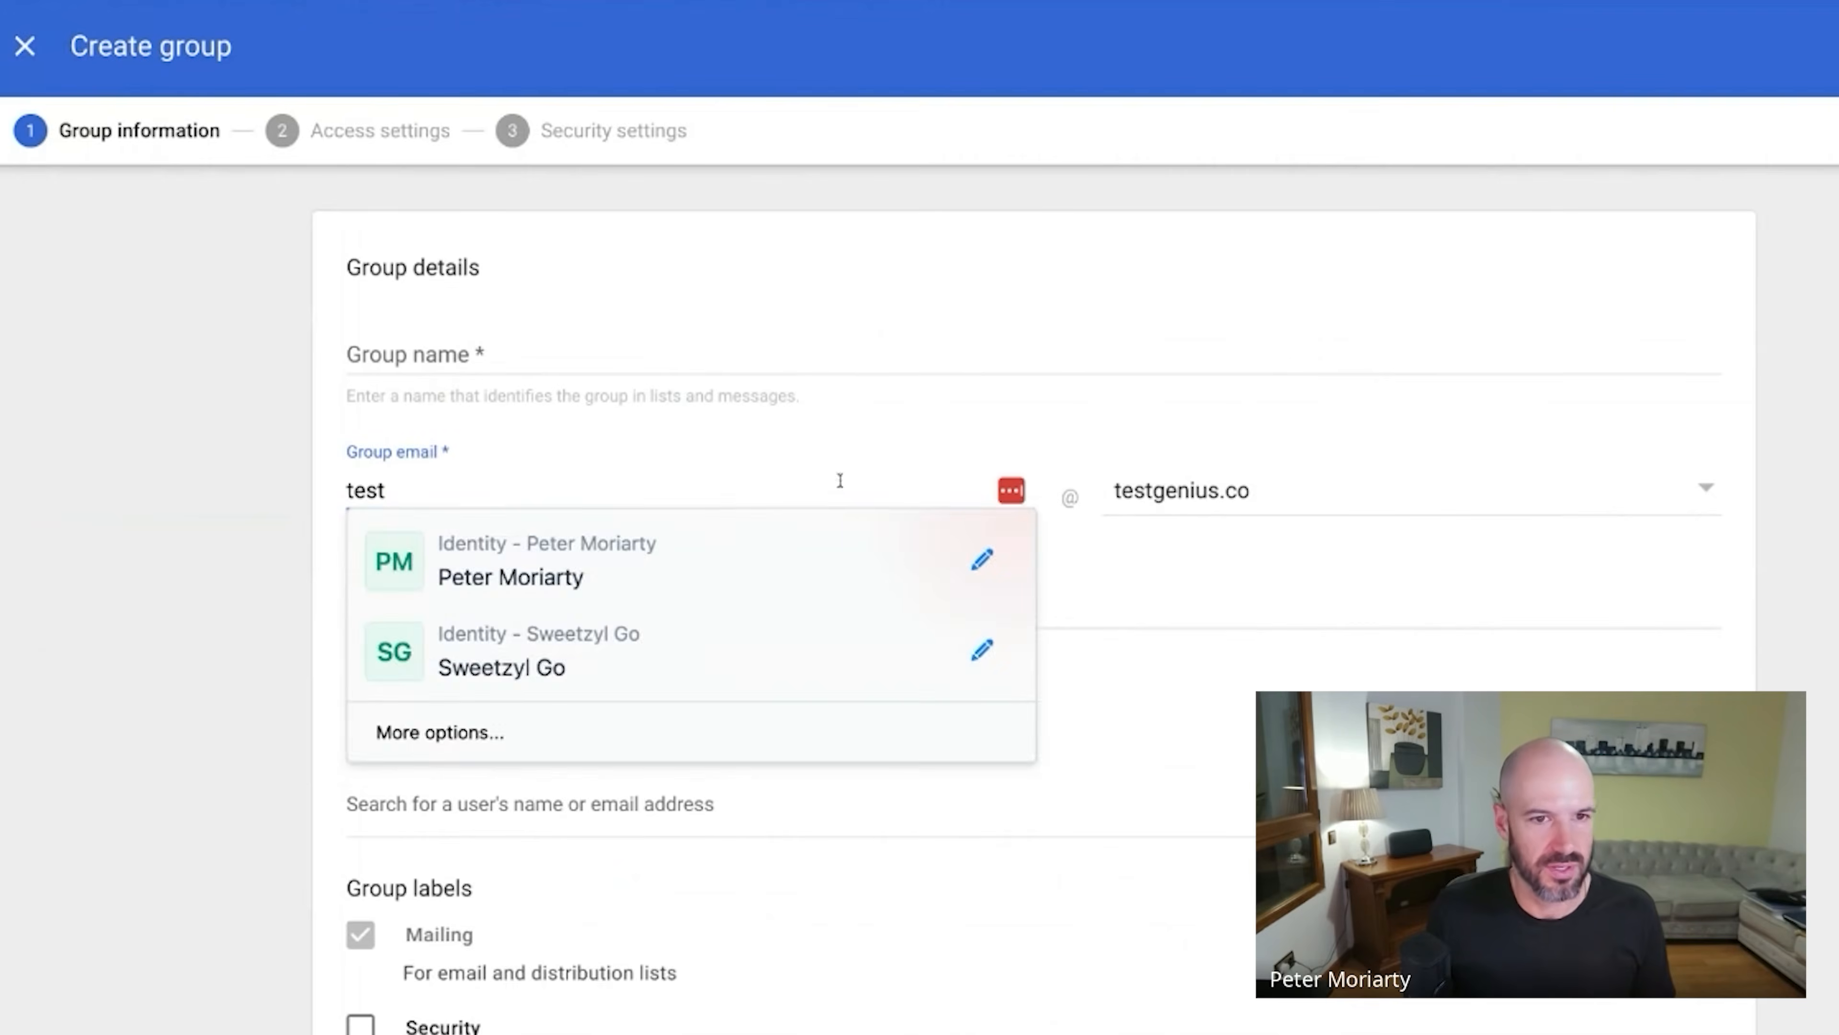
{"action": "type", "text": "e"}
{"action": "key", "text": "ctrl+a"}
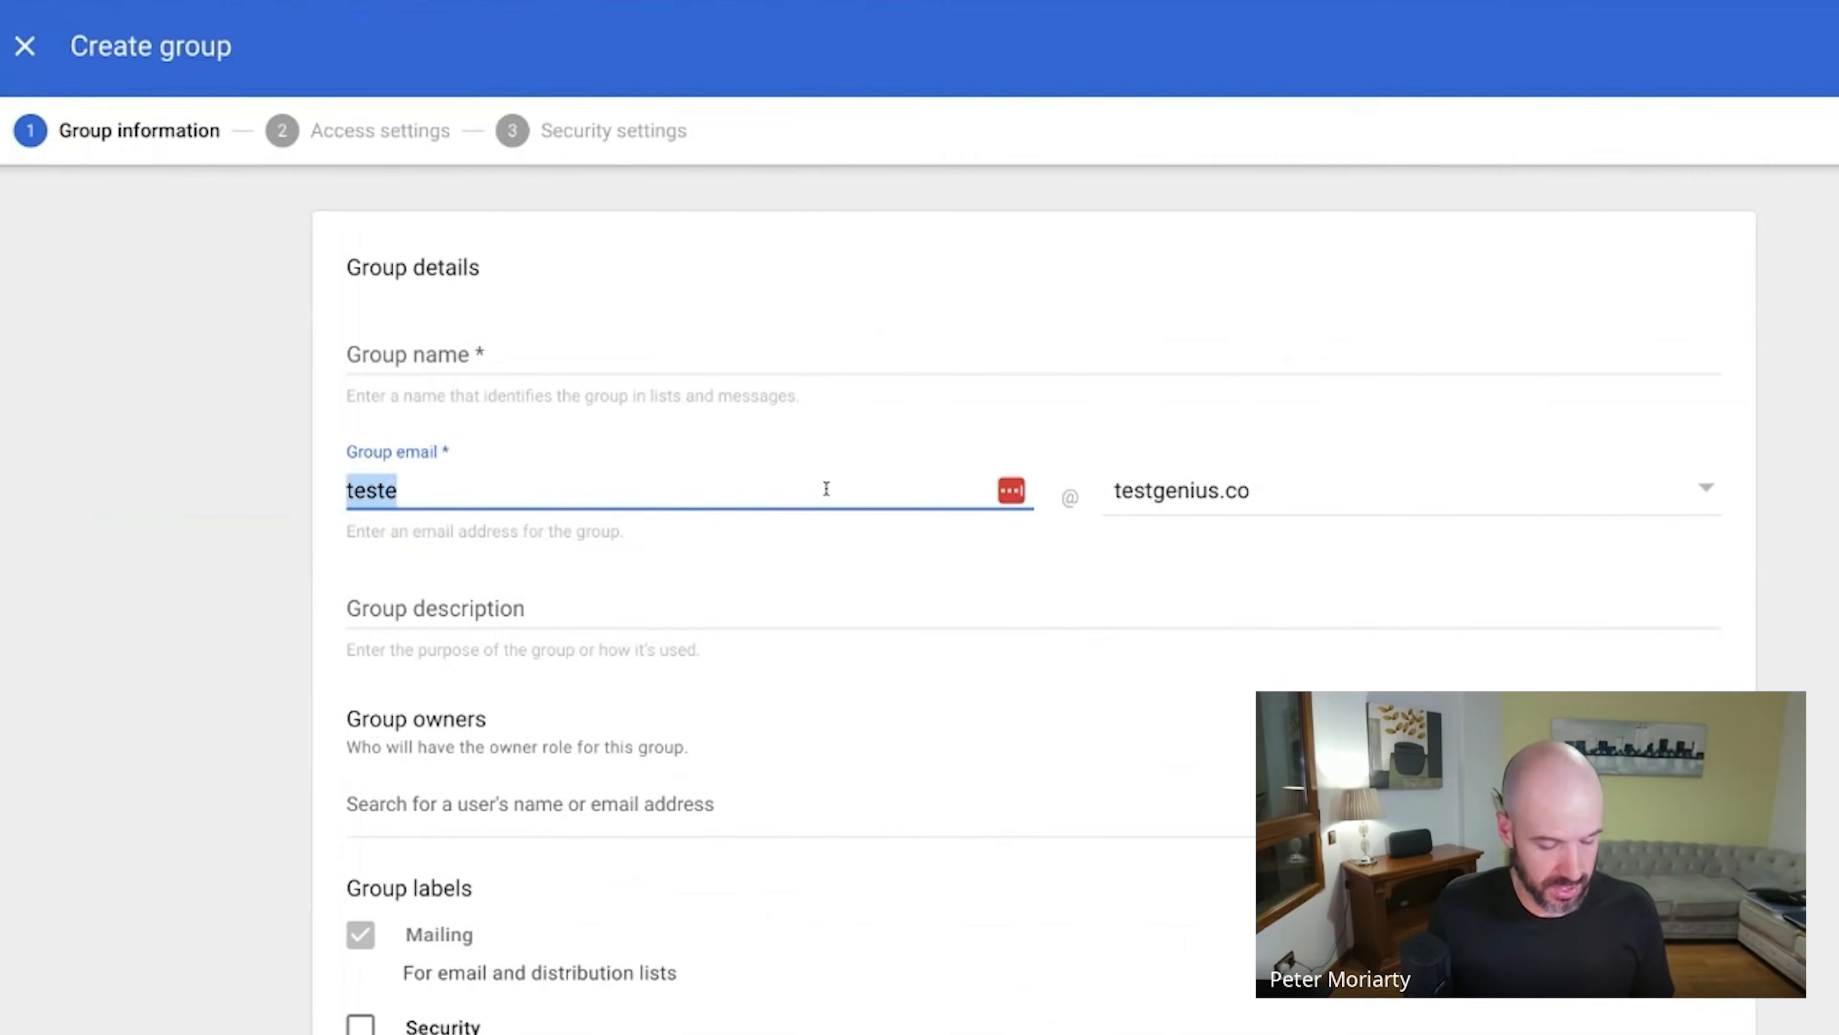
{"action": "type", "text": "ee"}
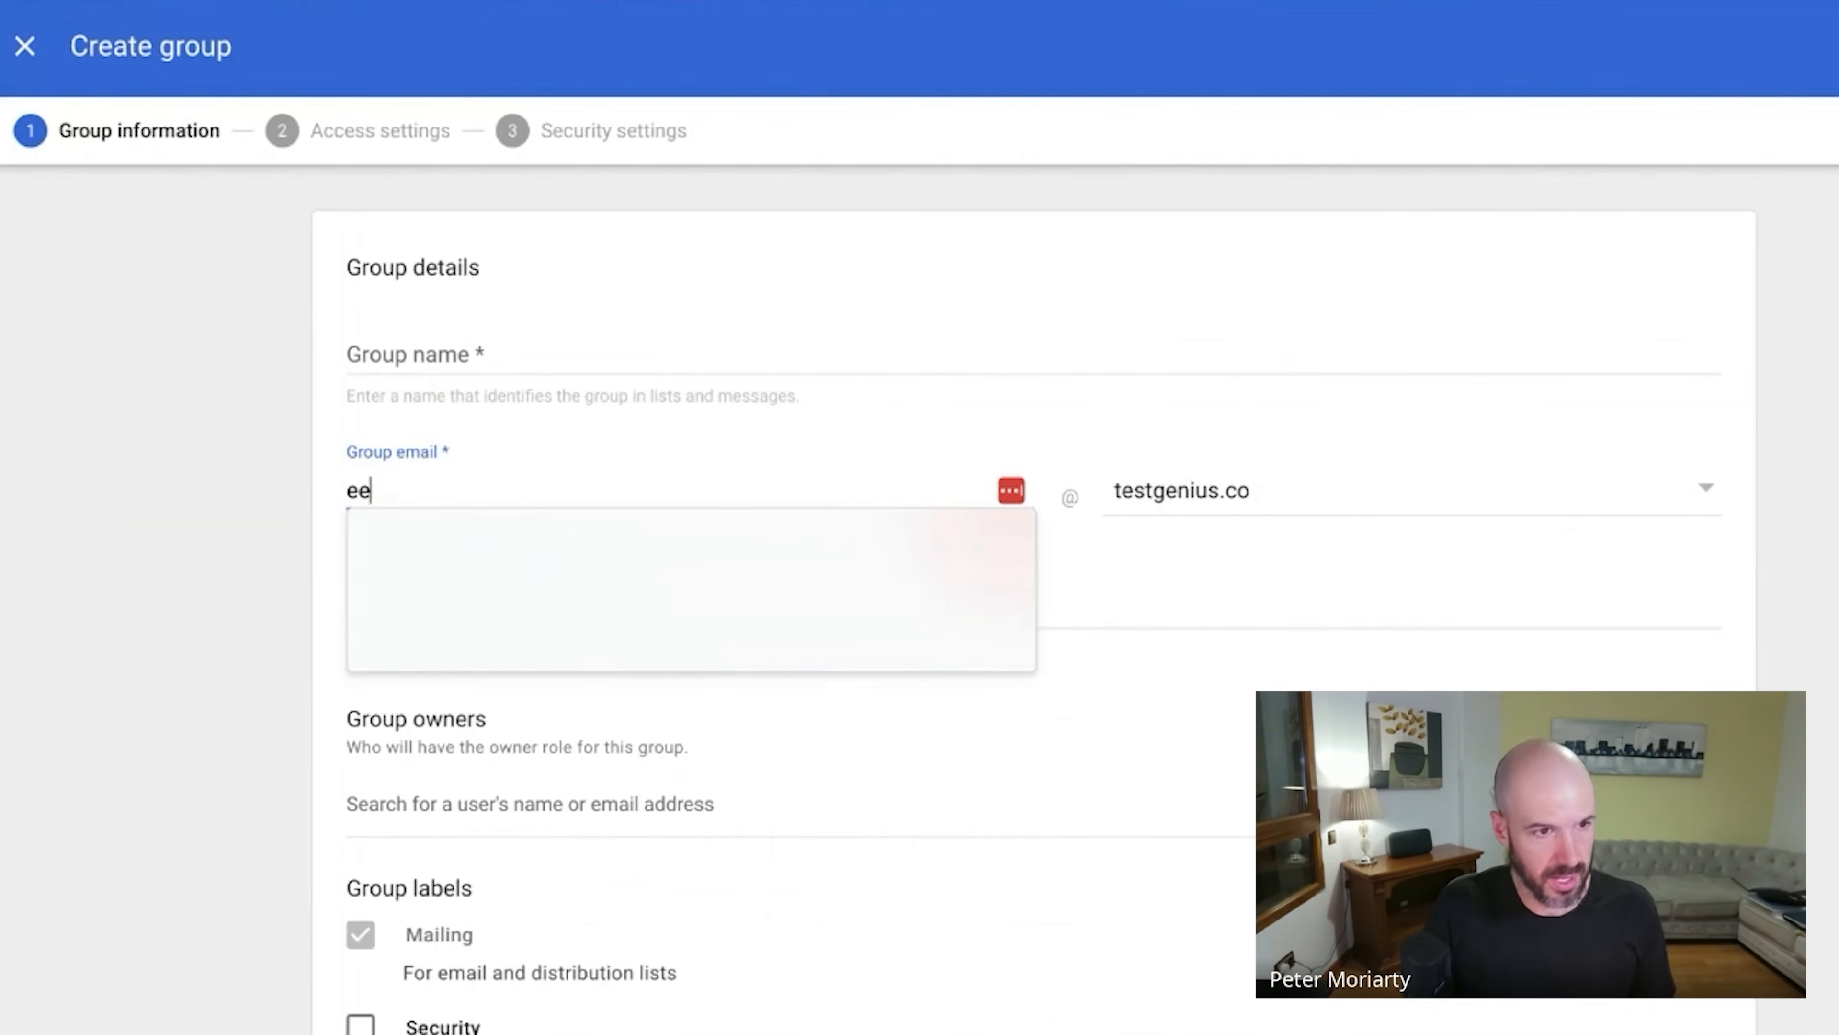
{"action": "key", "text": "BackSpace"}
{"action": "type", "text": "xec"}
{"action": "left_click", "coordinate": [1330, 618]}
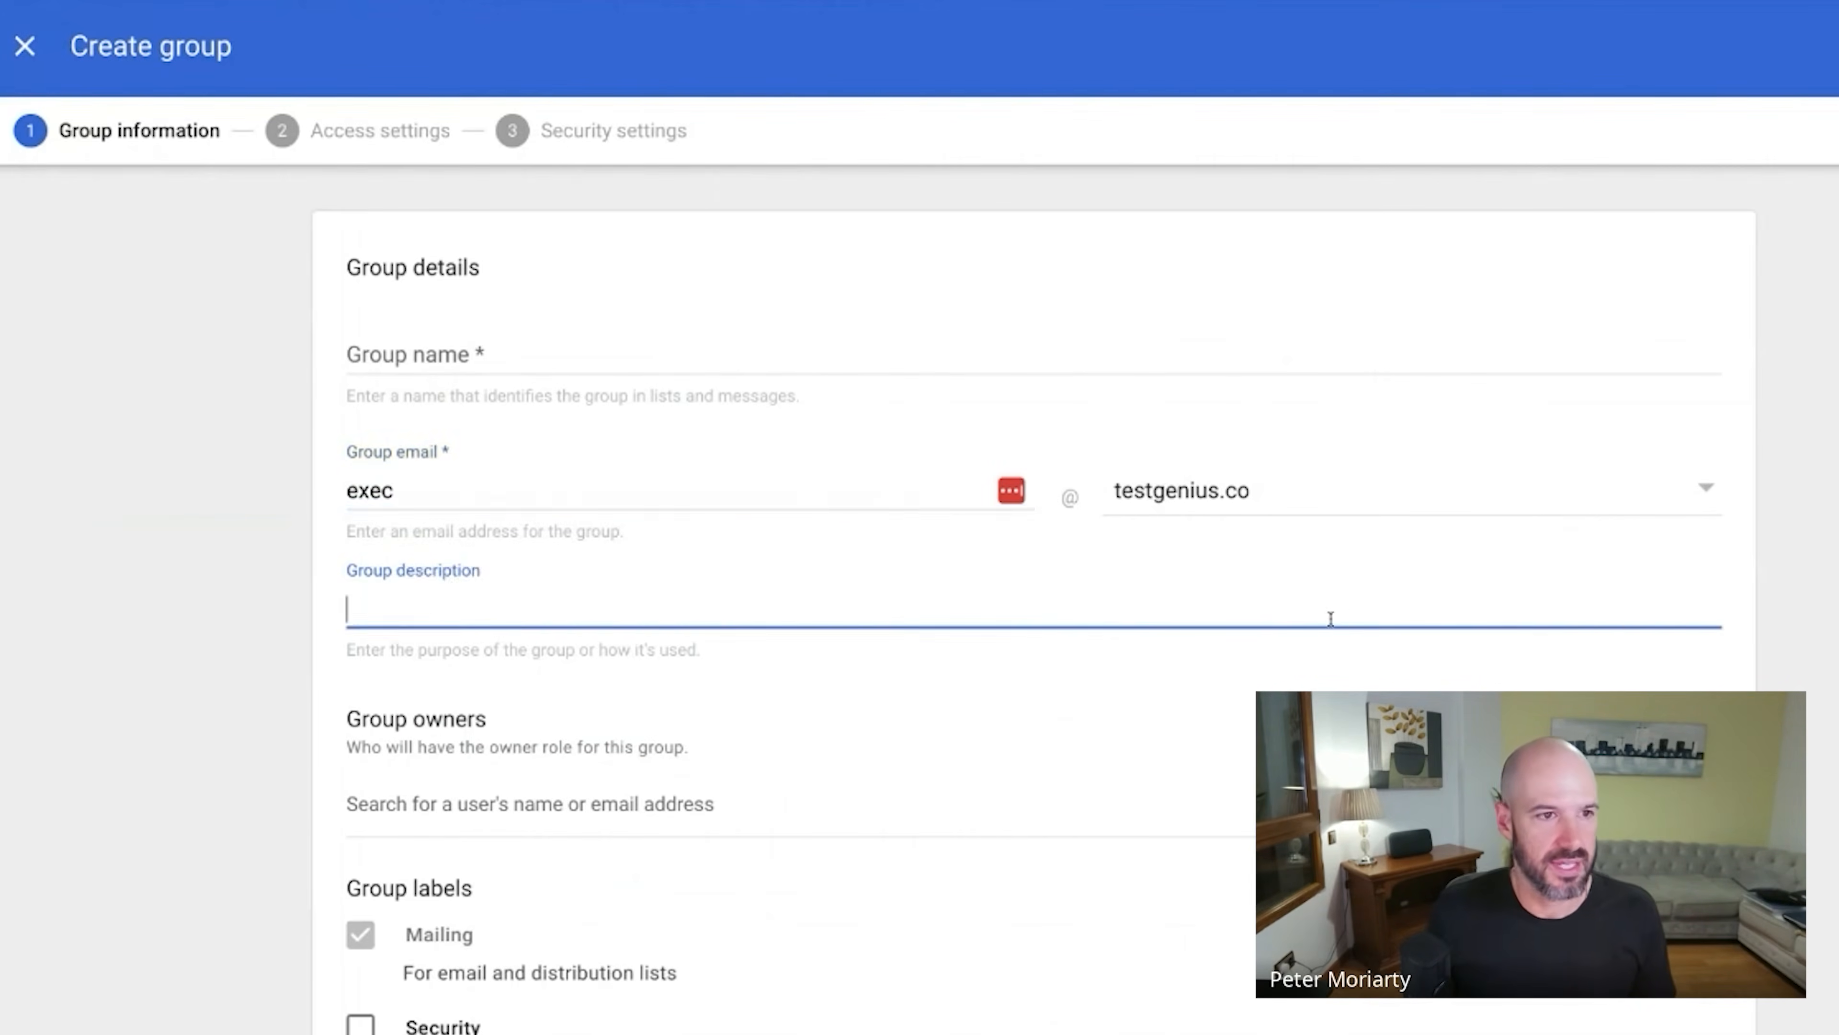
Name the group 'Exec', label it Security, and pick the user as owner.
{"action": "left_click", "coordinate": [616, 339]}
{"action": "type", "text": "Ex"}
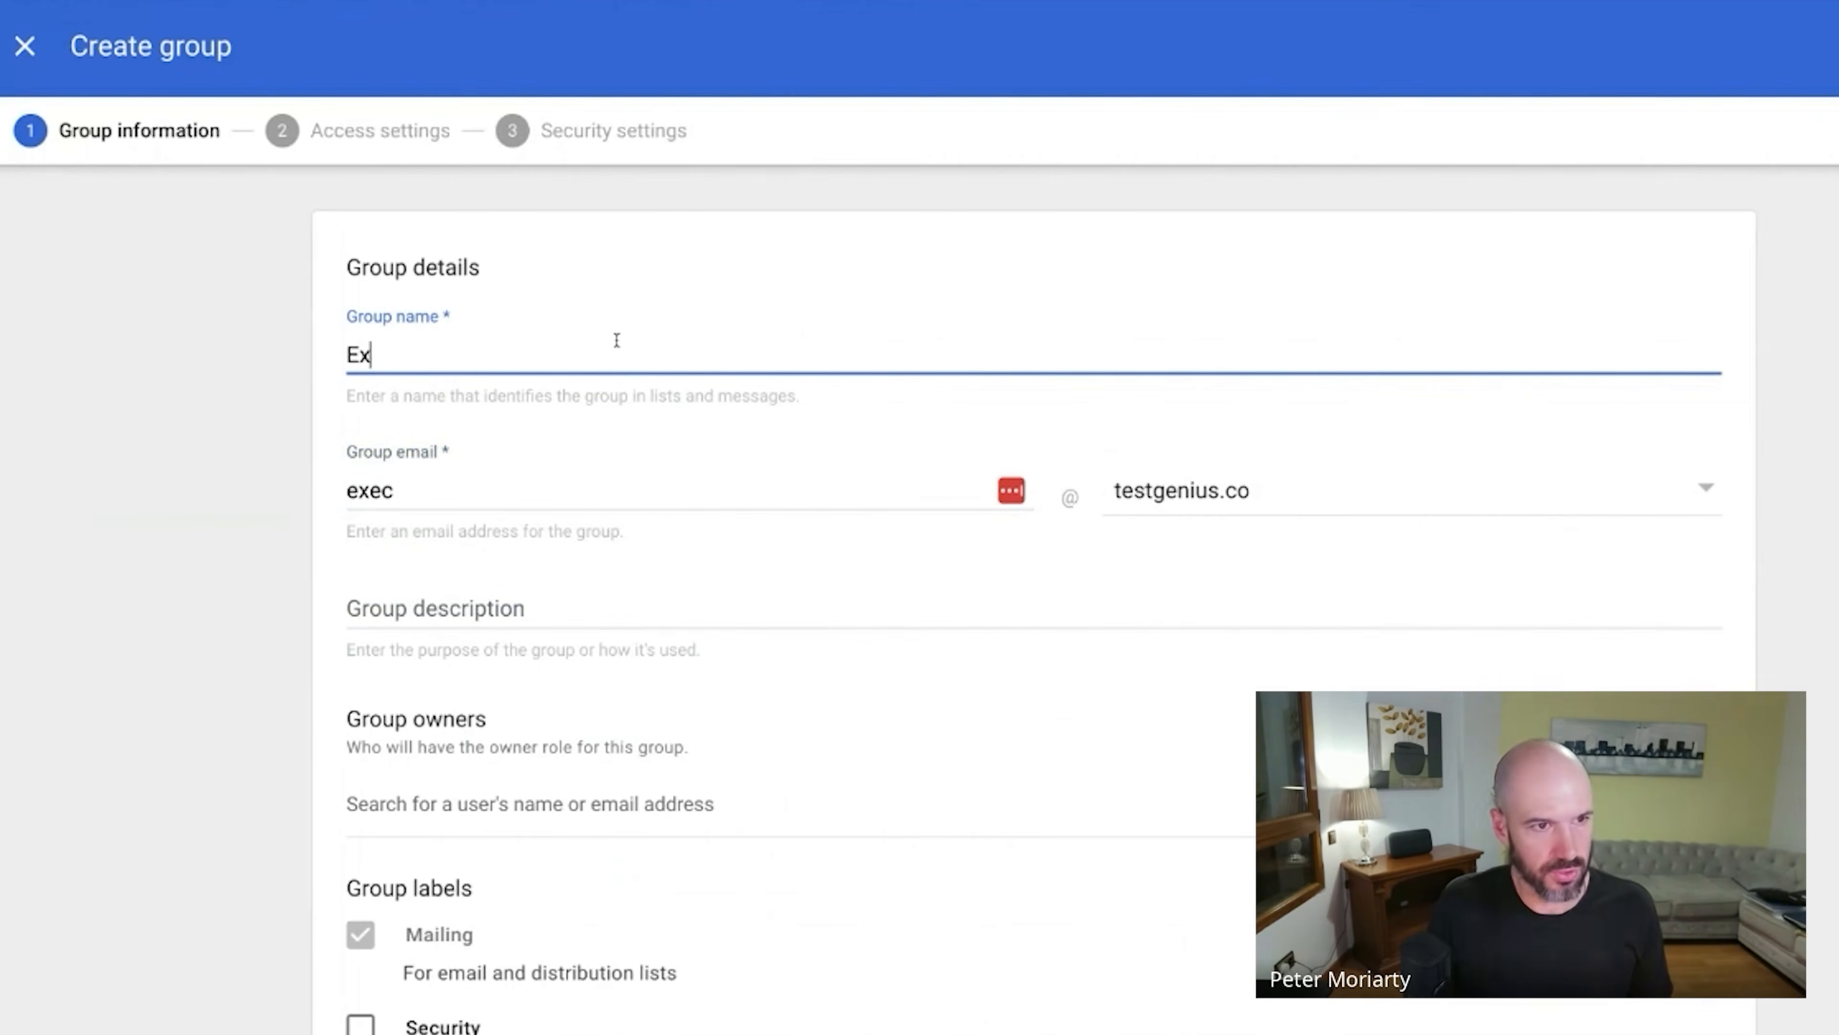
{"action": "type", "text": "ec"}
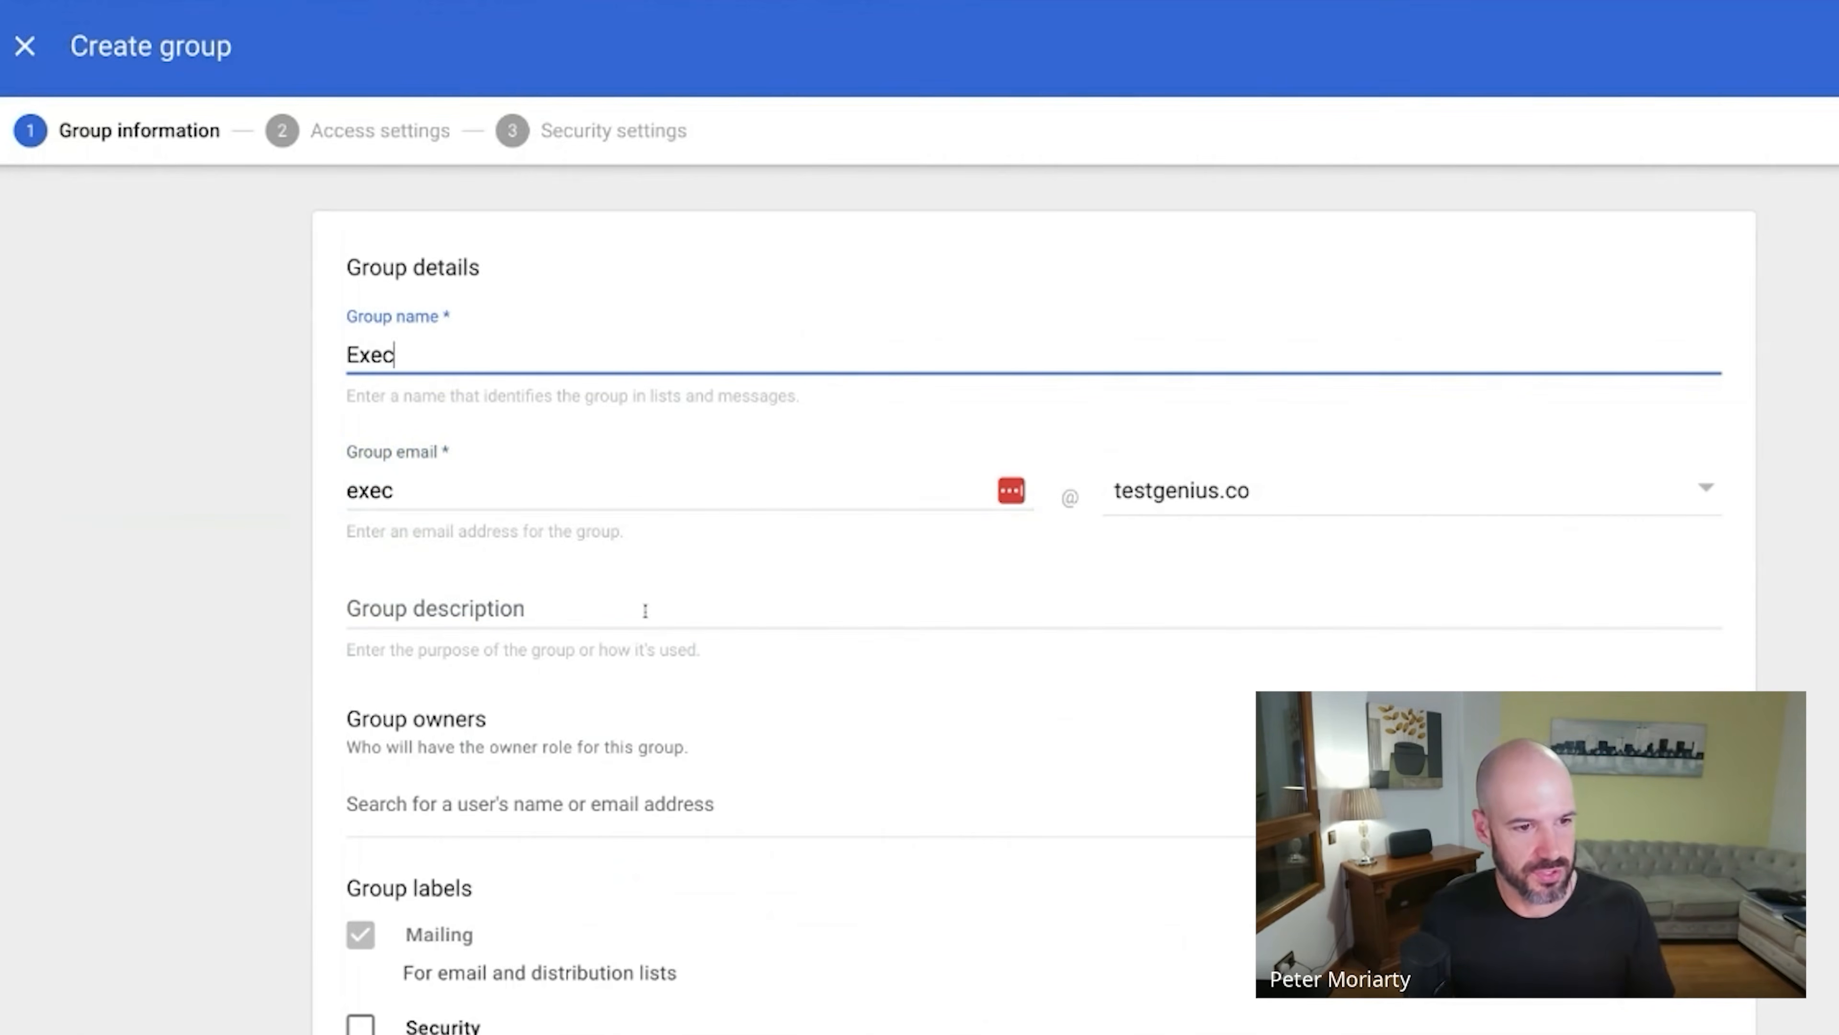
{"action": "scroll", "coordinate": [350, 719], "scroll_direction": "down", "scroll_amount": 4}
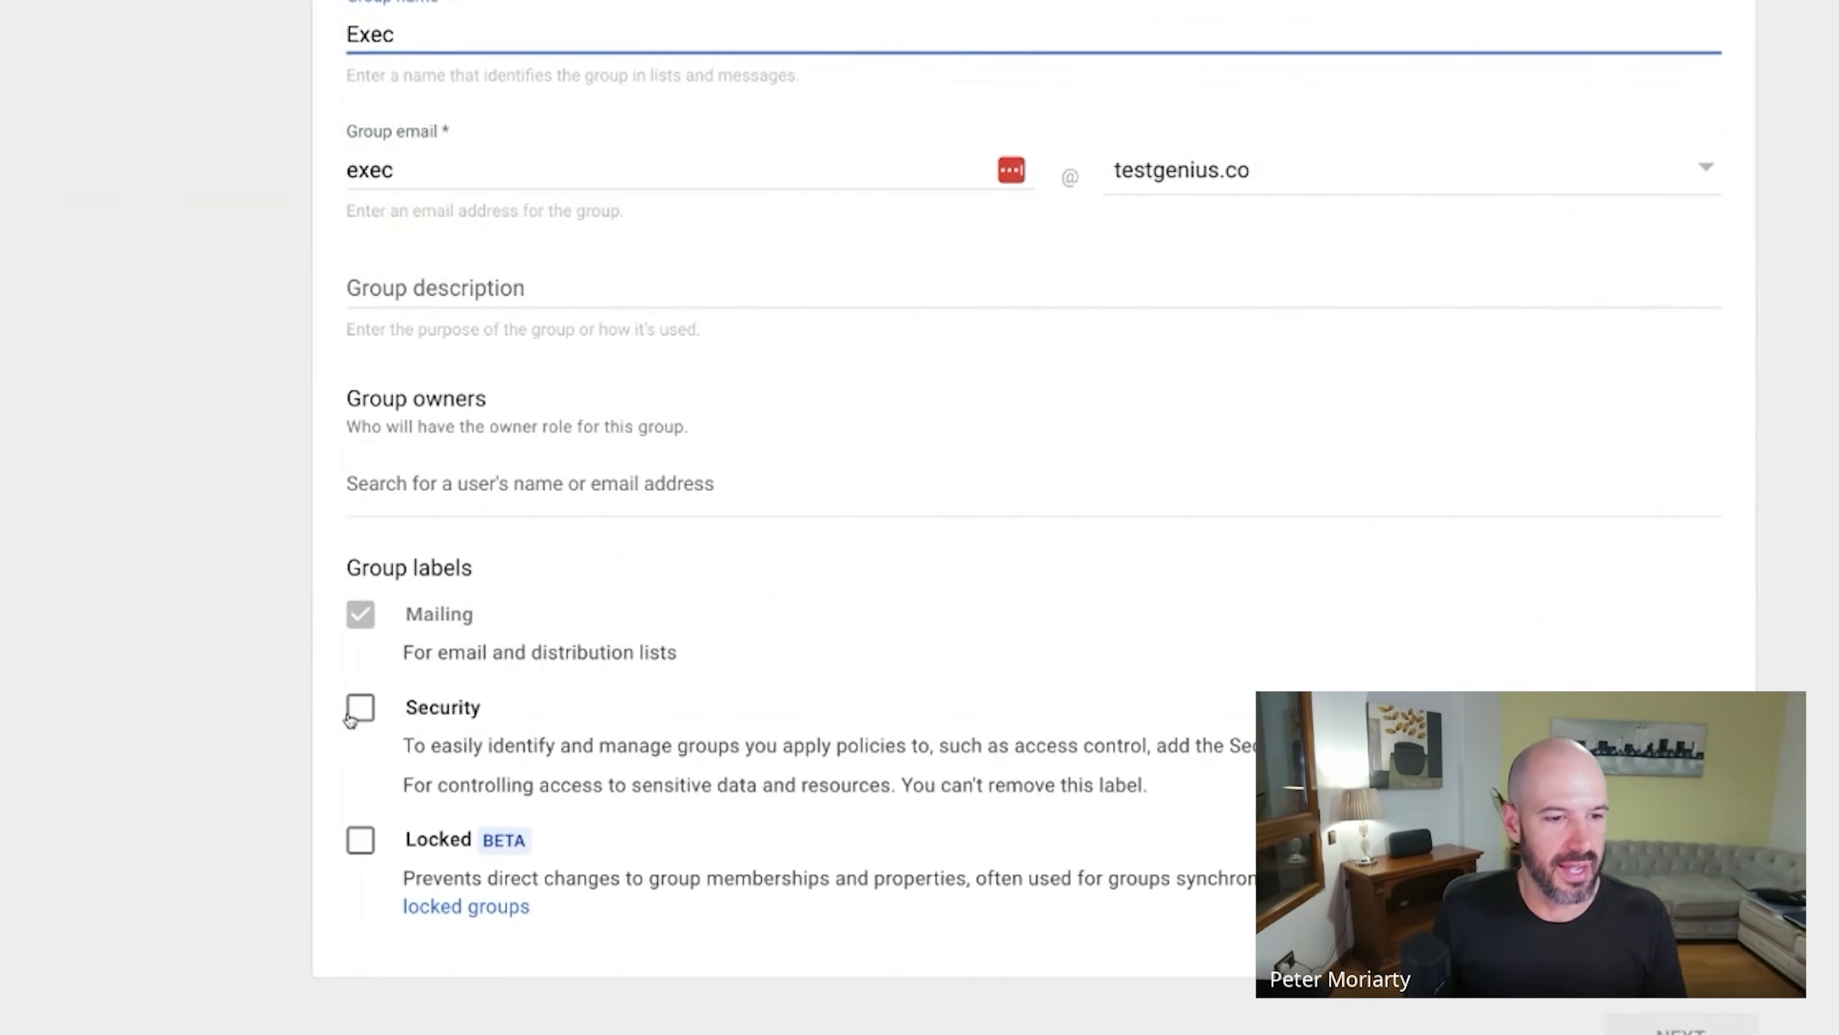
{"action": "left_click", "coordinate": [358, 707]}
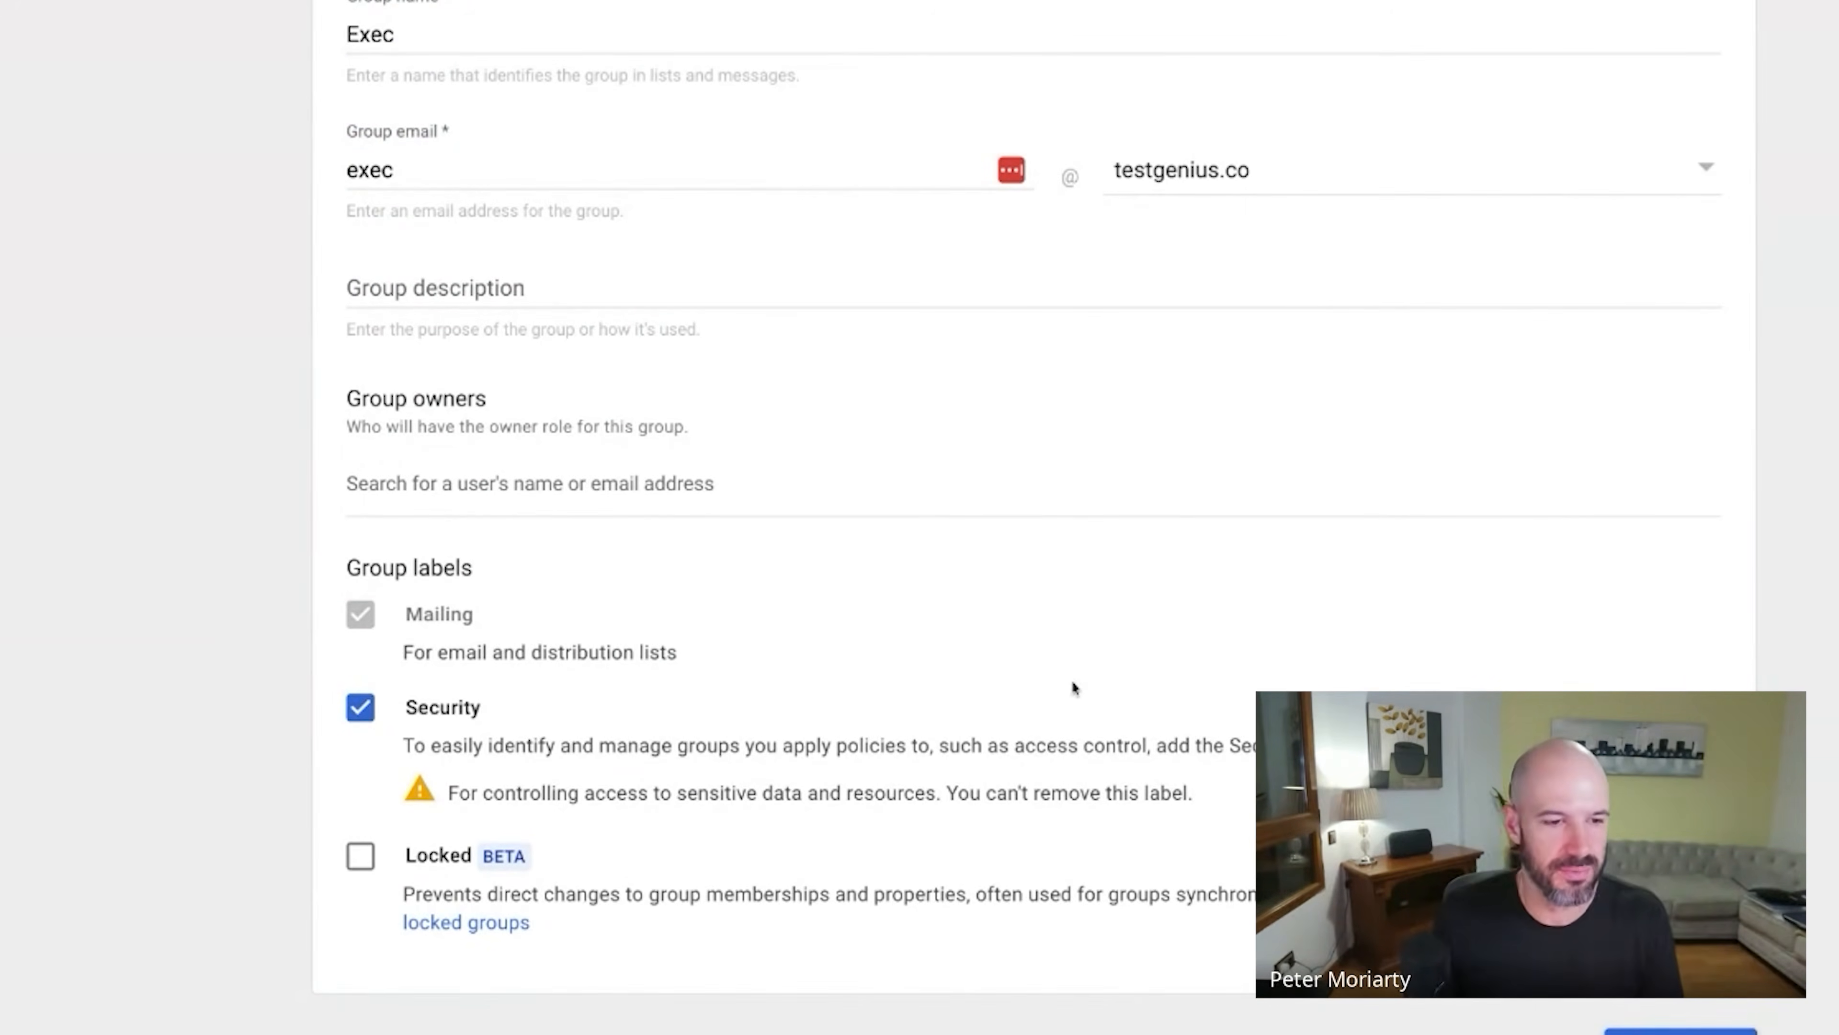
{"action": "scroll", "coordinate": [748, 691], "scroll_direction": "down", "scroll_amount": 4}
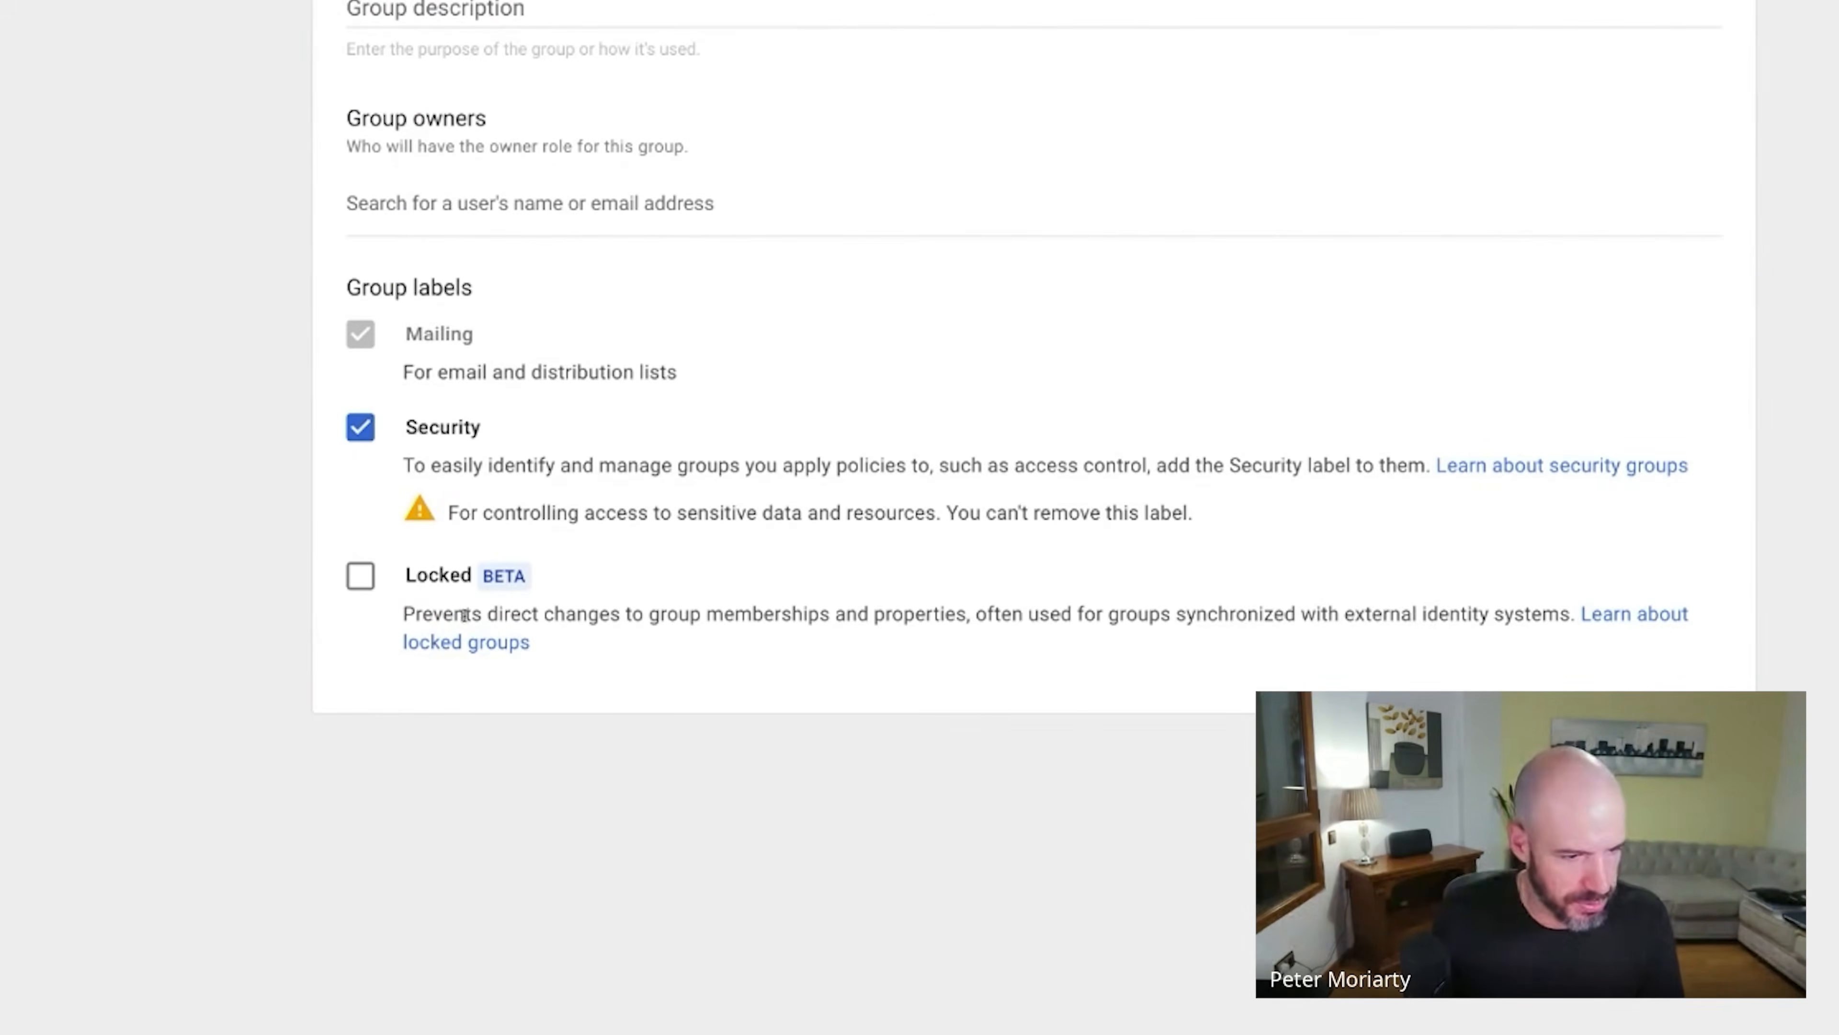
{"action": "scroll", "coordinate": [388, 566], "scroll_direction": "up", "scroll_amount": 5}
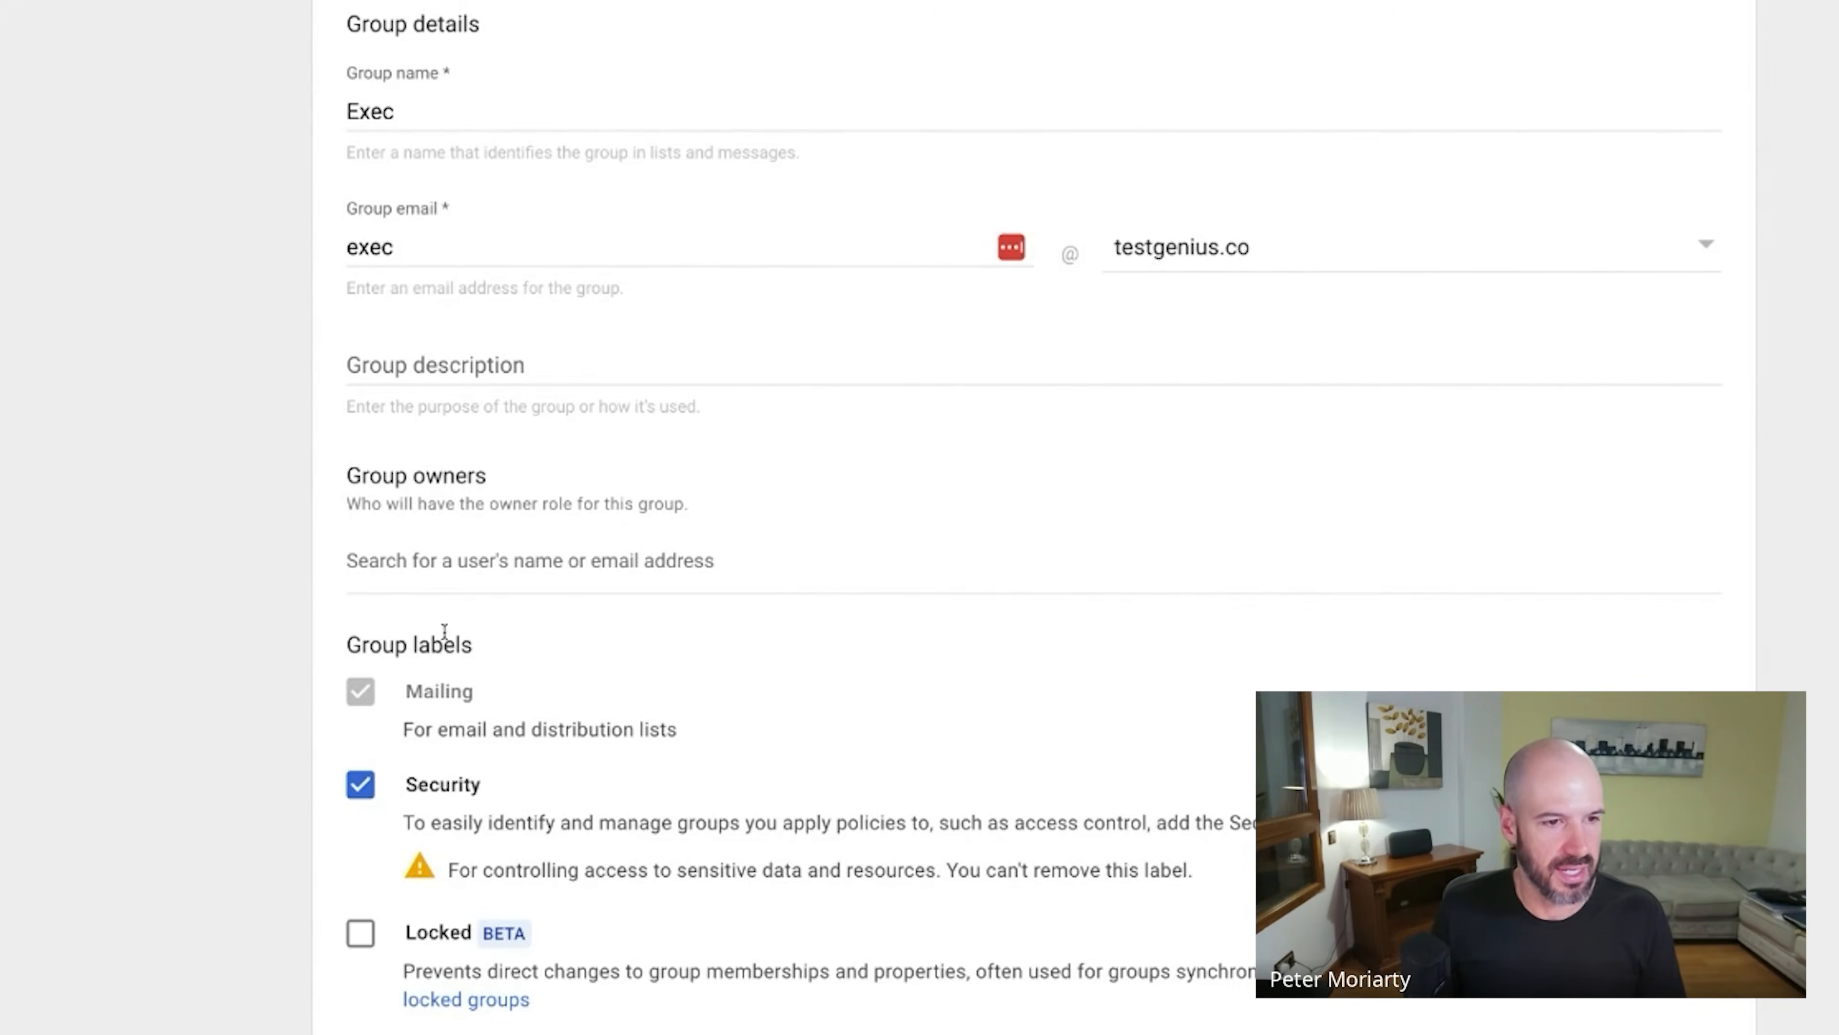
{"action": "left_click", "coordinate": [471, 577]}
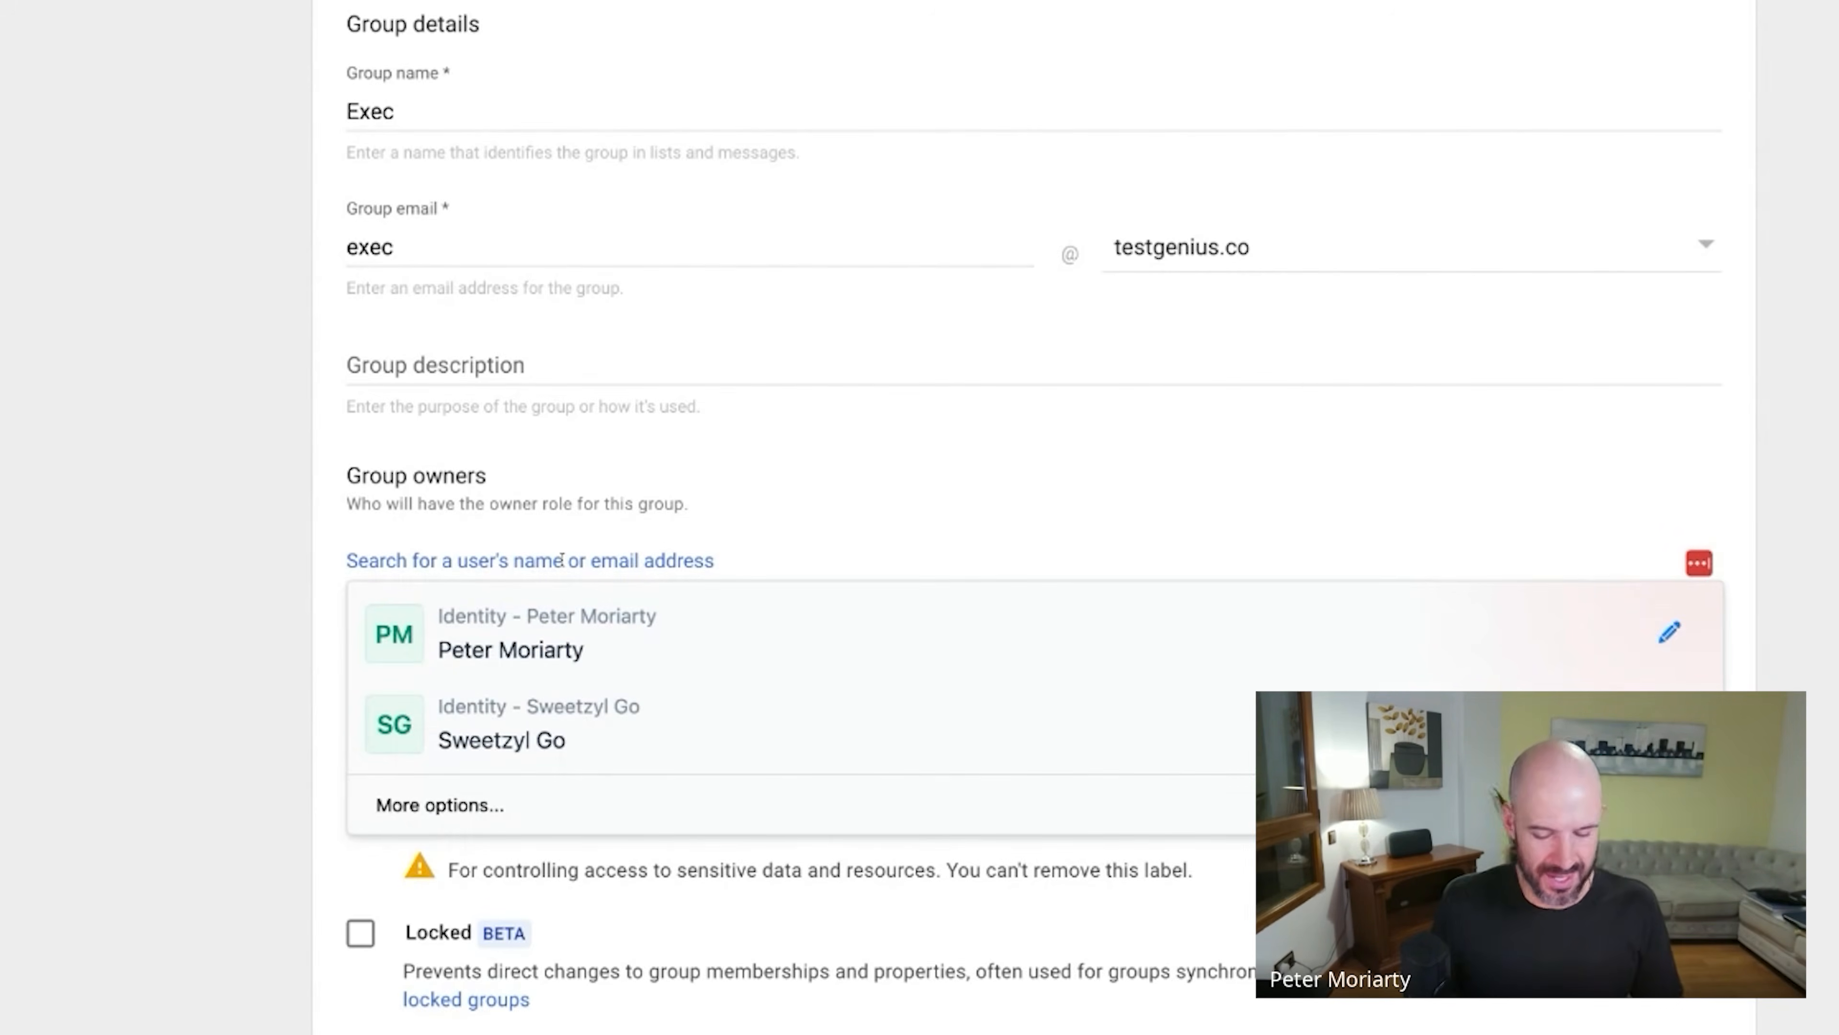
{"action": "type", "text": "peter"}
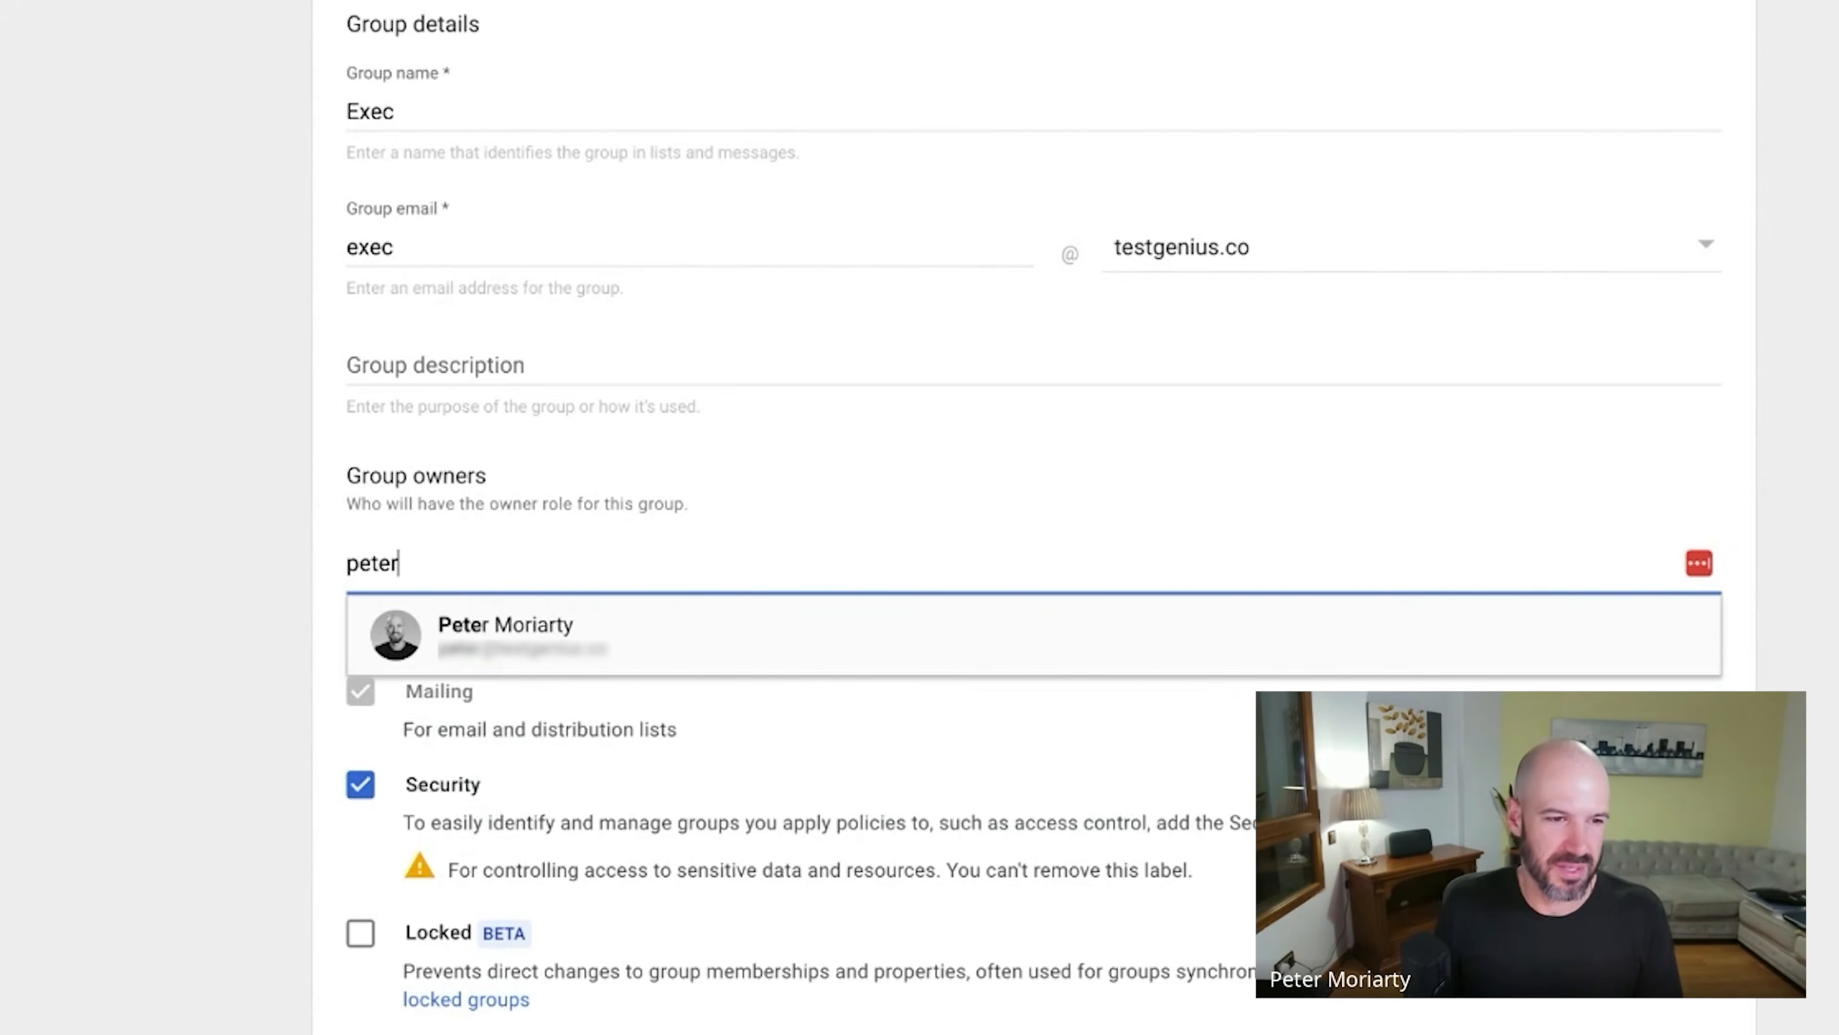
{"action": "left_click", "coordinate": [556, 627]}
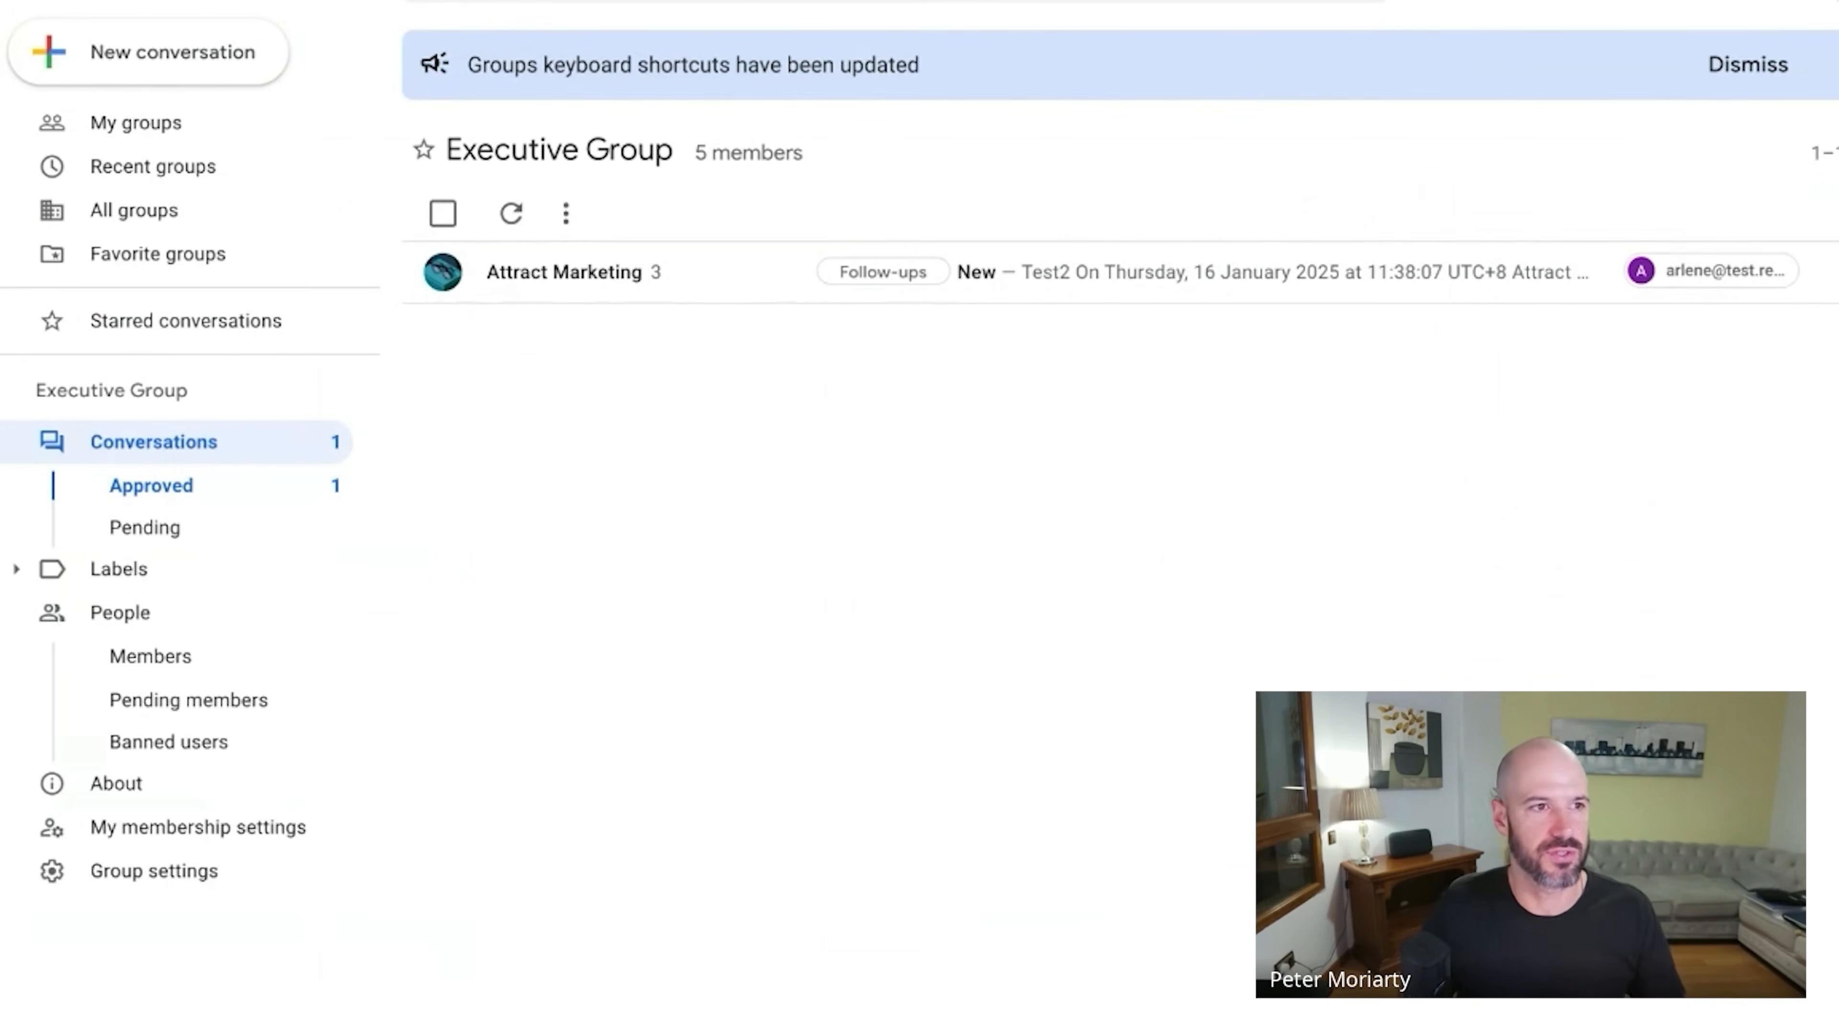
View the four groups you belong to under My groups.
{"action": "left_click", "coordinate": [195, 127]}
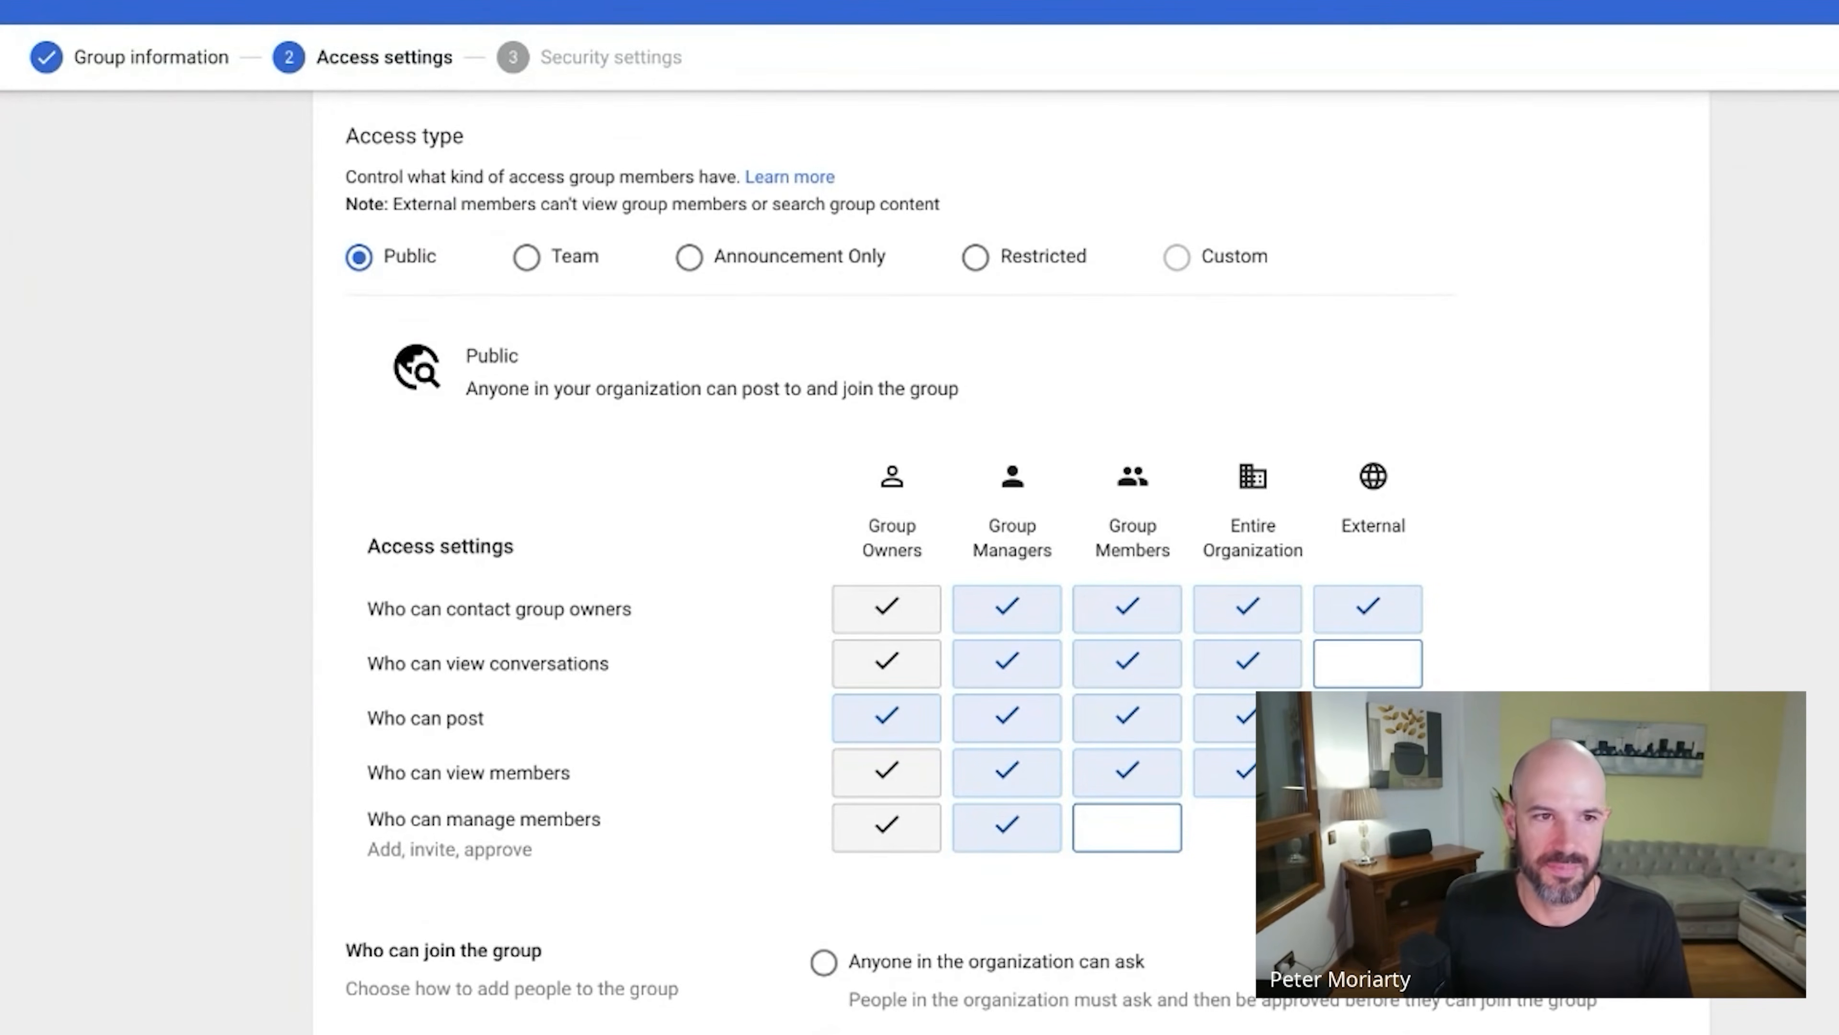
Let the entire organization view members and switch access type to Team.
{"action": "left_click", "coordinate": [1015, 264]}
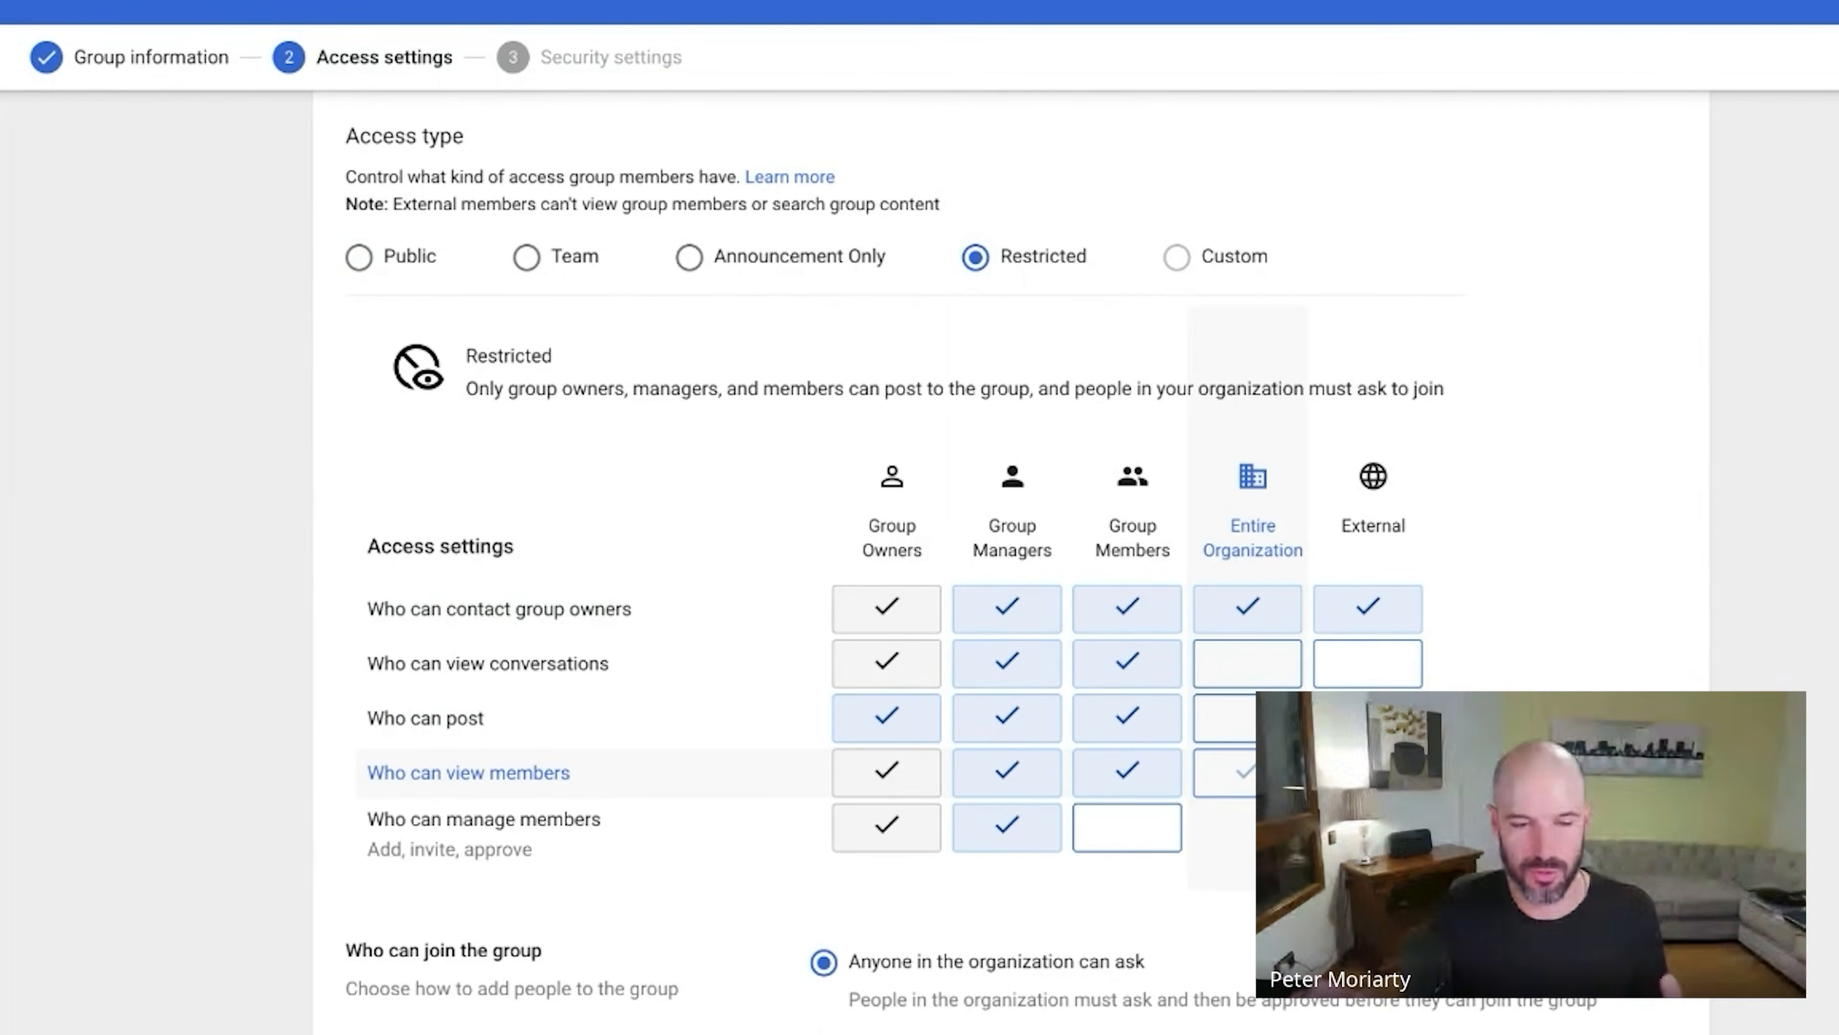
{"action": "left_click", "coordinate": [1245, 772]}
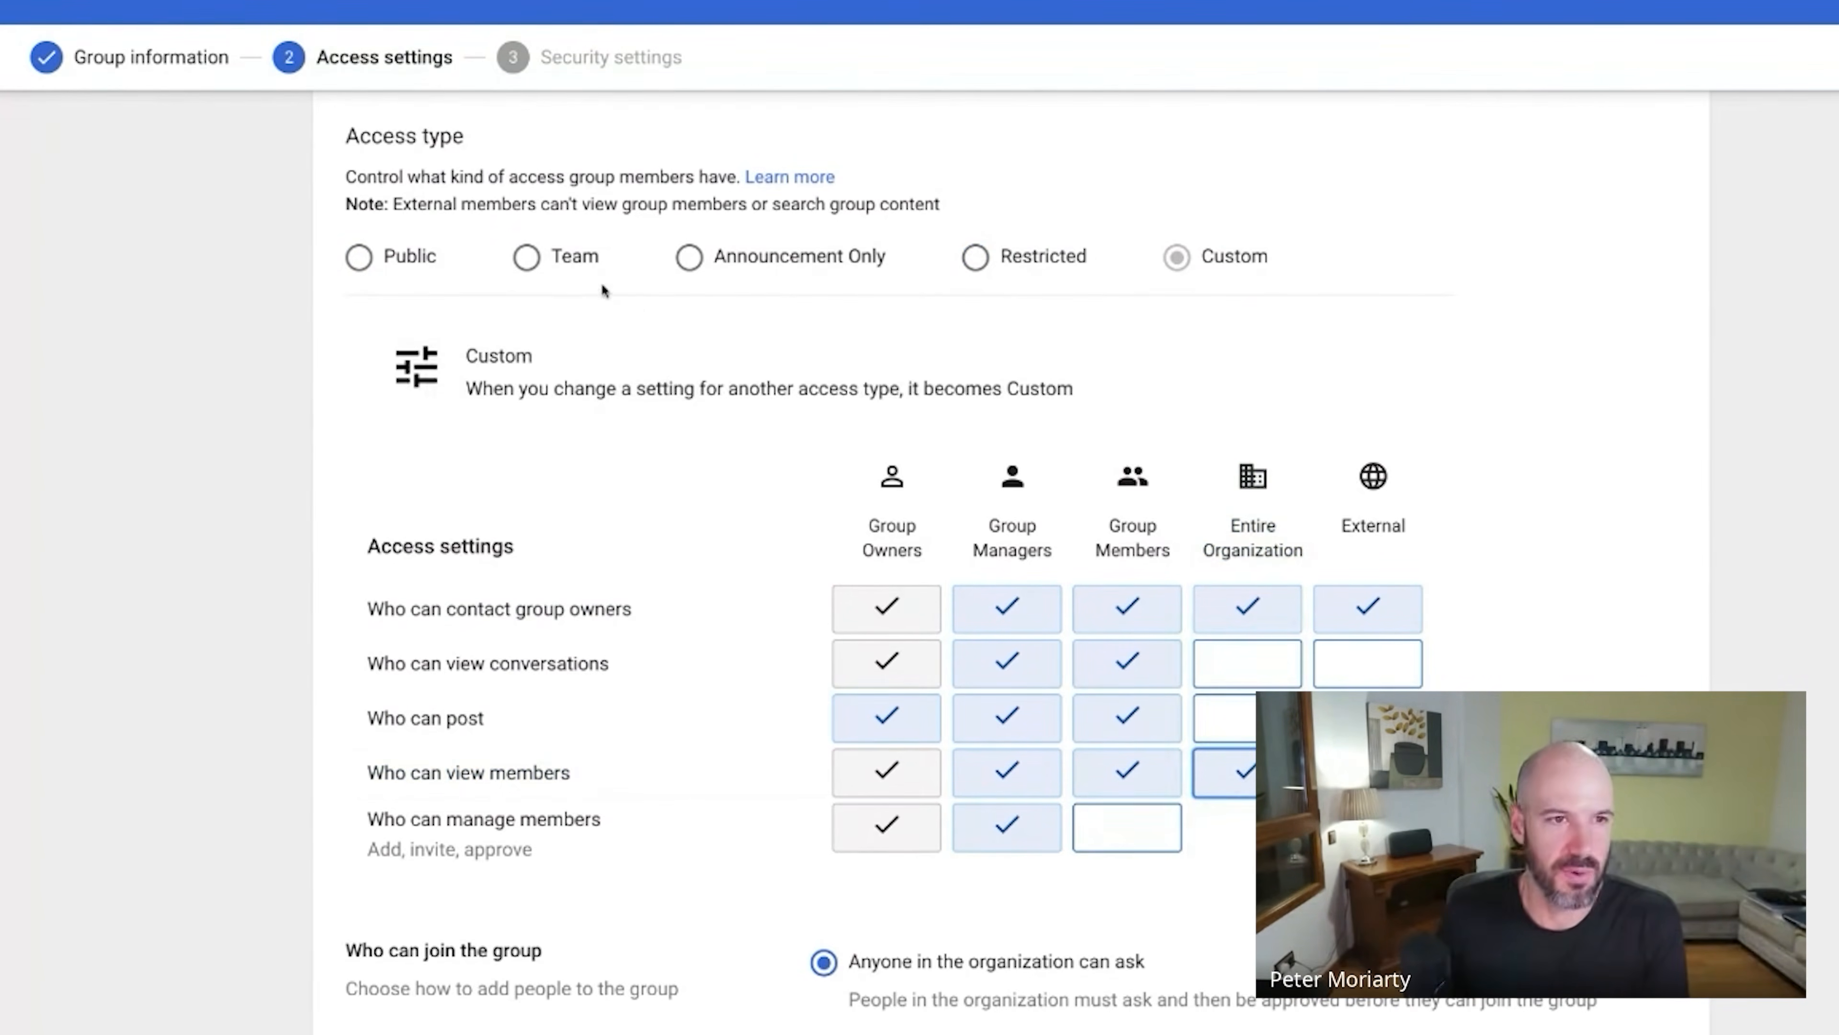
{"action": "left_click", "coordinate": [579, 261]}
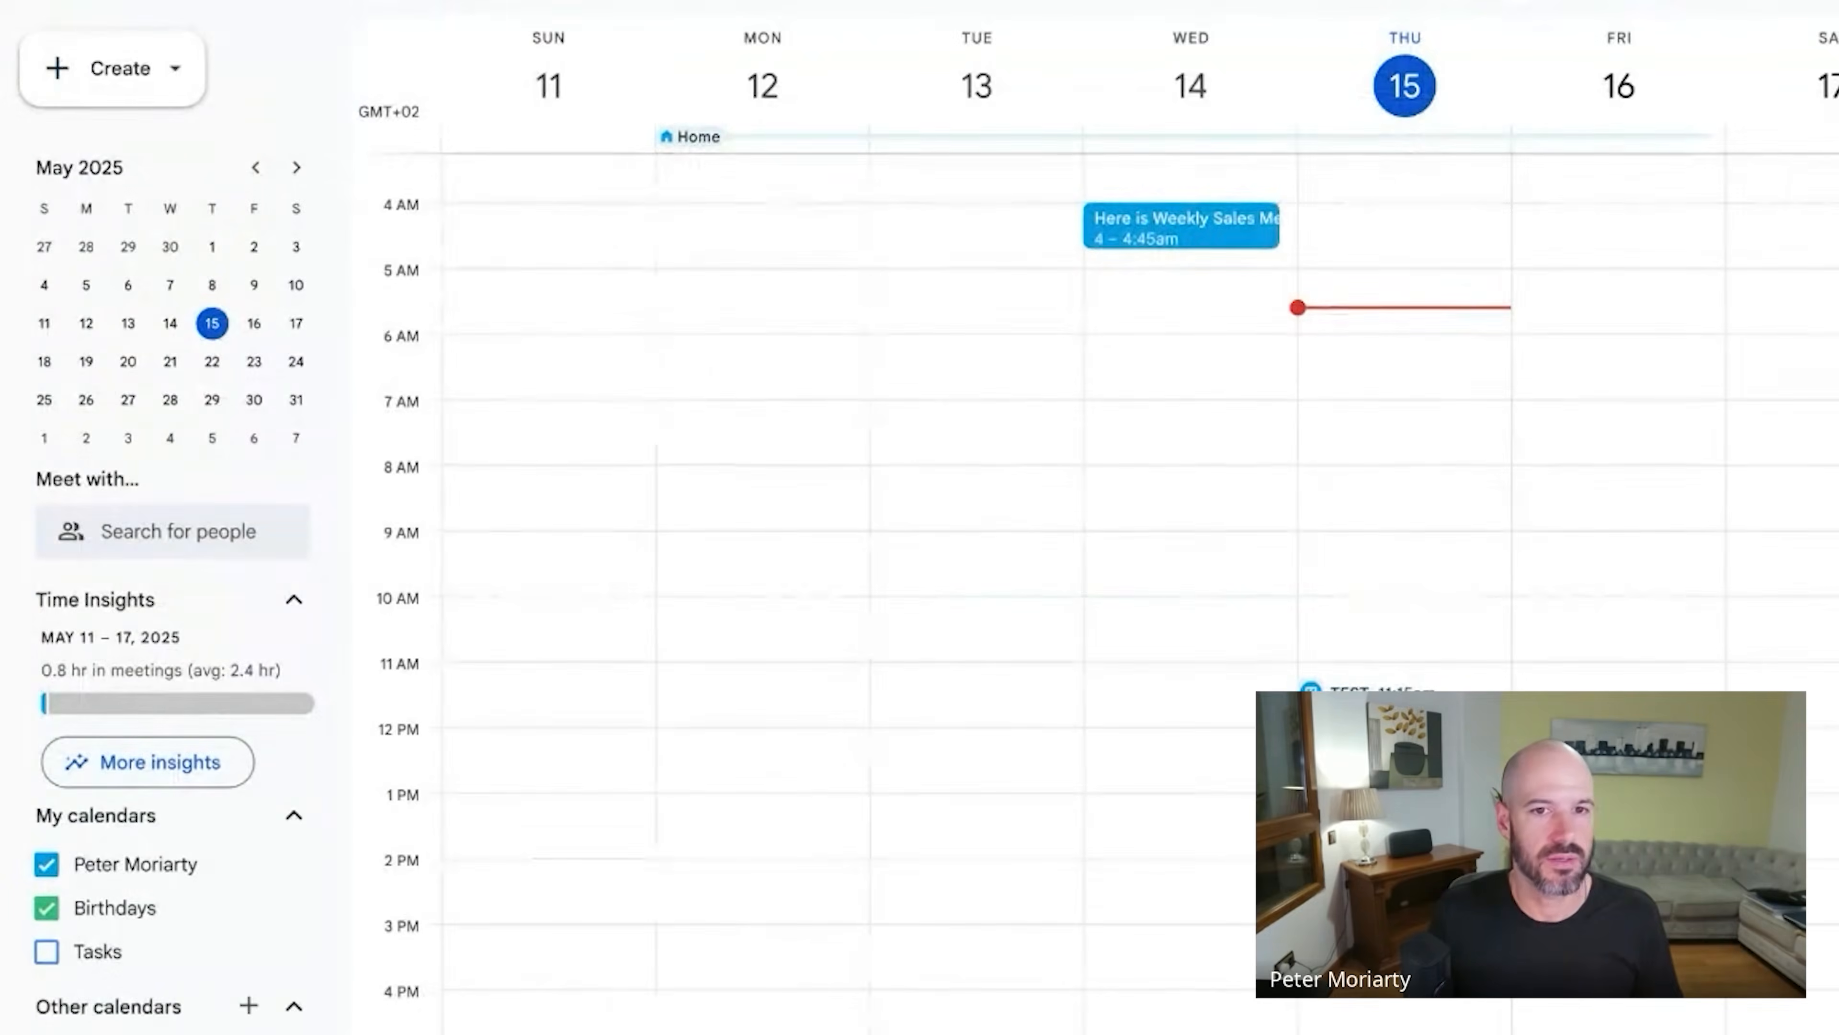
Create a Thursday 7am event titled 'Test' and invite the Executive Group.
{"action": "left_click", "coordinate": [1470, 402]}
{"action": "type", "text": "Test"}
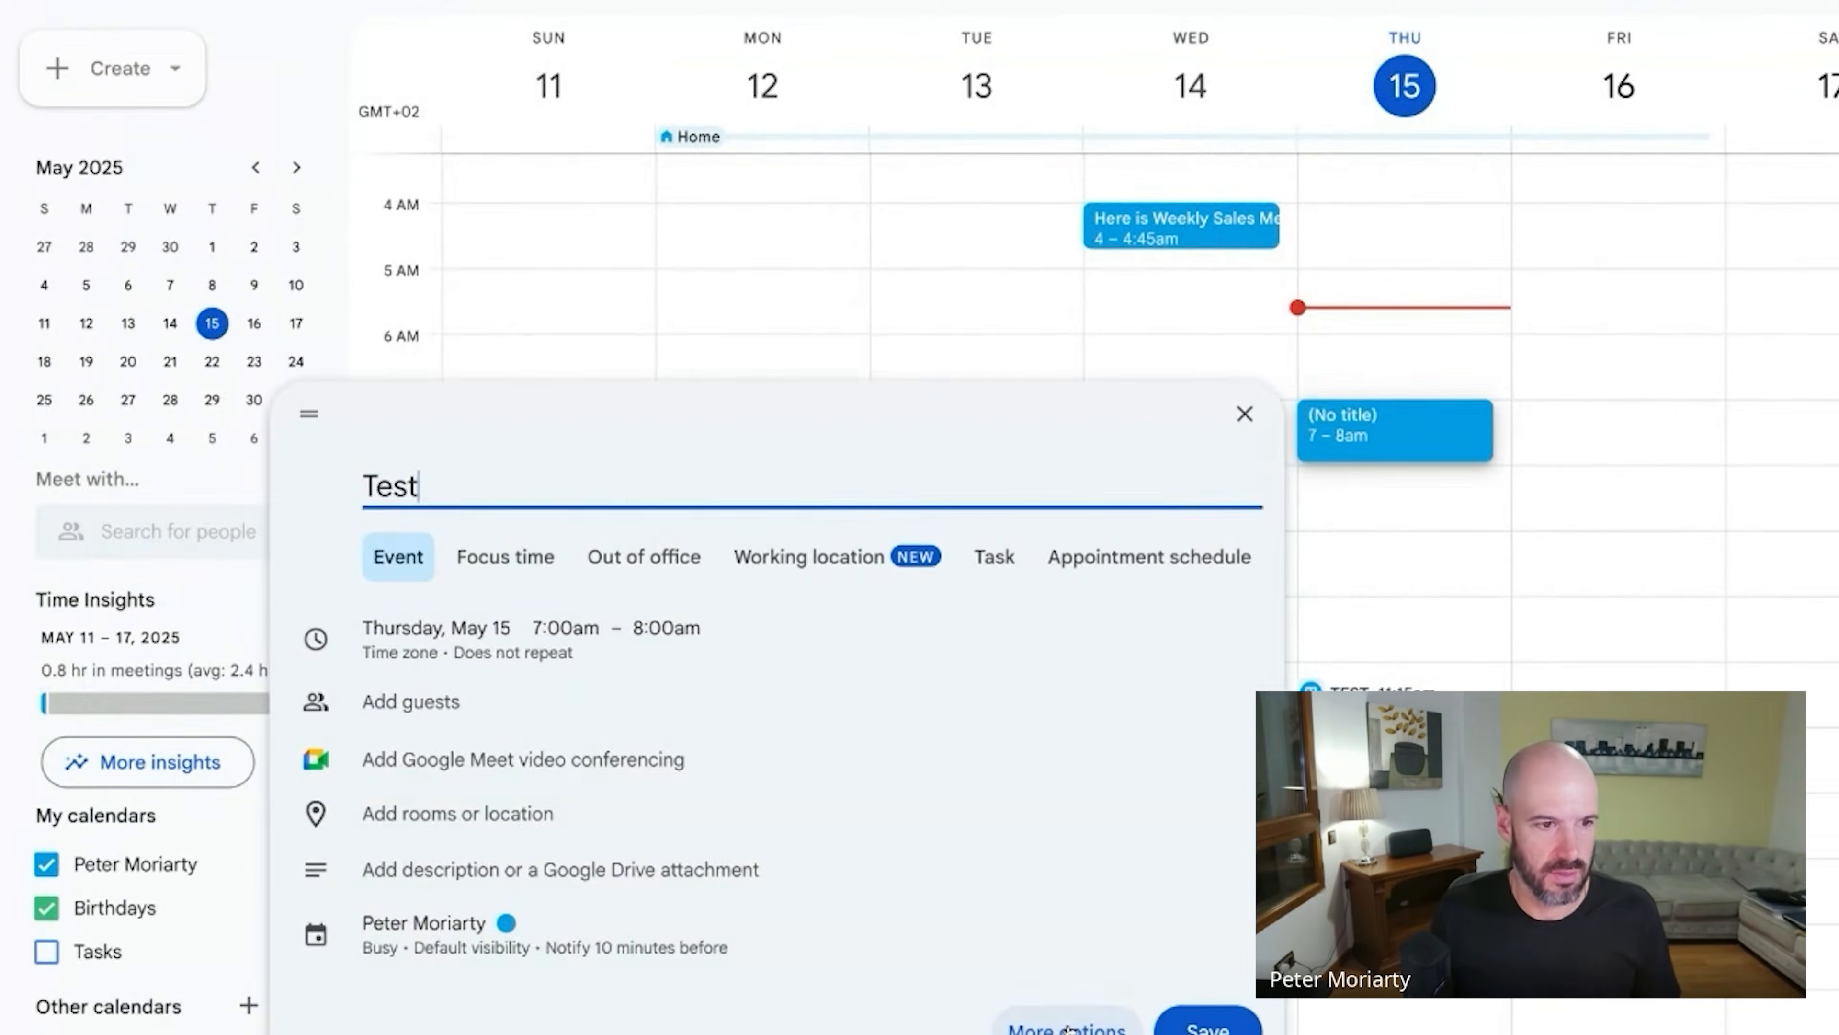
{"action": "left_click", "coordinate": [1059, 1025]}
{"action": "left_click", "coordinate": [1117, 319]}
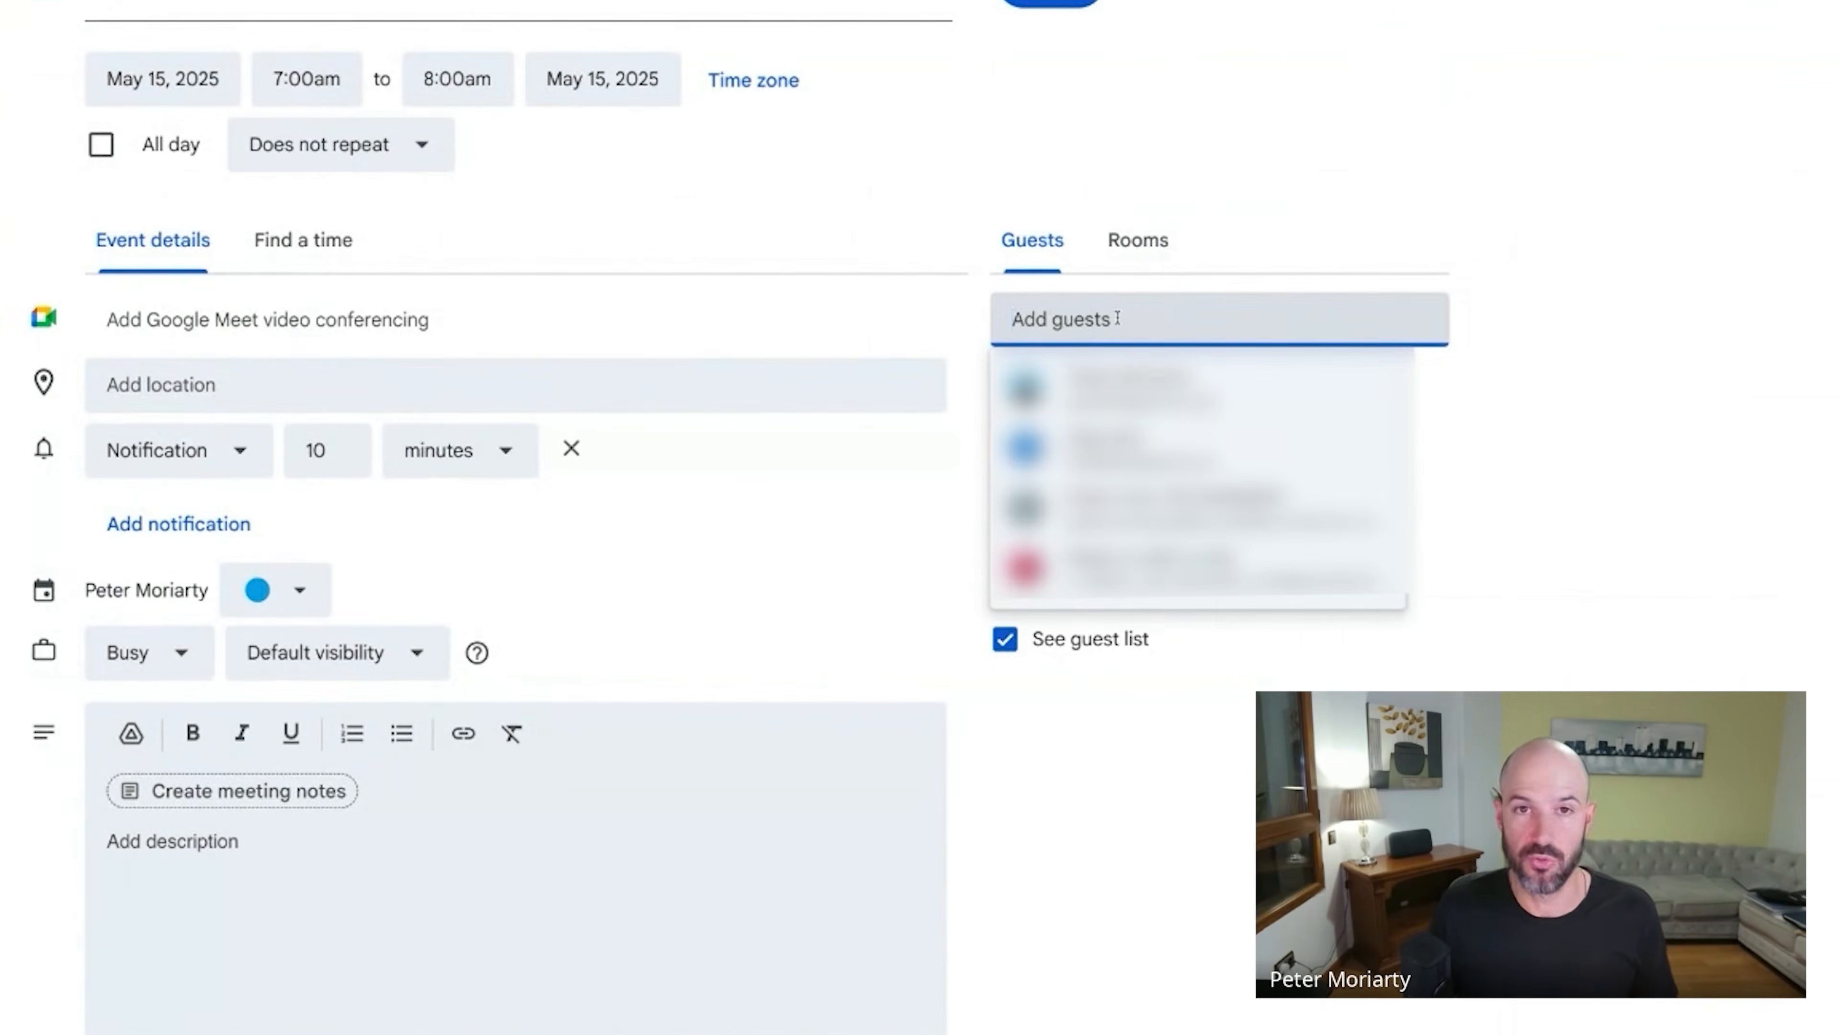
{"action": "type", "text": "exe"}
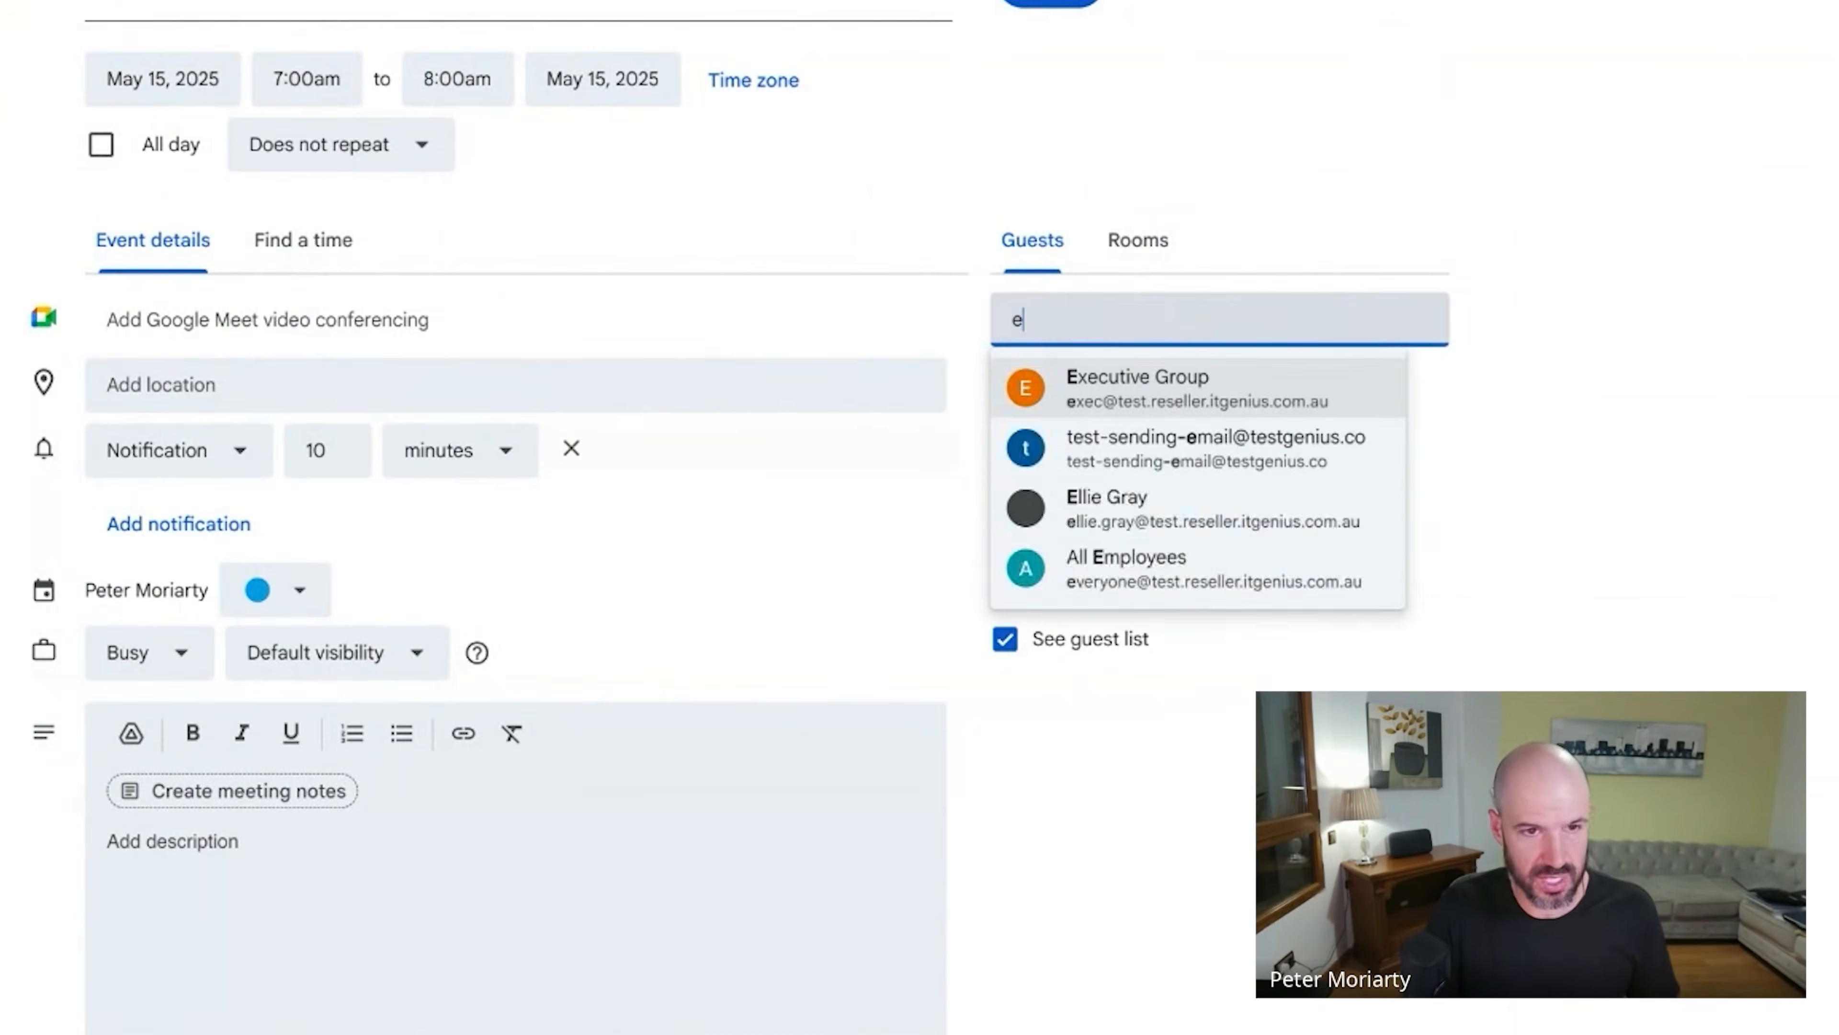
{"action": "left_click", "coordinate": [1288, 395]}
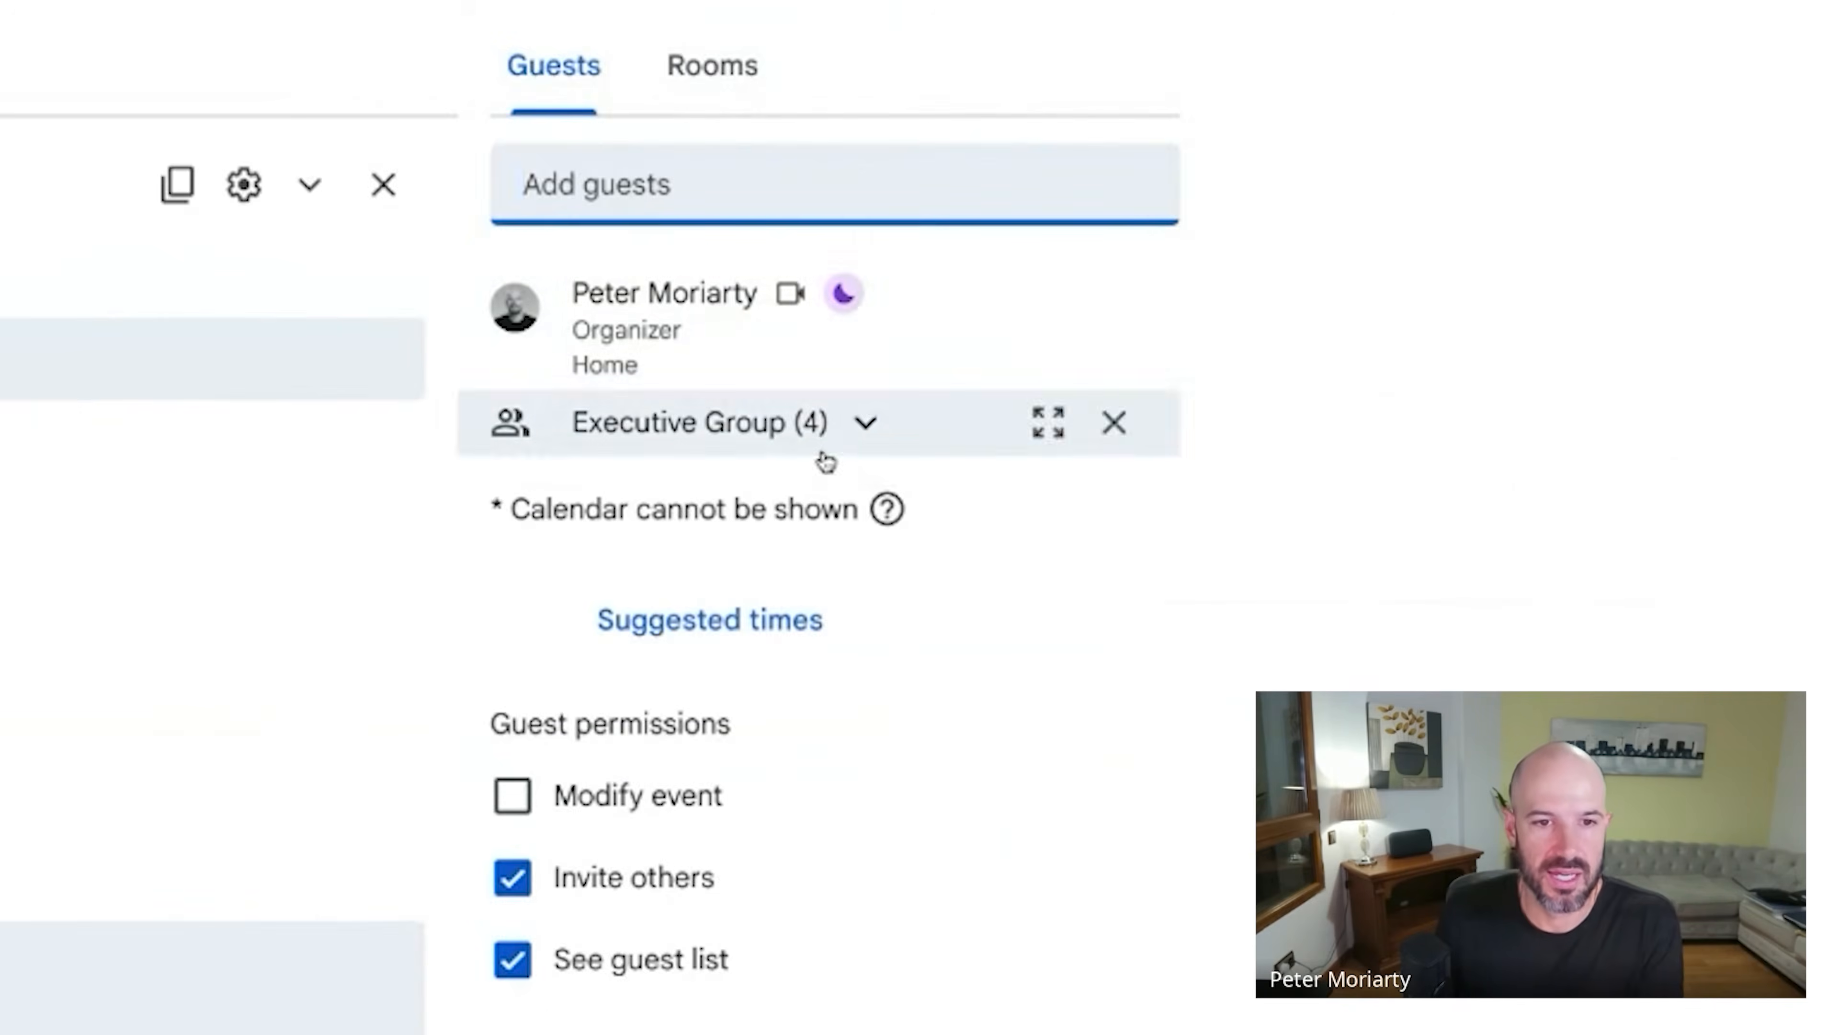
Expand the Executive Group to list its members, then search for another guest.
{"action": "mouse_move", "coordinate": [686, 423]}
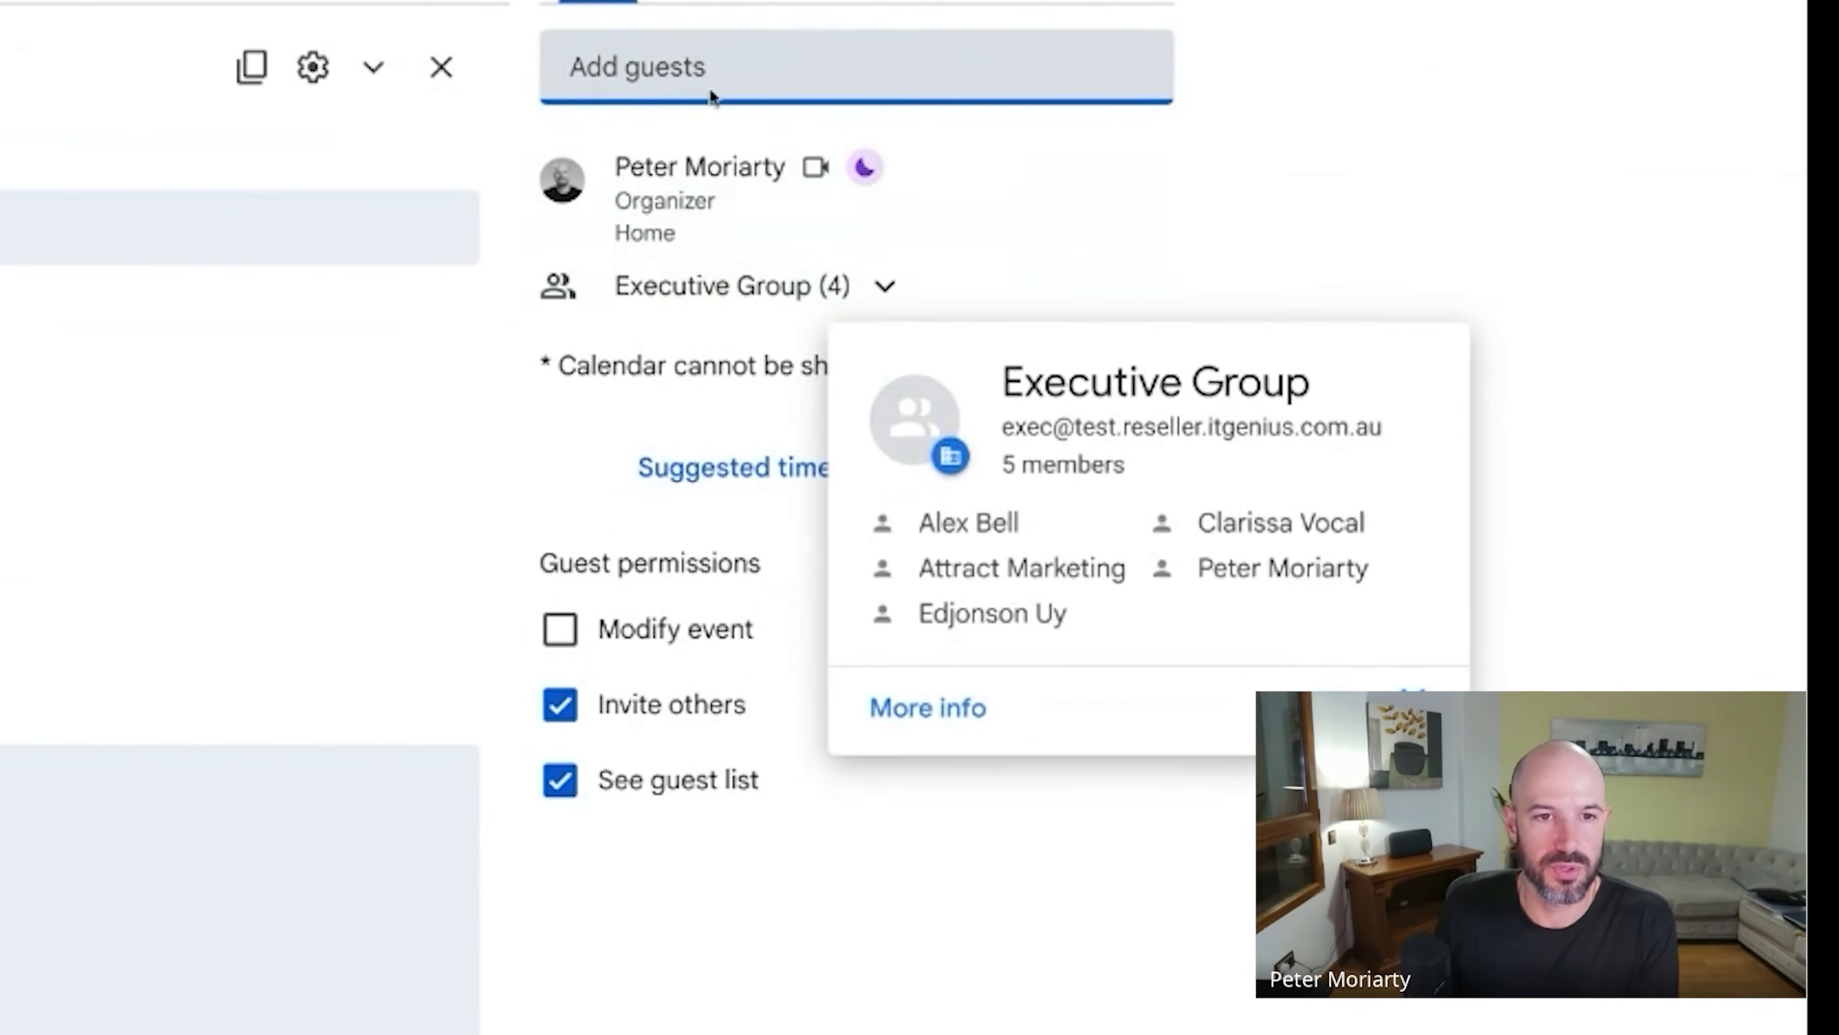
{"action": "left_click", "coordinate": [886, 290]}
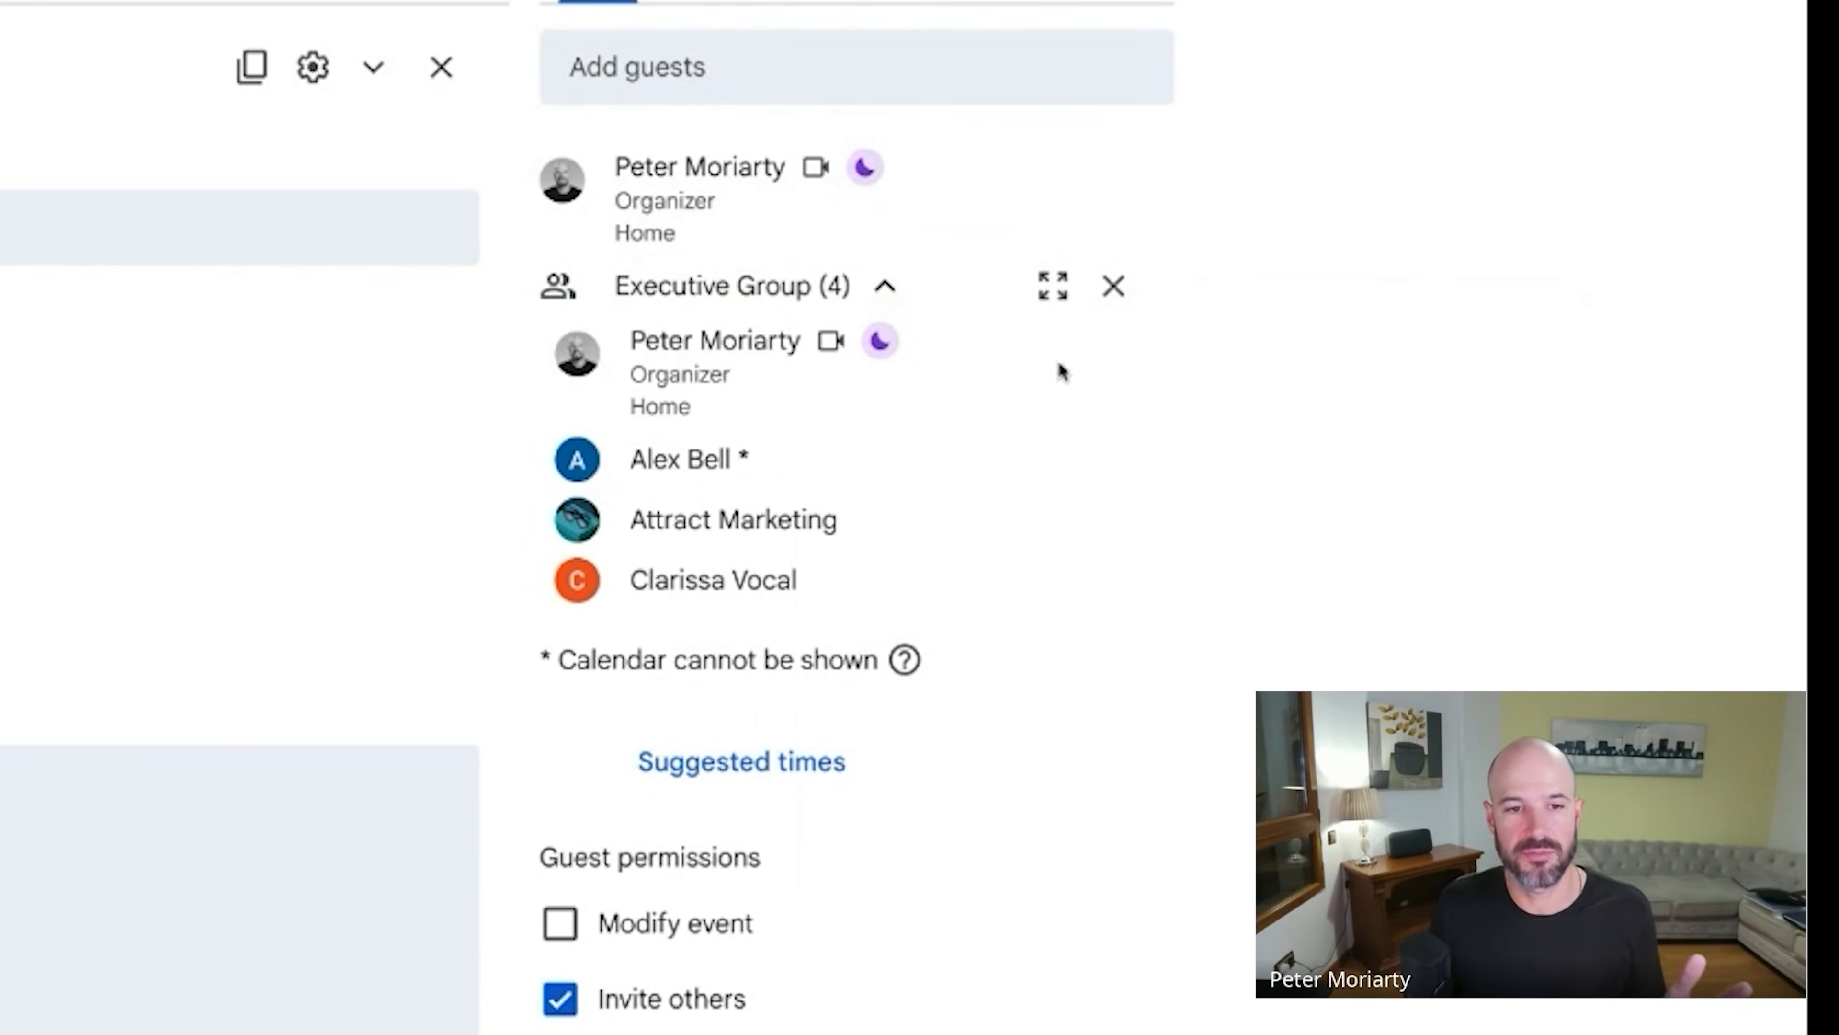
{"action": "mouse_move", "coordinate": [885, 291]}
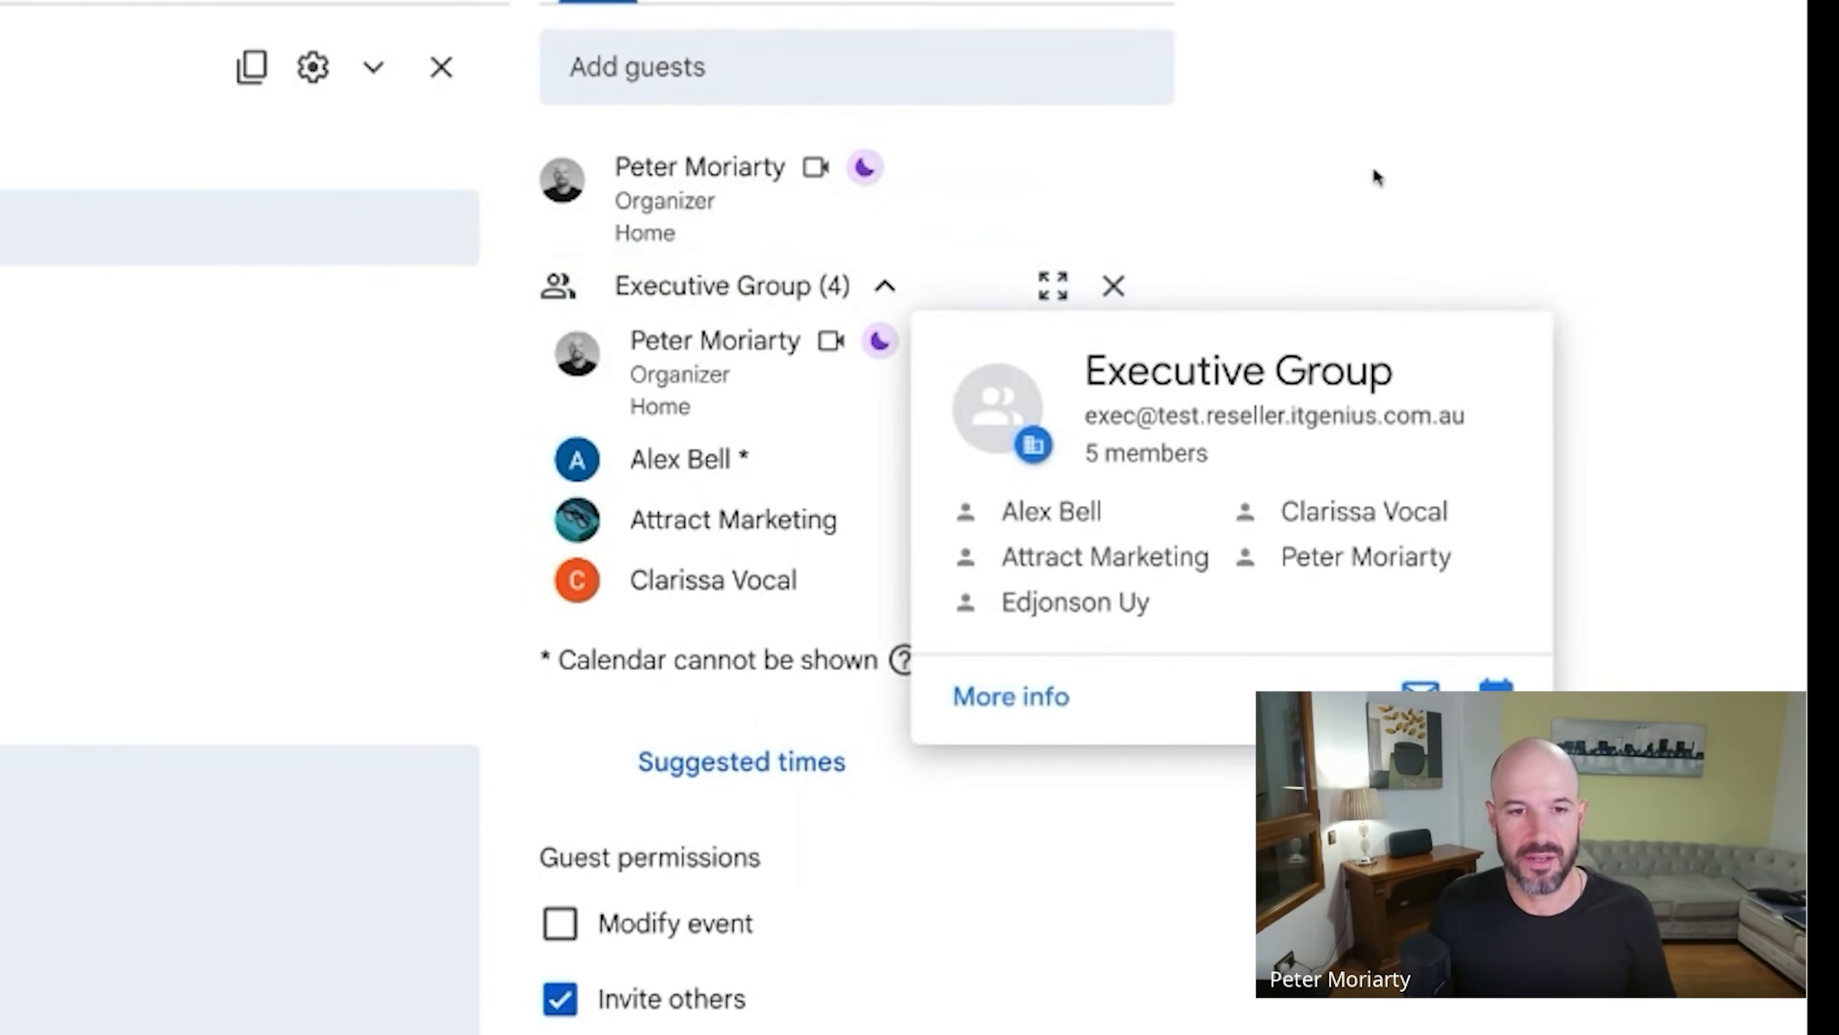
{"action": "left_click", "coordinate": [885, 297]}
{"action": "left_click", "coordinate": [885, 293]}
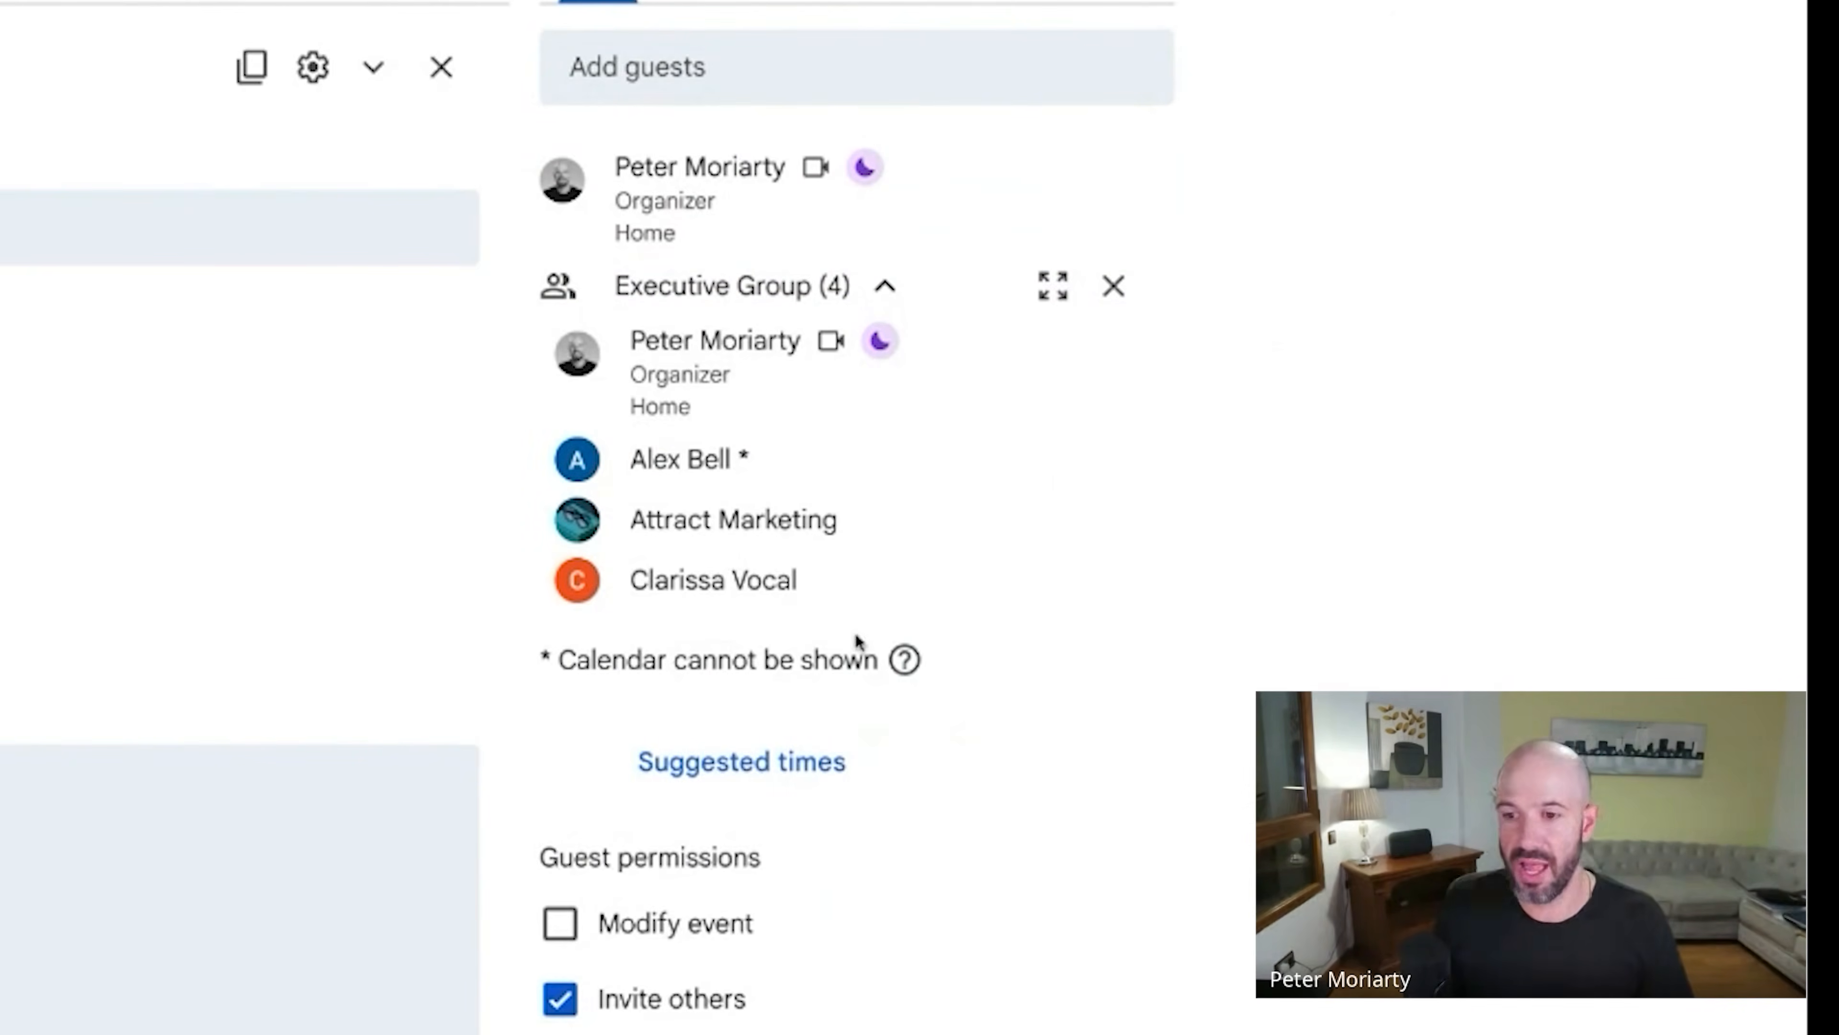
{"action": "left_click", "coordinate": [733, 79]}
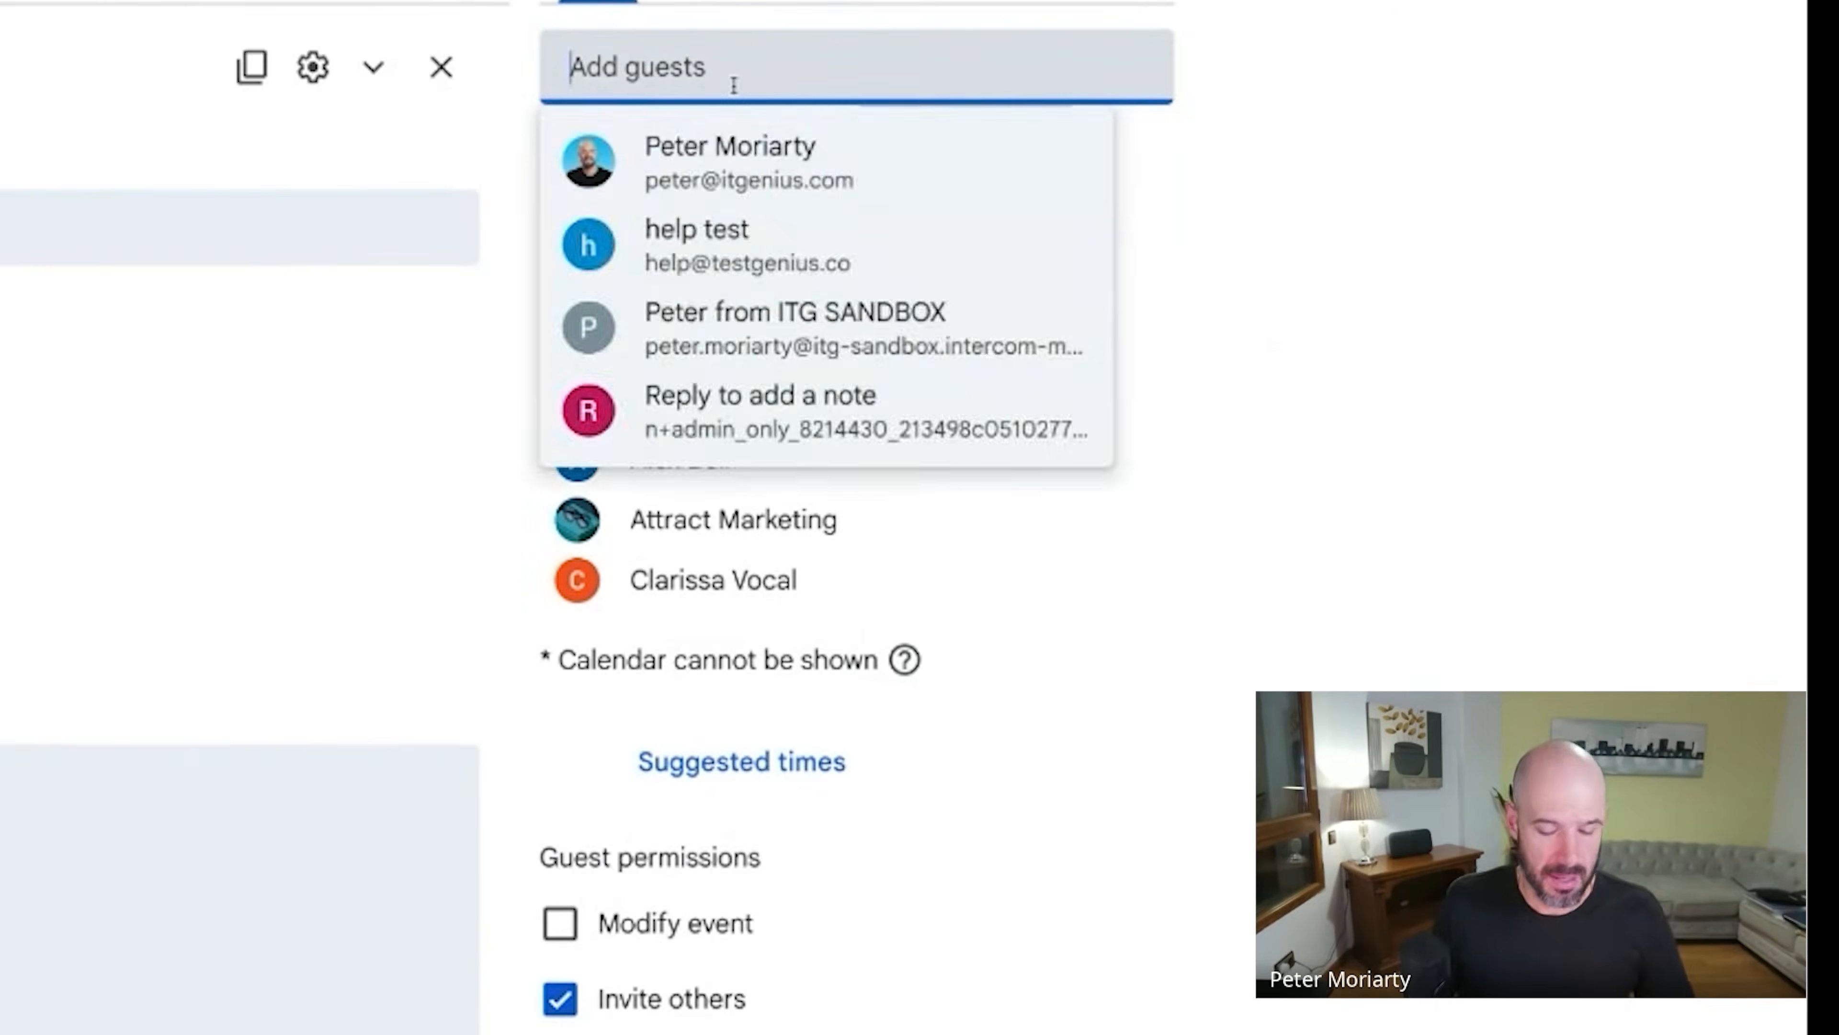
{"action": "type", "text": "nestr"}
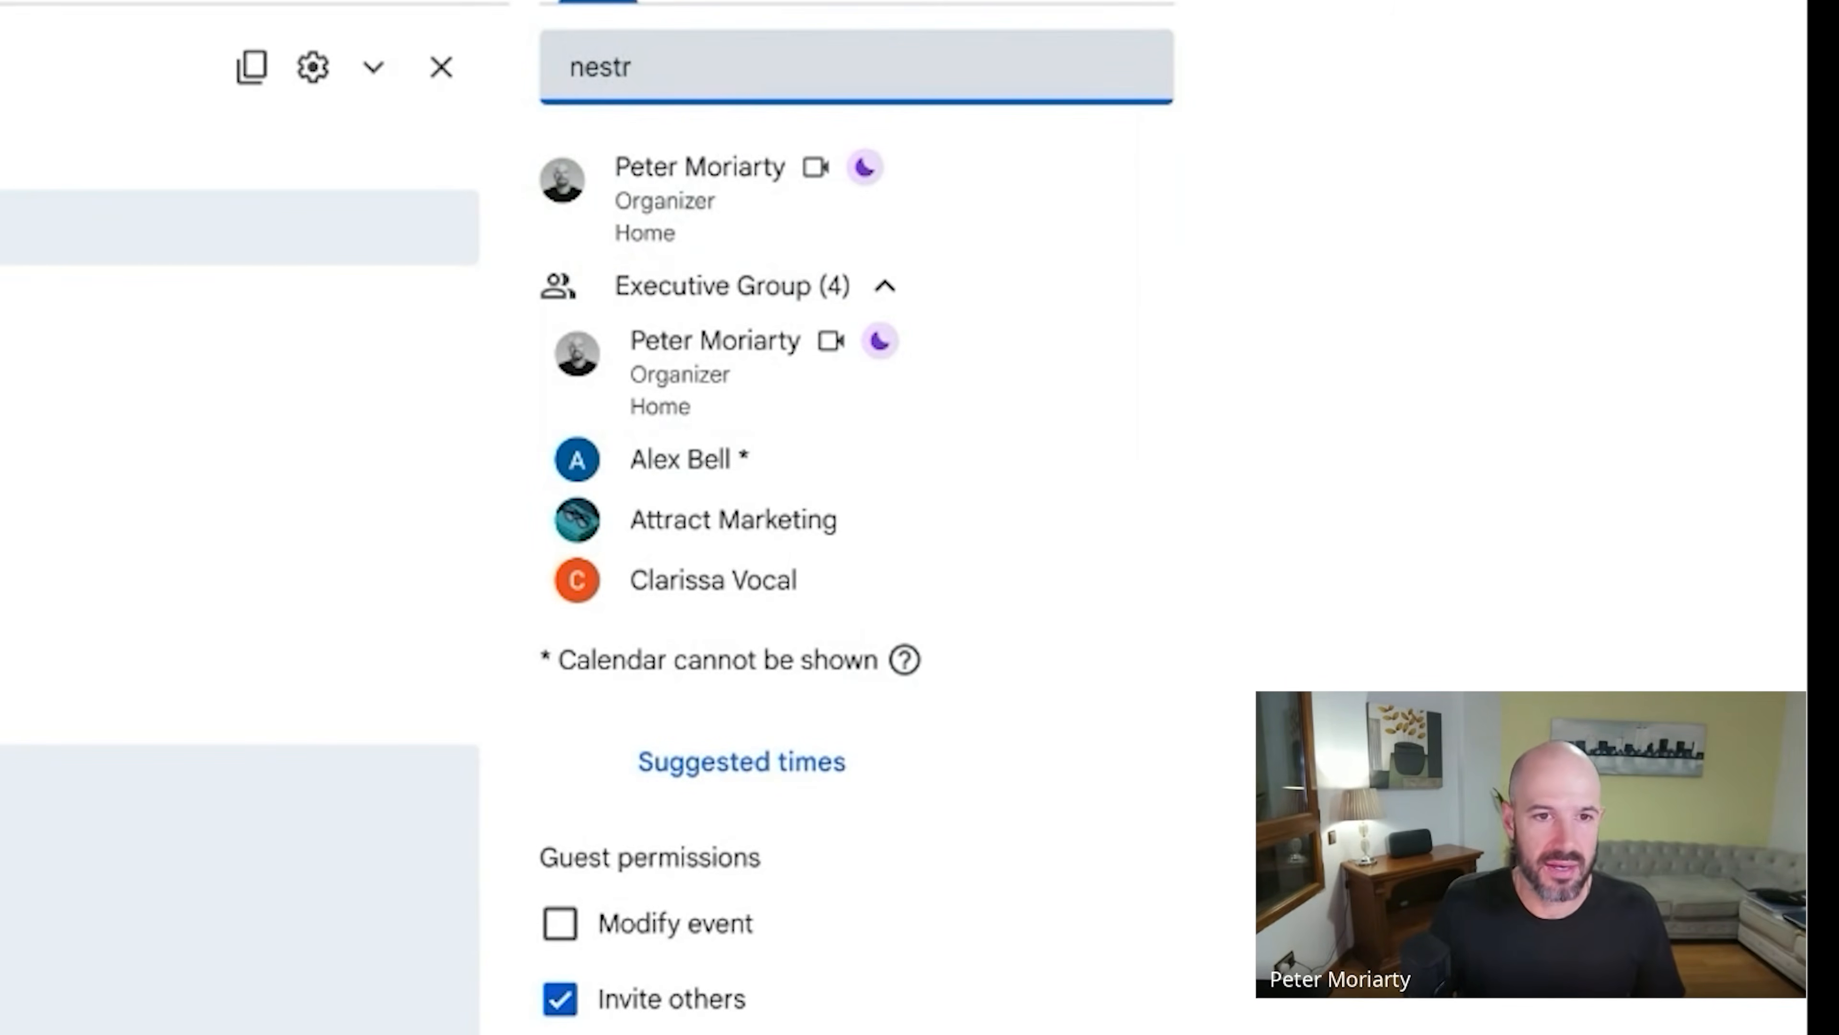
{"action": "key", "text": "BackSpace"}
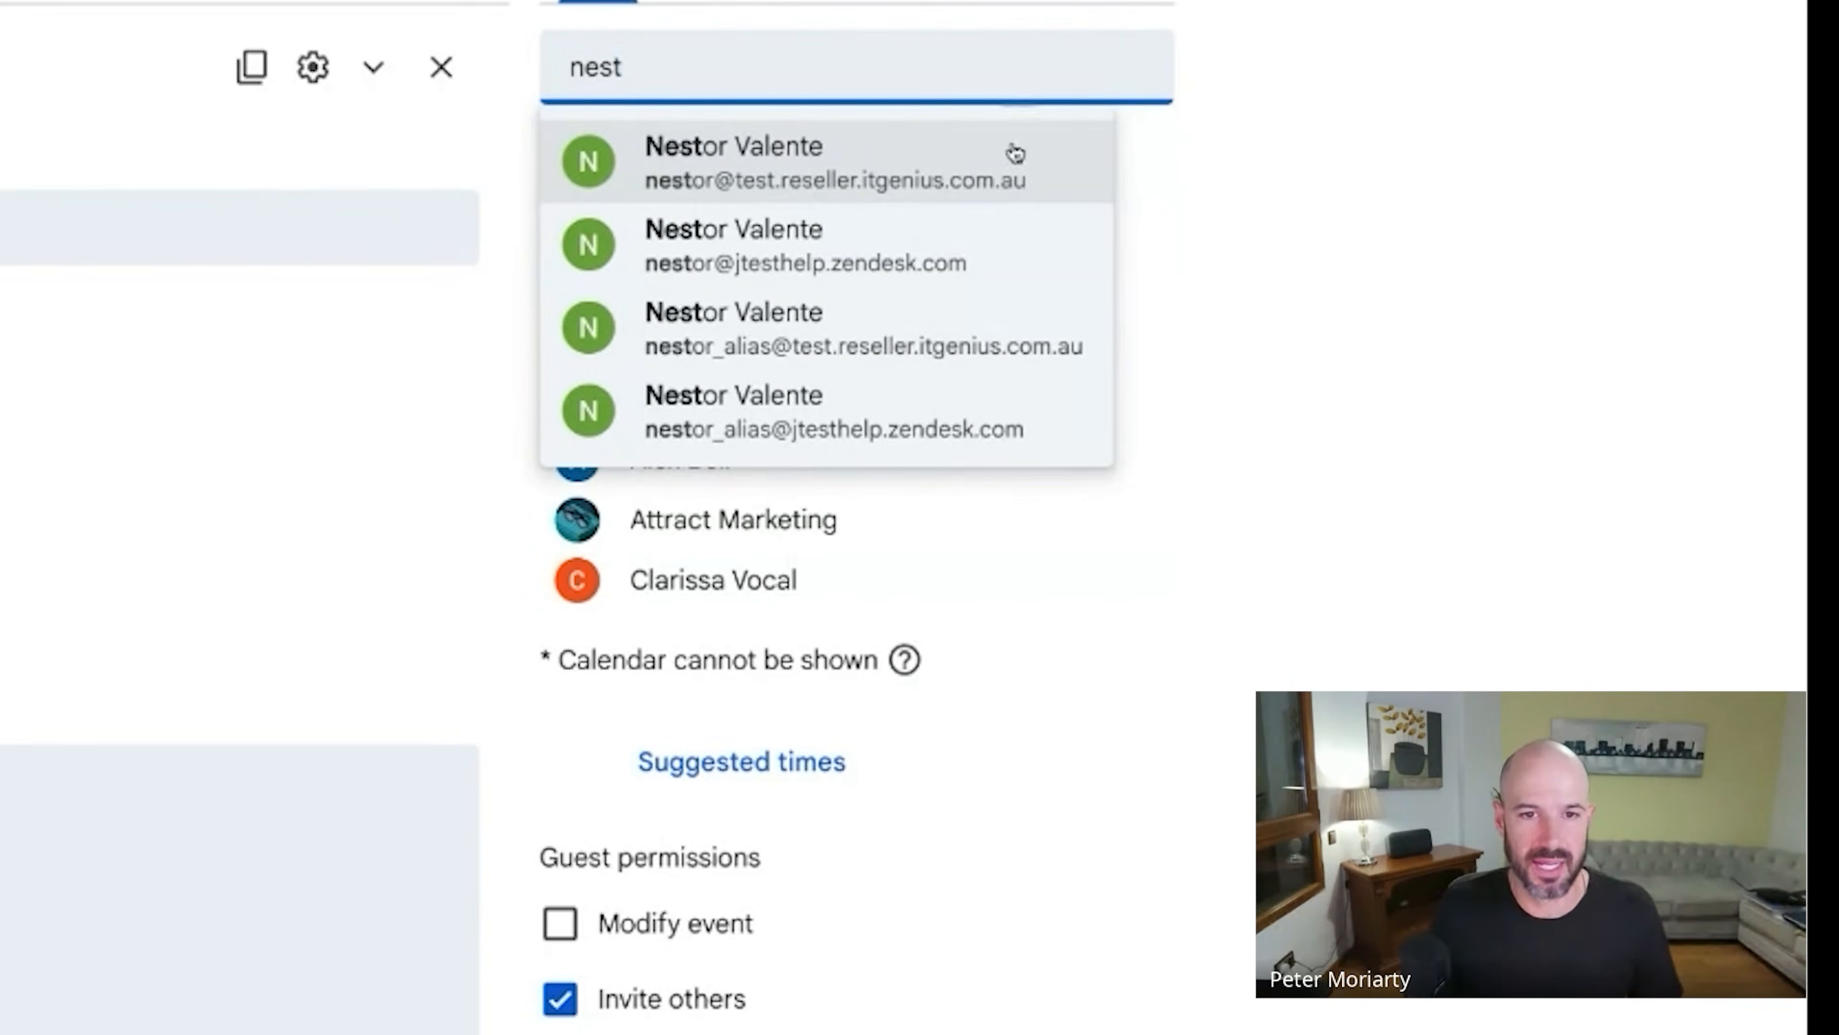
{"action": "left_click", "coordinate": [1315, 87]}
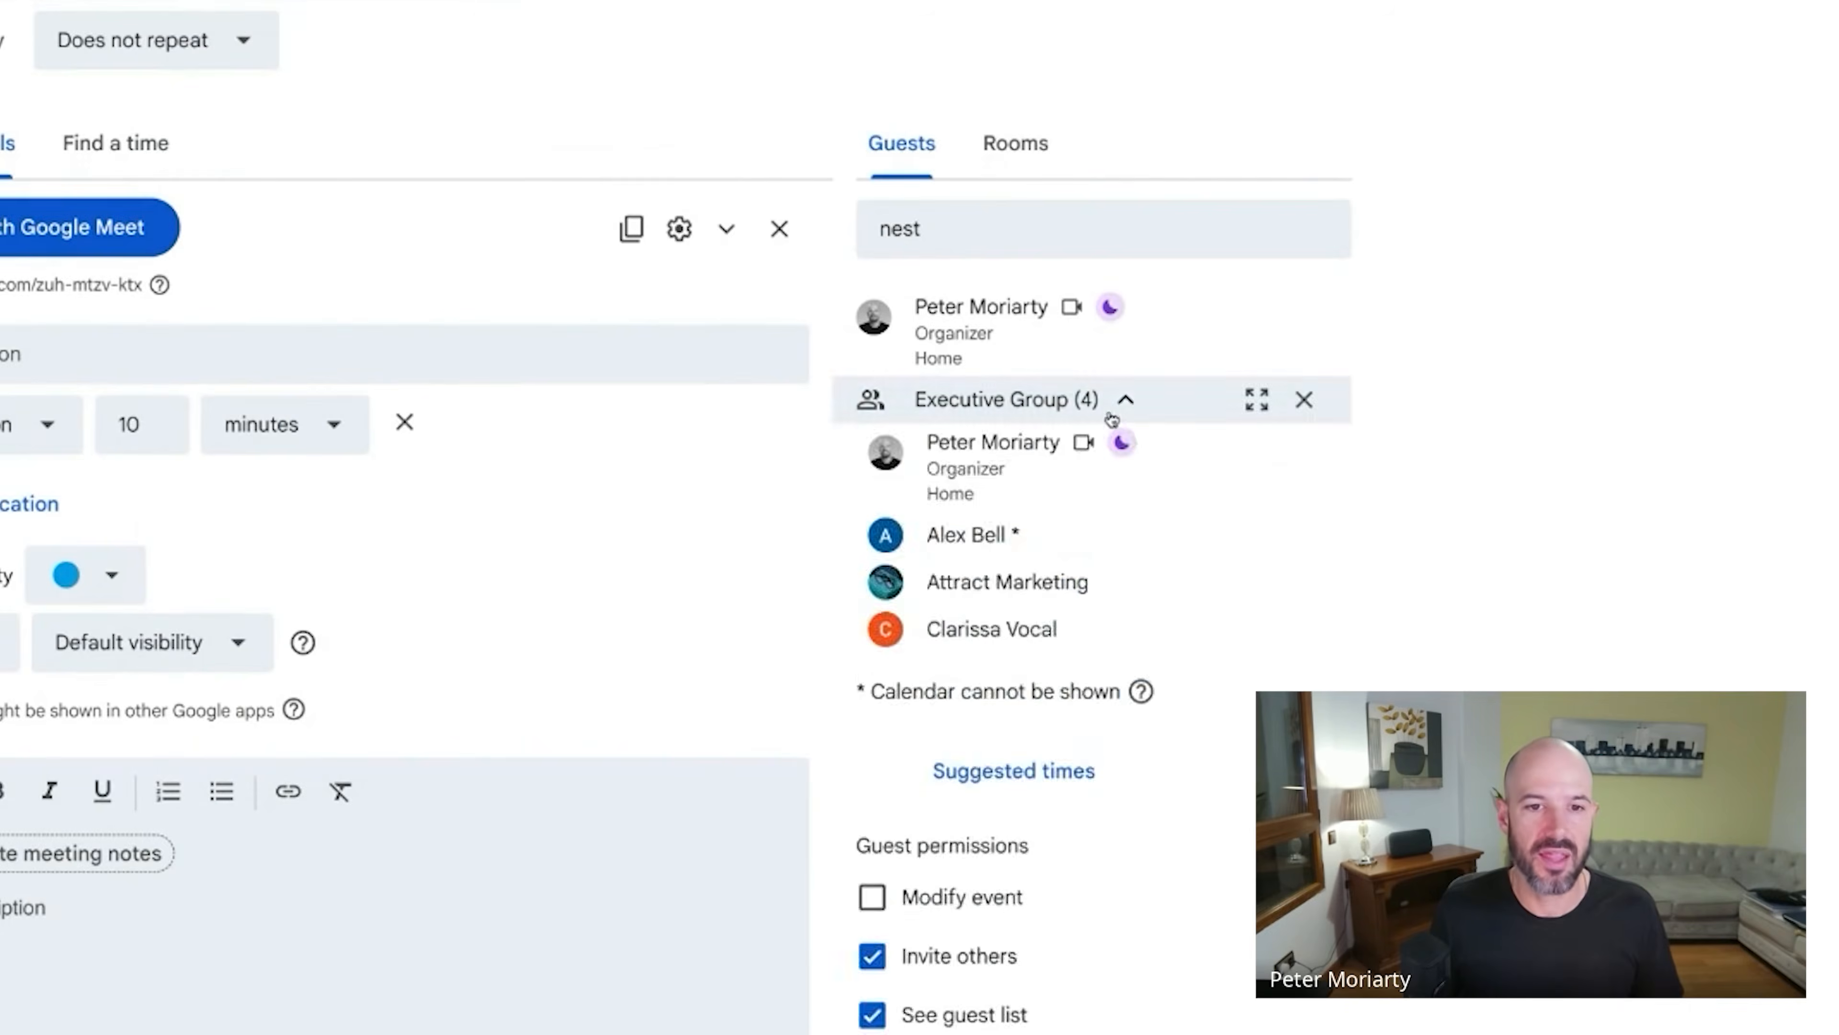
Collapse and re-expand the Executive Group's member list in the event guests.
{"action": "left_click", "coordinate": [1126, 399]}
{"action": "left_click", "coordinate": [1126, 399]}
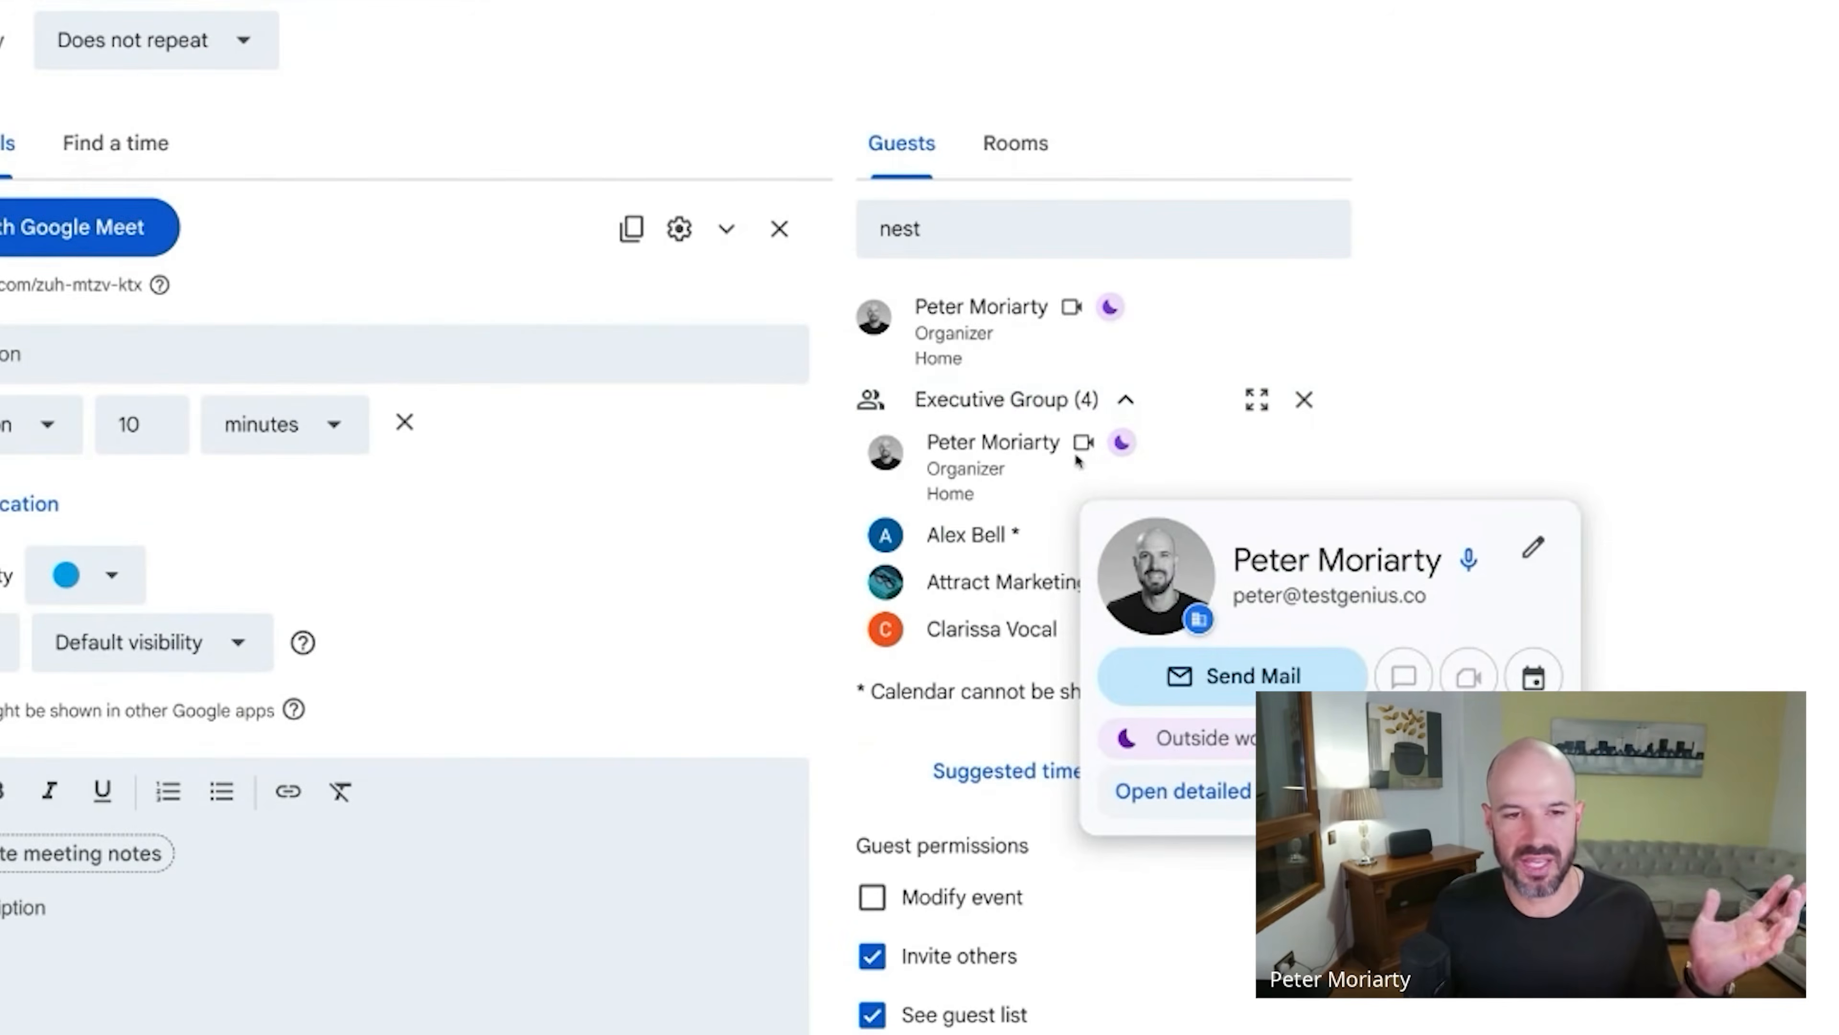
{"action": "mouse_move", "coordinate": [1128, 401]}
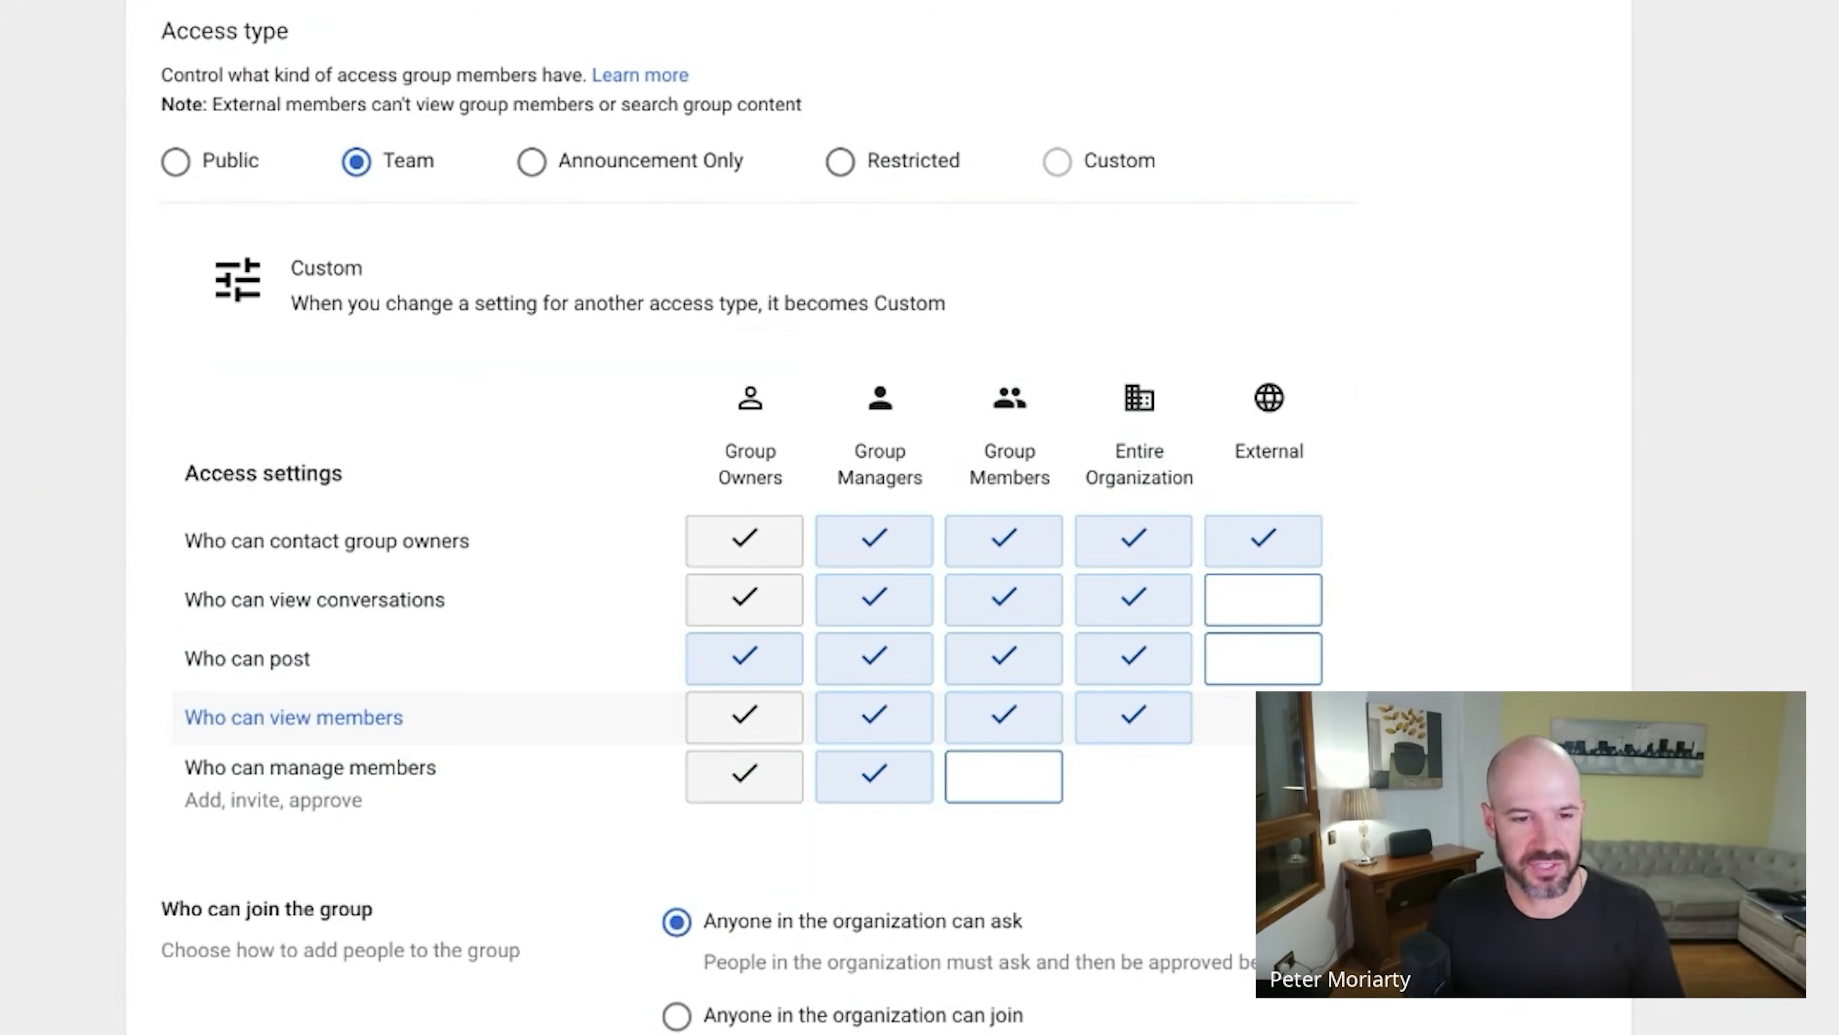
Set Who can join to Only invited users and toggle the outside-members option.
{"action": "scroll", "coordinate": [434, 718], "scroll_direction": "down", "scroll_amount": 1}
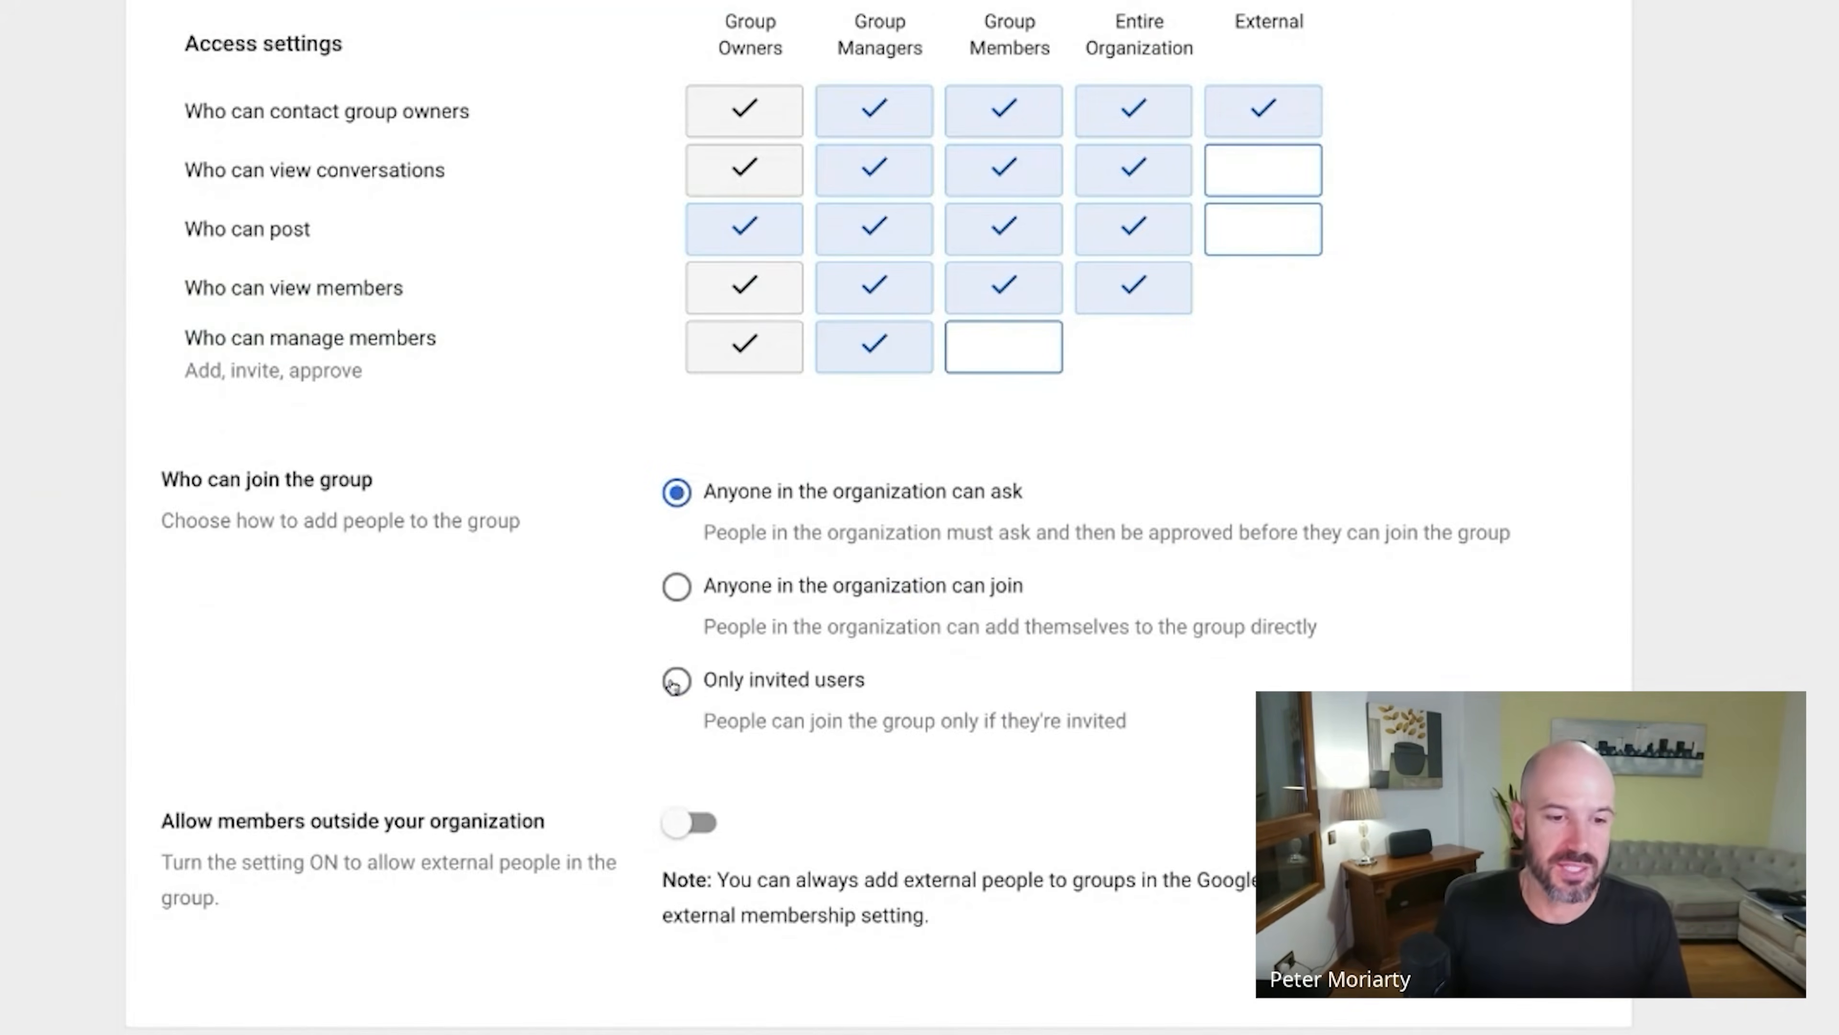
{"action": "left_click", "coordinate": [674, 683]}
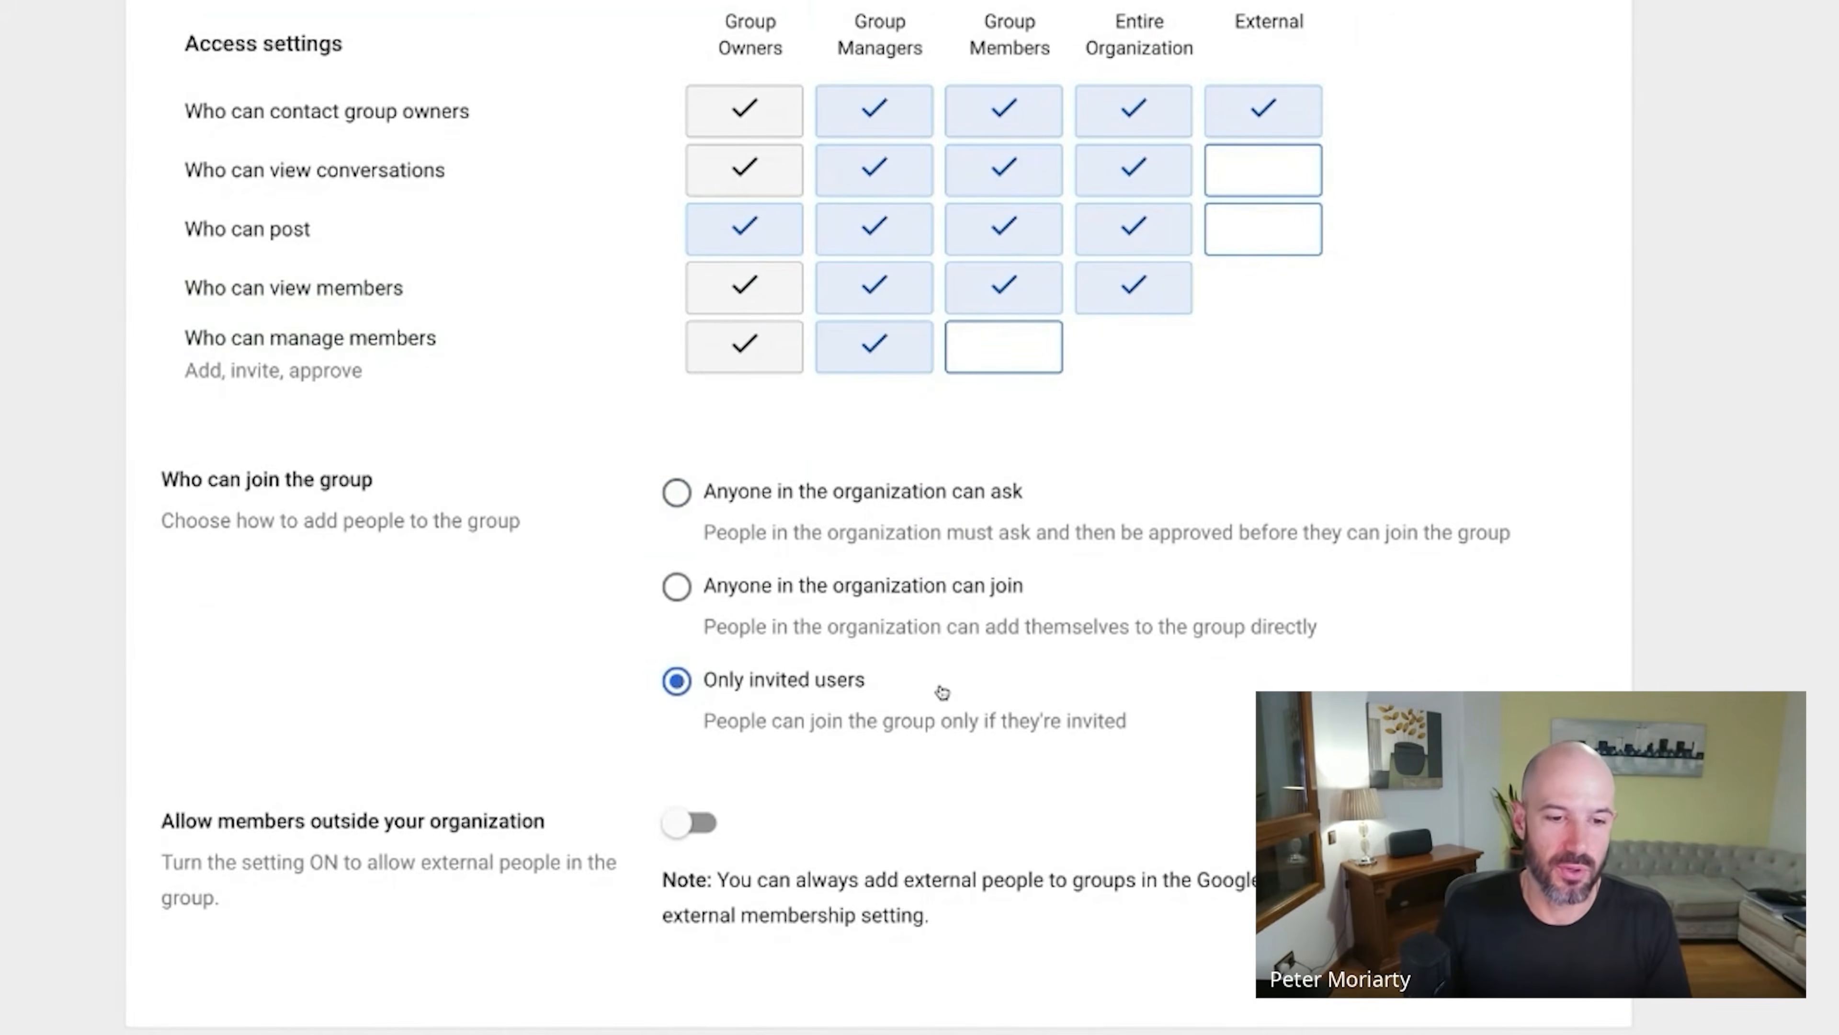
{"action": "left_click", "coordinate": [869, 587]}
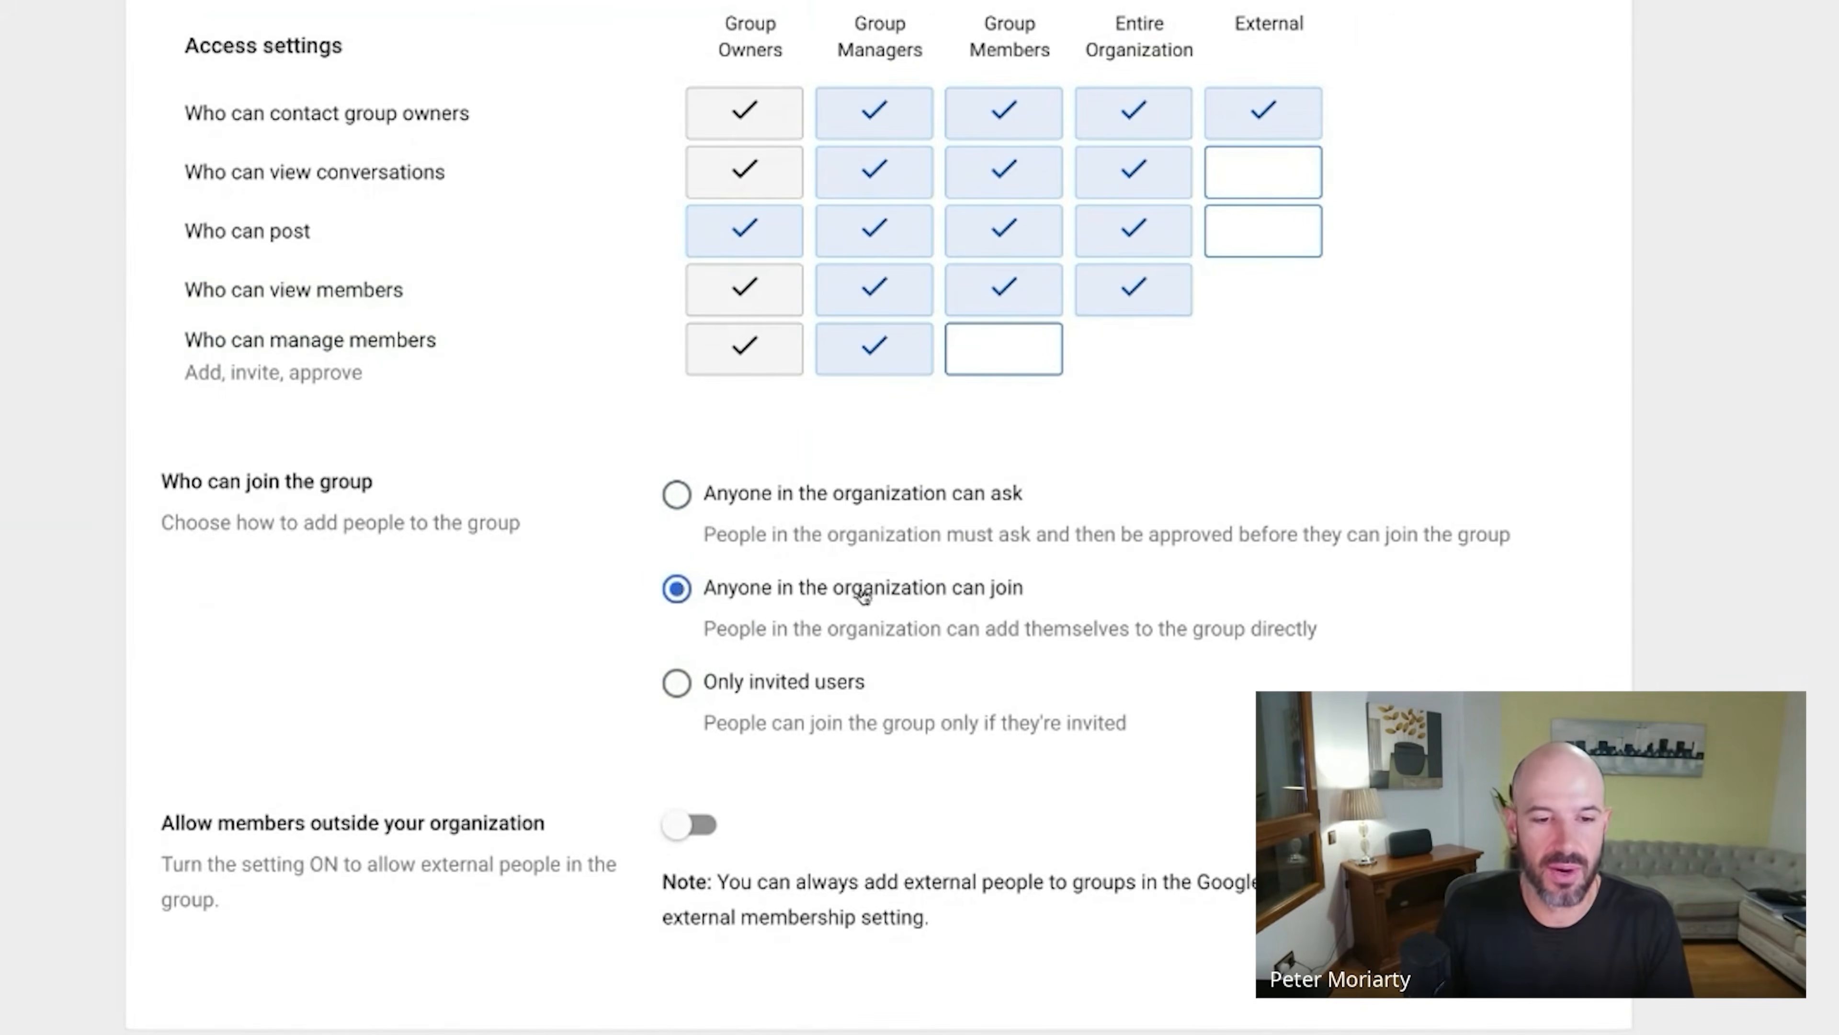
{"action": "left_click", "coordinate": [874, 492]}
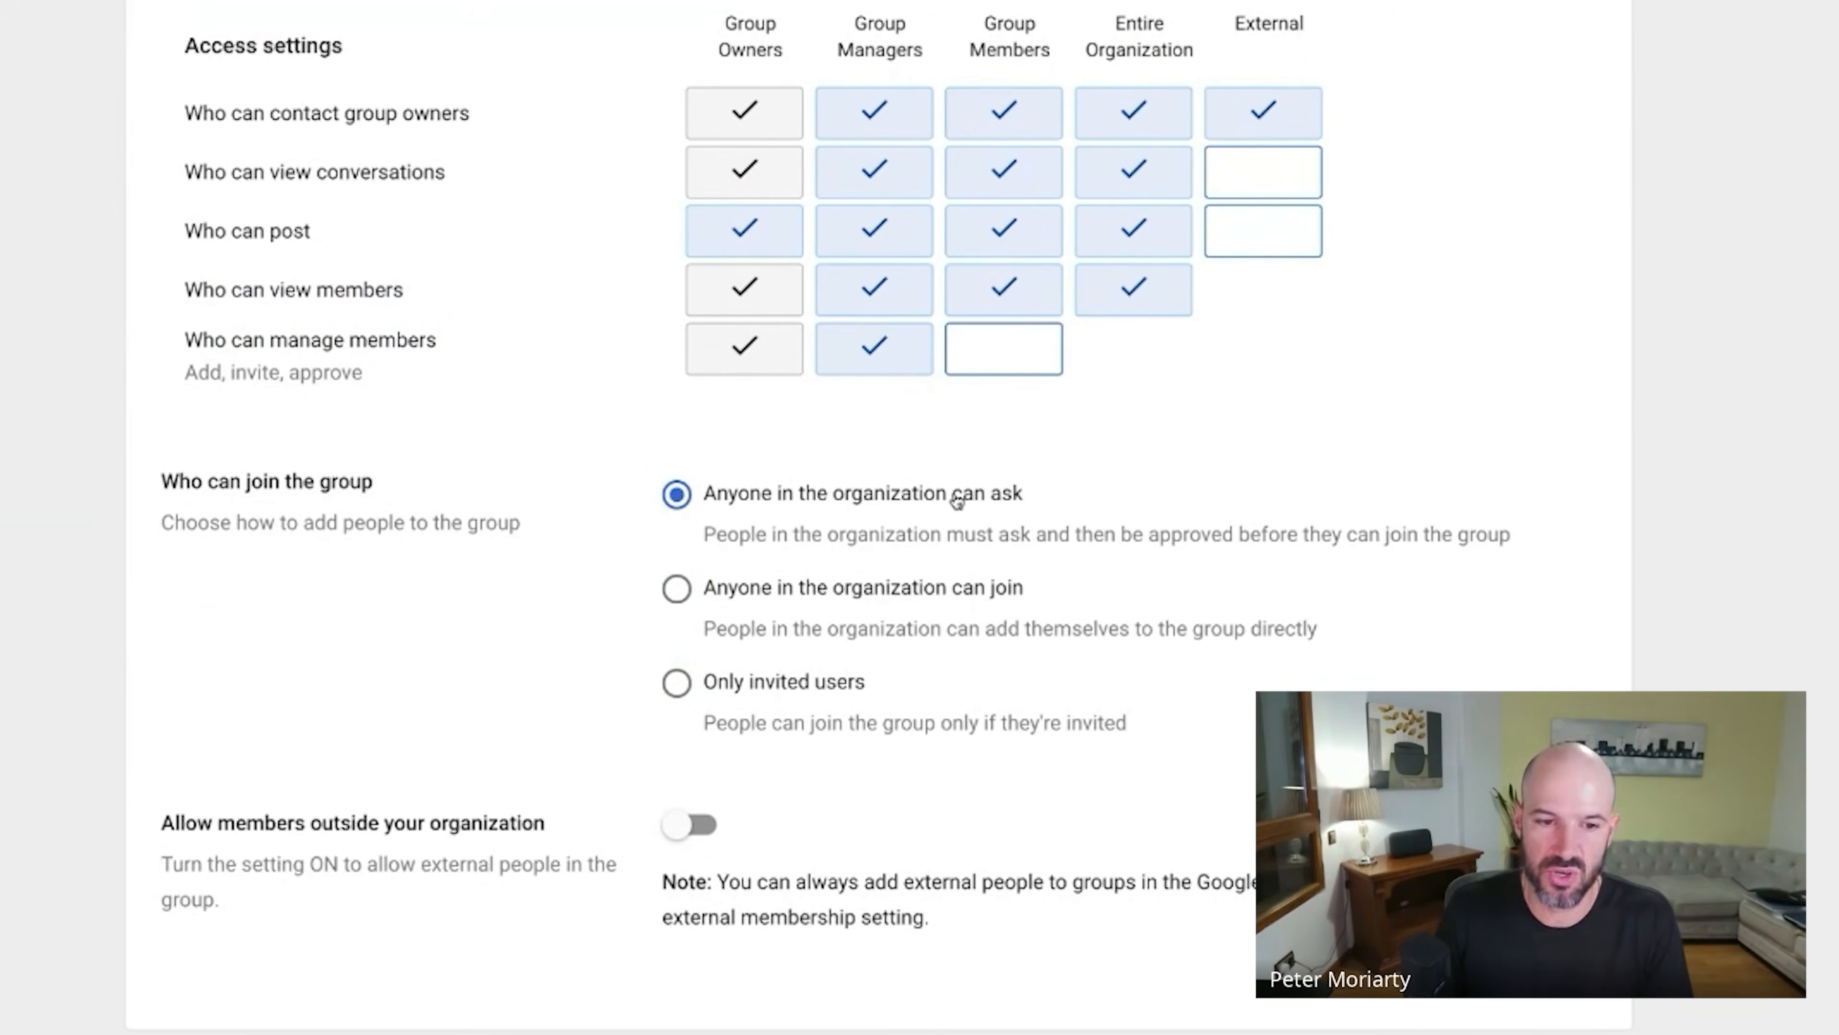
{"action": "left_click", "coordinate": [836, 684]}
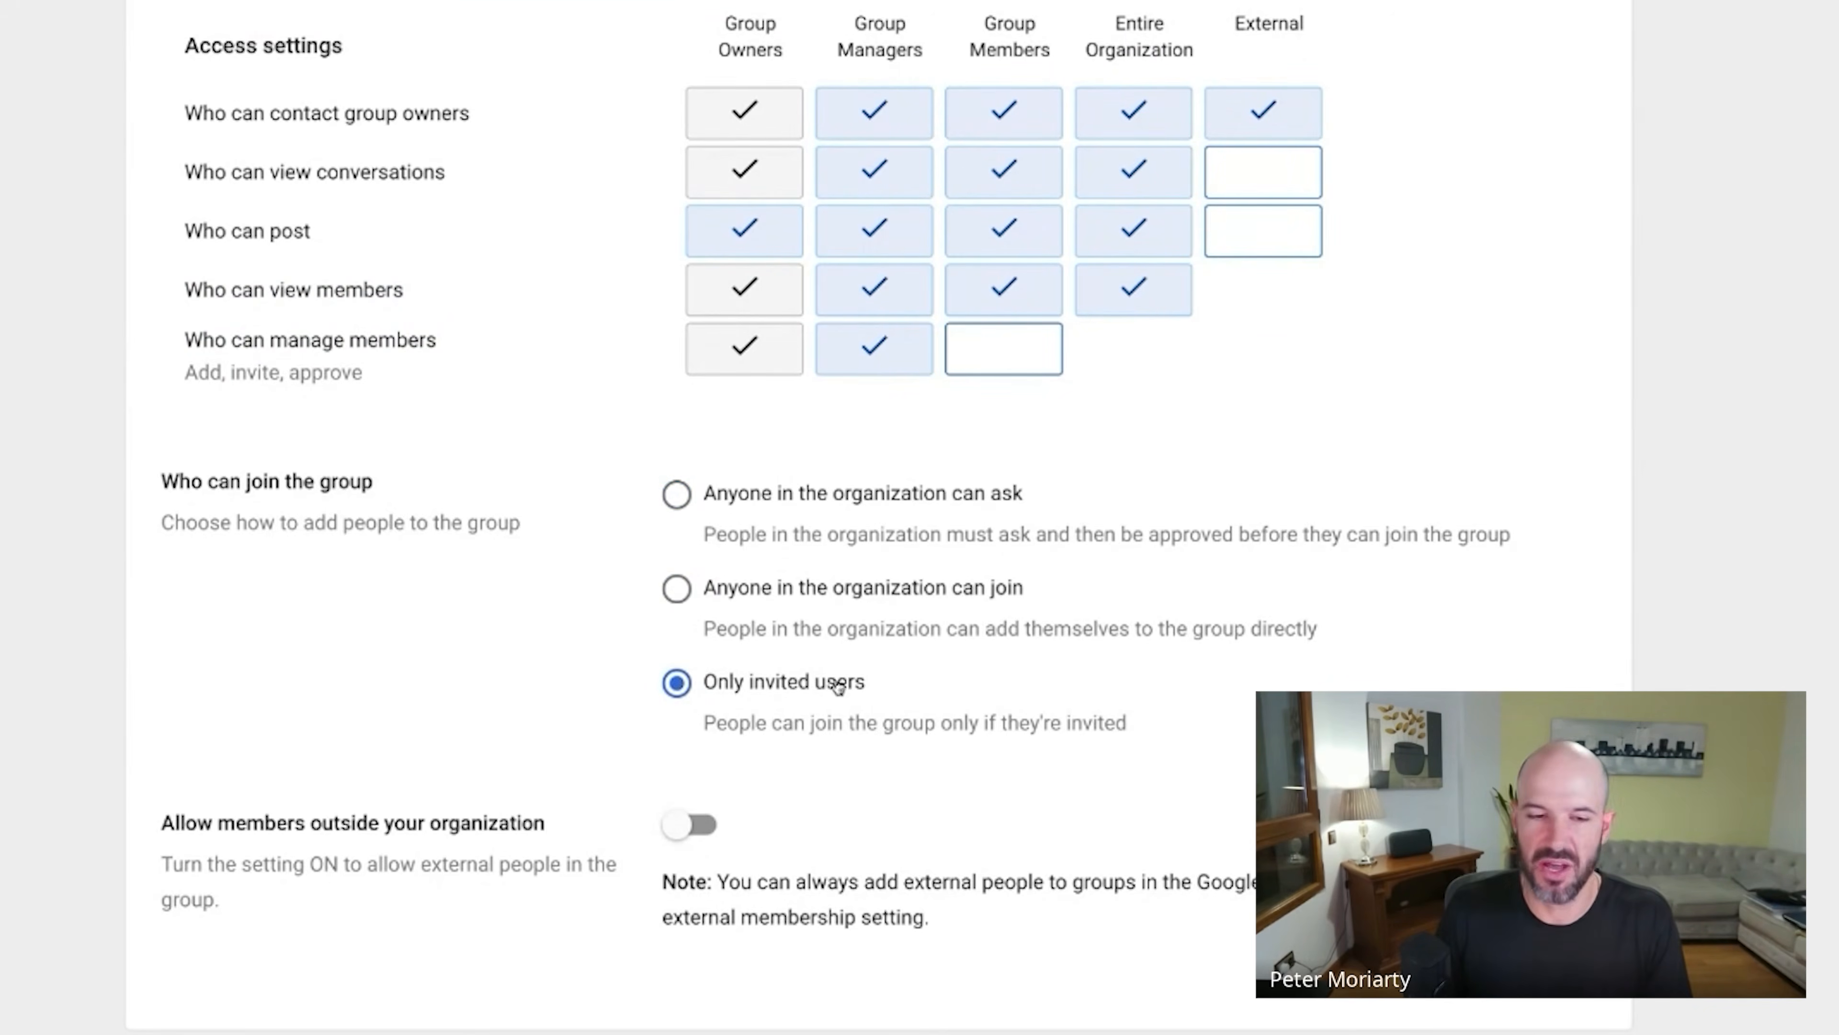
{"action": "left_click", "coordinate": [796, 688]}
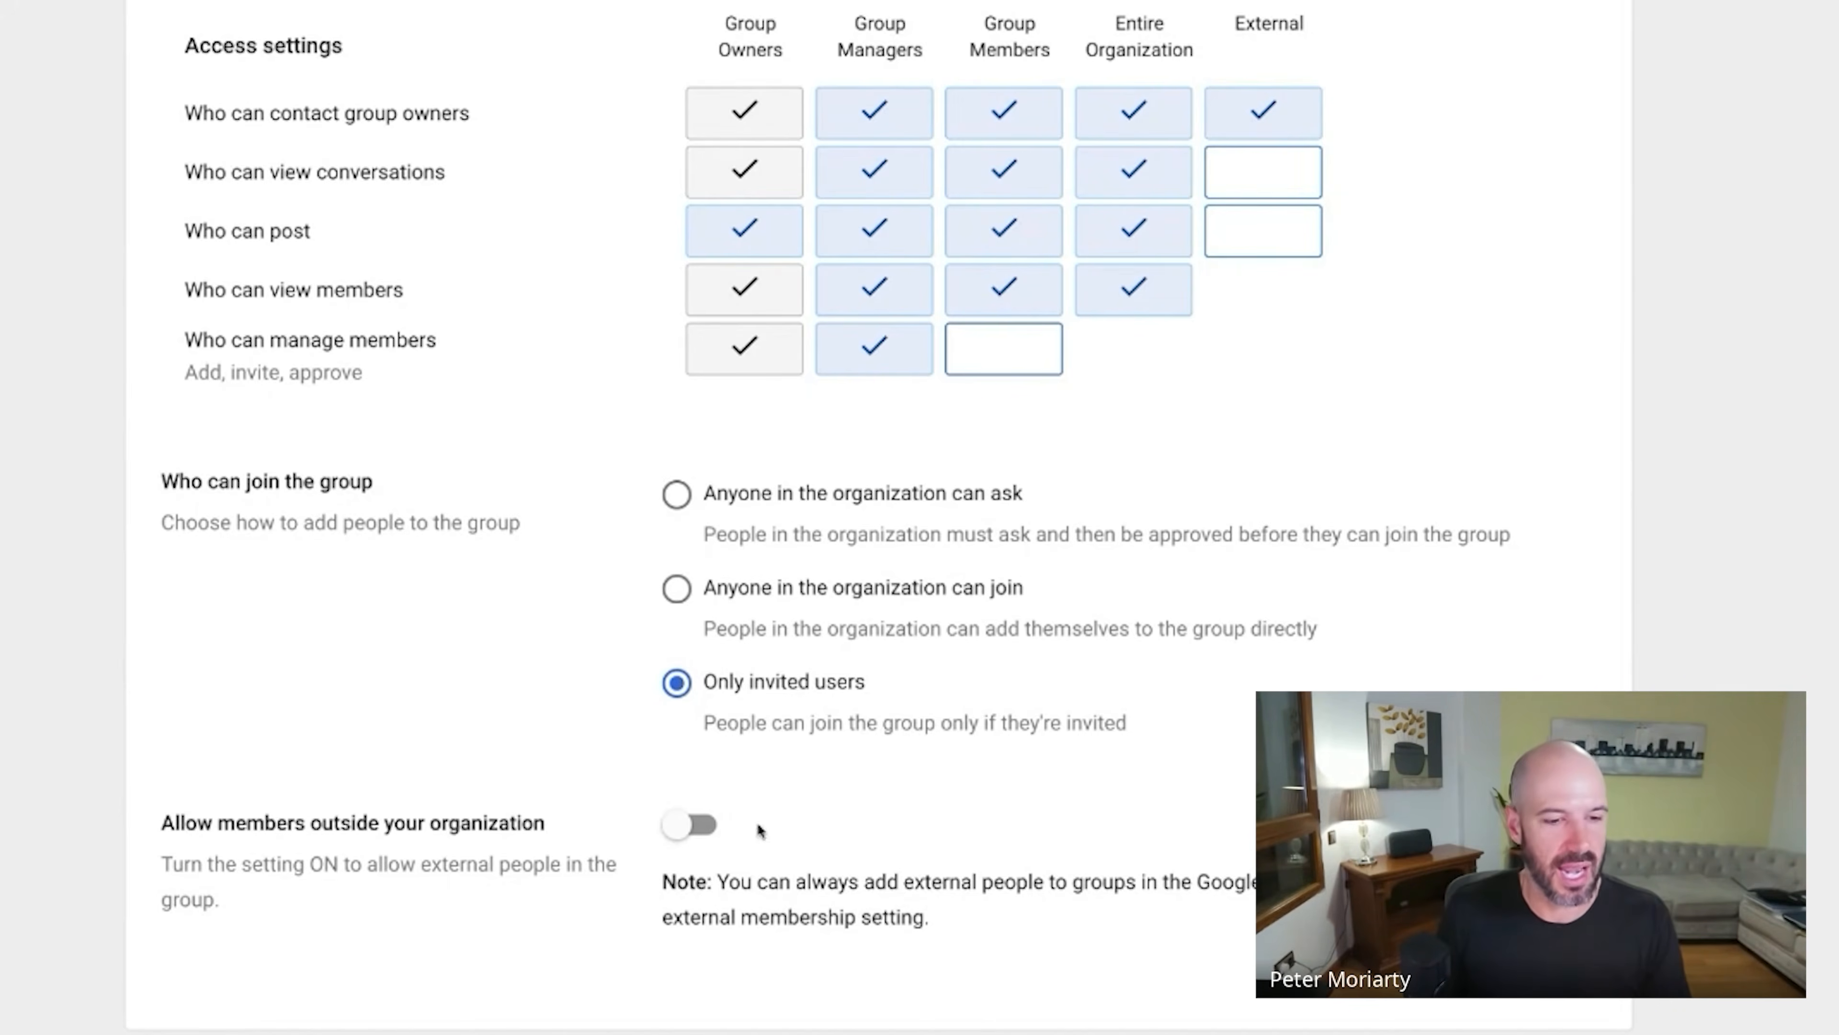
{"action": "left_click", "coordinate": [692, 833]}
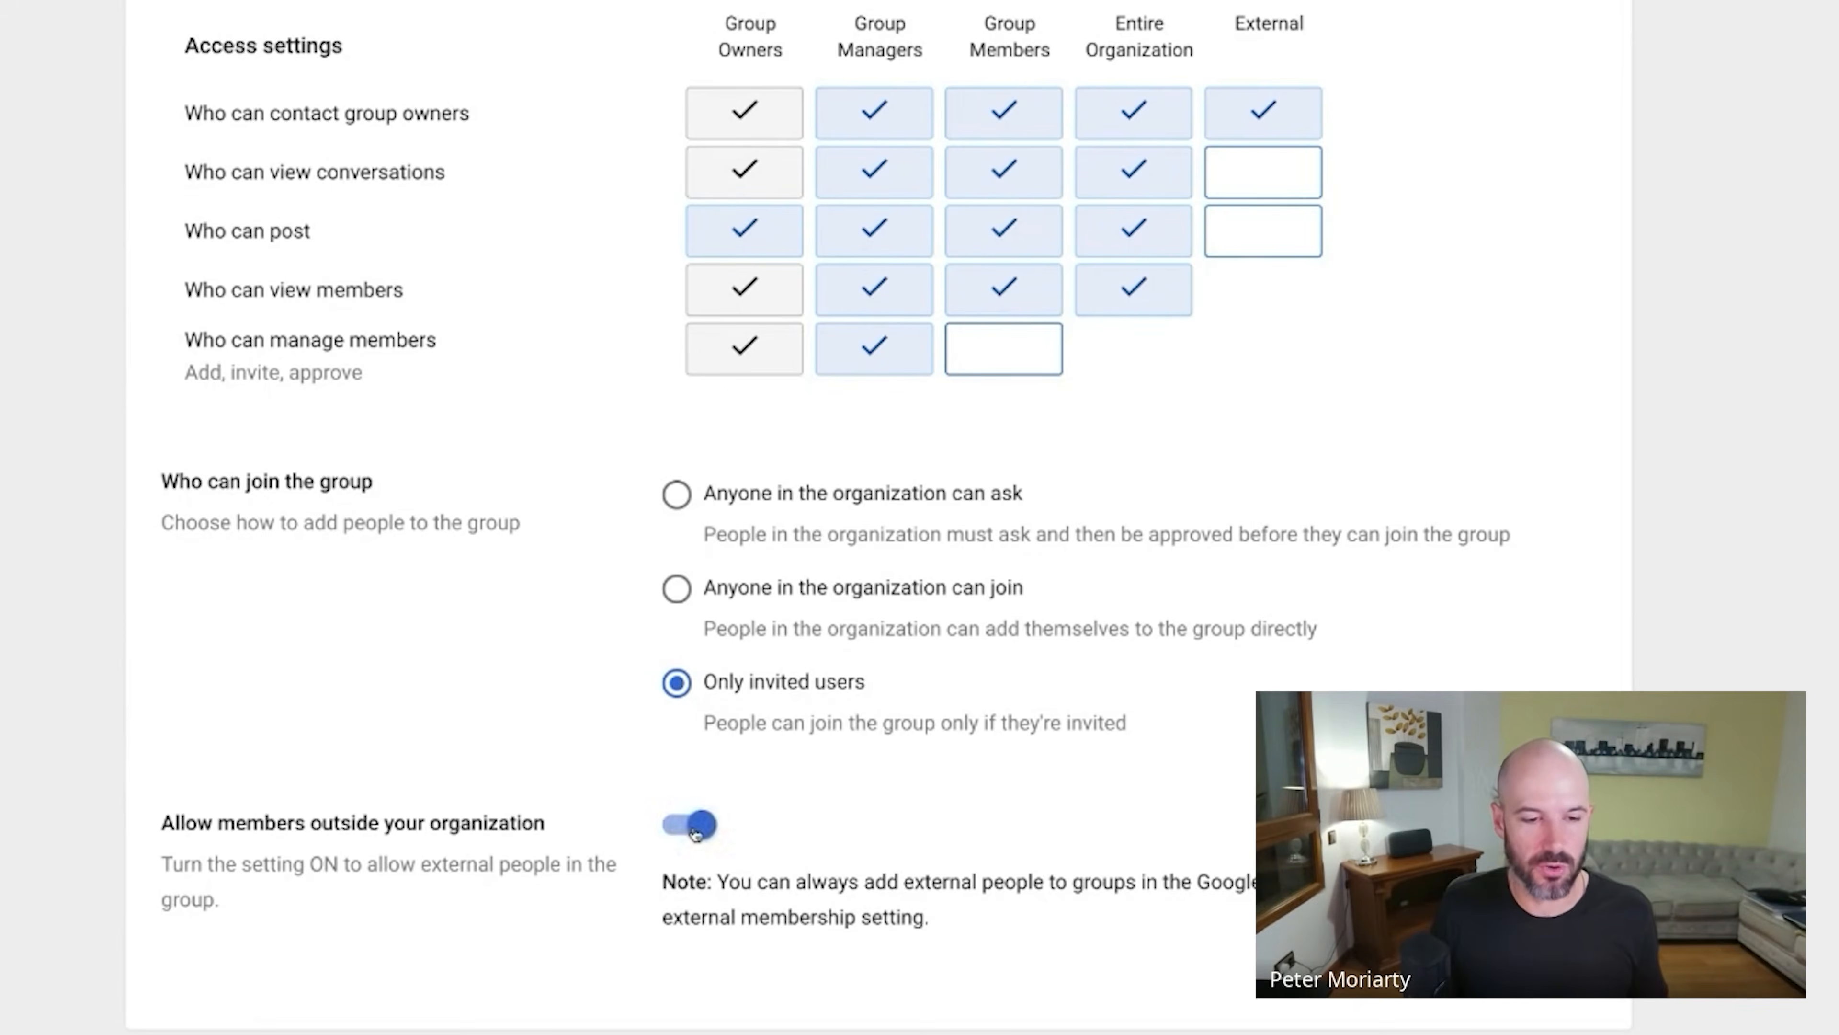
{"action": "left_click", "coordinate": [704, 833]}
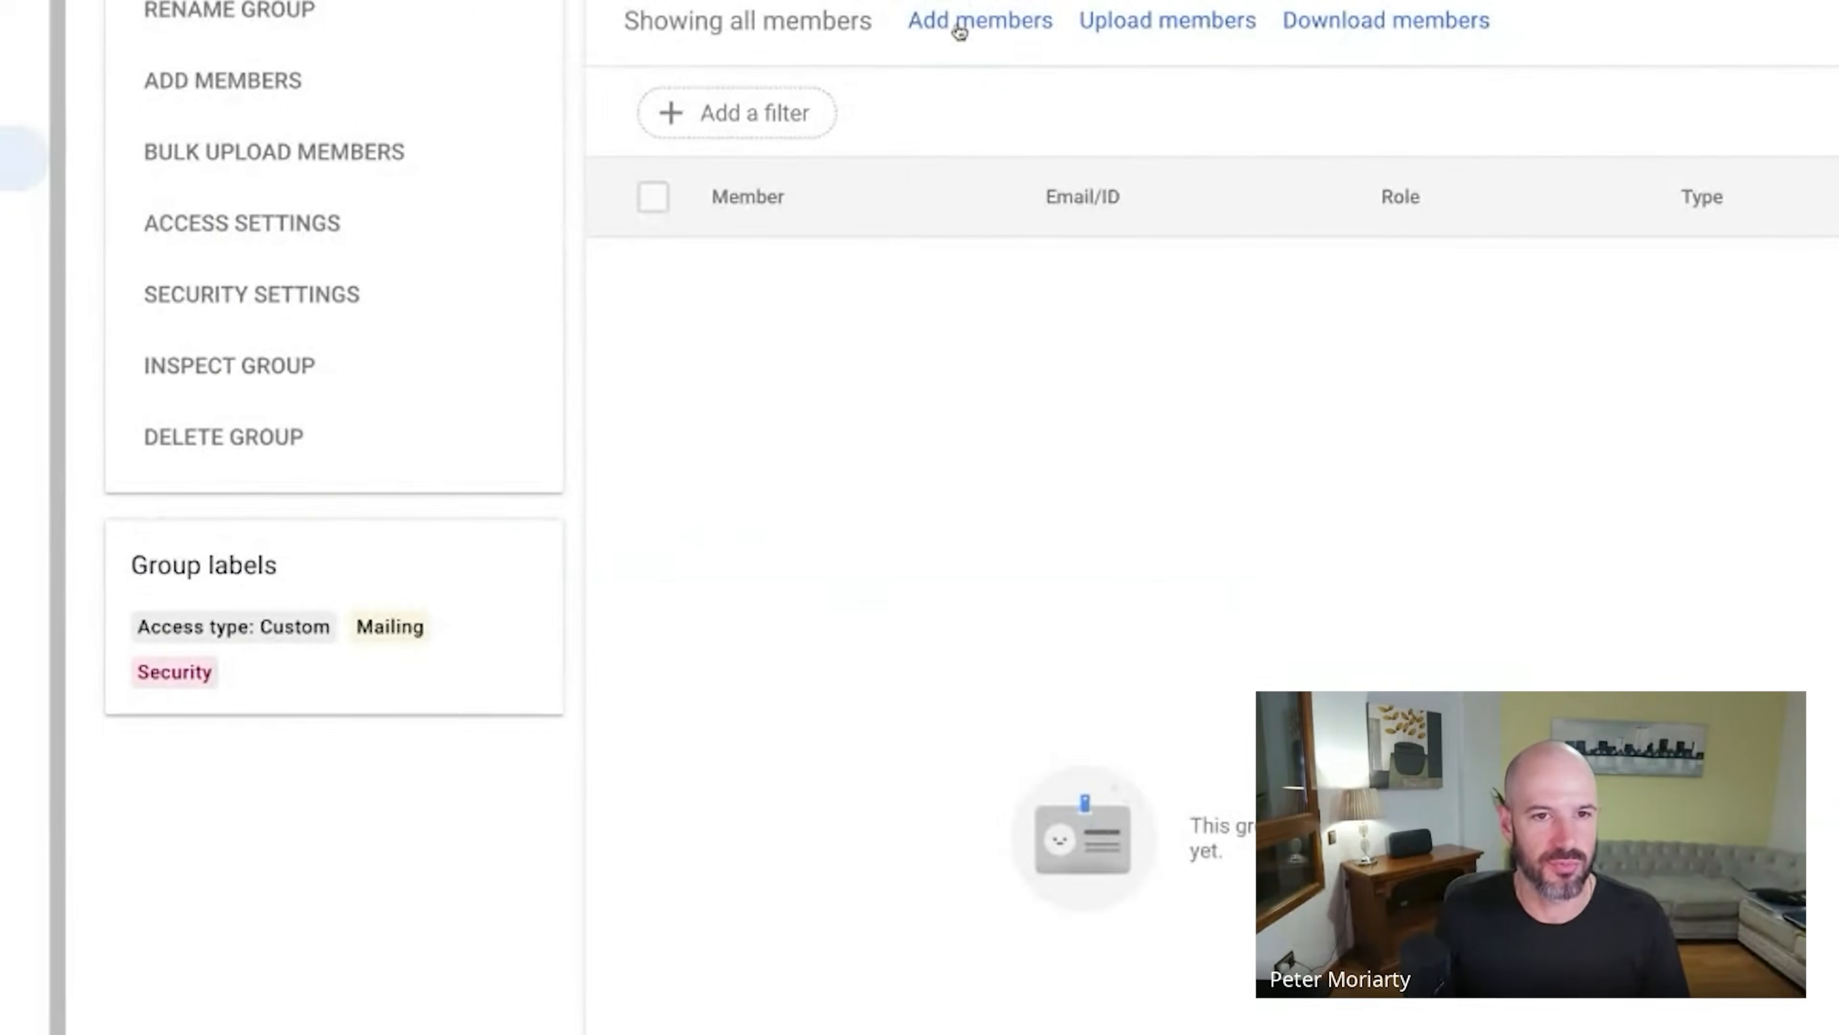
Search for the user by name and add them to the Exec group.
{"action": "left_click", "coordinate": [960, 29]}
{"action": "type", "text": "sc"}
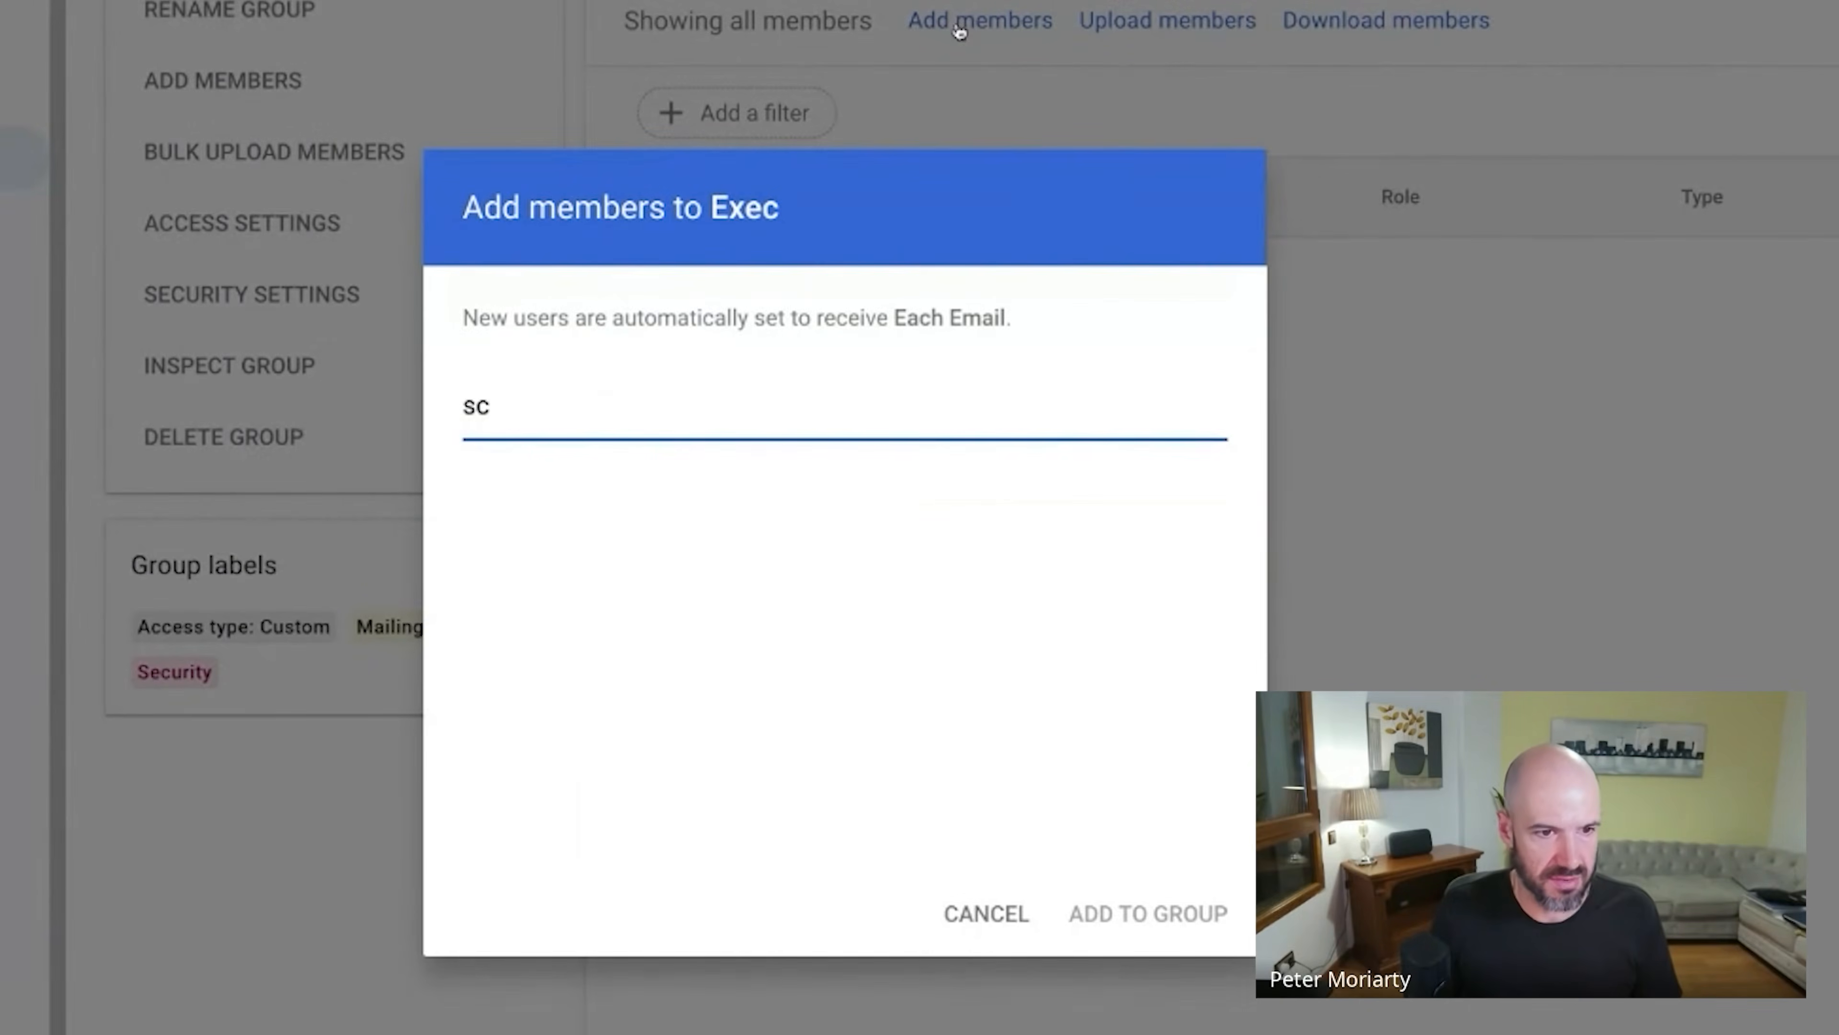
{"action": "double_click", "coordinate": [699, 393]}
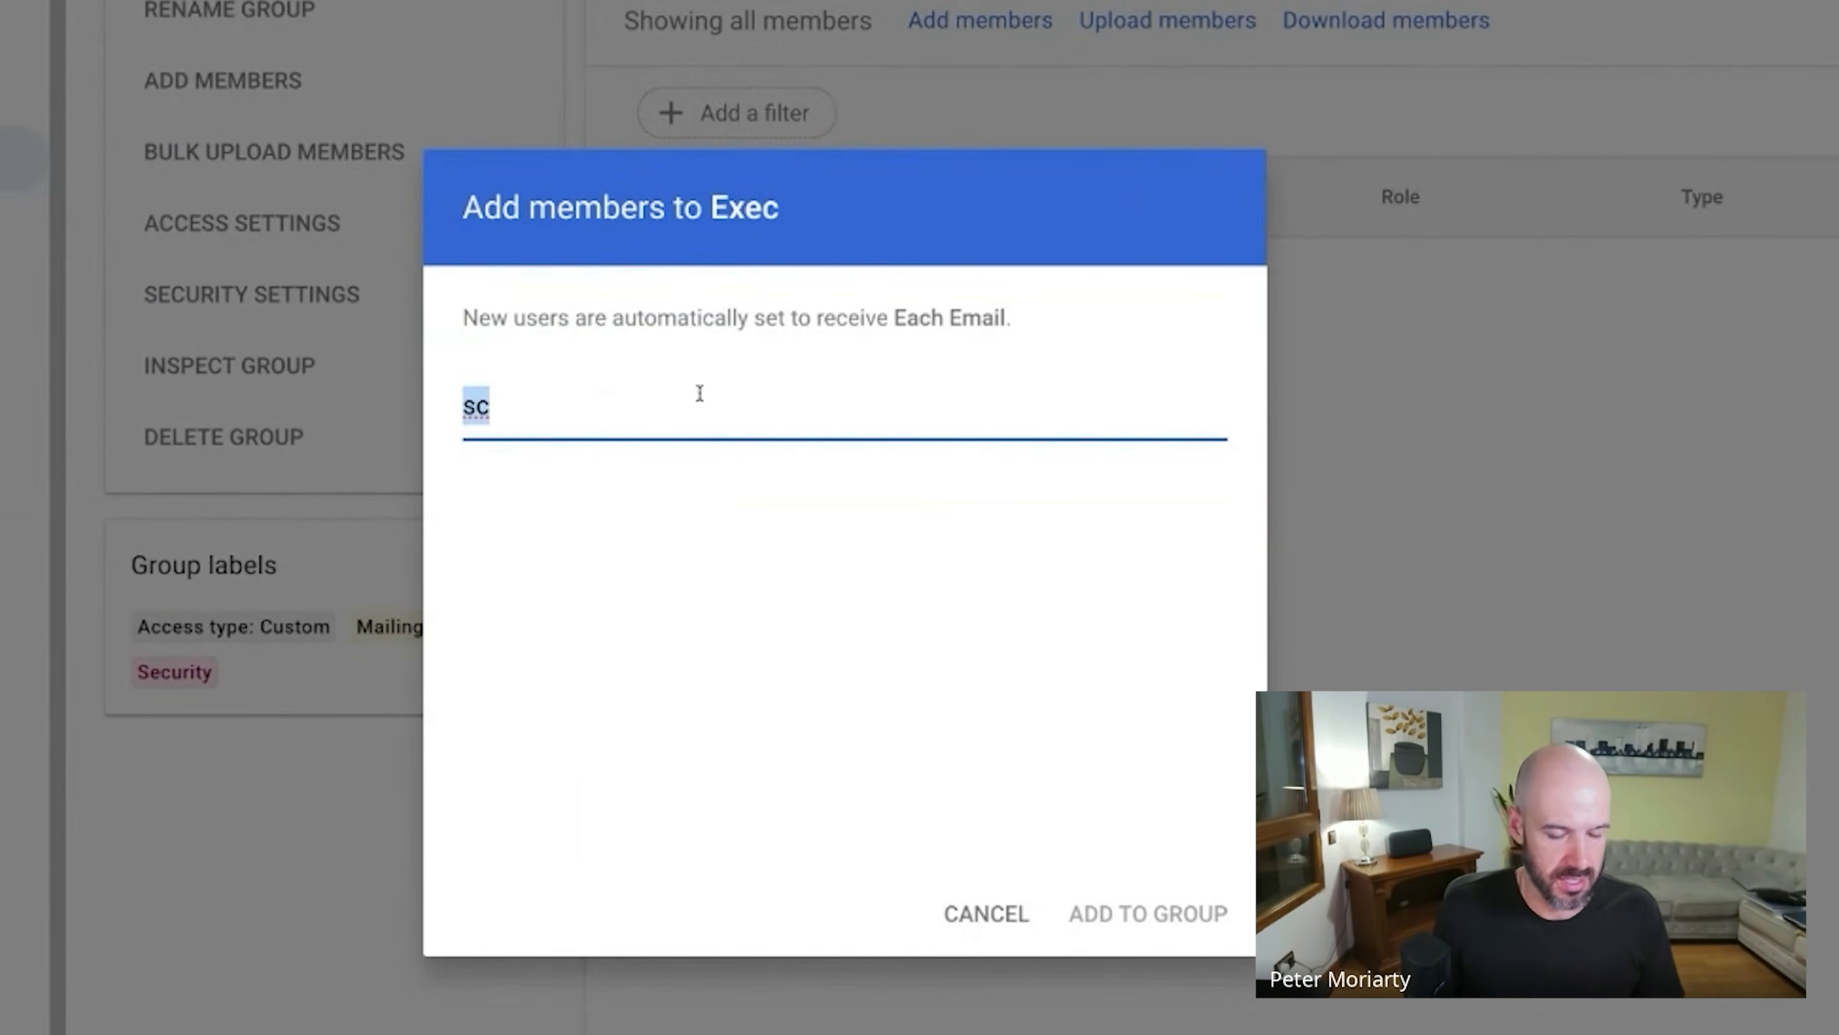
{"action": "type", "text": "chris"}
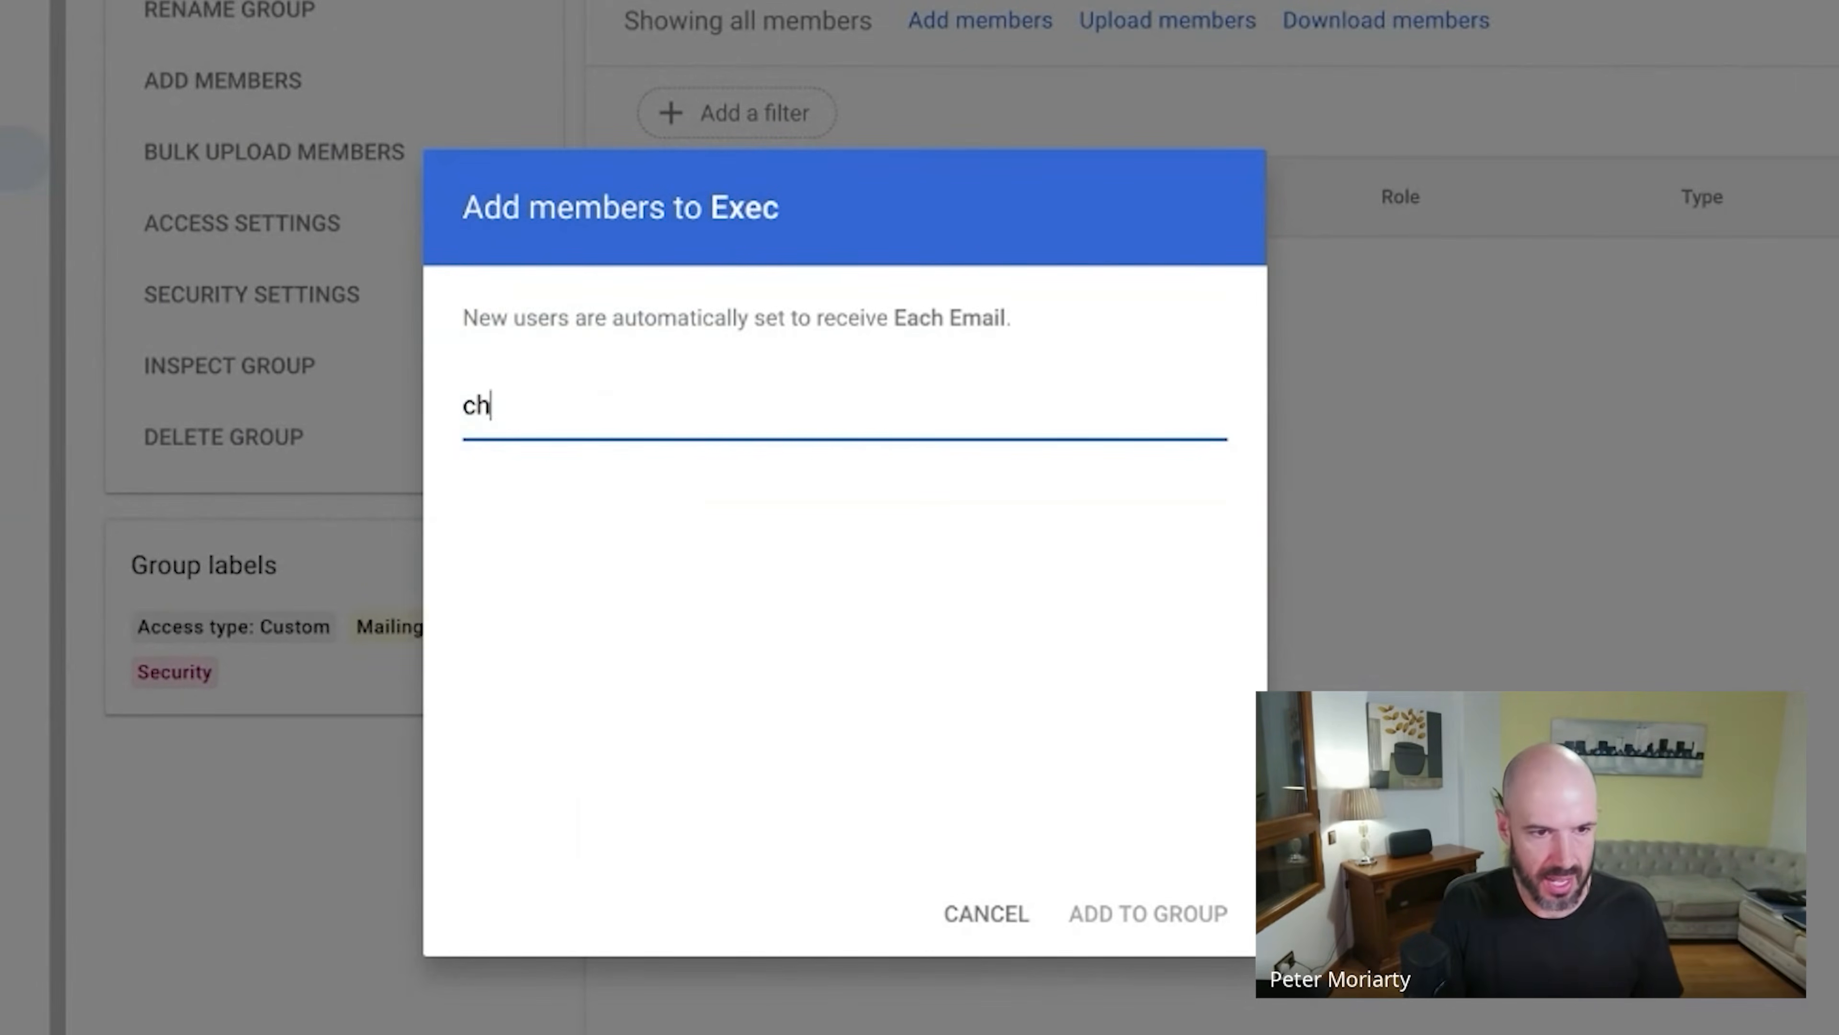
{"action": "key", "text": "Return"}
{"action": "left_click", "coordinate": [1145, 914]}
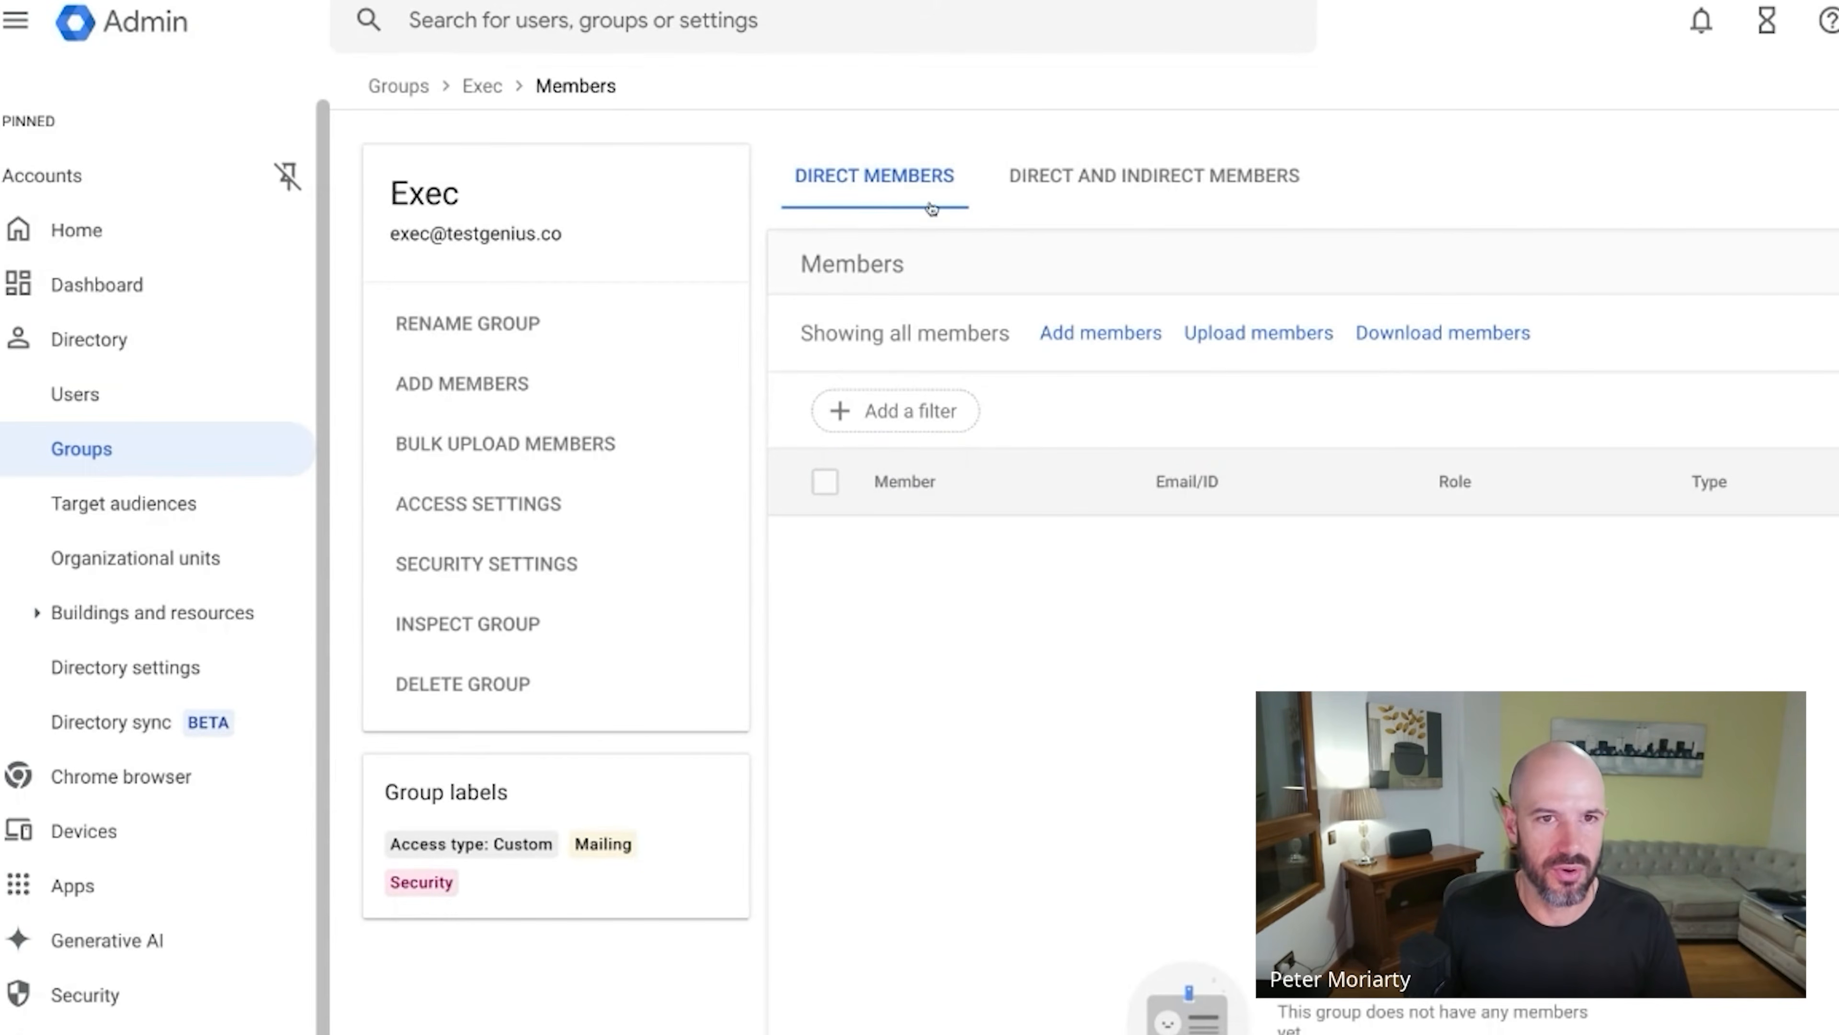
Check Exec's direct and indirect members, then go back to the Groups list.
{"action": "left_click", "coordinate": [1100, 176]}
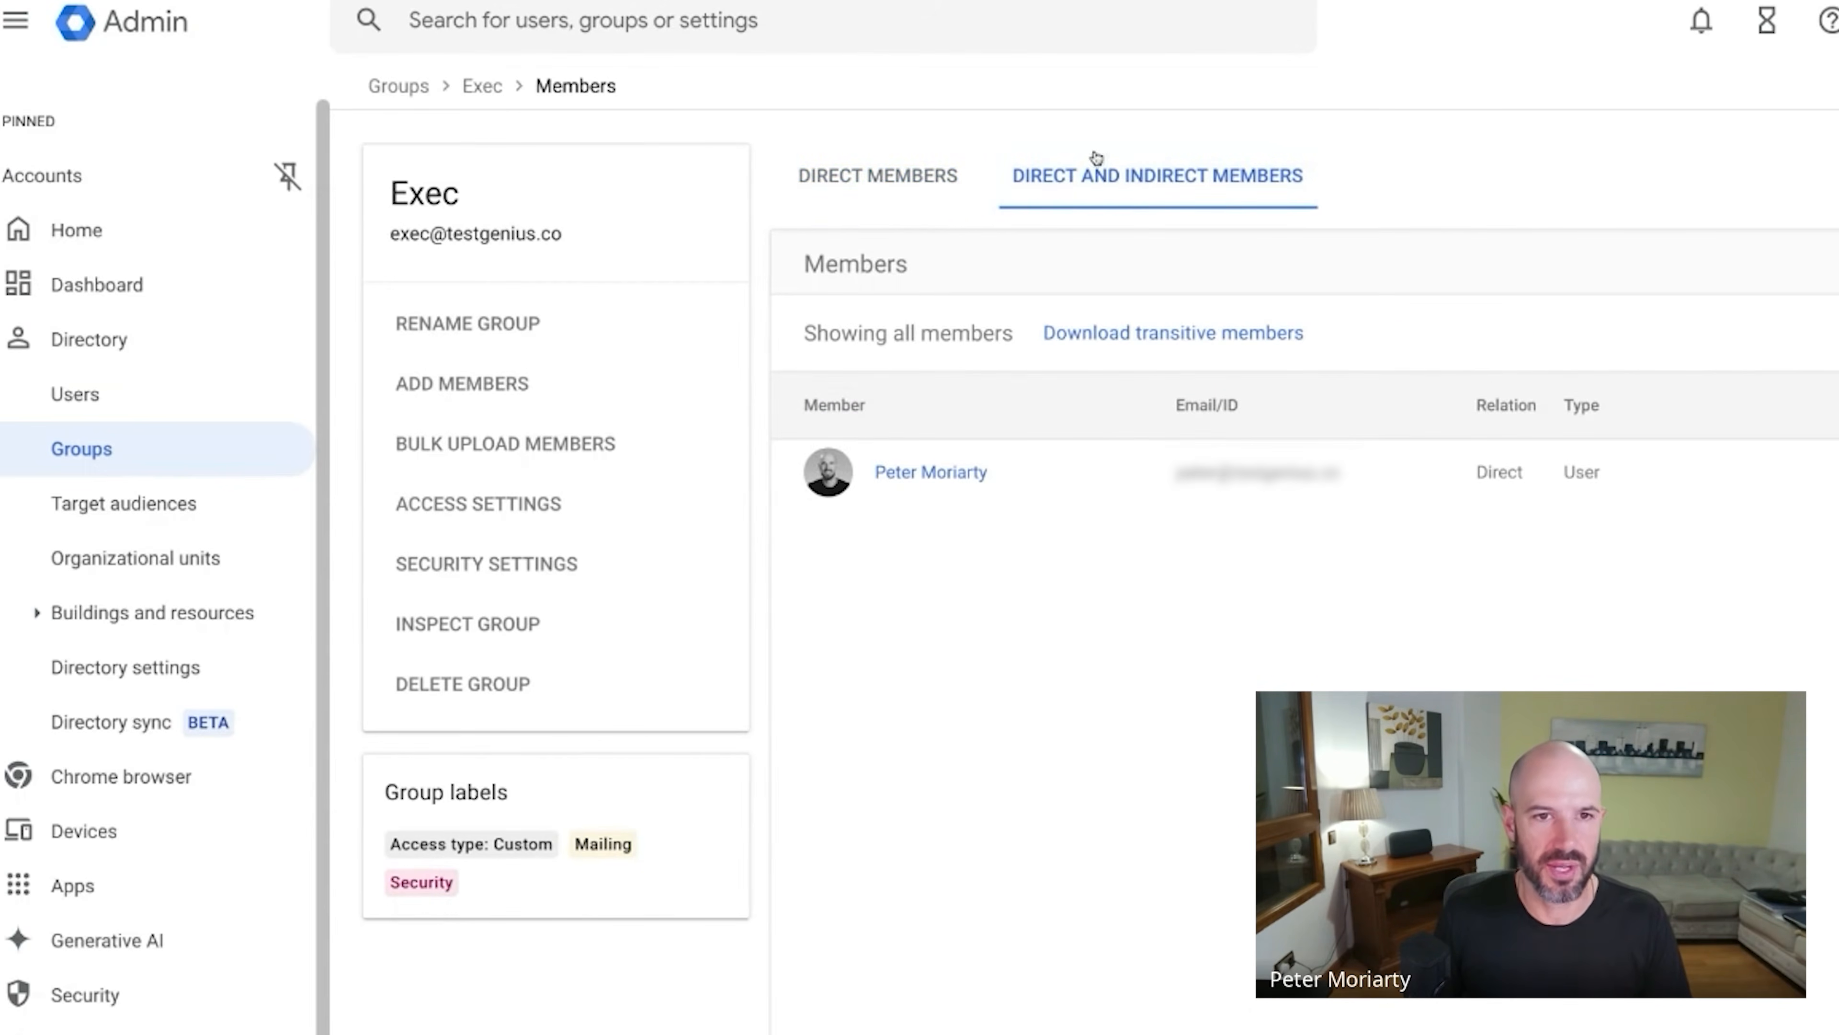
{"action": "left_click", "coordinate": [895, 177]}
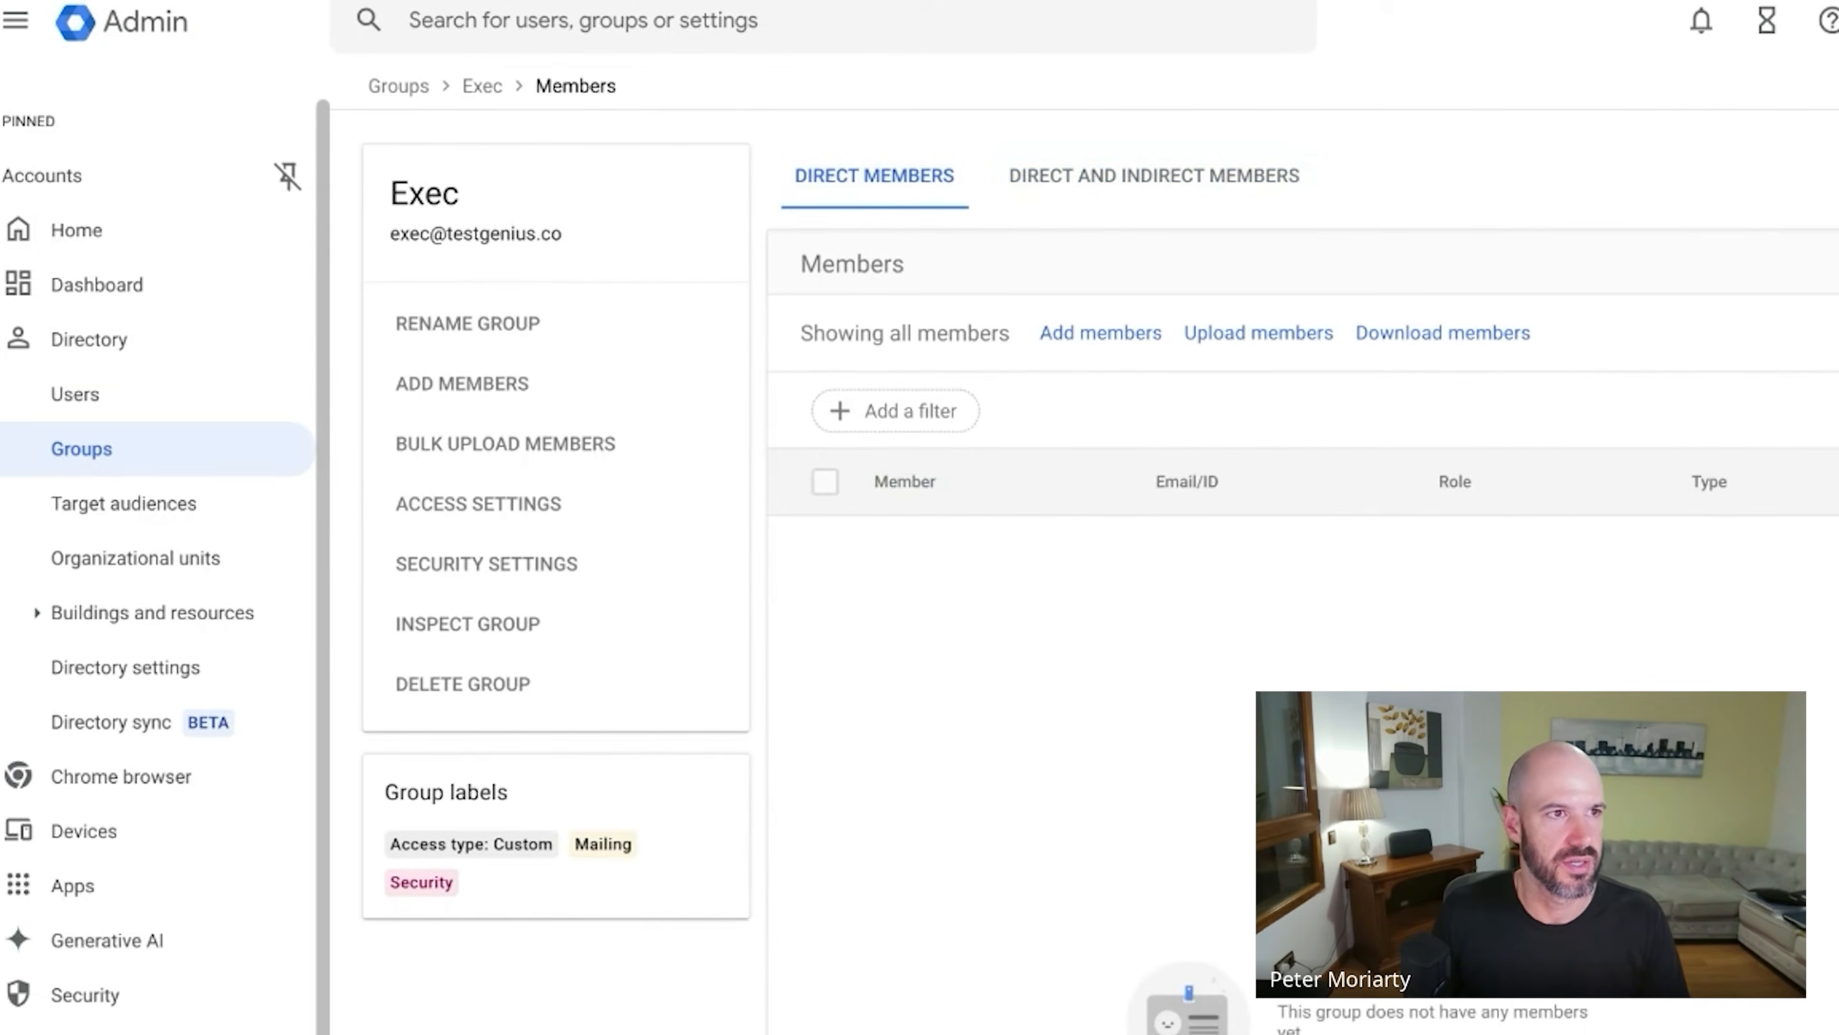
{"action": "left_click", "coordinate": [164, 448]}
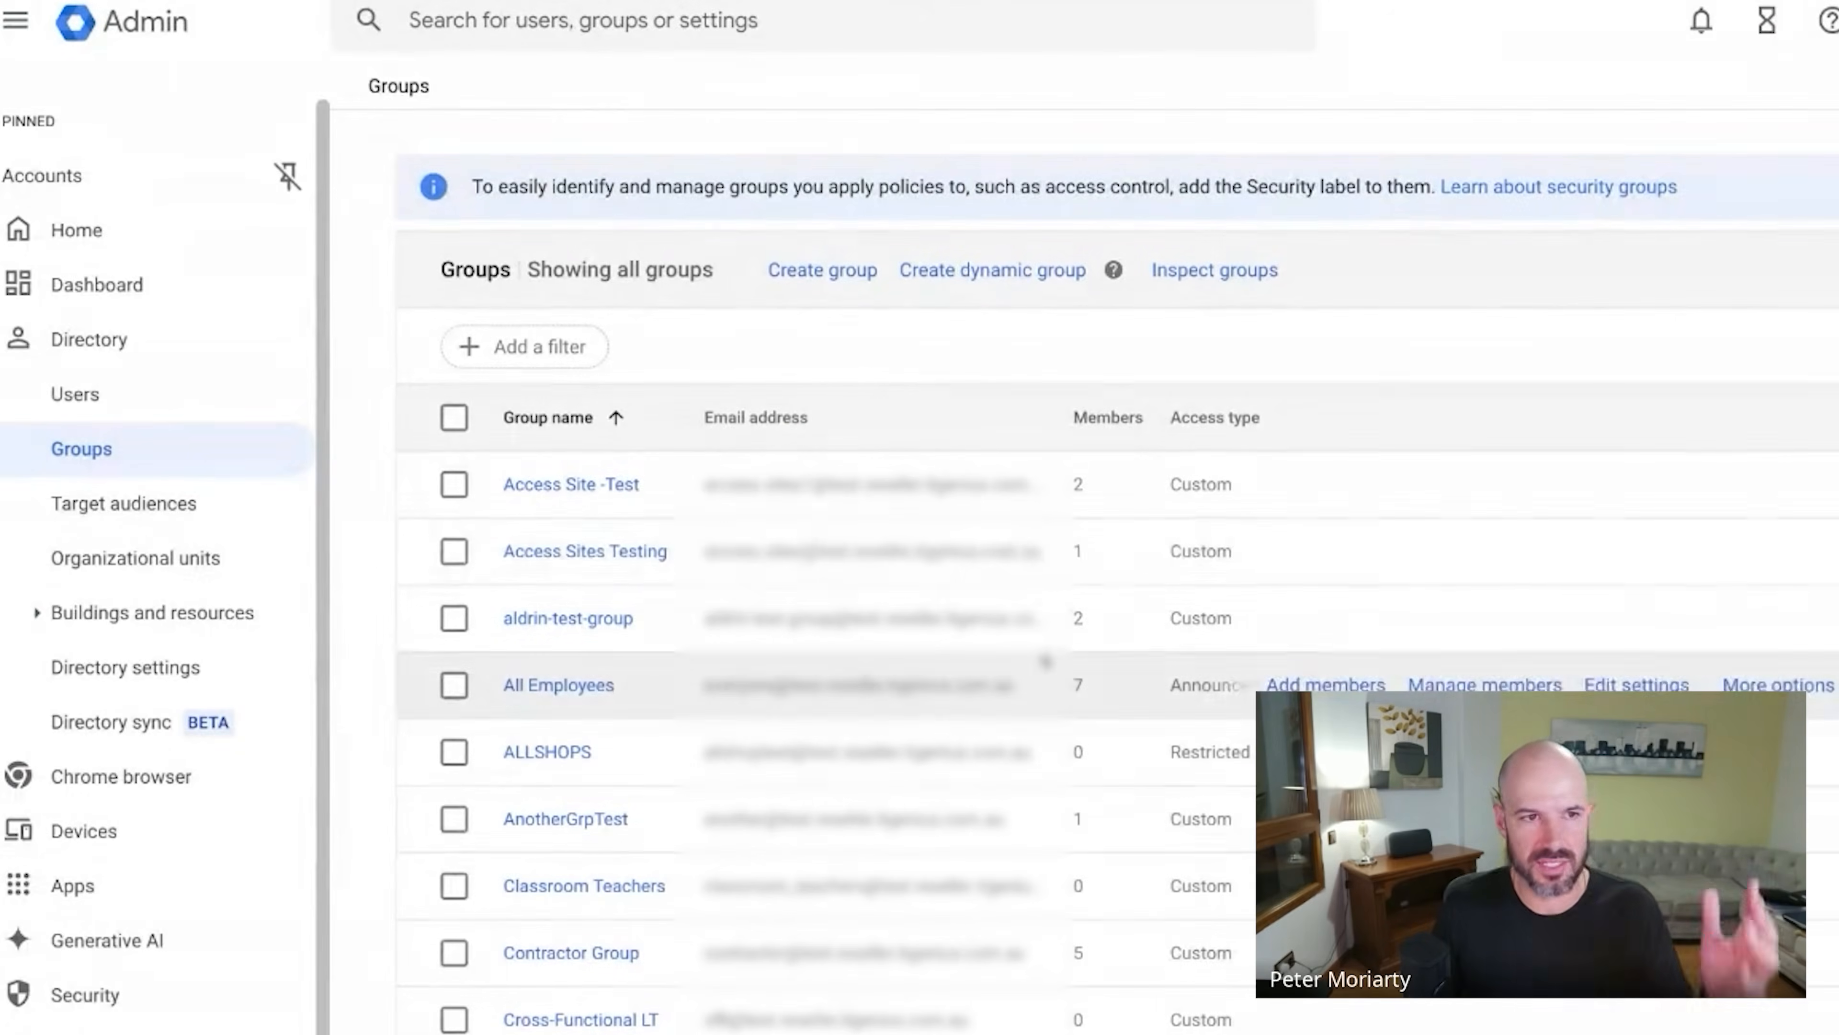
{"action": "left_click", "coordinate": [822, 270]}
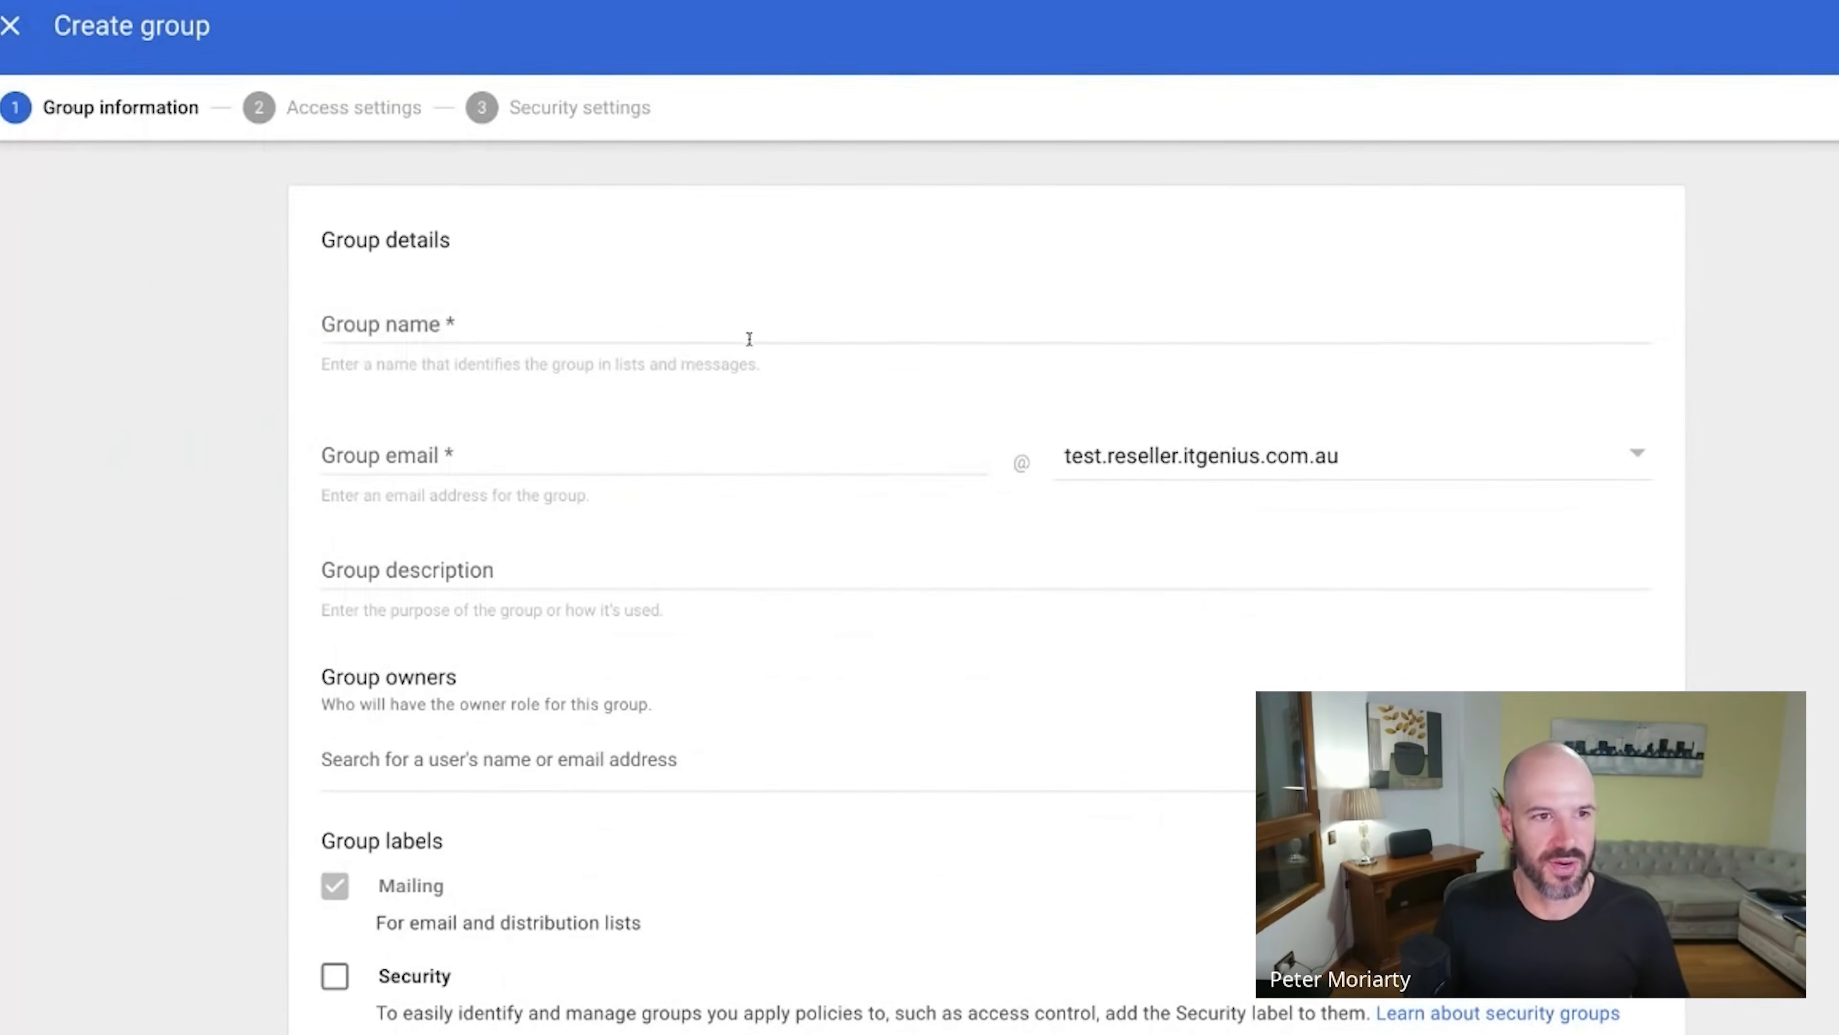
{"action": "left_click", "coordinate": [548, 329]}
{"action": "type", "text": "Finance"}
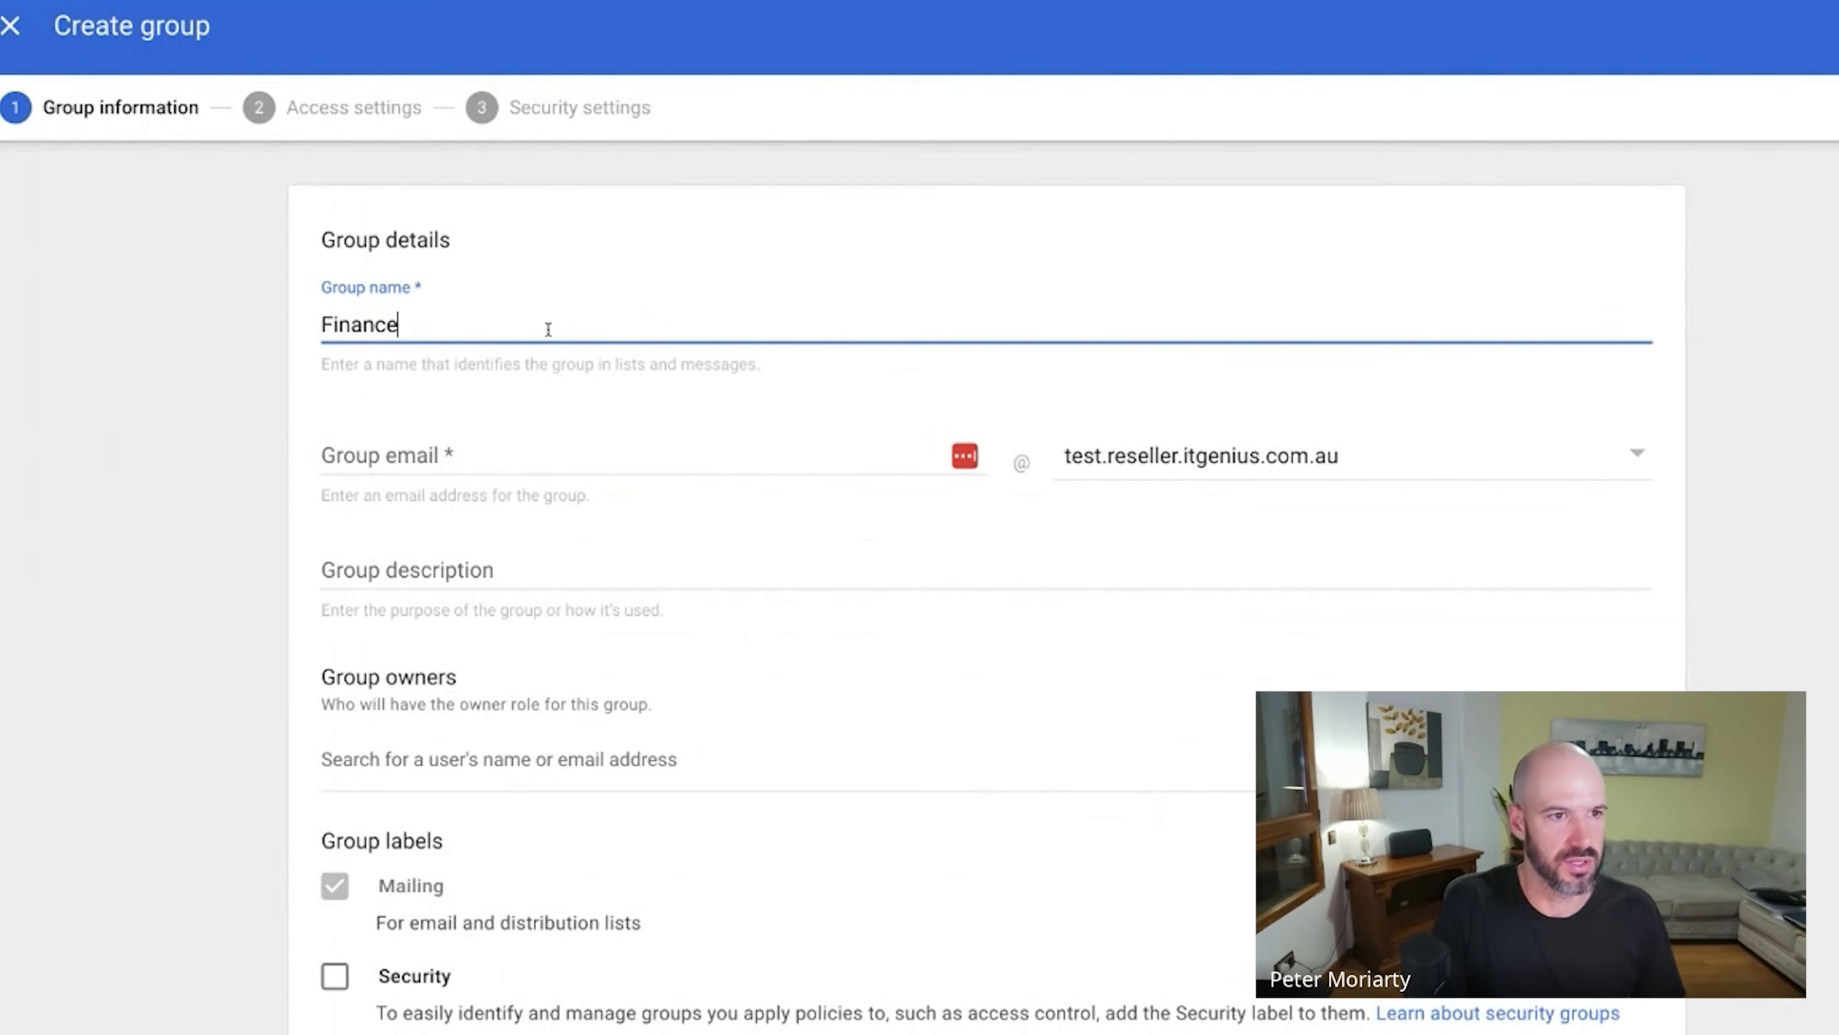
{"action": "key", "text": "Tab"}
{"action": "type", "text": "finance"}
{"action": "key", "text": "Tab"}
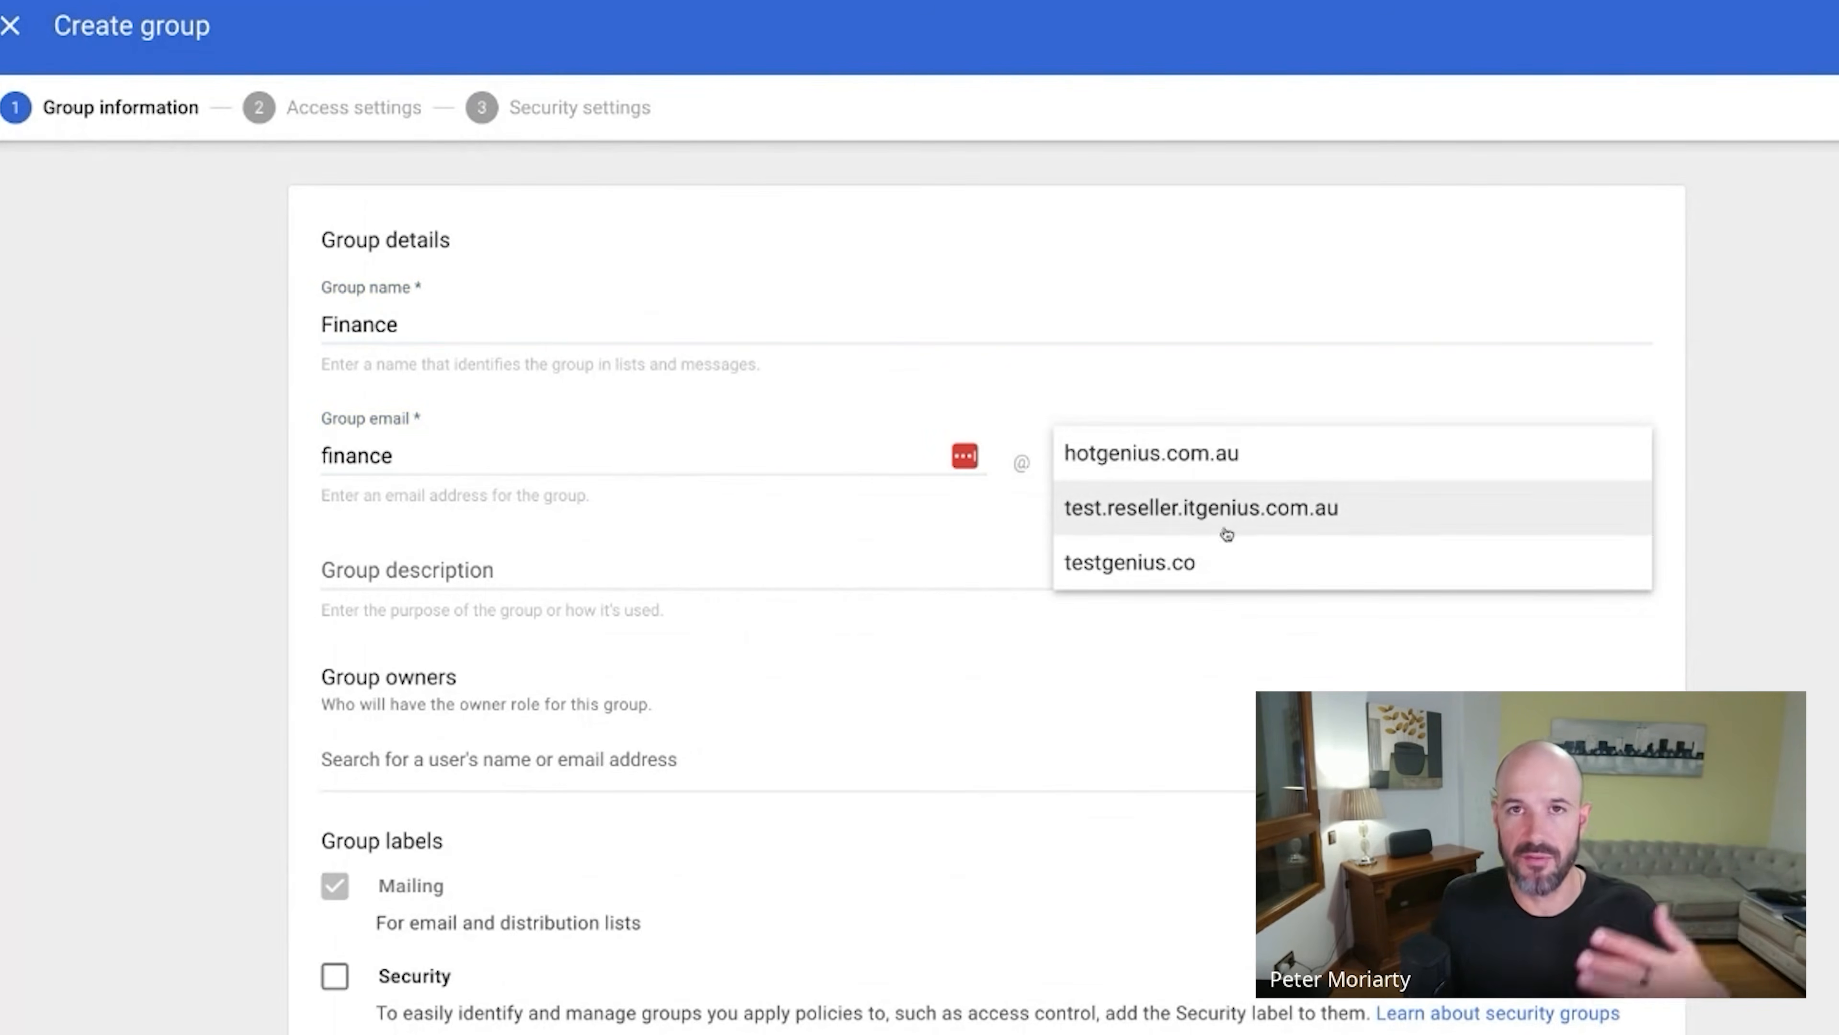
{"action": "left_click", "coordinate": [1211, 561]}
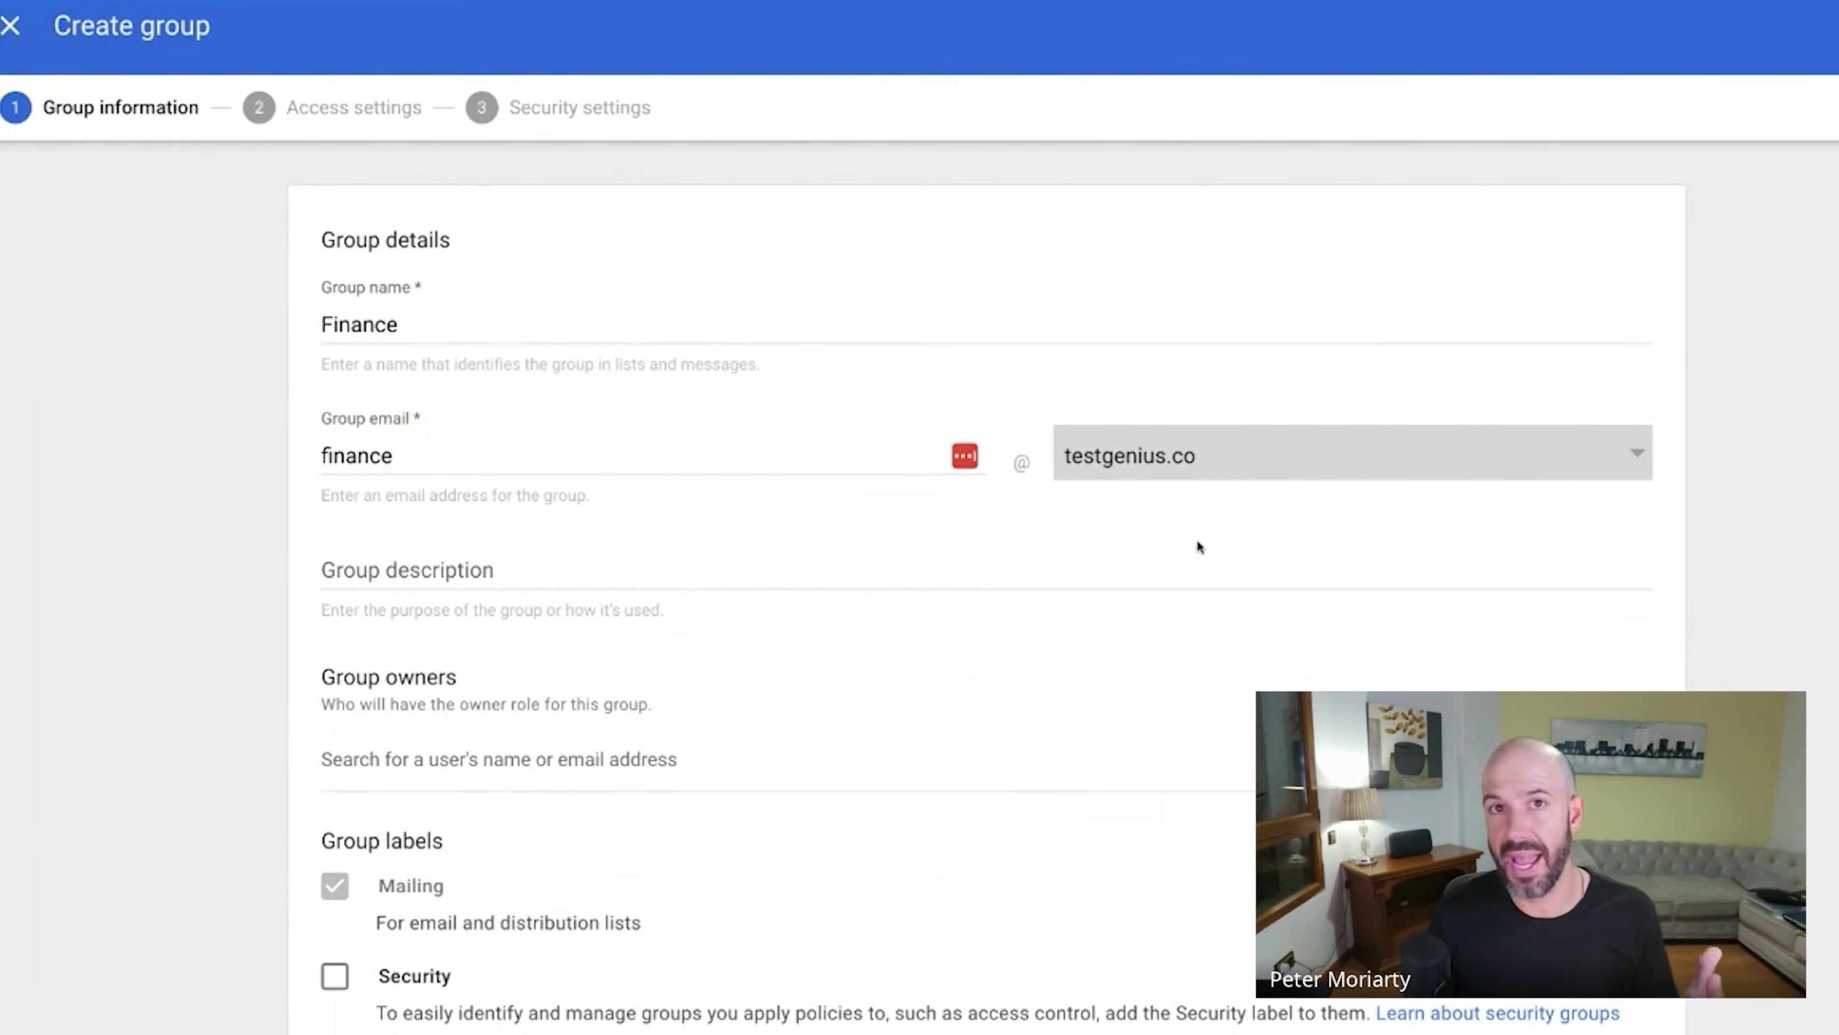
{"action": "left_click", "coordinate": [1263, 468]}
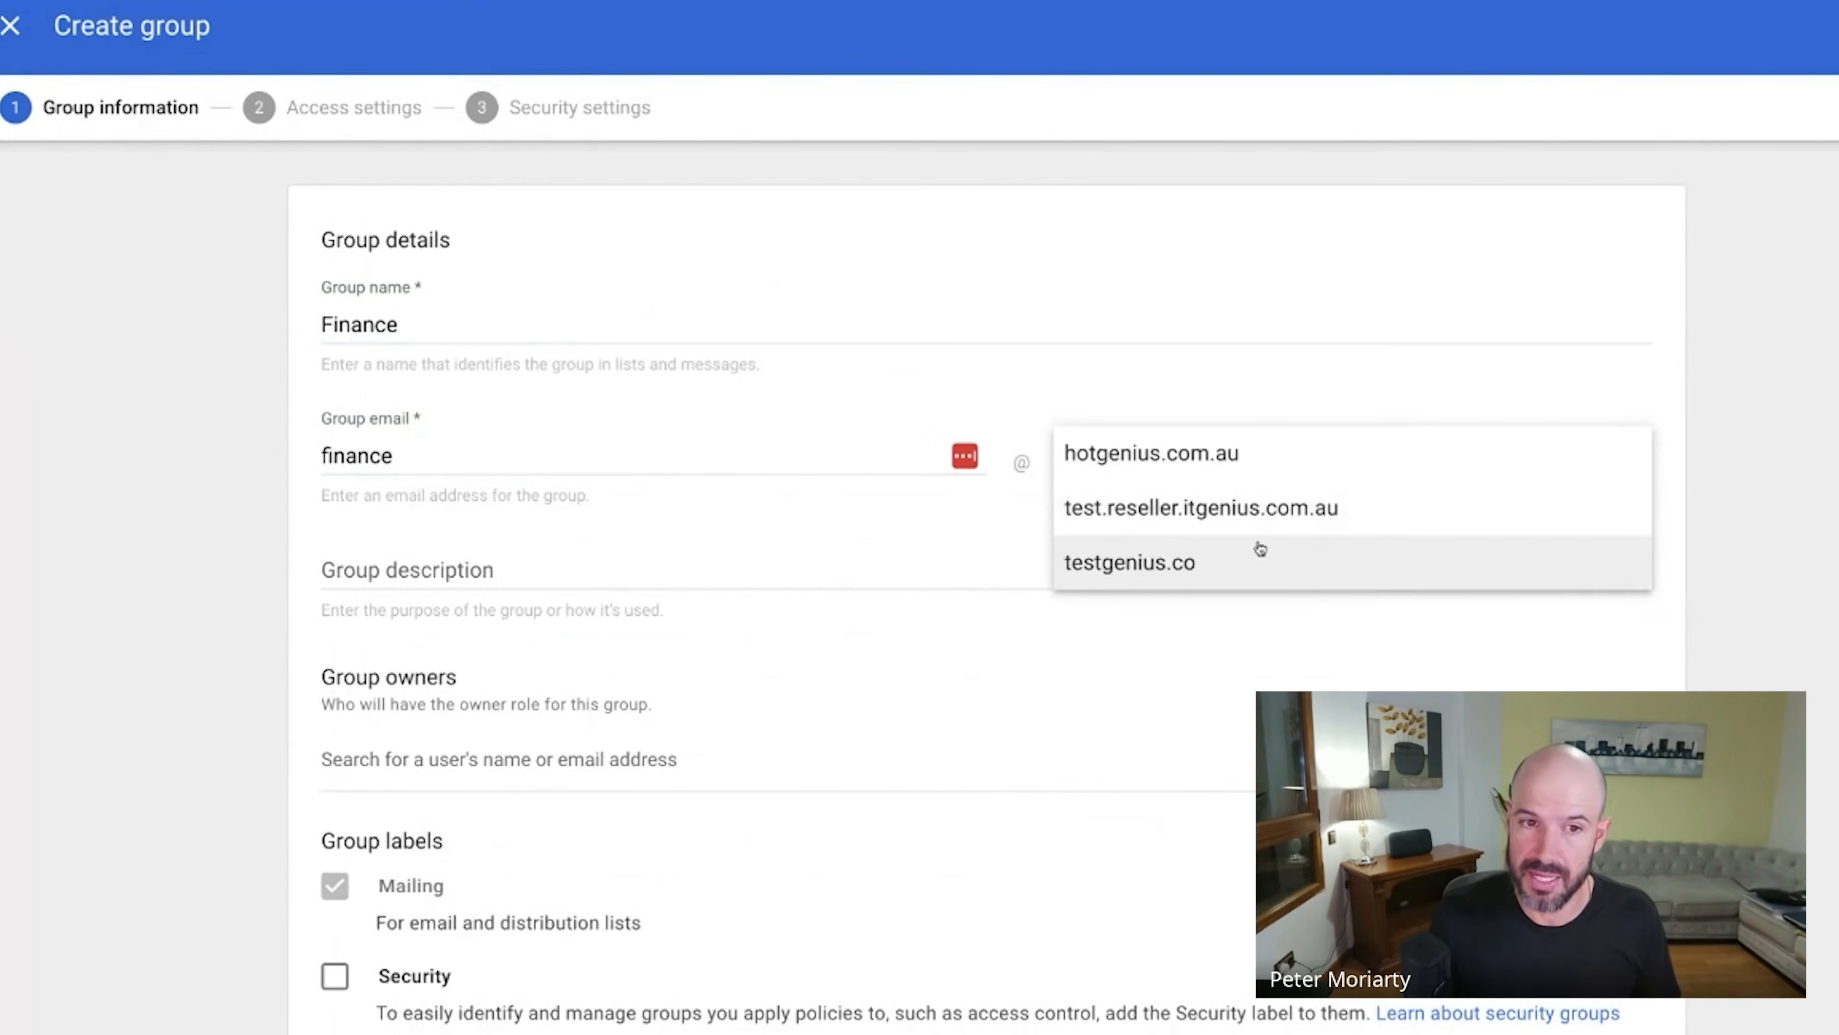
{"action": "left_click", "coordinate": [1338, 558]}
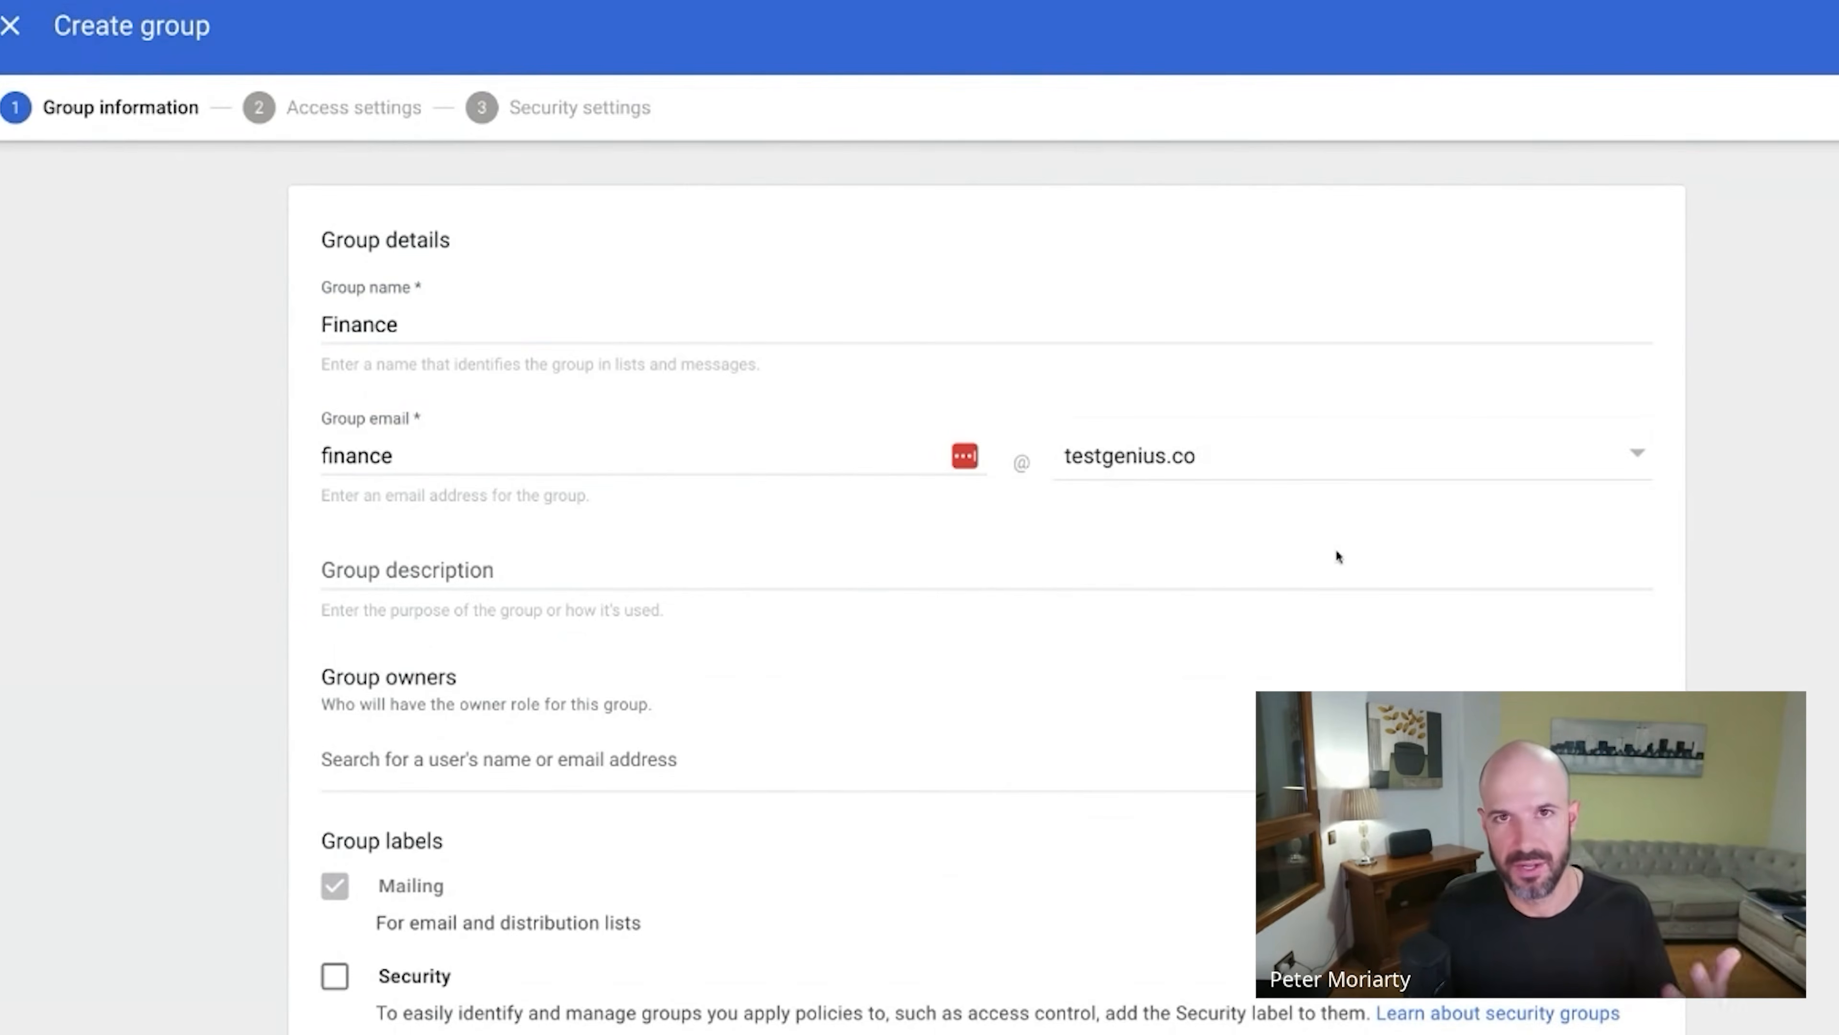
{"action": "left_click", "coordinate": [483, 754]}
{"action": "type", "text": "peter"}
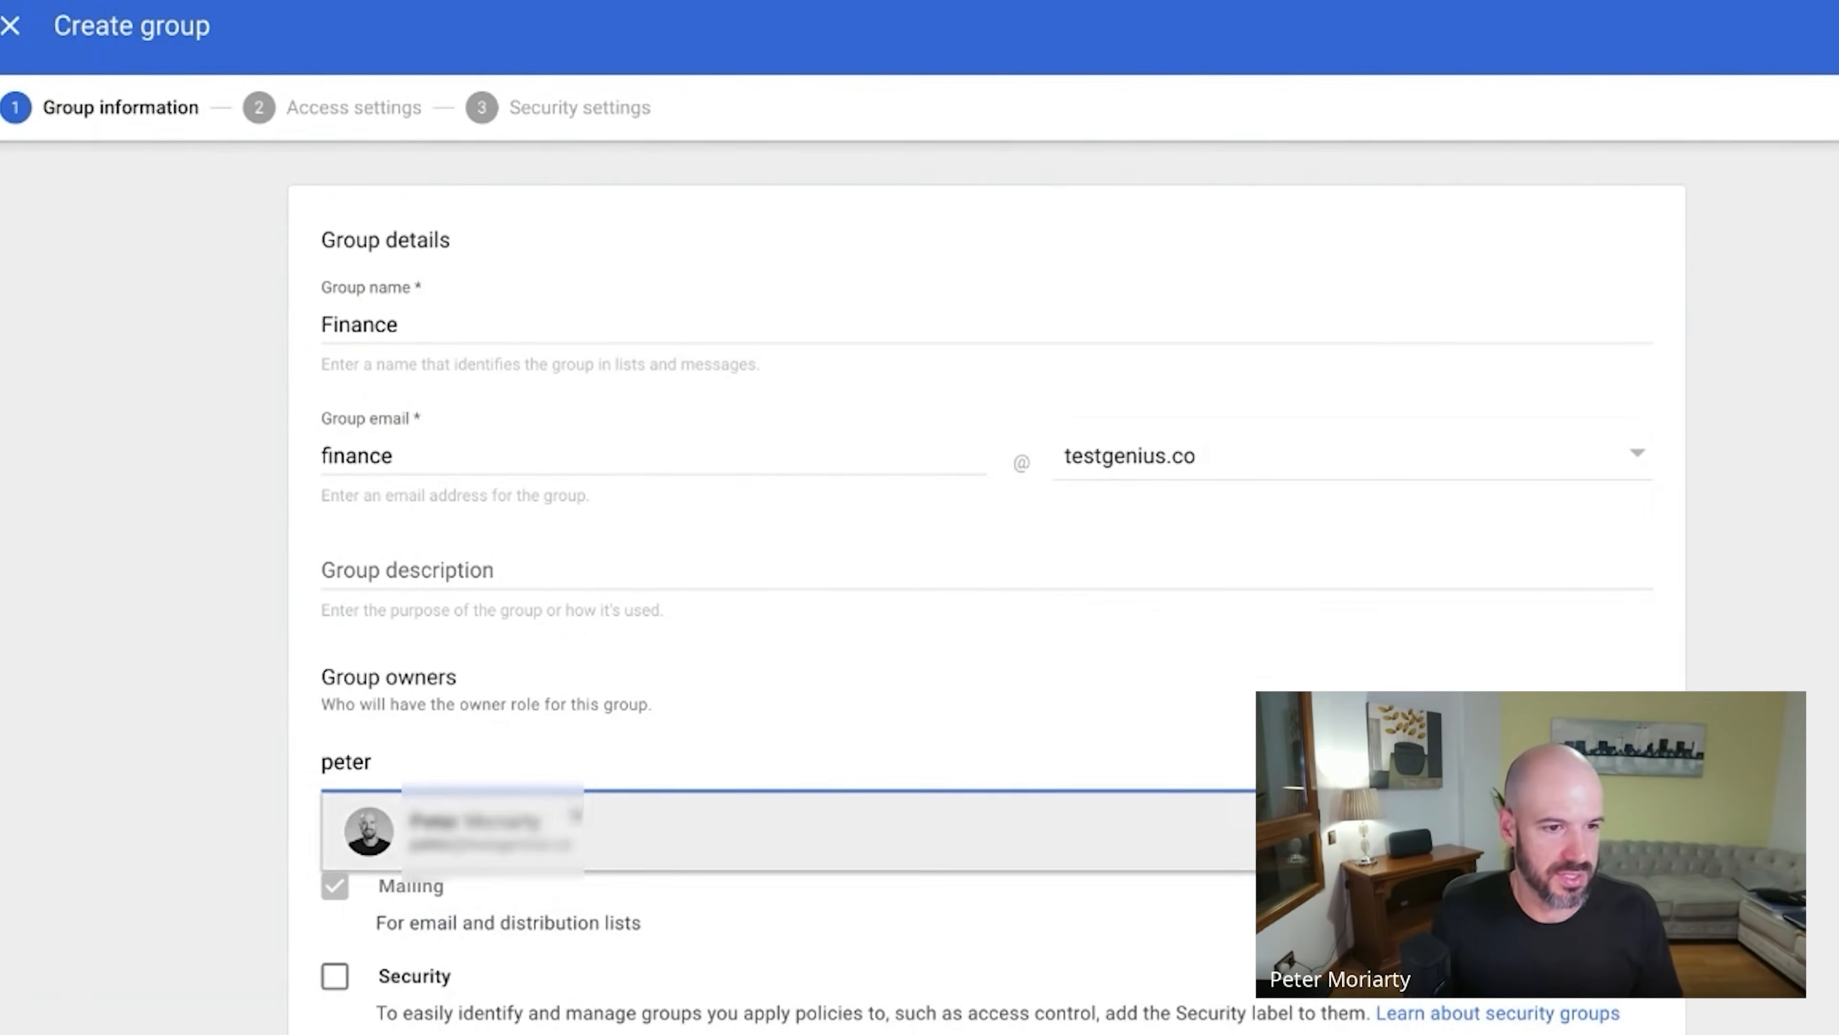
{"action": "left_click", "coordinate": [660, 845]}
{"action": "left_click", "coordinate": [339, 977]}
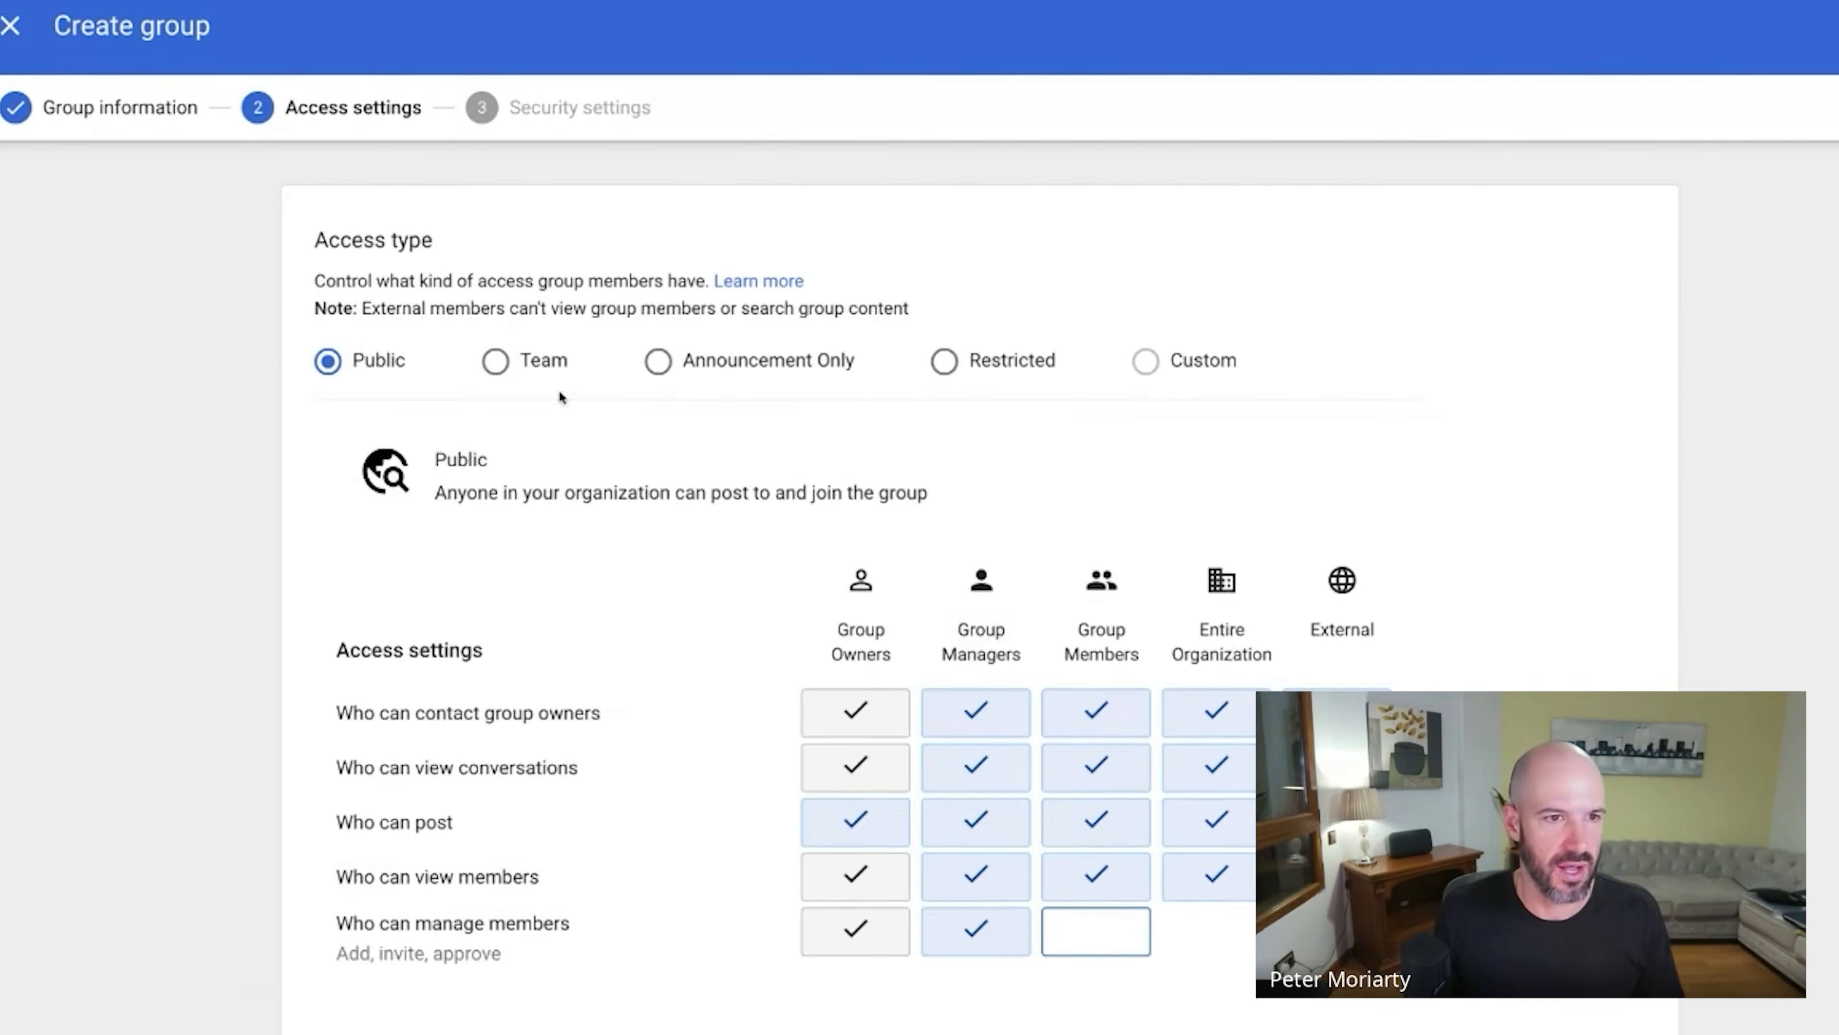
Give Finance Team access with invite-only joining and create the group.
{"action": "left_click", "coordinate": [527, 369]}
{"action": "scroll", "coordinate": [710, 696], "scroll_direction": "down", "scroll_amount": 2}
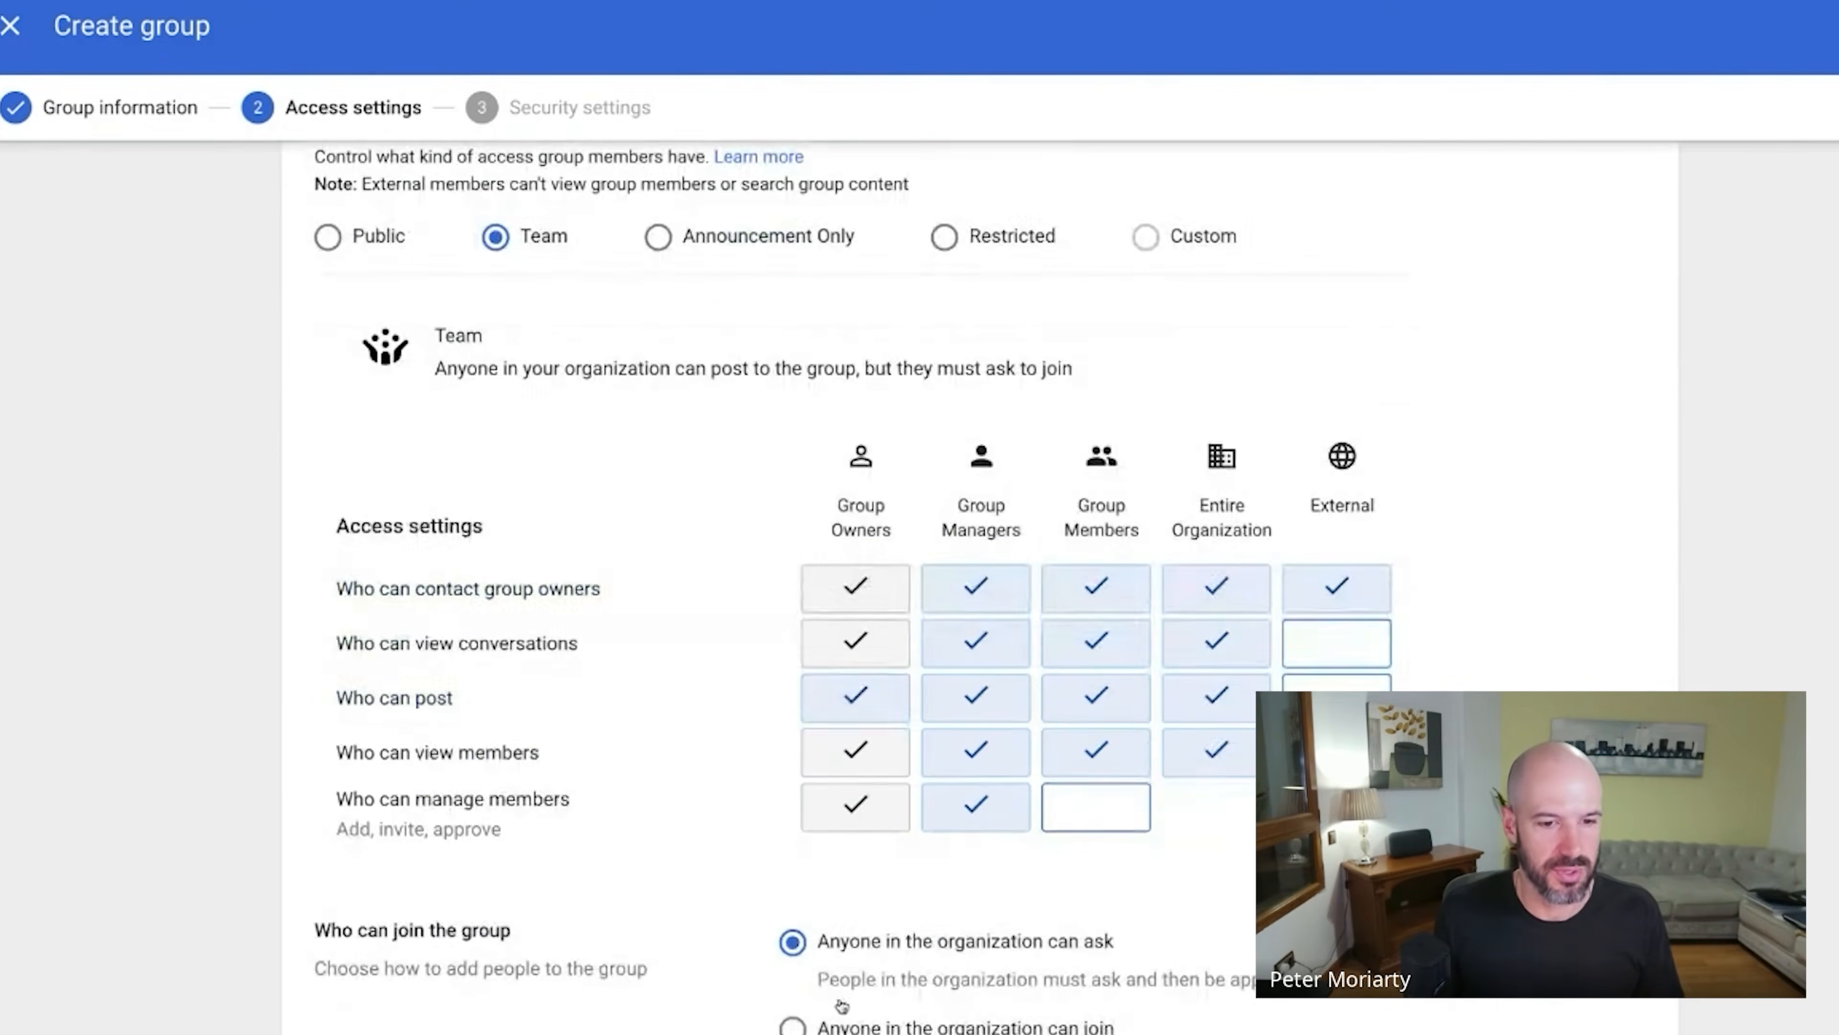
{"action": "left_click", "coordinate": [862, 588]}
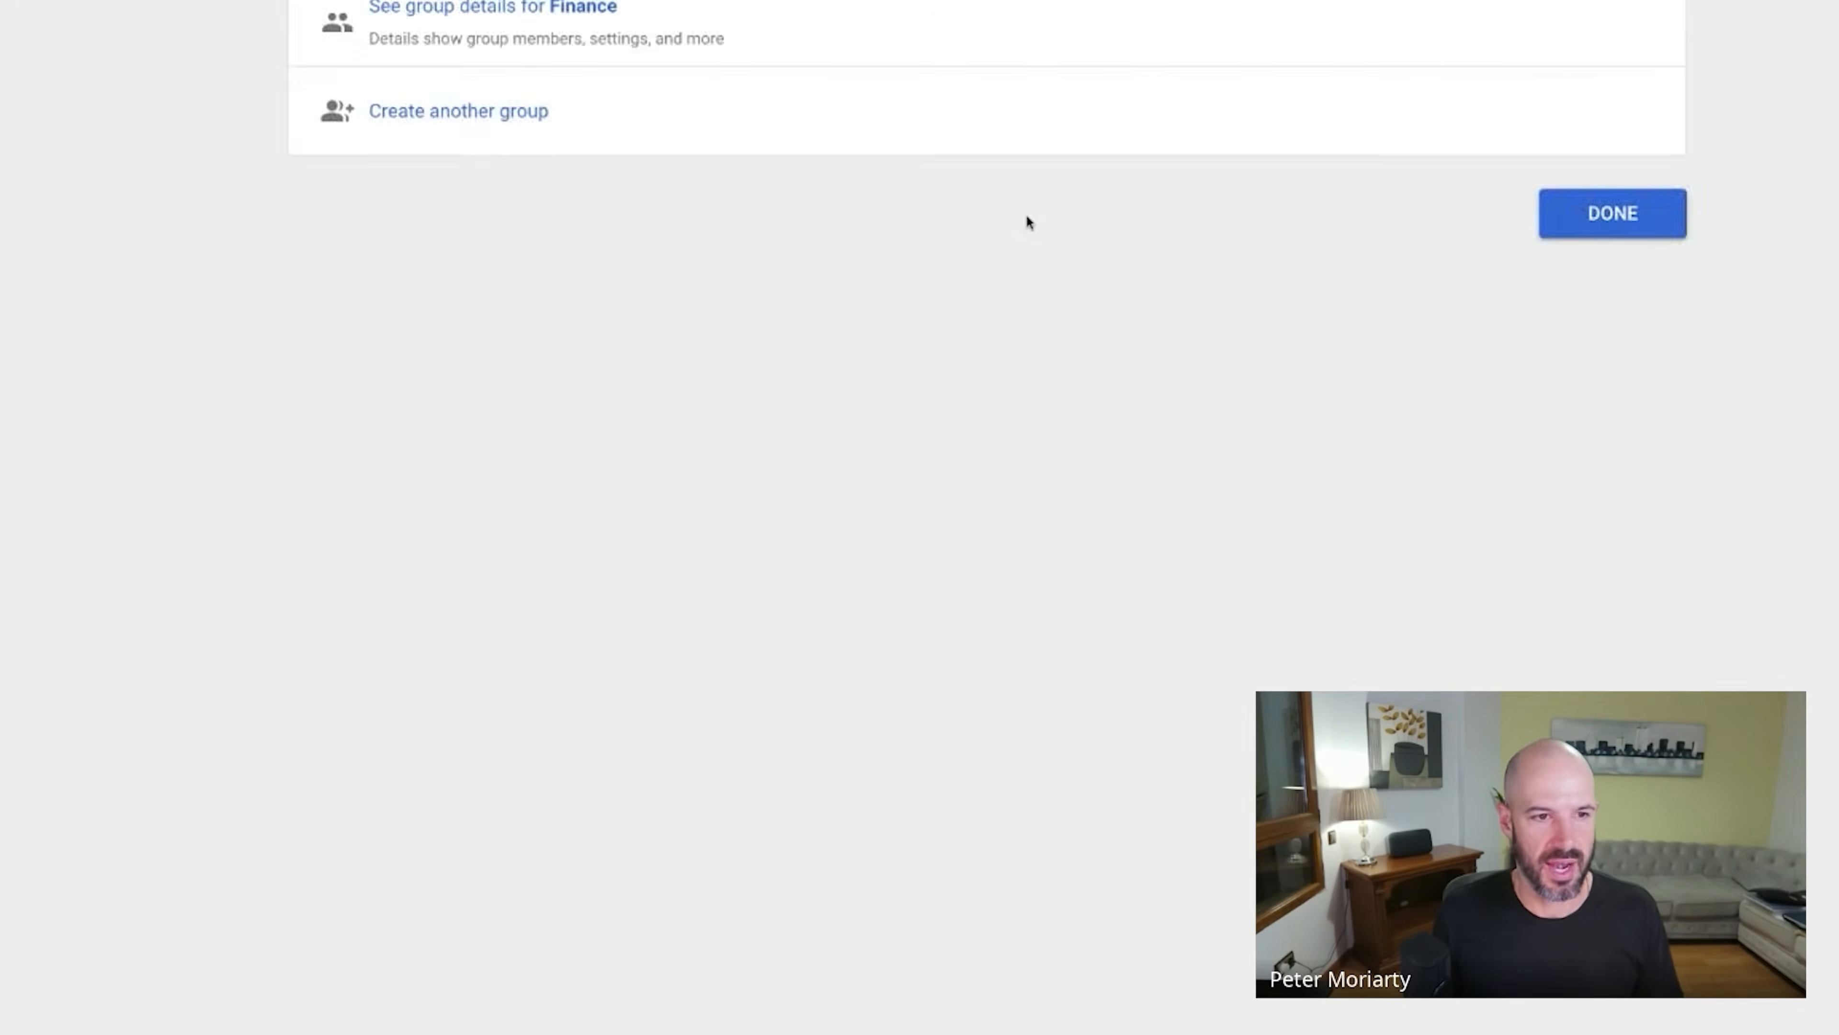
{"action": "scroll", "coordinate": [1026, 218], "scroll_direction": "up", "scroll_amount": 6}
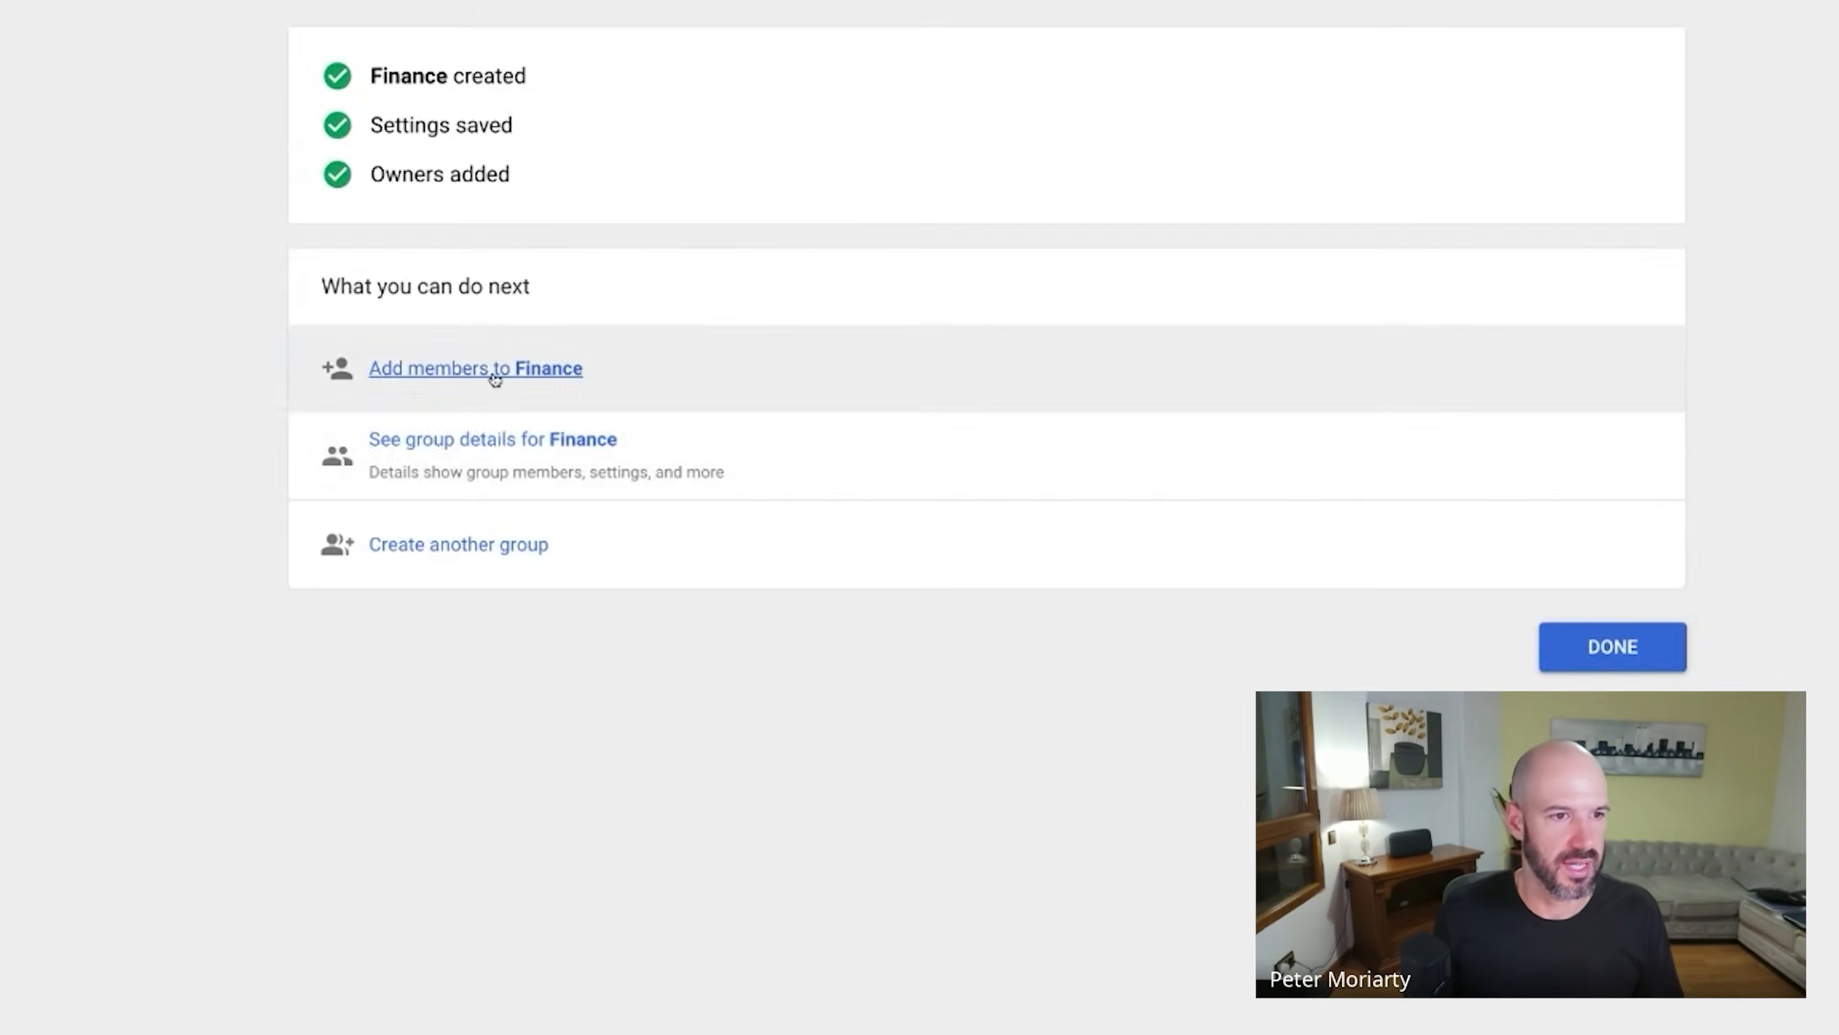
{"action": "left_click", "coordinate": [499, 370]}
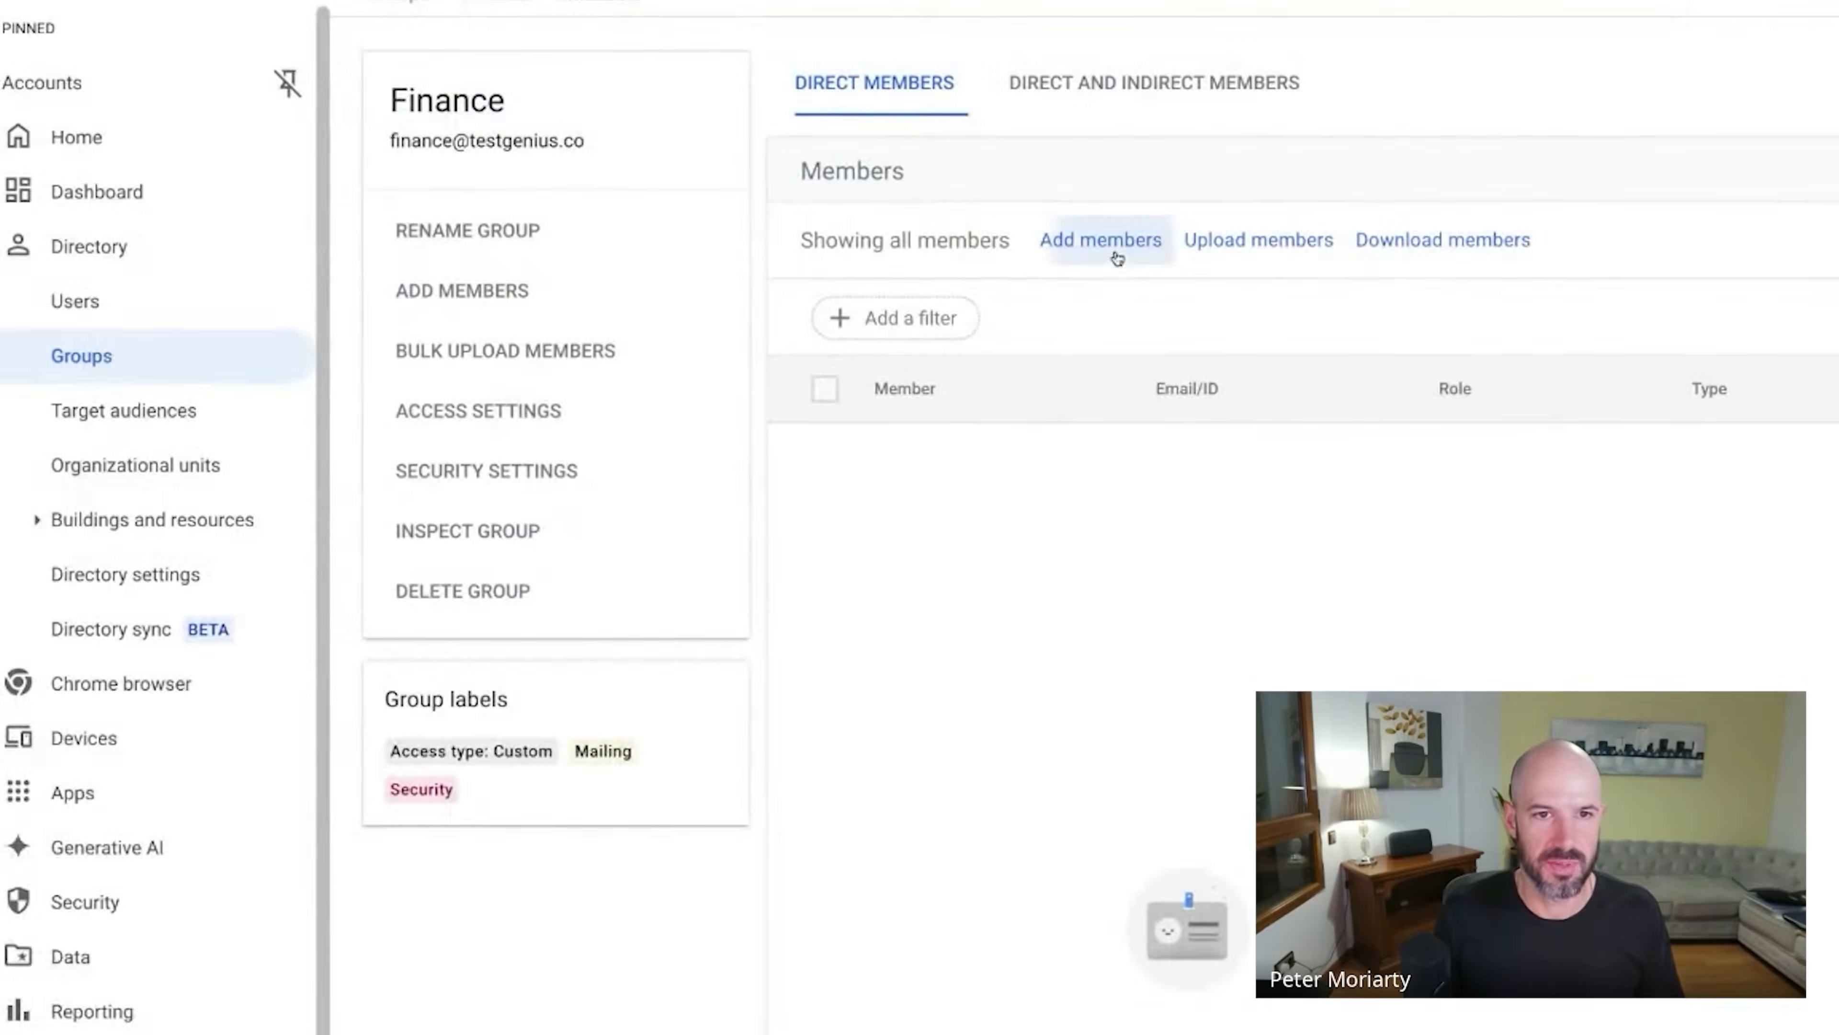
Add one user, found by name search, to Finance and return to the Groups list.
{"action": "left_click", "coordinate": [1101, 241]}
{"action": "type", "text": "jeri"}
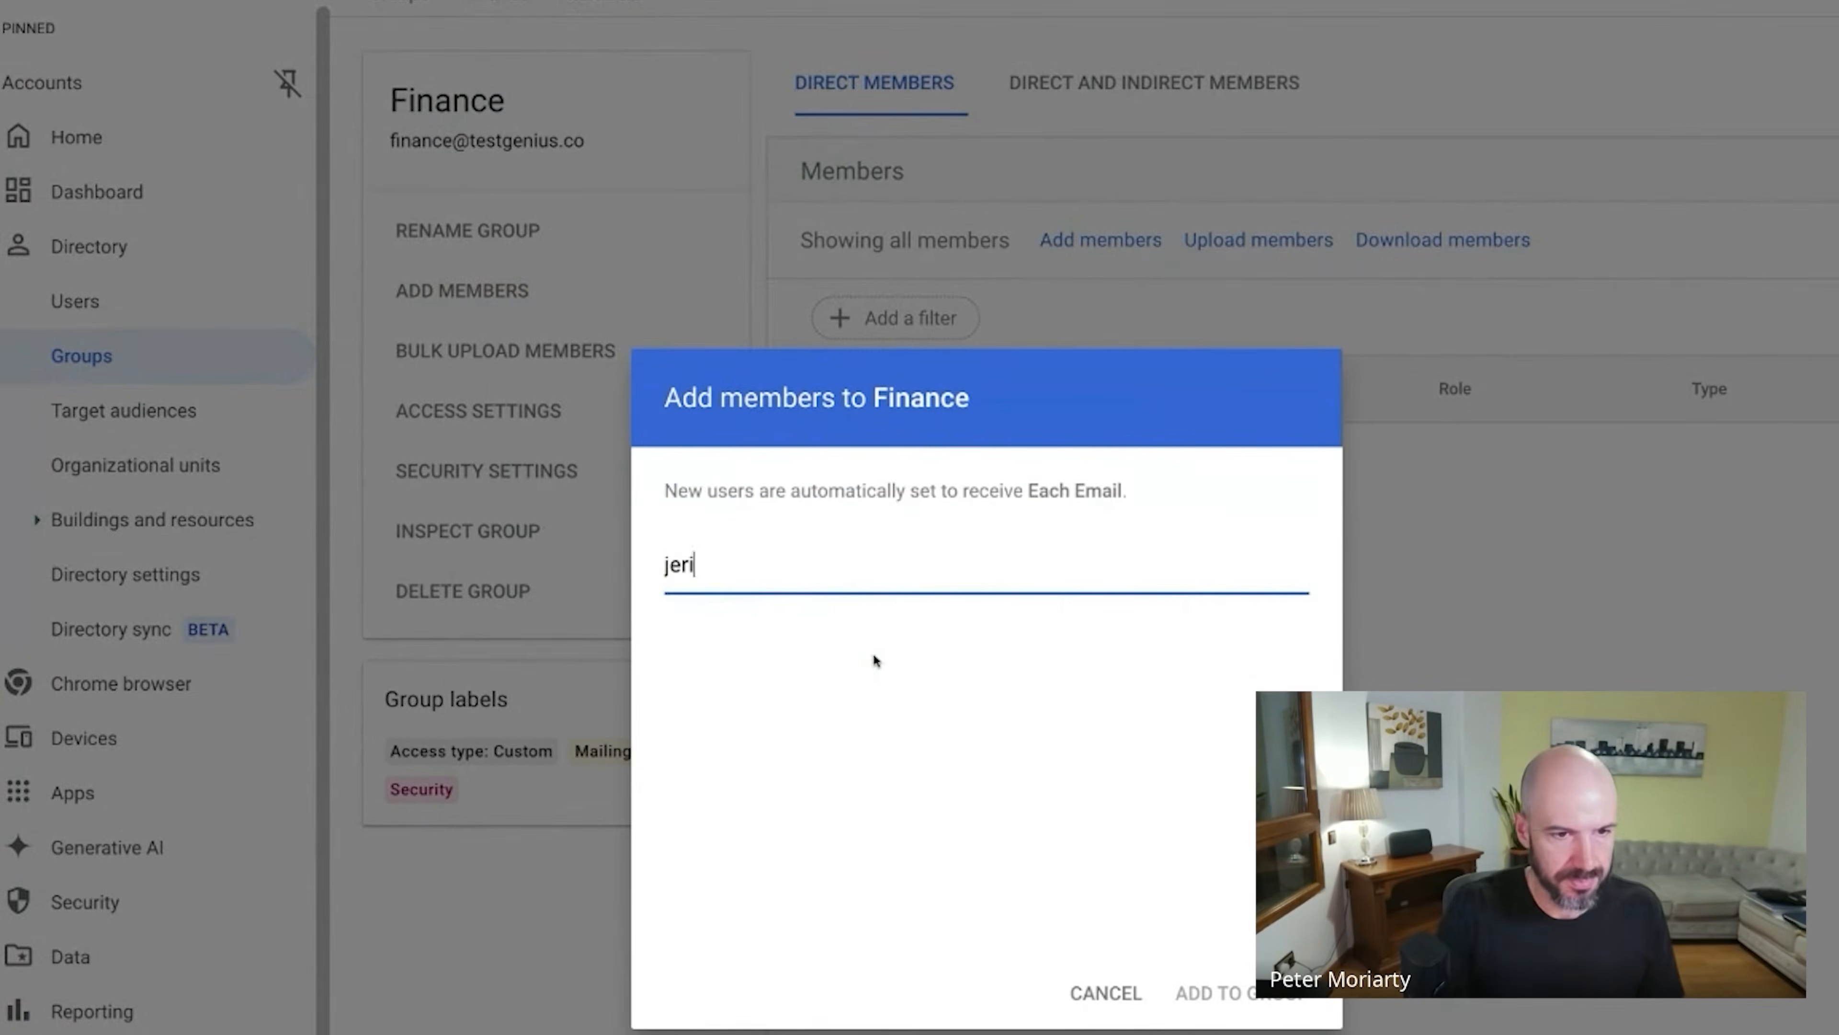
{"action": "left_click", "coordinate": [903, 713]}
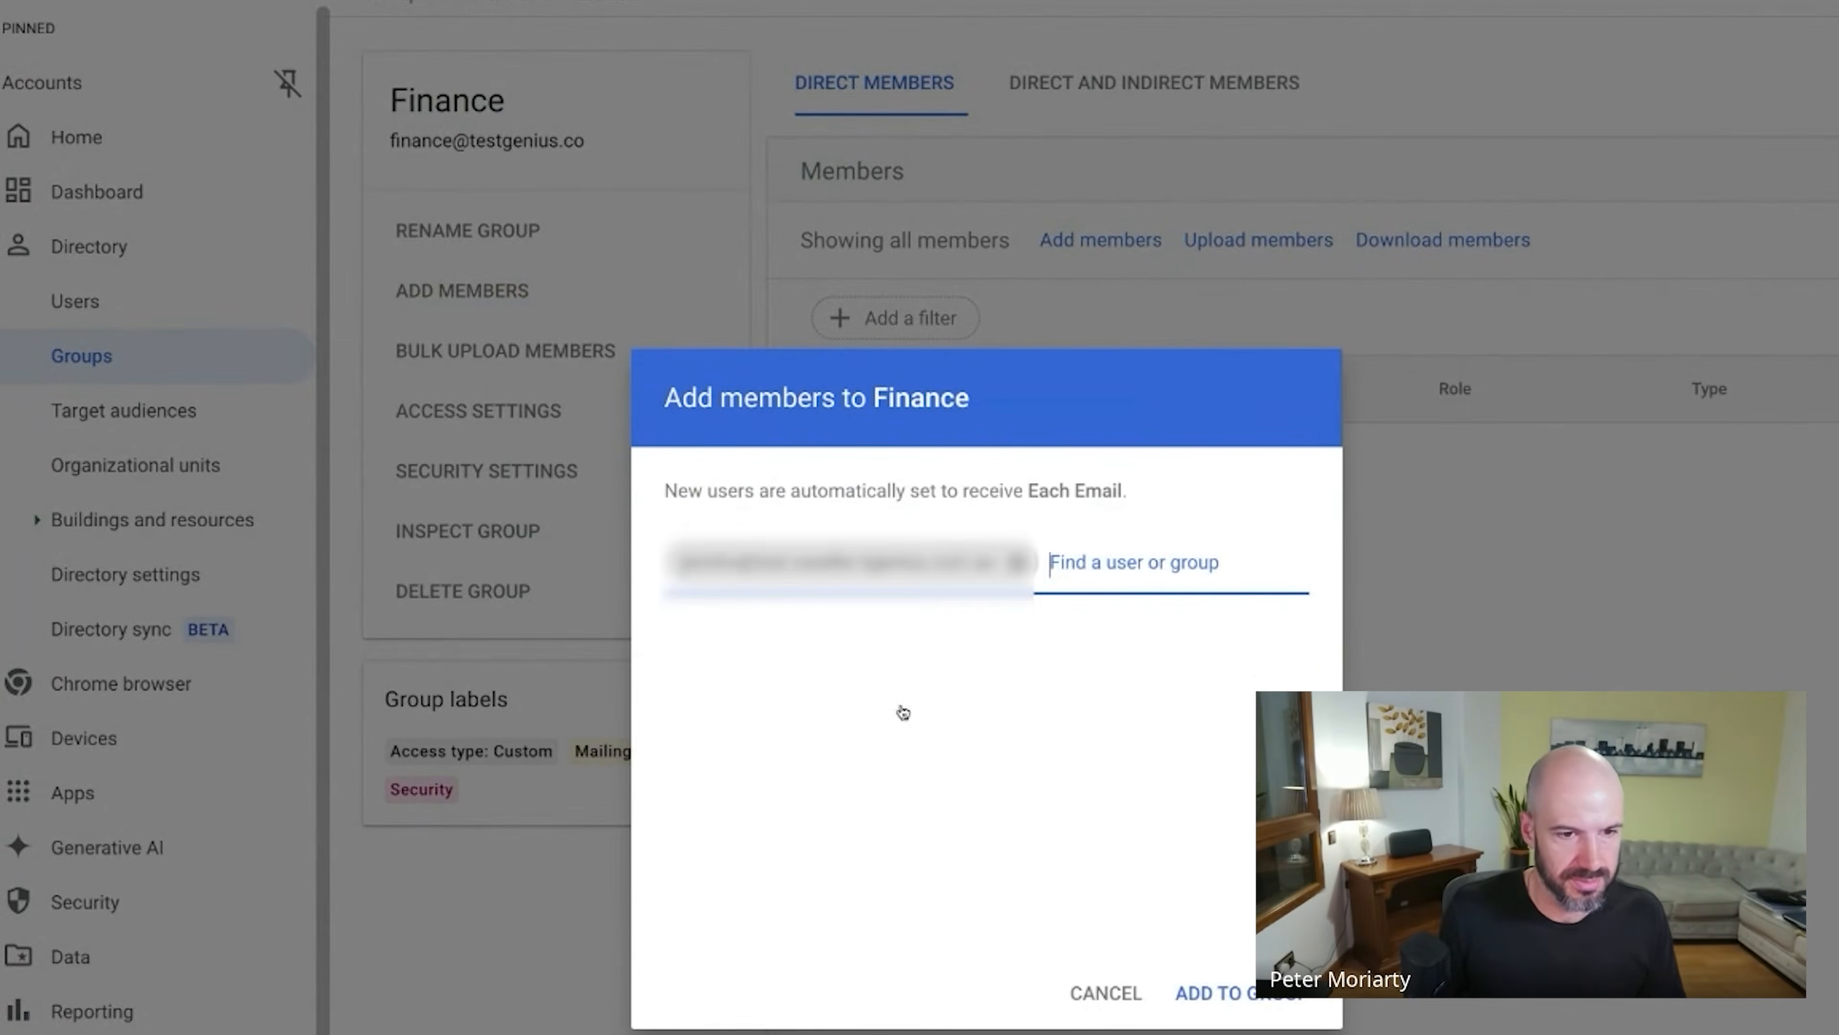
{"action": "left_click", "coordinate": [1202, 991]}
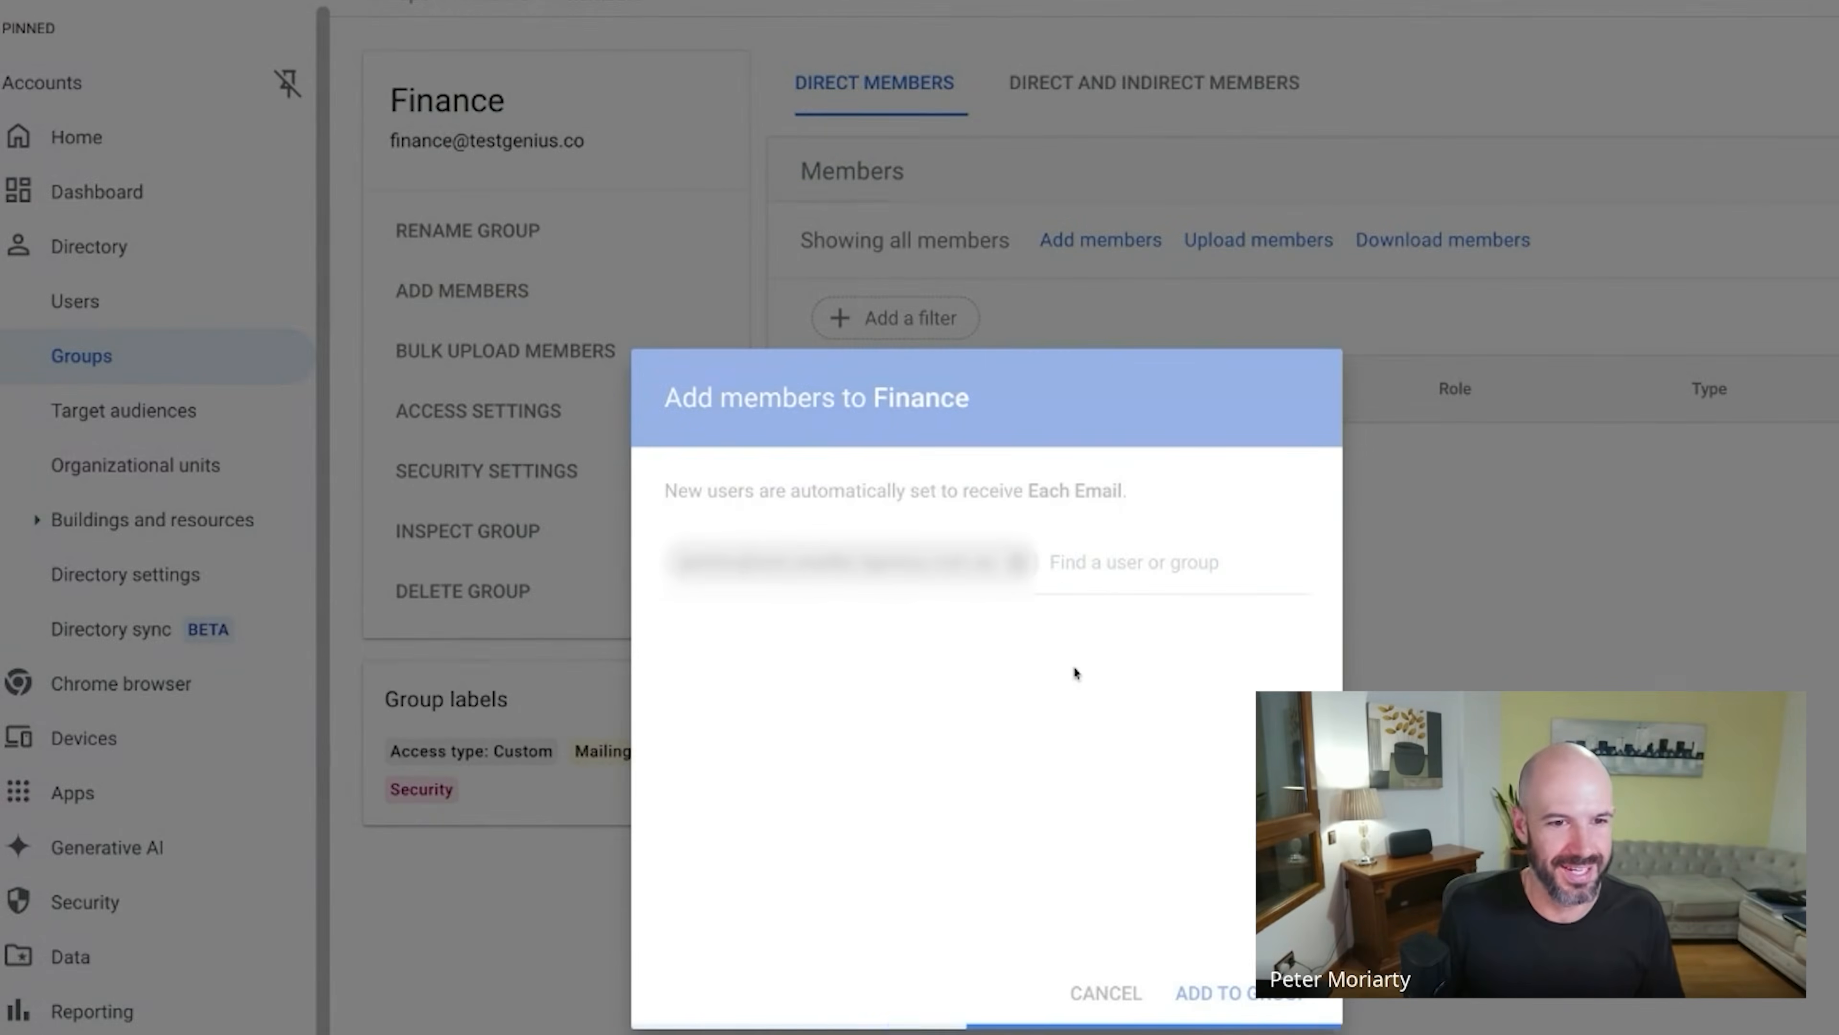
{"action": "scroll", "coordinate": [1014, 645], "scroll_direction": "up", "scroll_amount": 3}
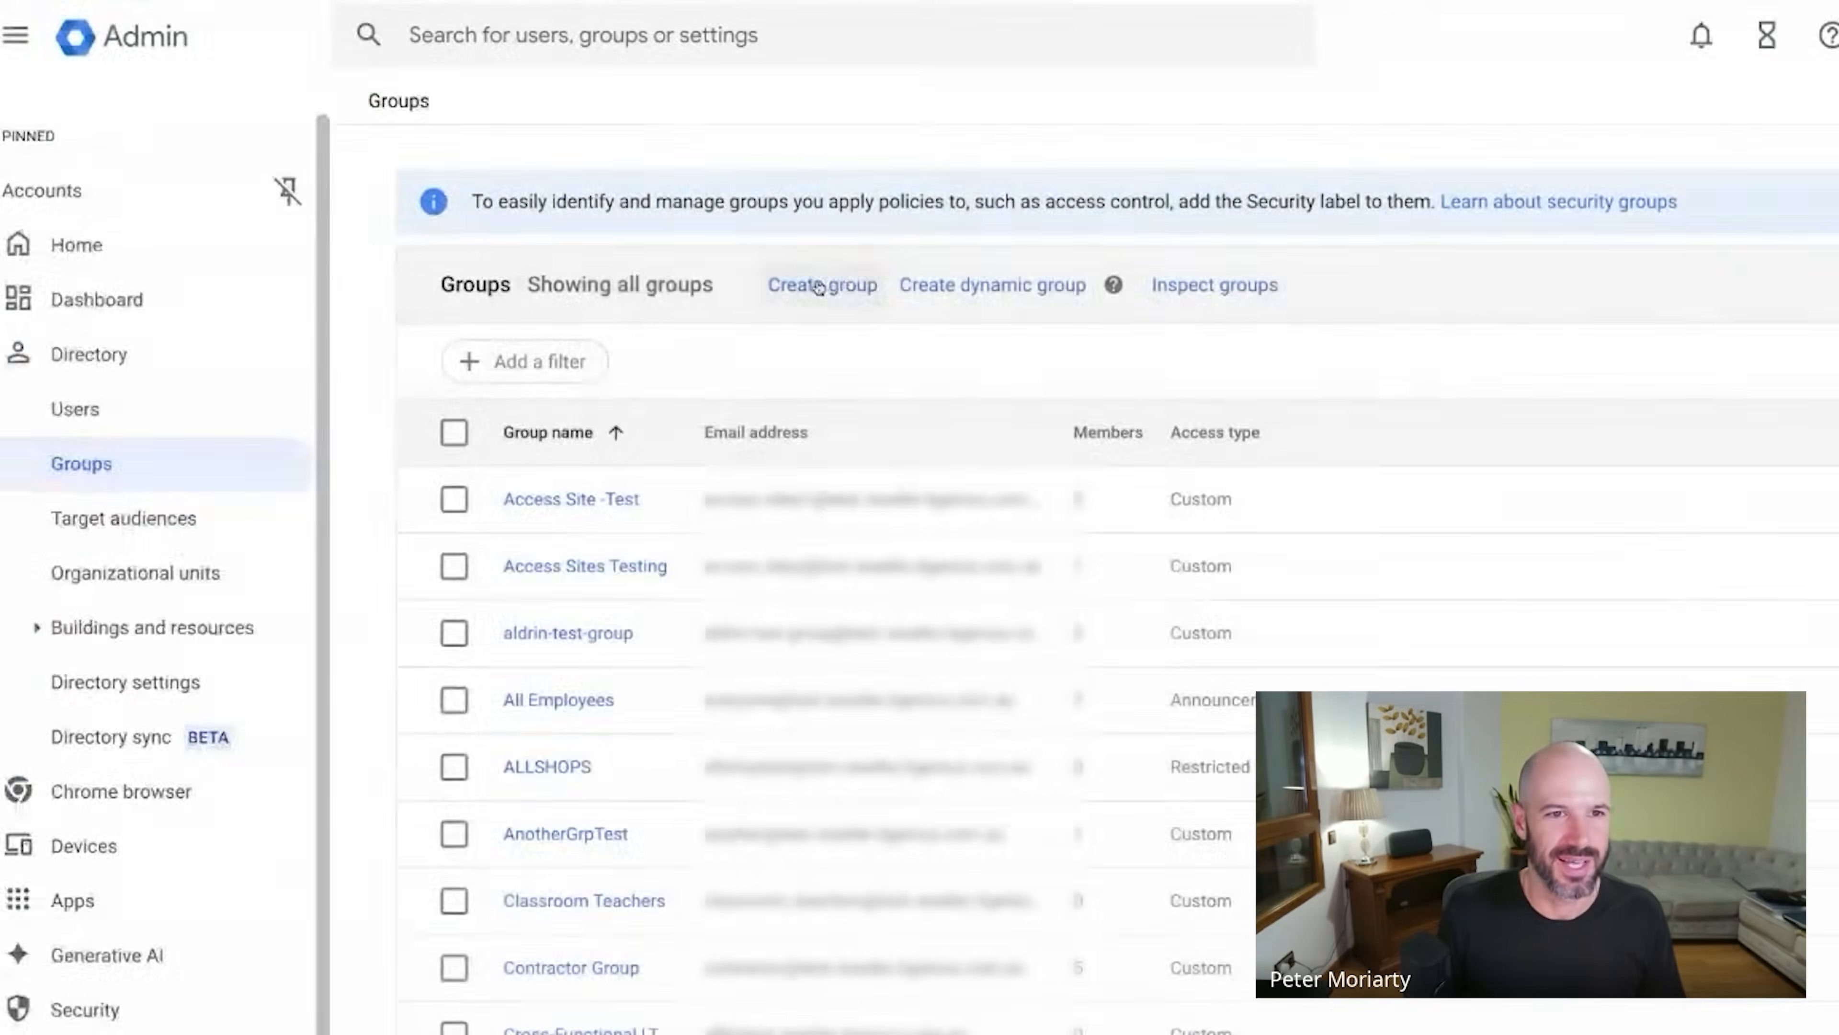
Start a new group with email name 'team' on the testgenius.co domain.
{"action": "left_click", "coordinate": [818, 286]}
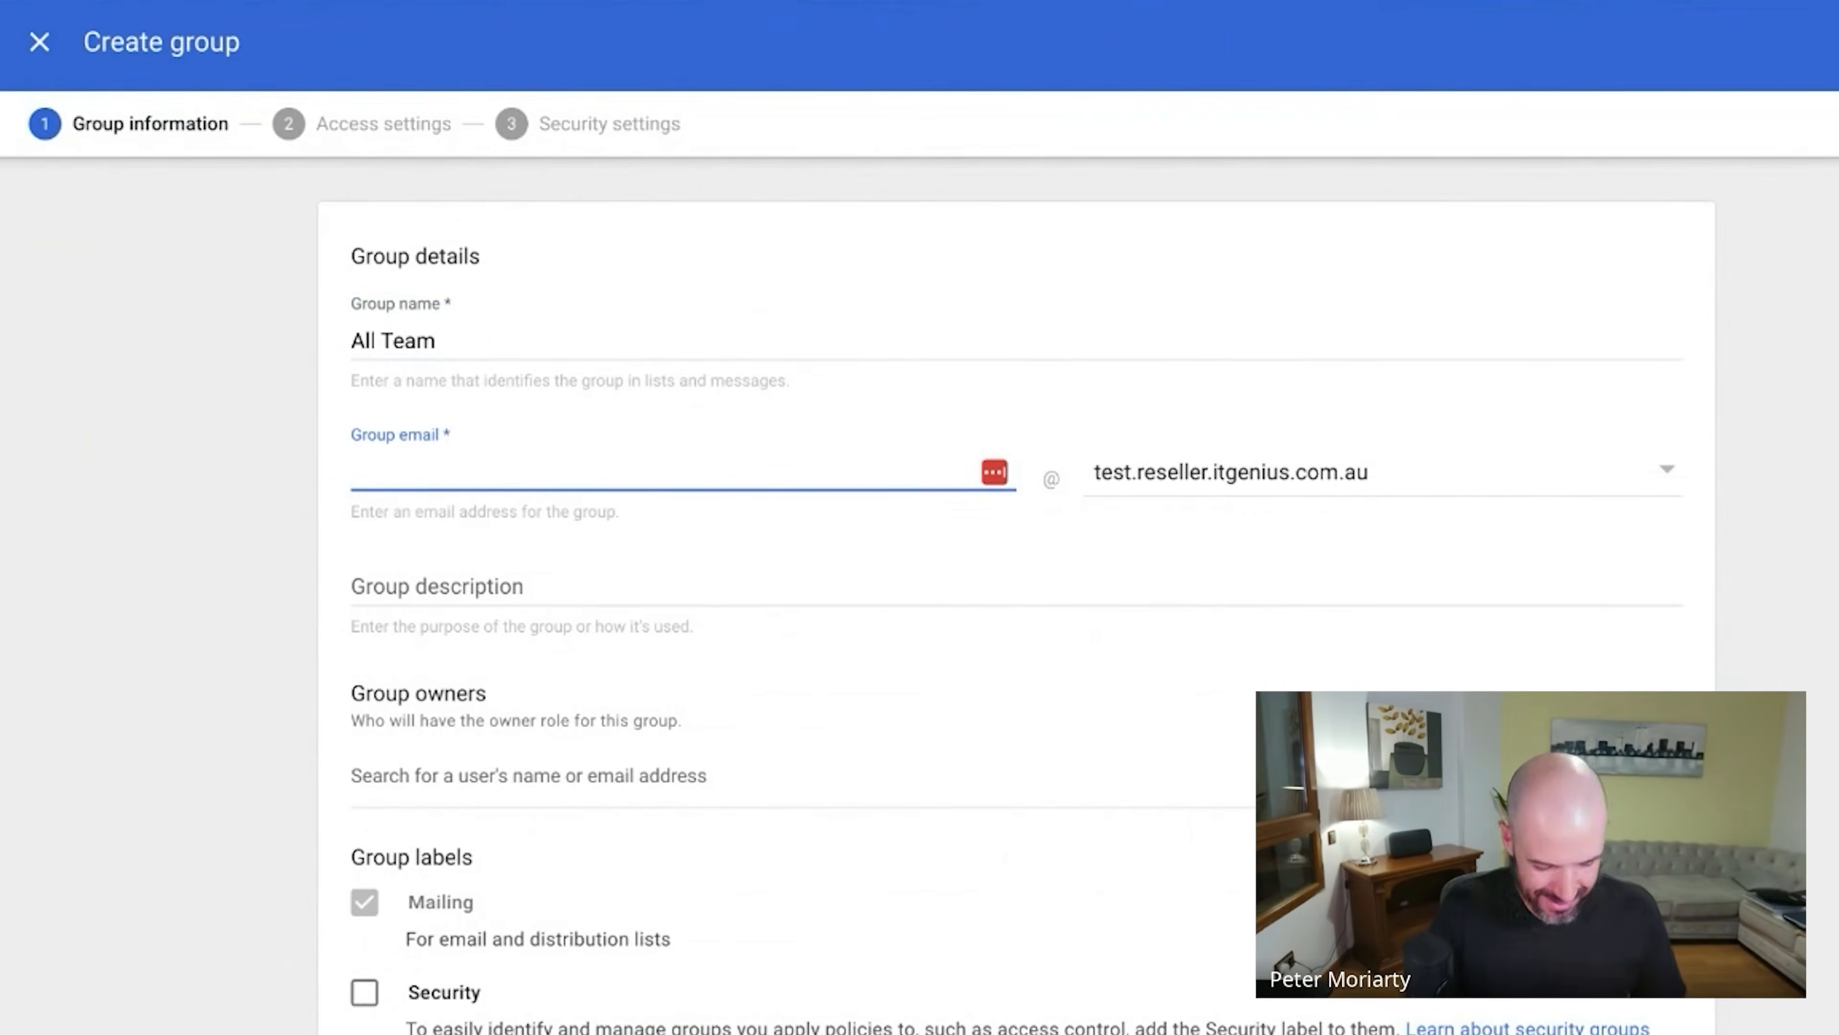
{"action": "type", "text": "team"}
{"action": "left_click", "coordinate": [1375, 471]}
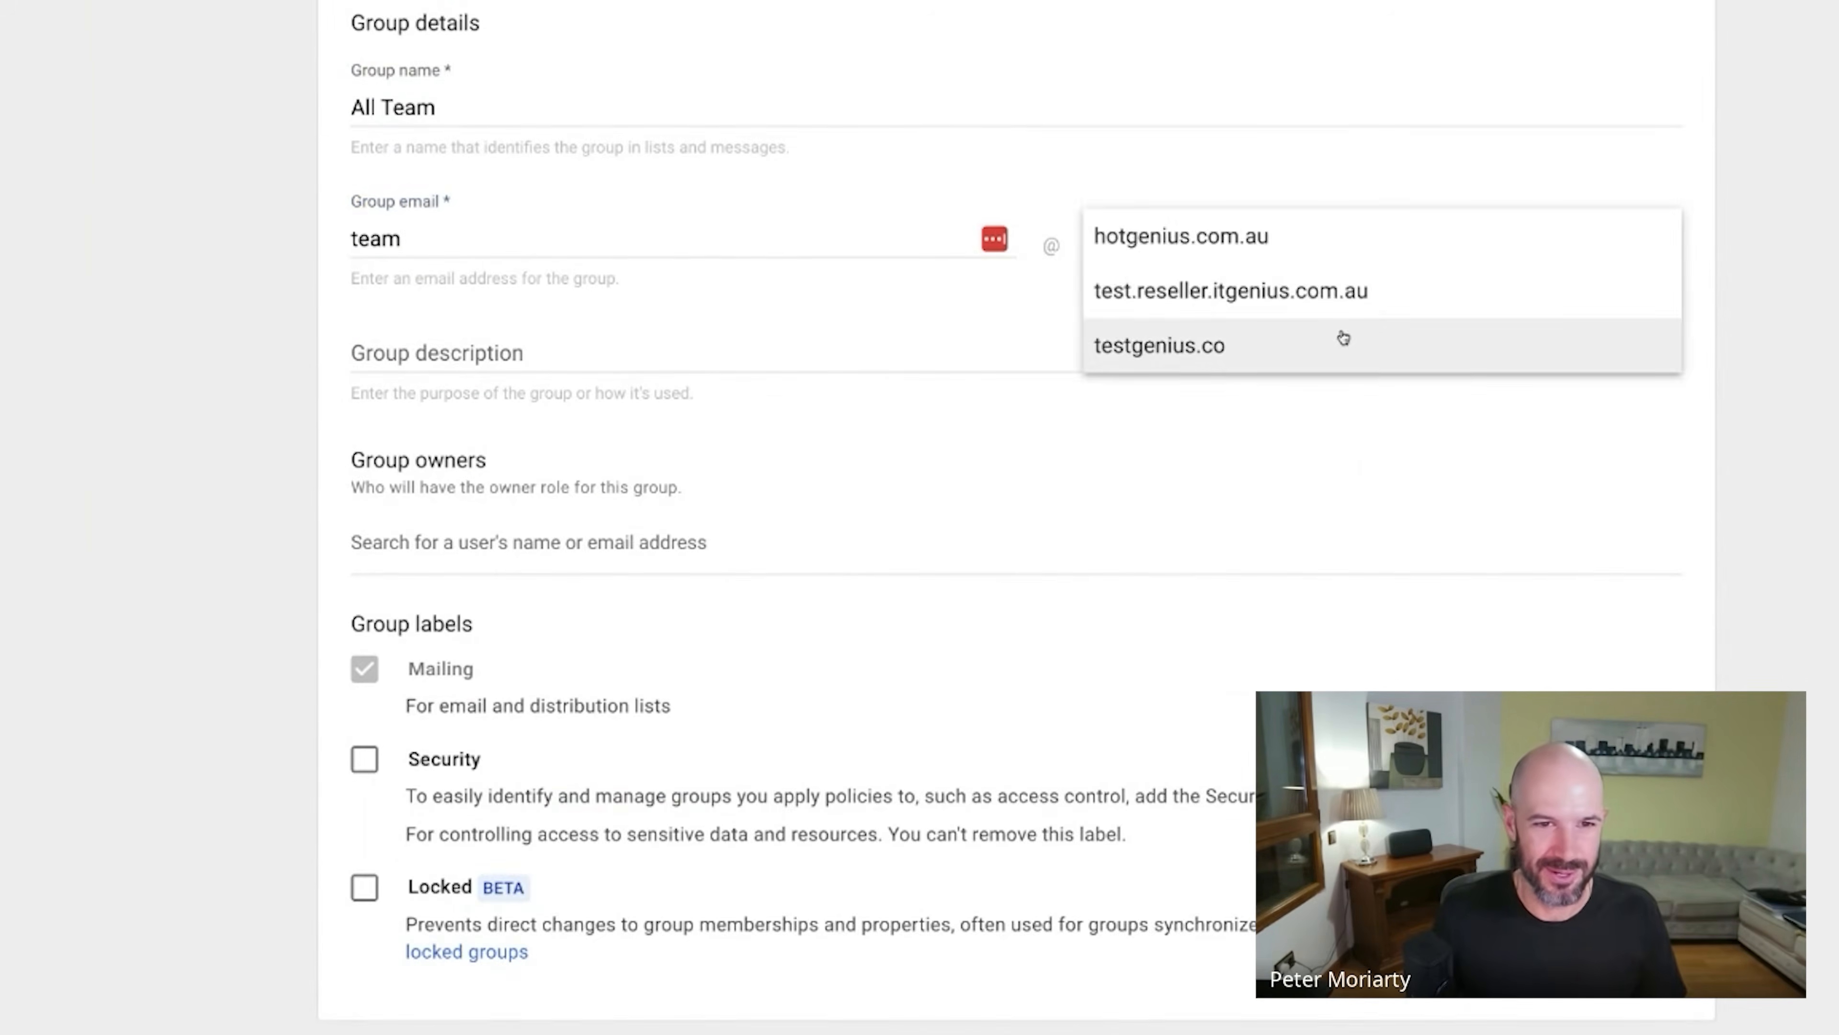
{"action": "left_click", "coordinate": [1342, 338]}
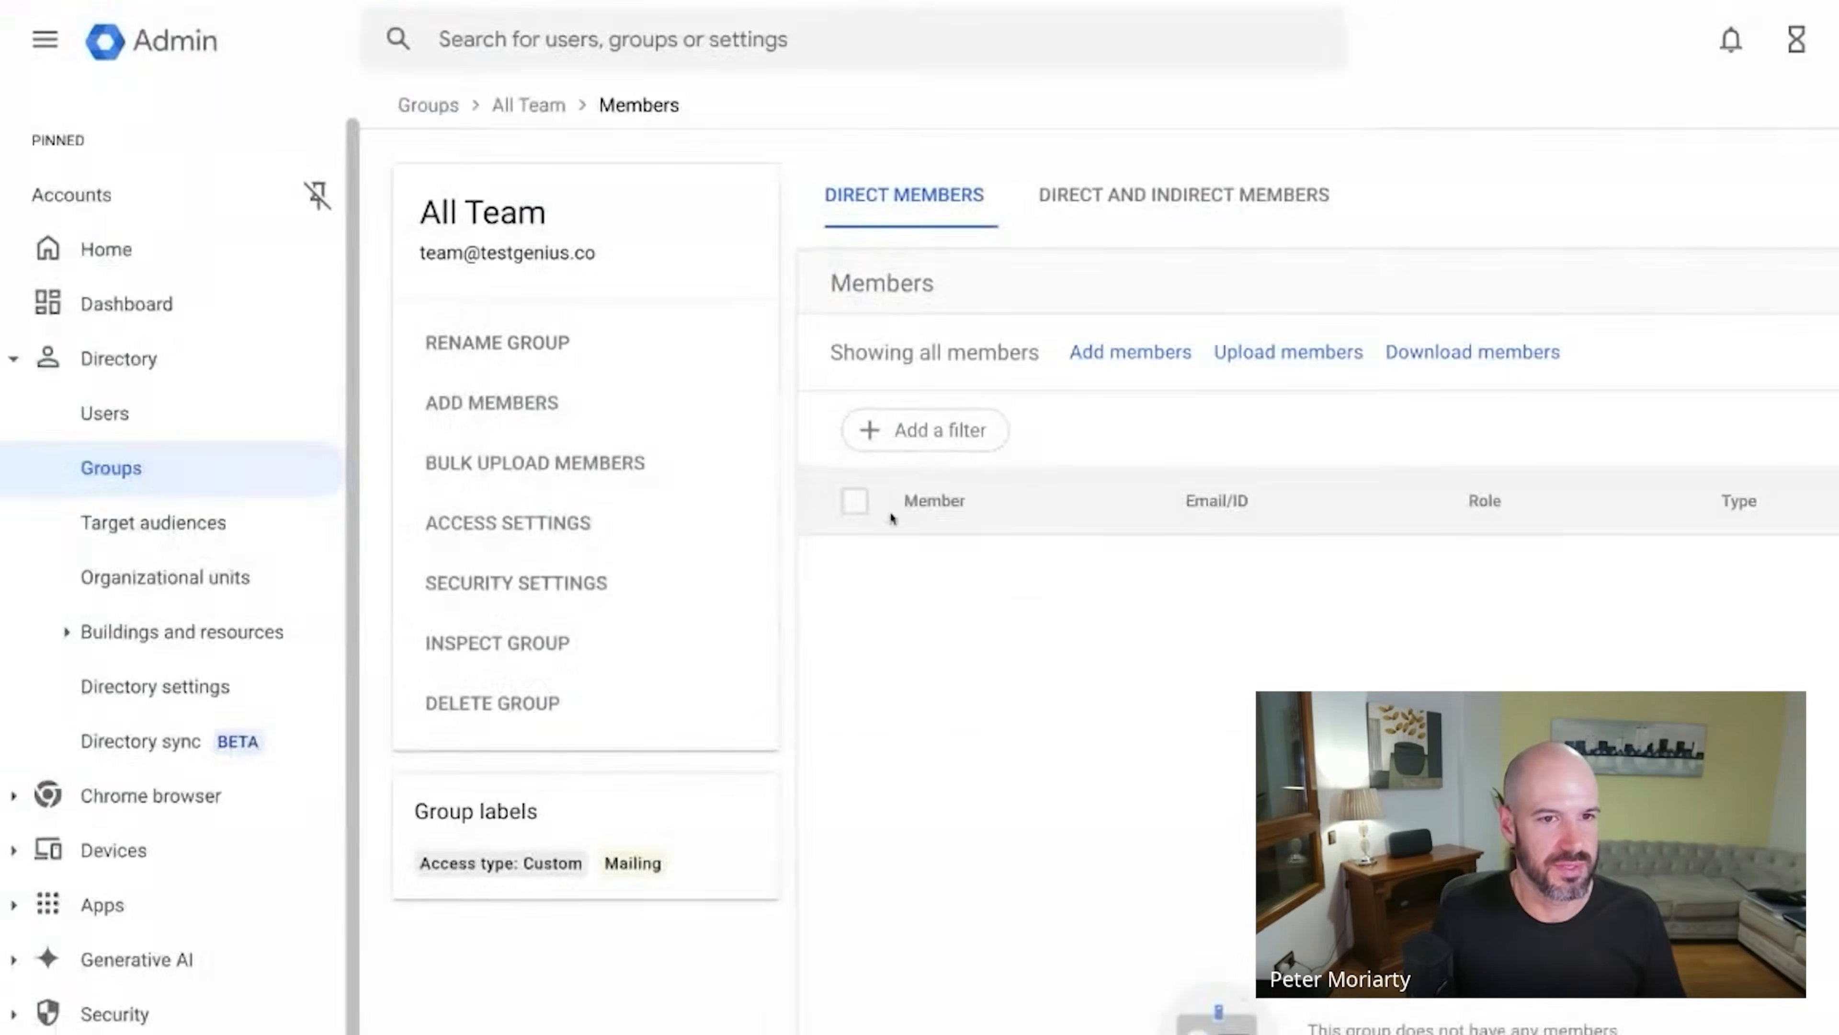
Add all current and future organization users as All Team members.
{"action": "left_click", "coordinate": [1143, 353]}
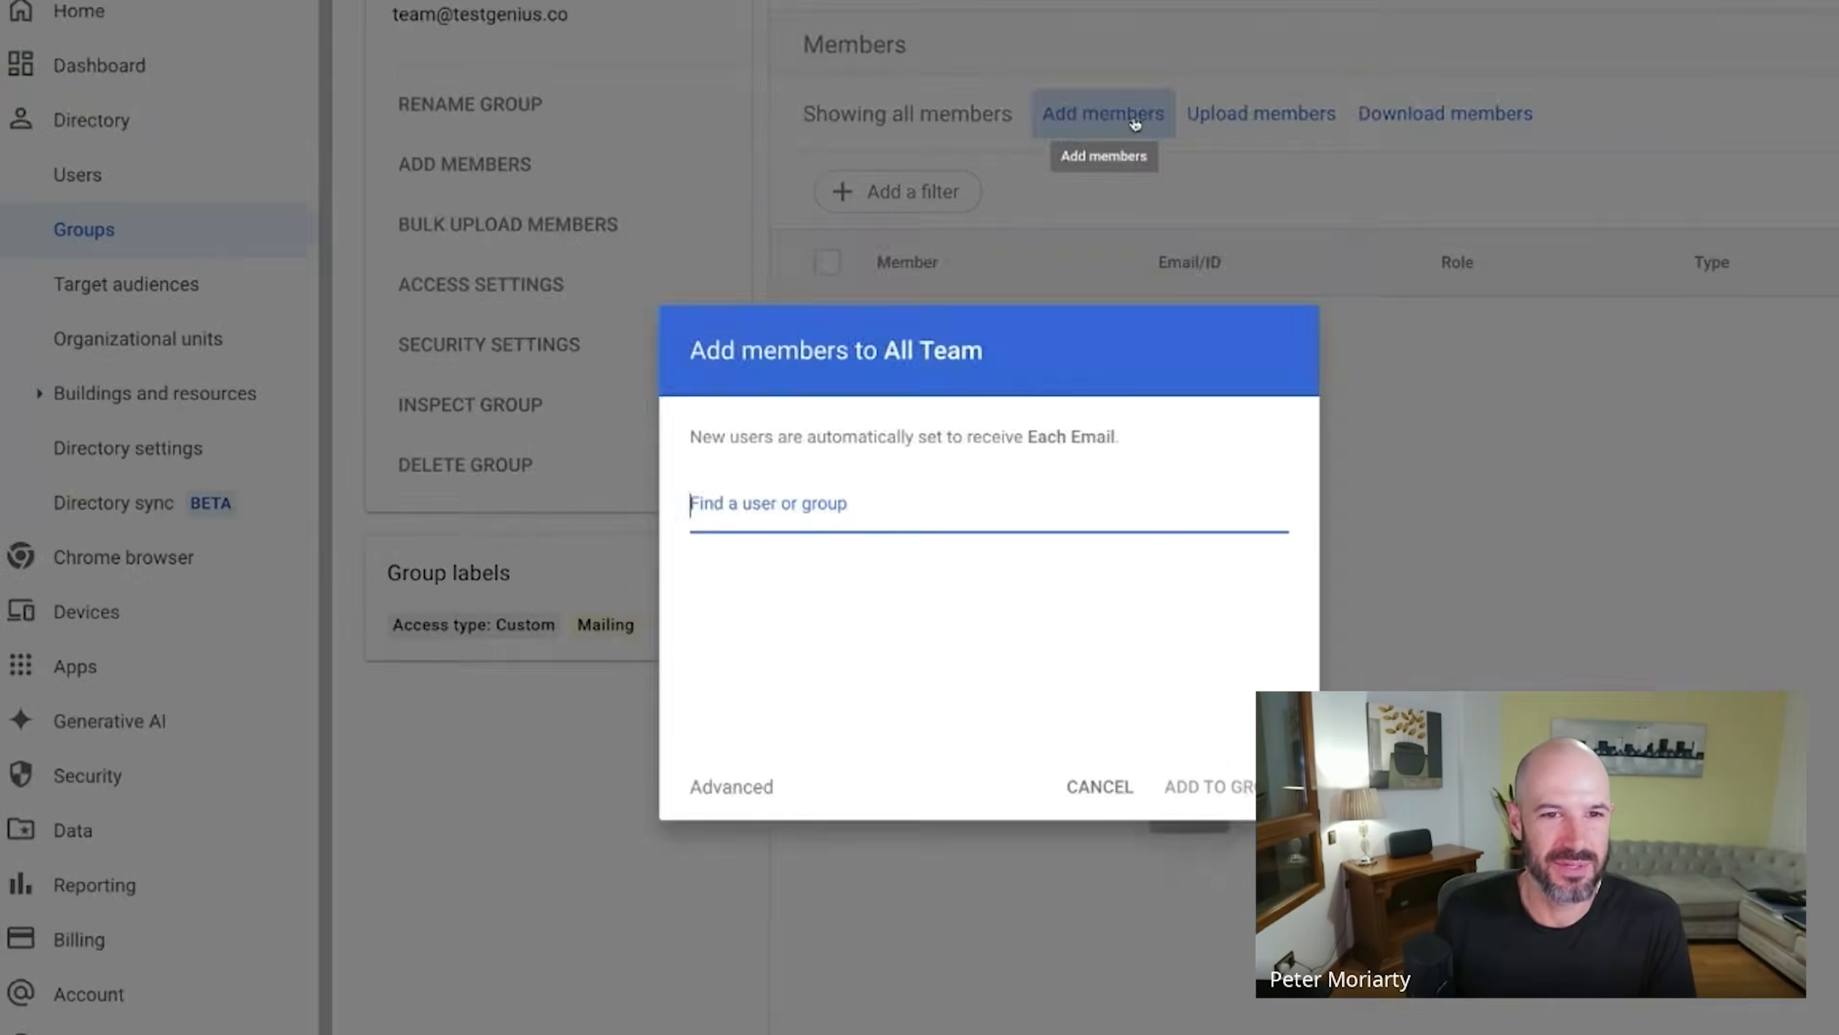
{"action": "left_click", "coordinate": [713, 718]}
{"action": "left_click", "coordinate": [755, 594]}
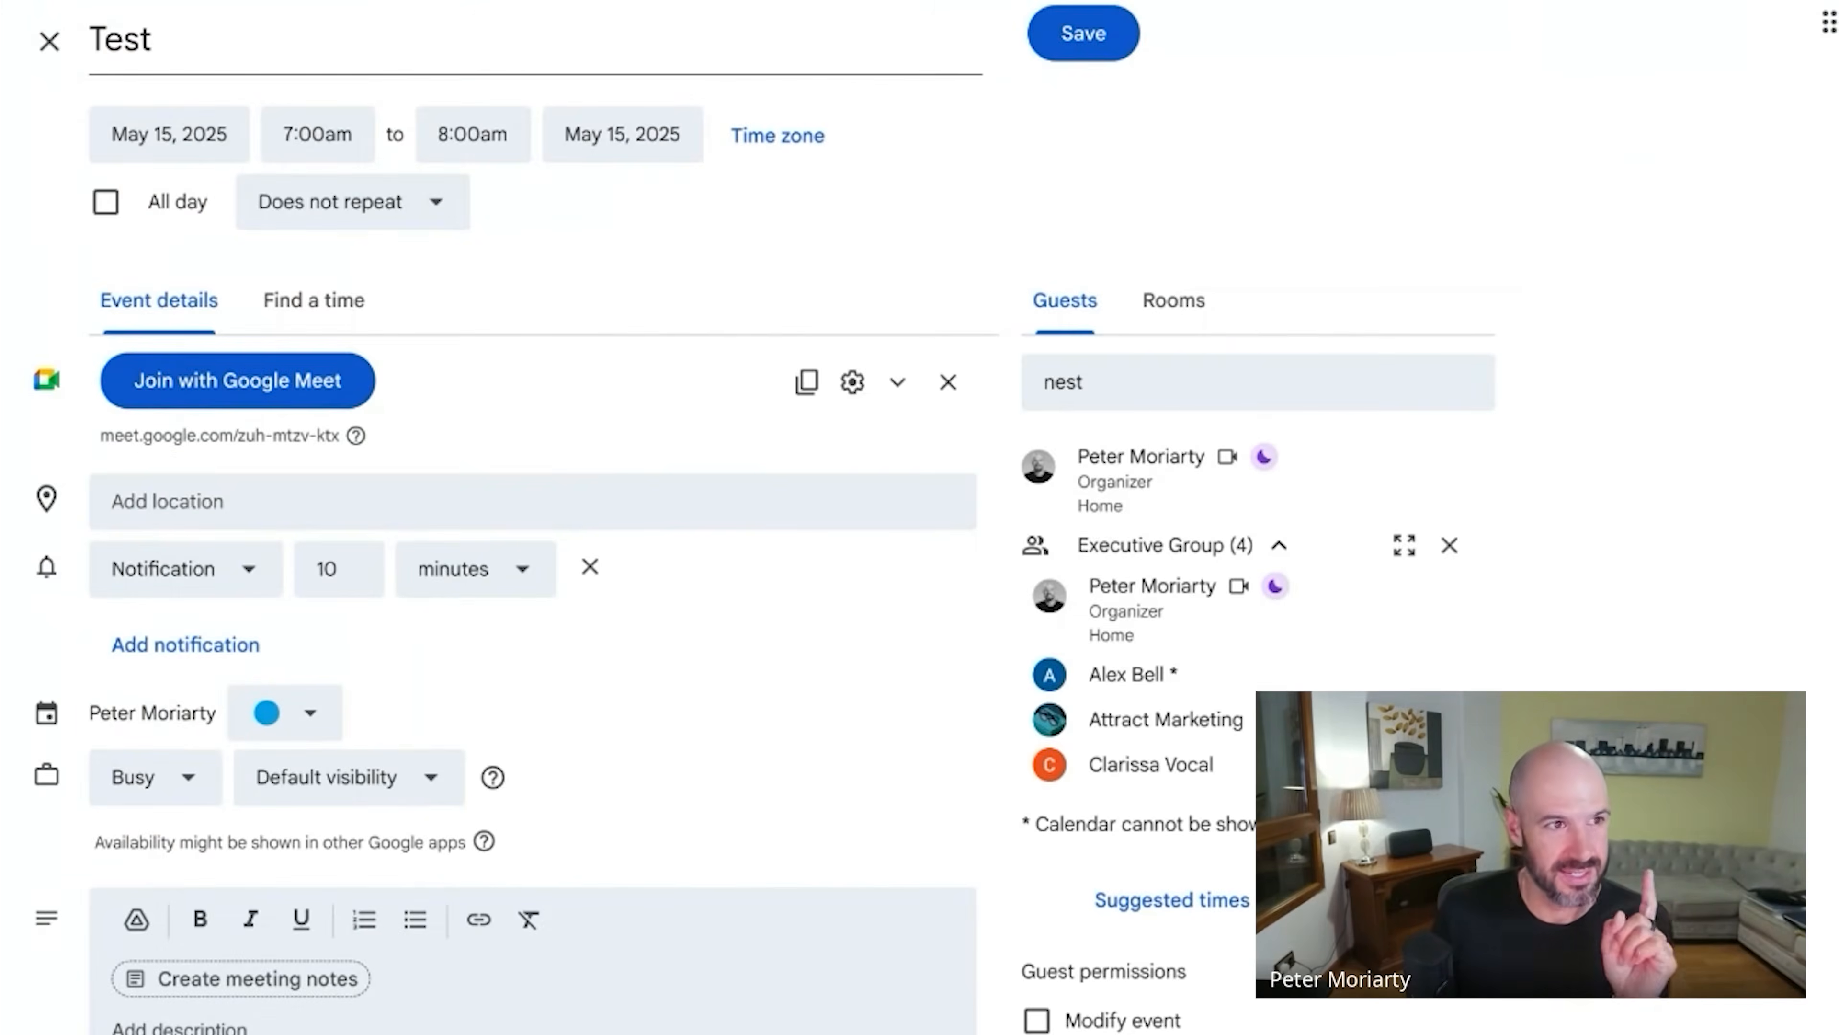
Clear the leftover guest text and add the All Team group via 'team@'.
{"action": "left_click", "coordinate": [1269, 378]}
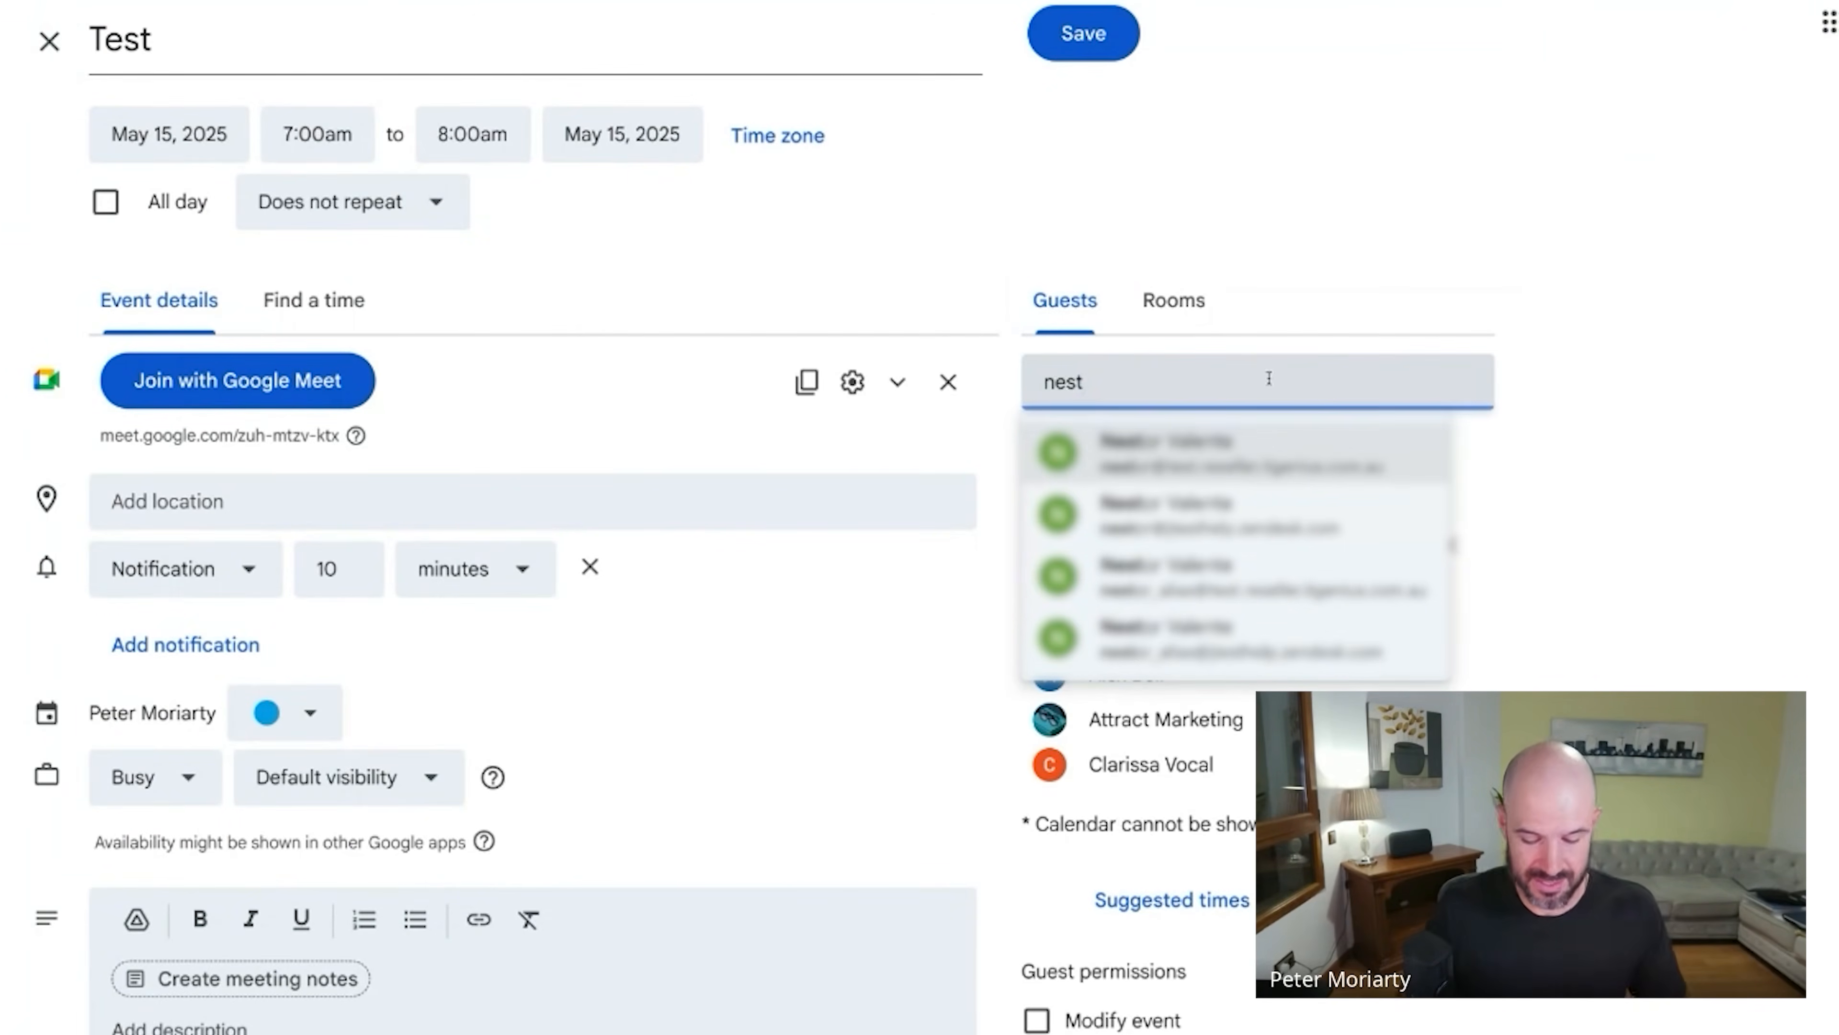
{"action": "key", "text": "BackSpace"}
{"action": "key", "text": "BackSpace"}
{"action": "key", "text": "BackSpace"}
{"action": "key", "text": "BackSpace"}
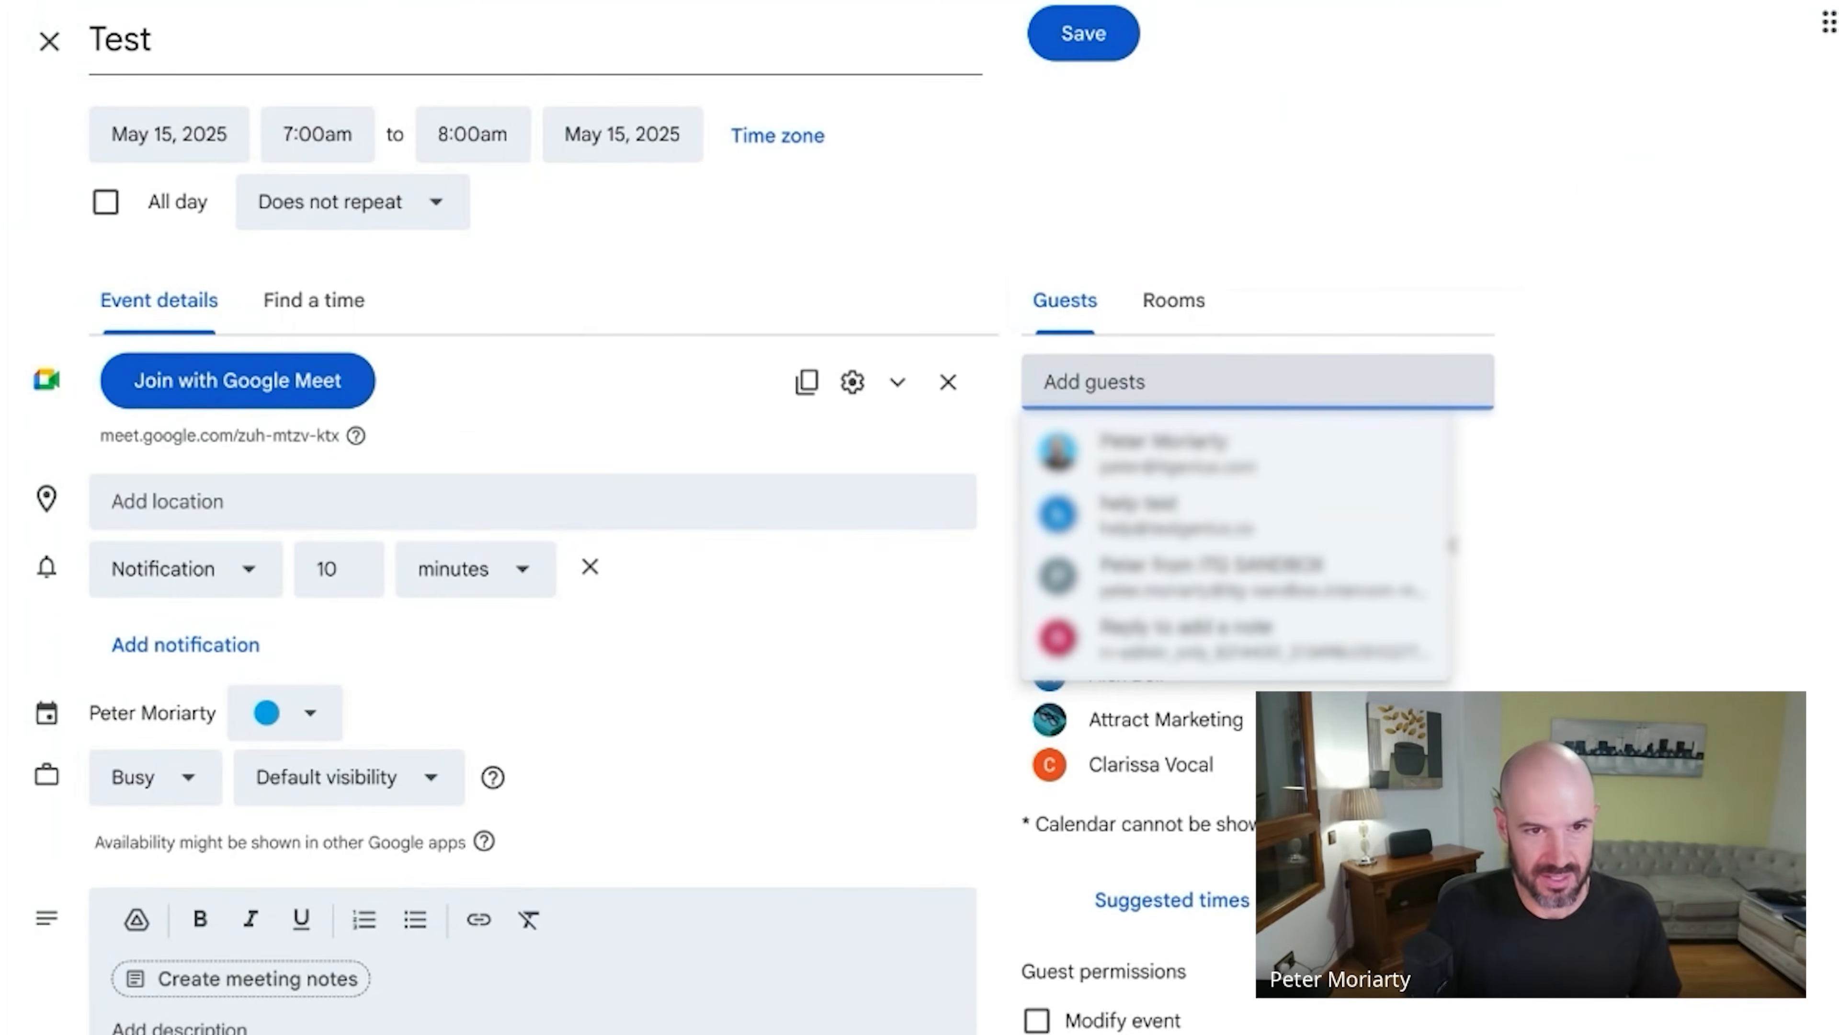
{"action": "type", "text": "team@"}
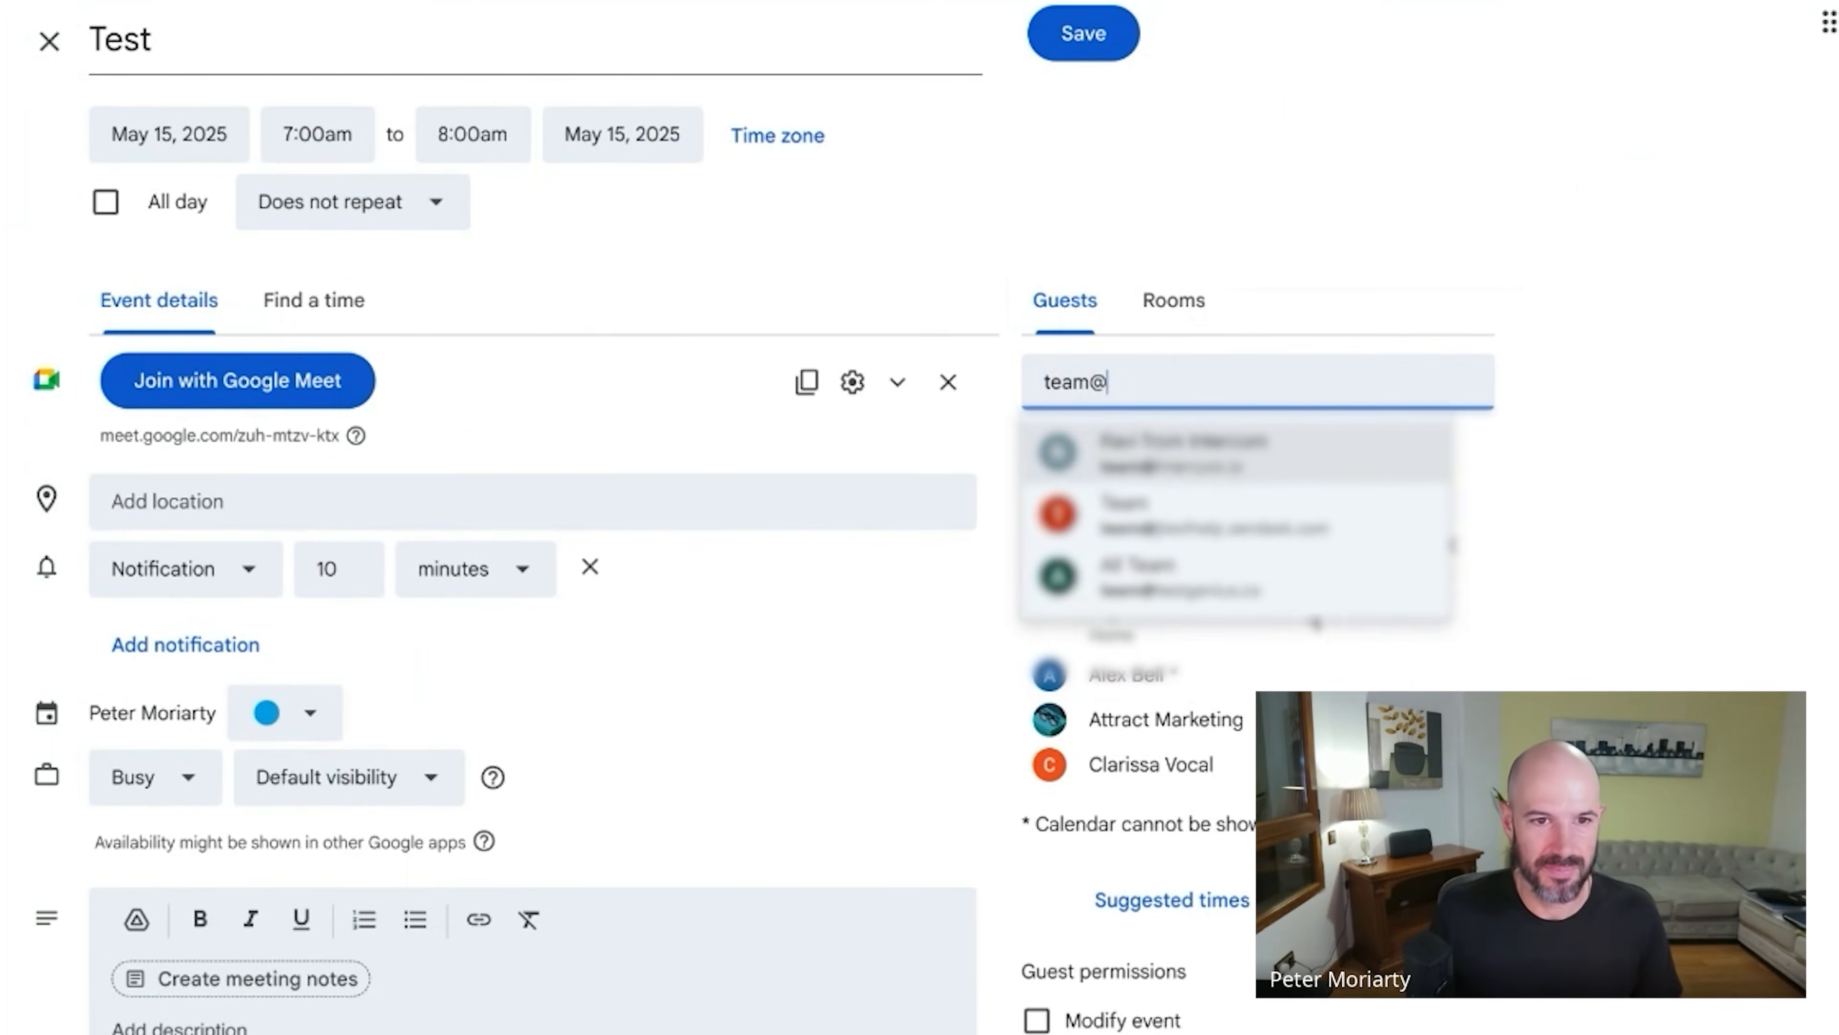
{"action": "left_click", "coordinate": [1296, 594]}
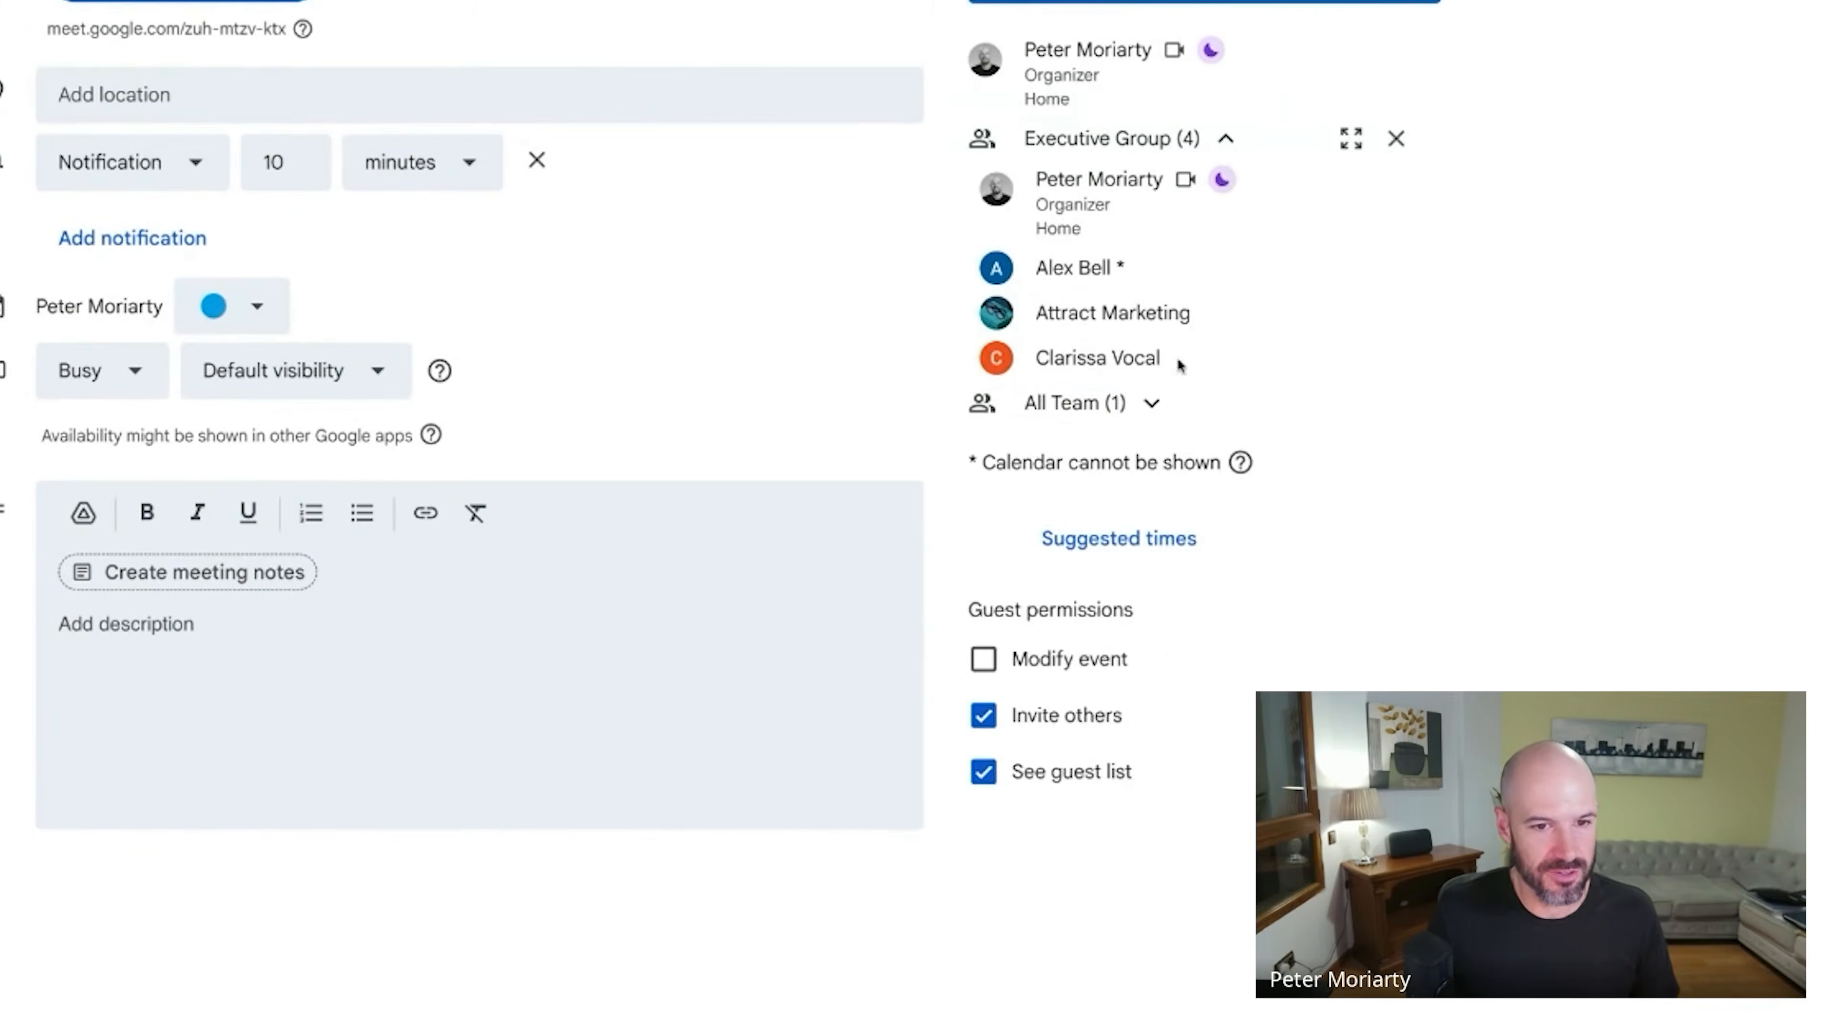
{"action": "left_click", "coordinate": [1203, 809]}
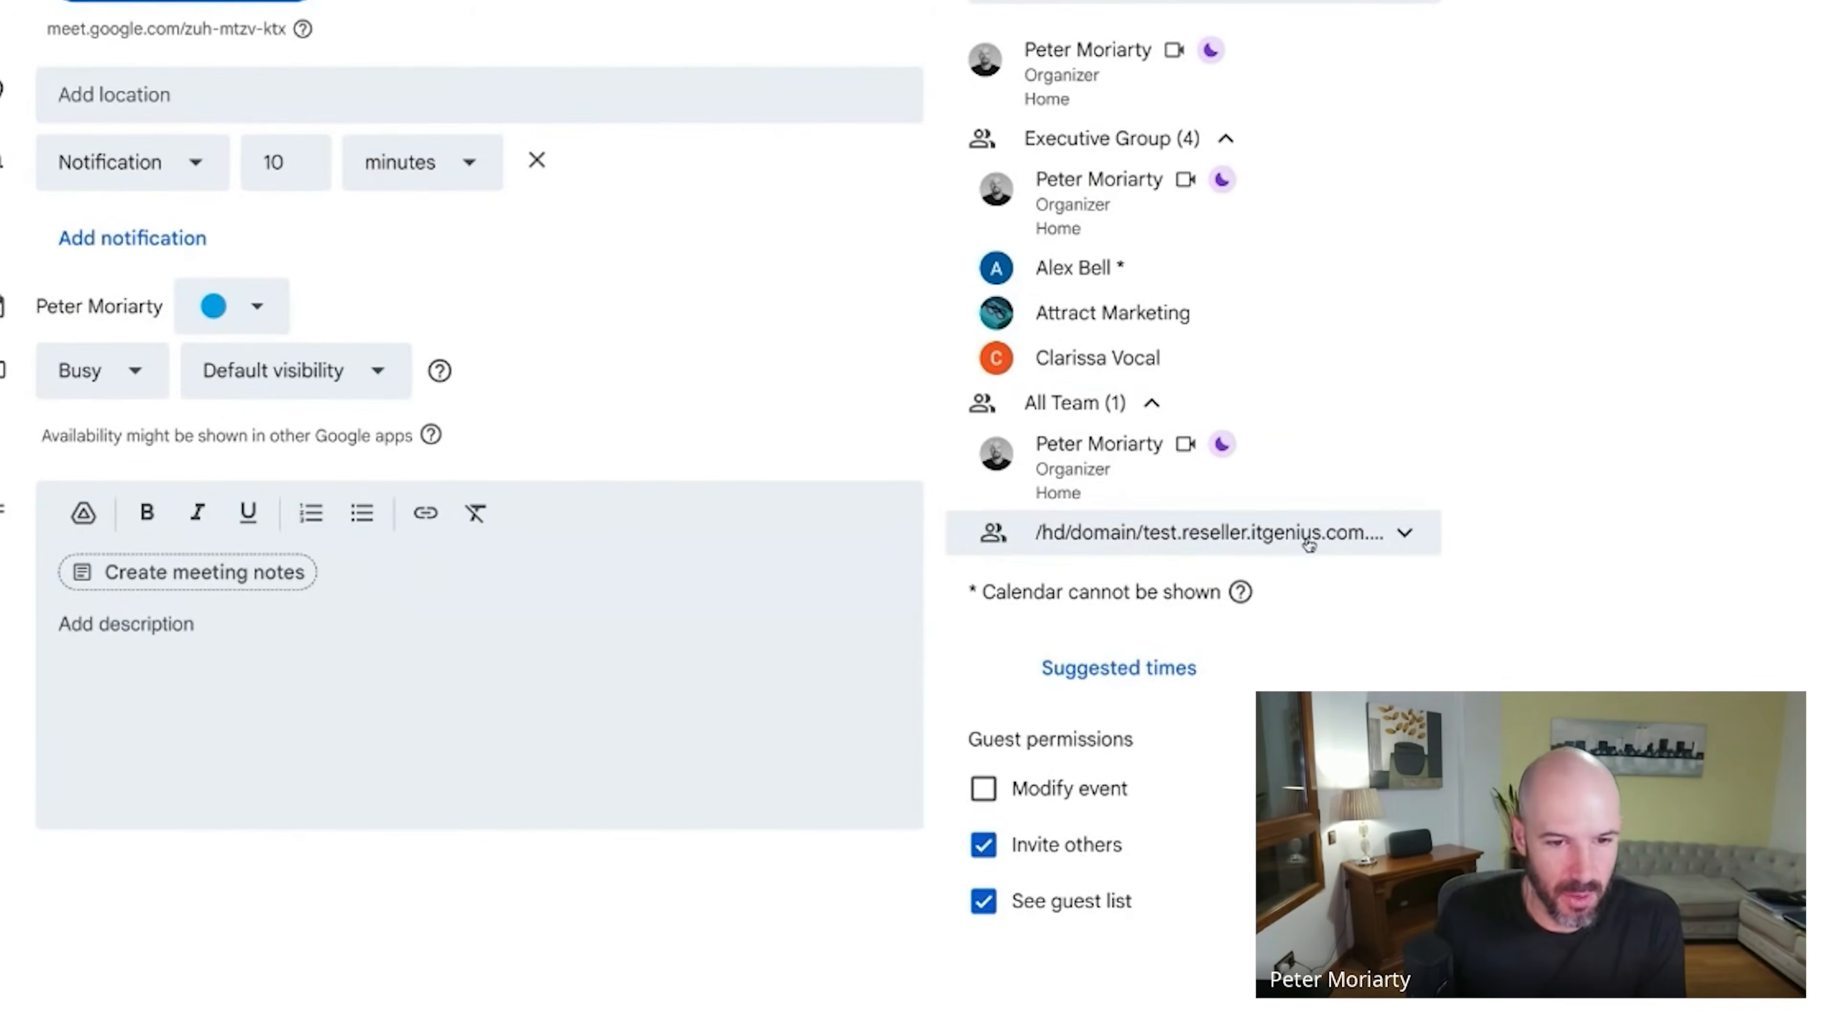
{"action": "mouse_move", "coordinate": [1318, 538]}
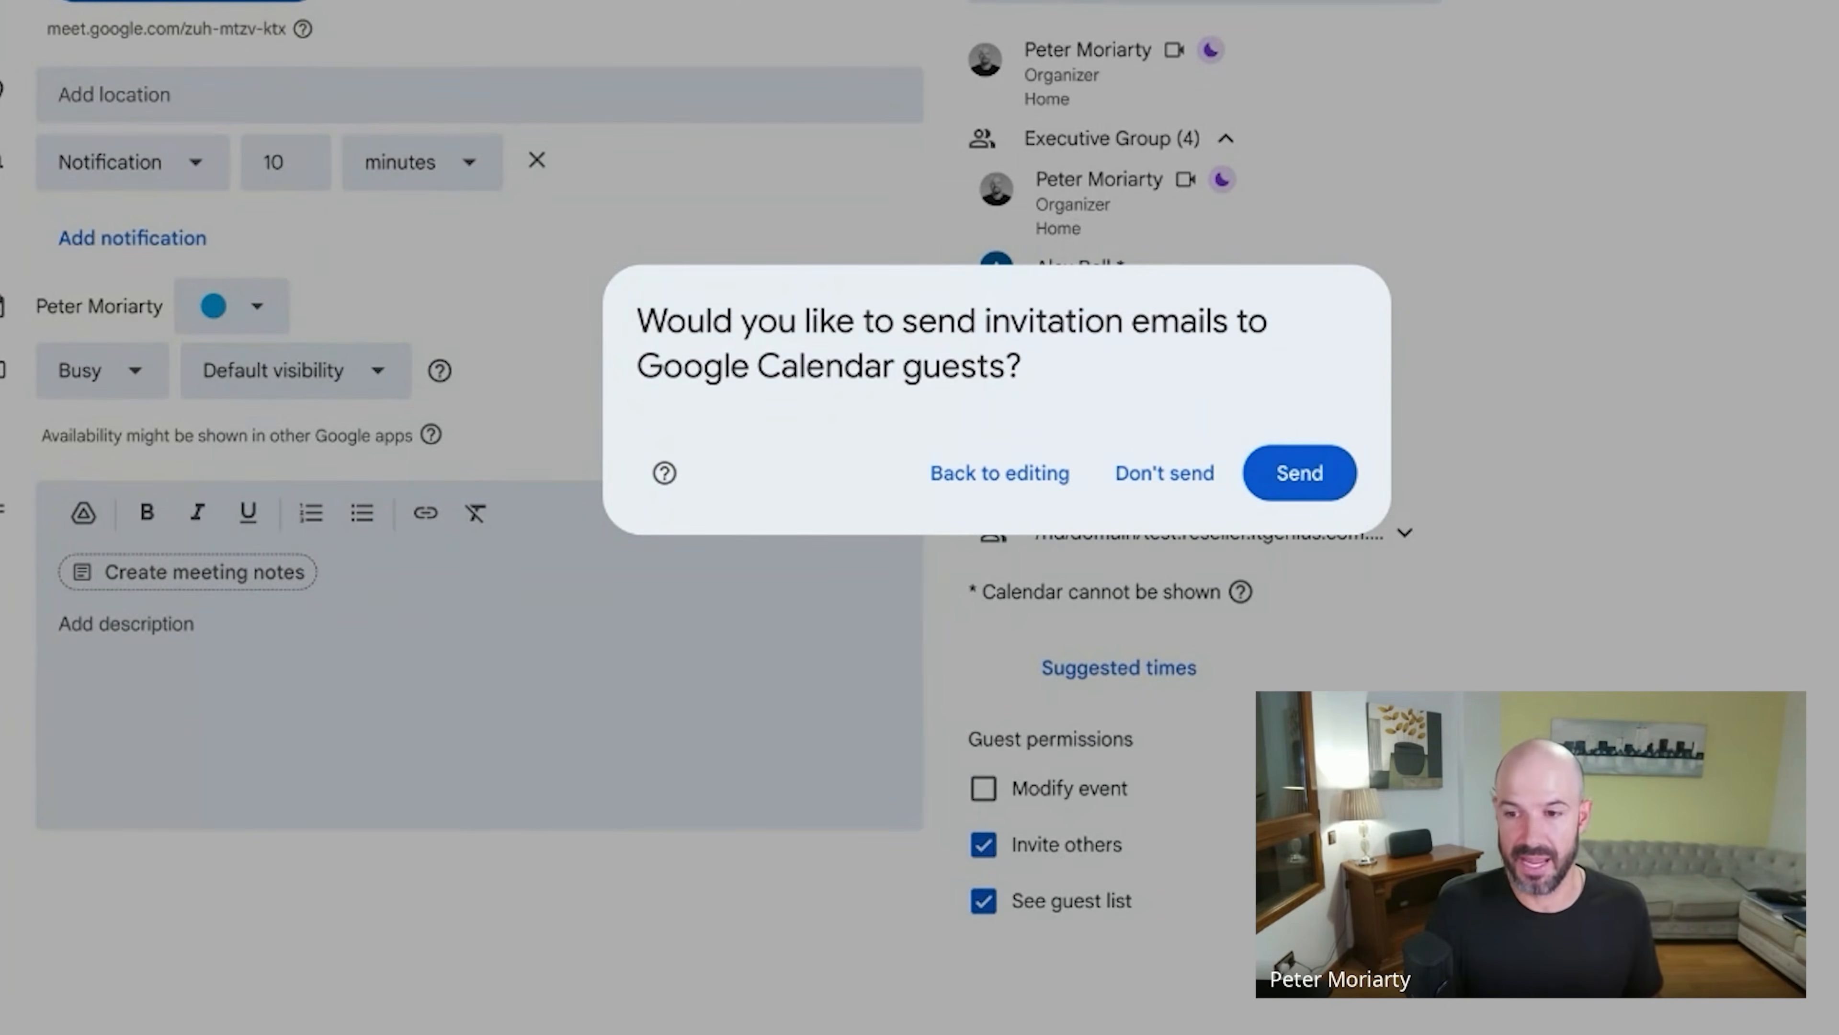
Remove Executive Group from the guests, then discard the unsaved event changes.
{"action": "left_click", "coordinate": [999, 472]}
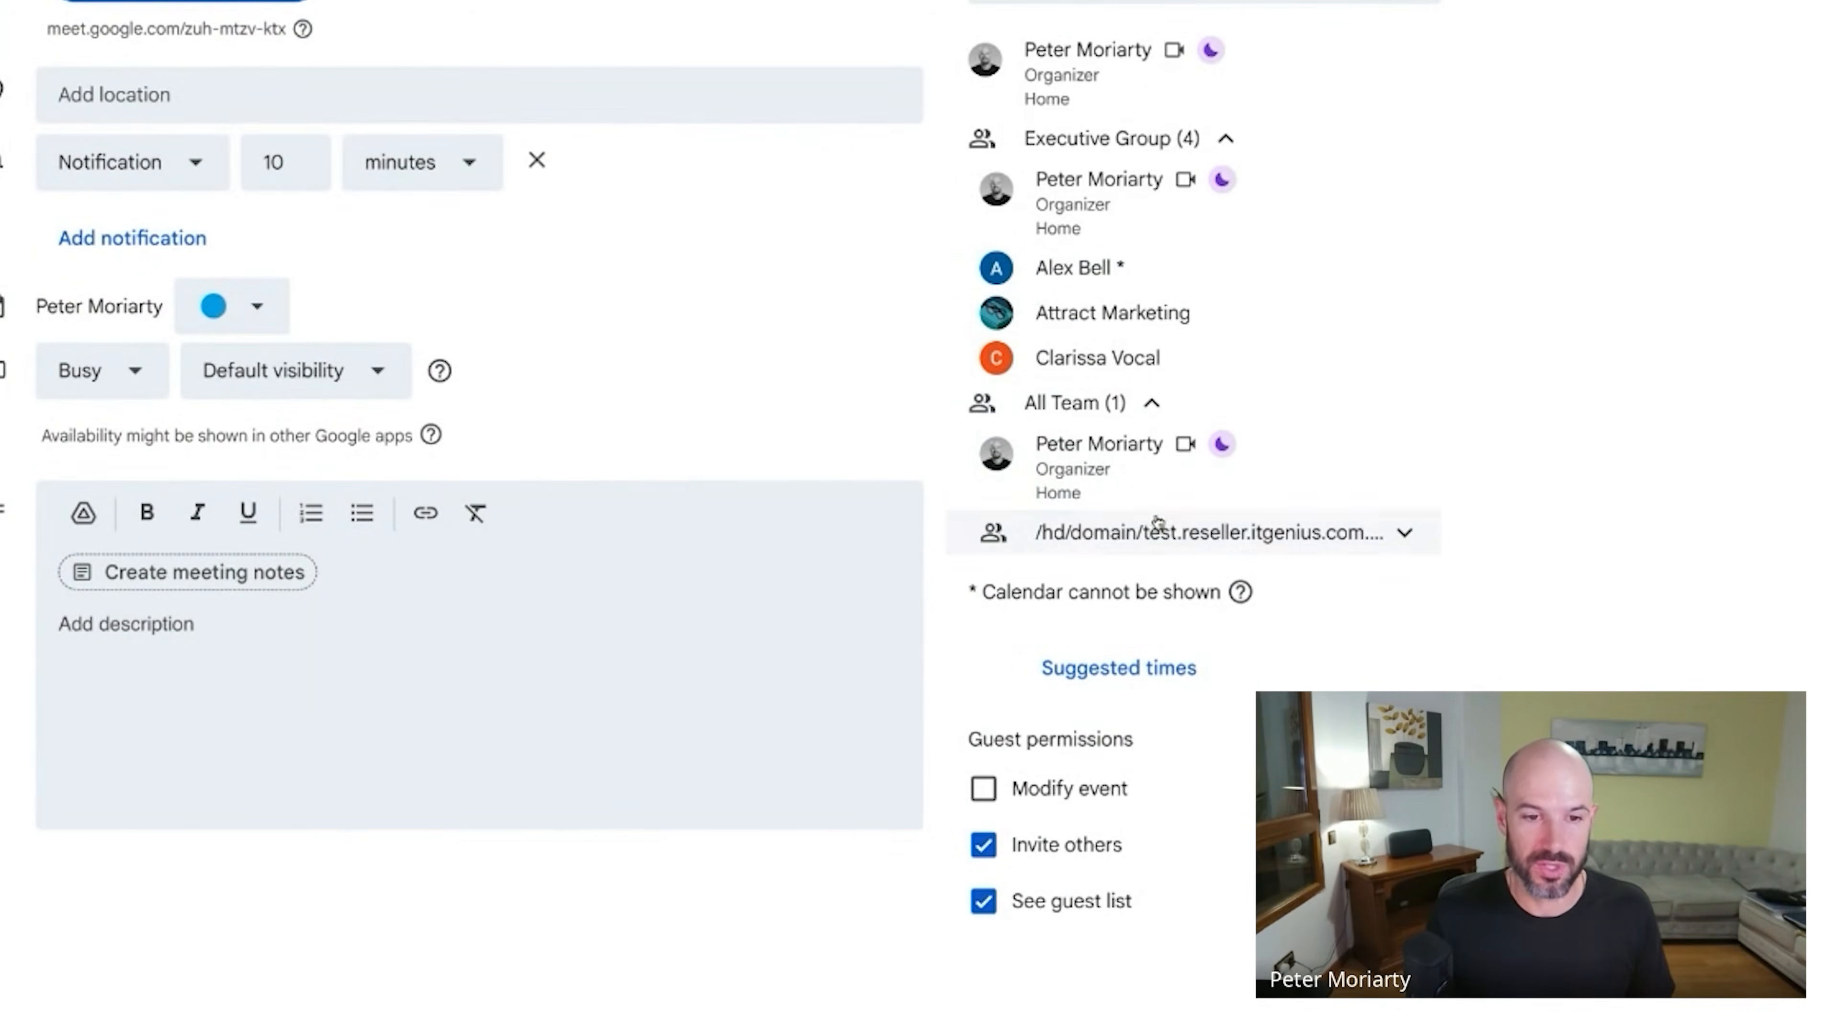
{"action": "left_click", "coordinate": [1408, 139]}
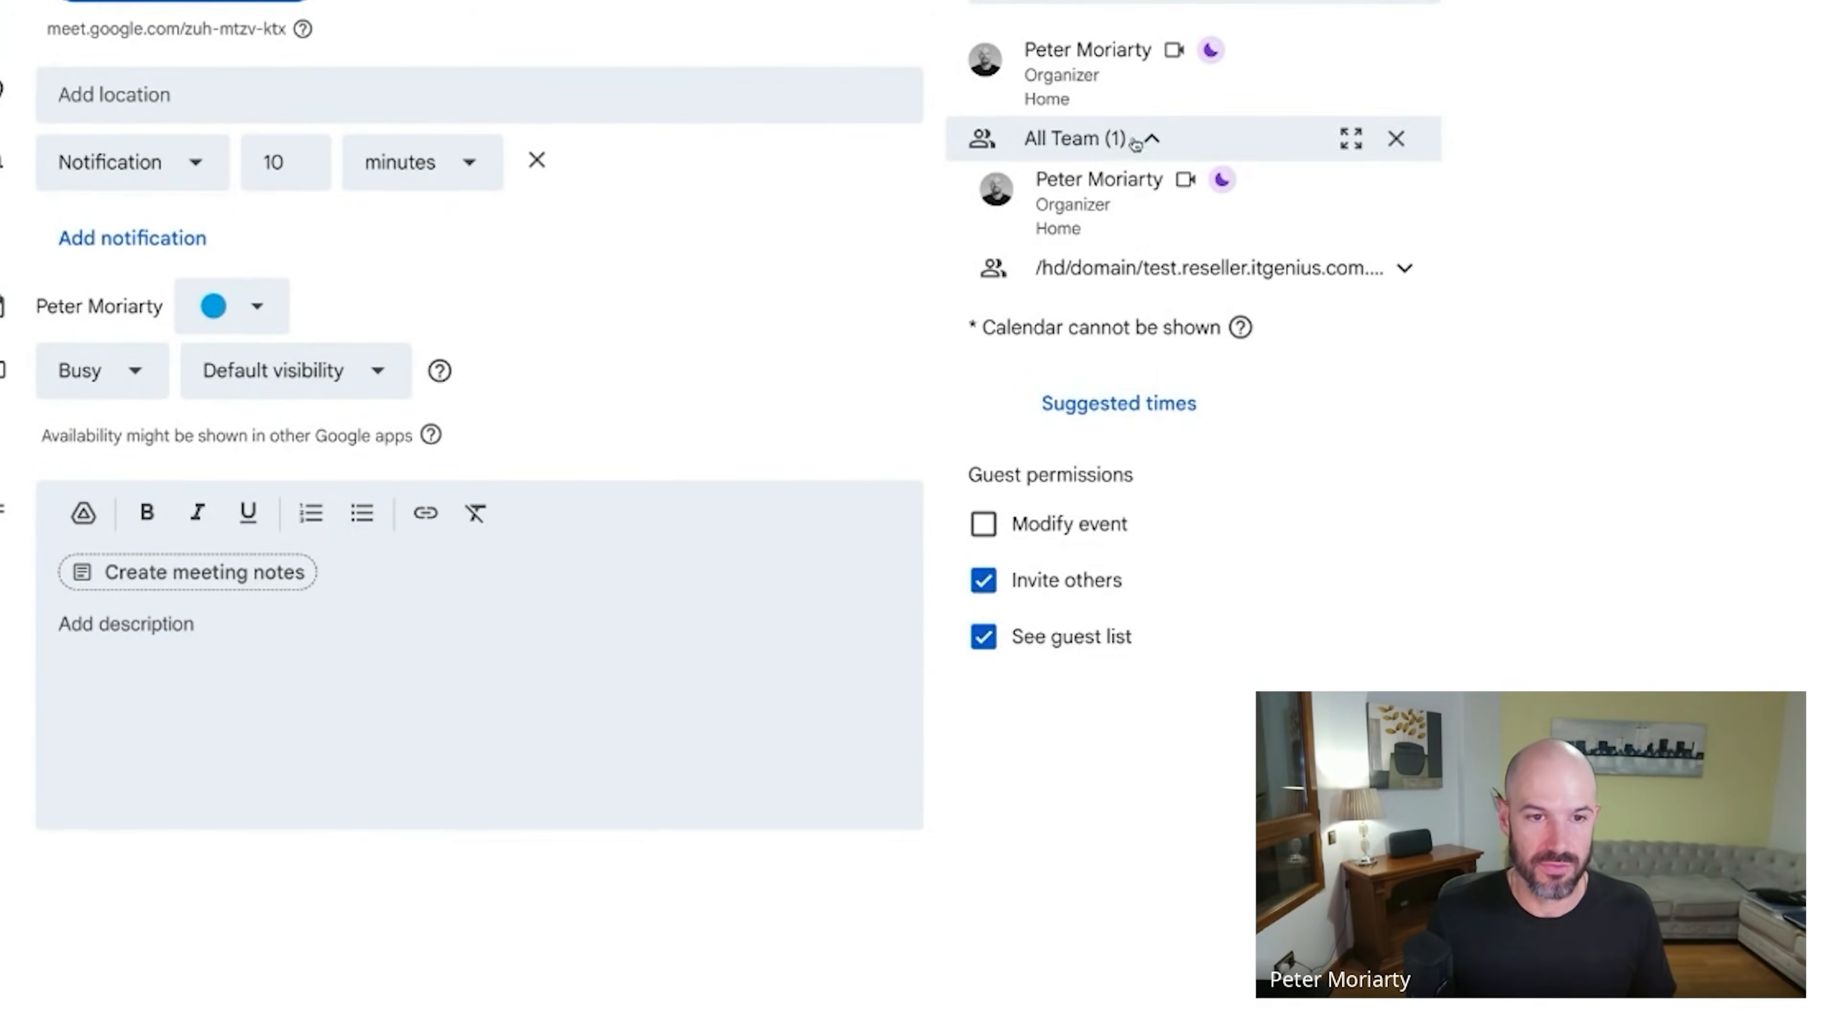
{"action": "key", "text": "Escape"}
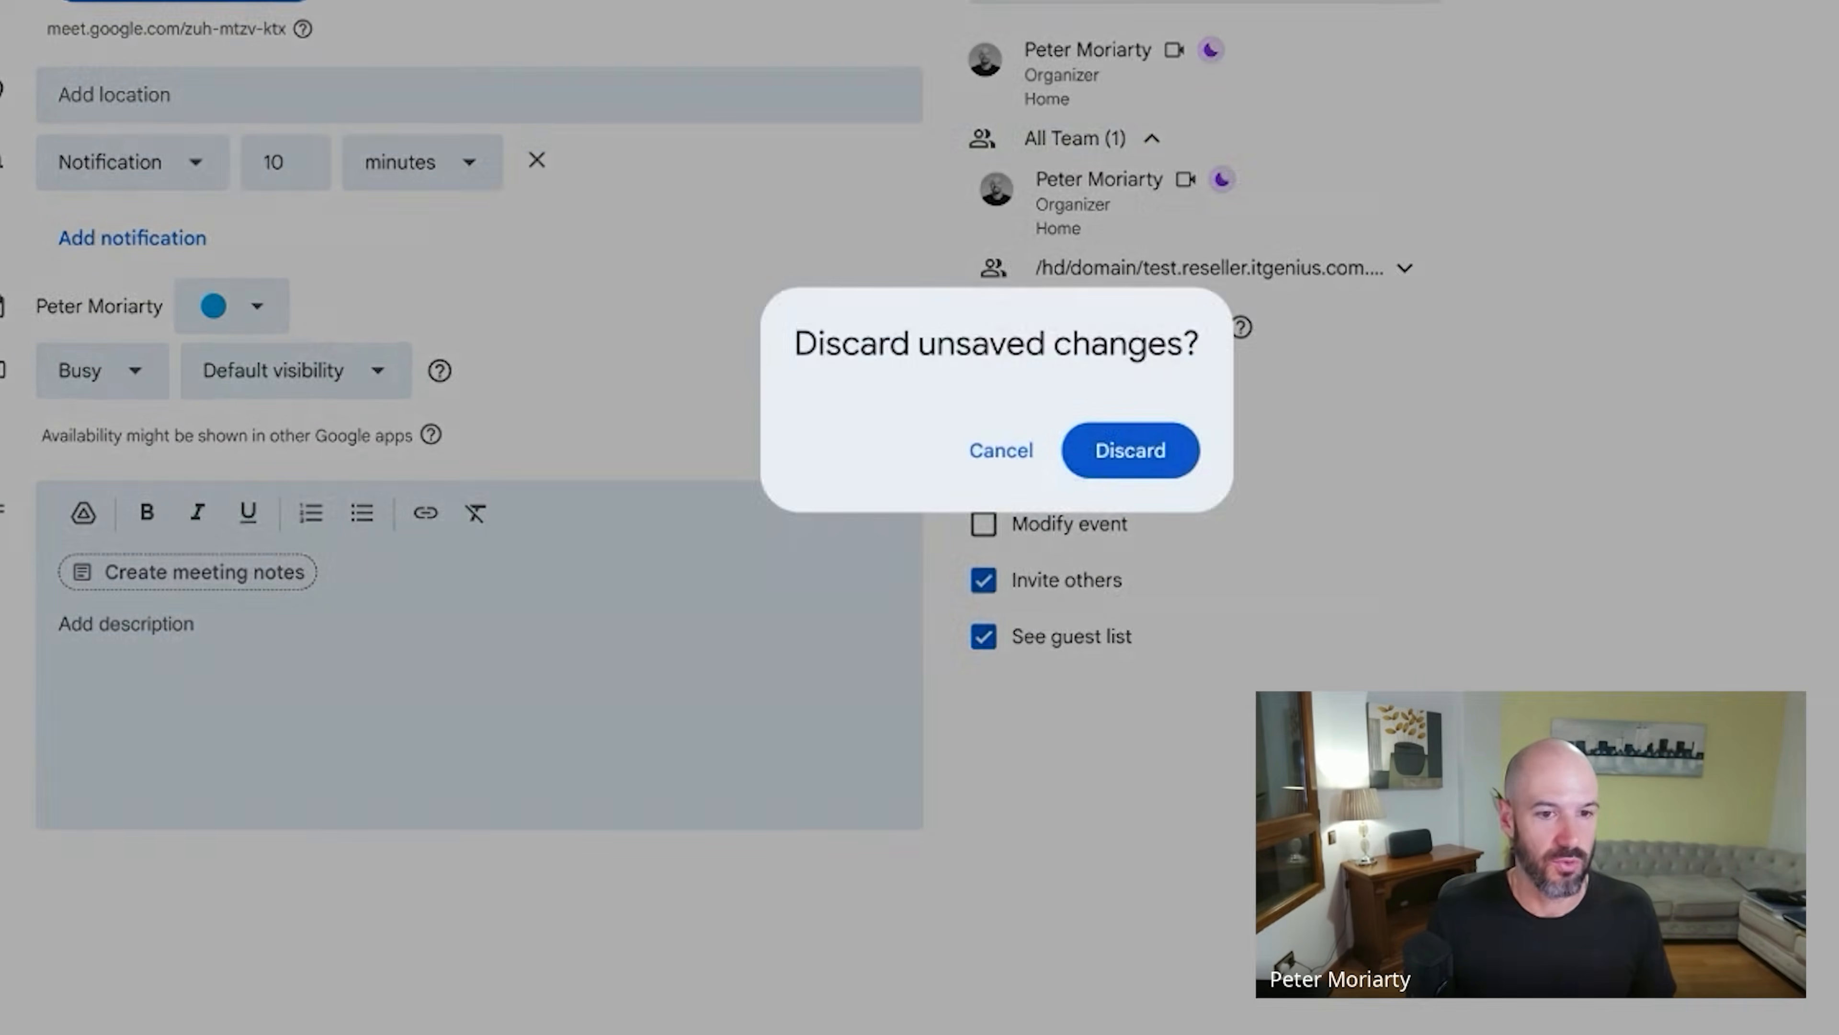
{"action": "left_click", "coordinate": [1115, 442]}
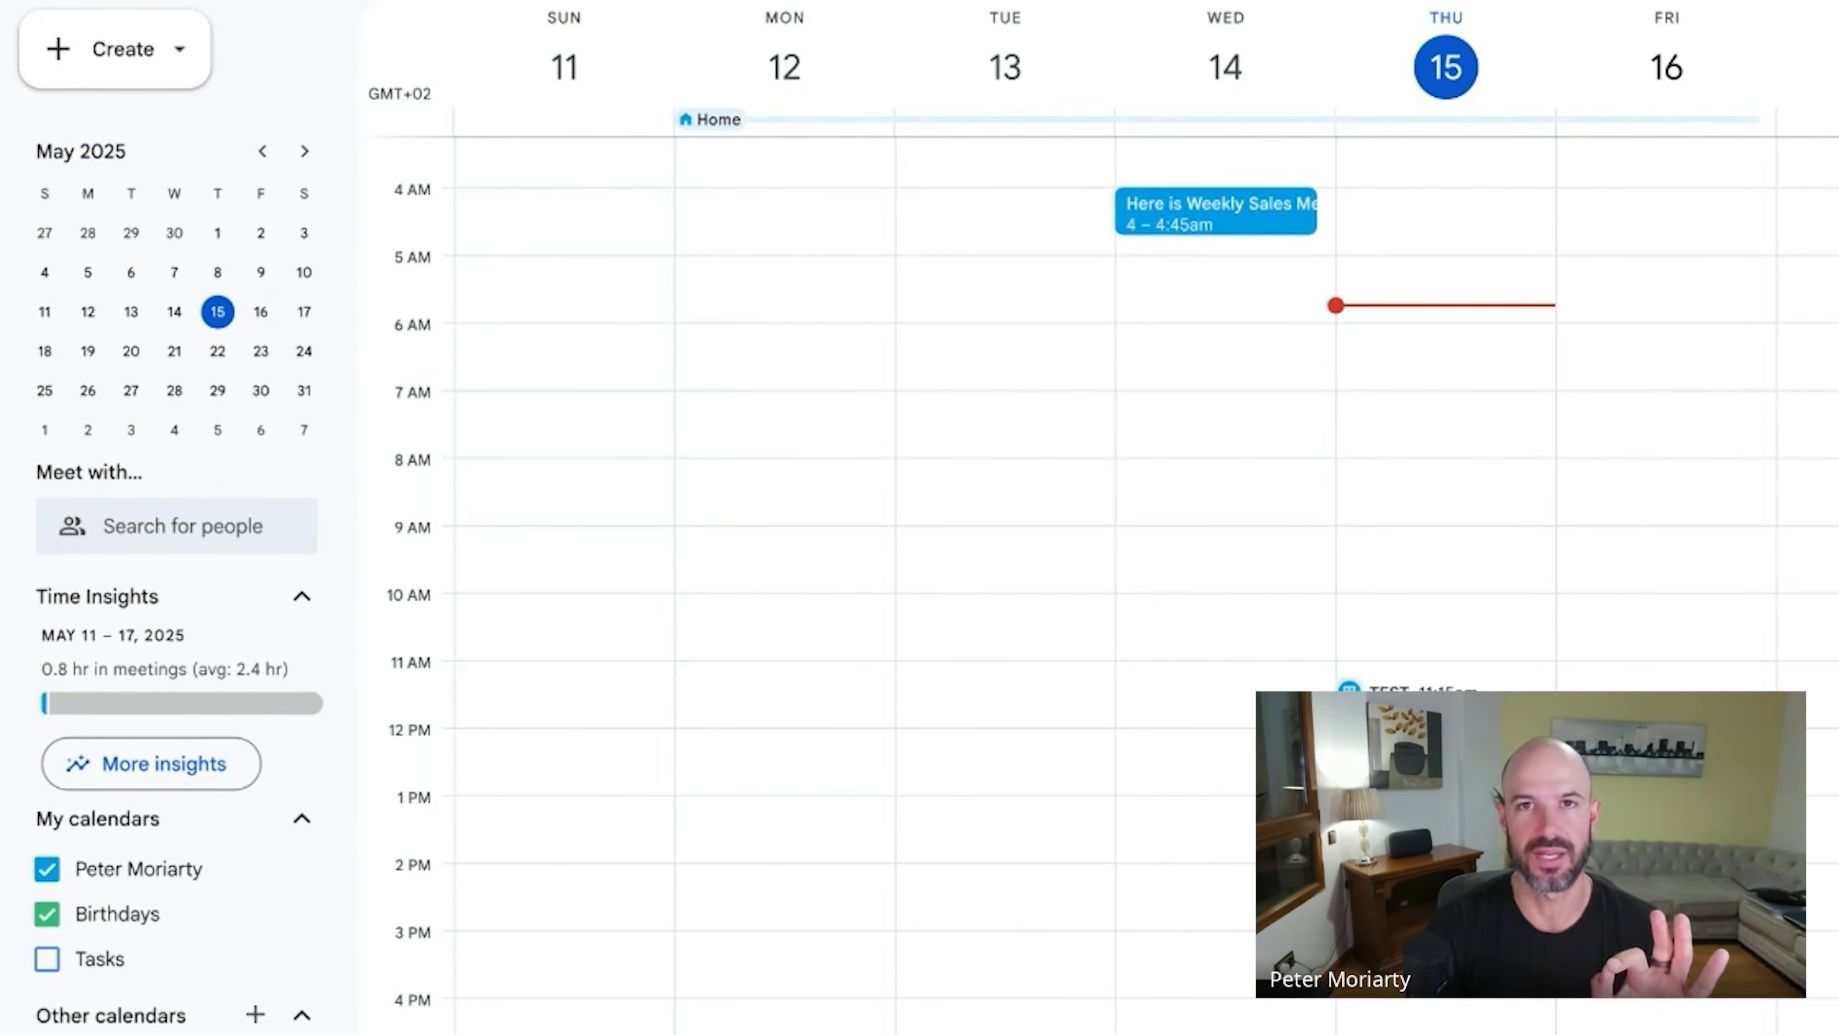
Create a 'Test' event at 8am Thursday in the full event editor.
{"action": "left_click", "coordinate": [1438, 470]}
{"action": "type", "text": "Test"}
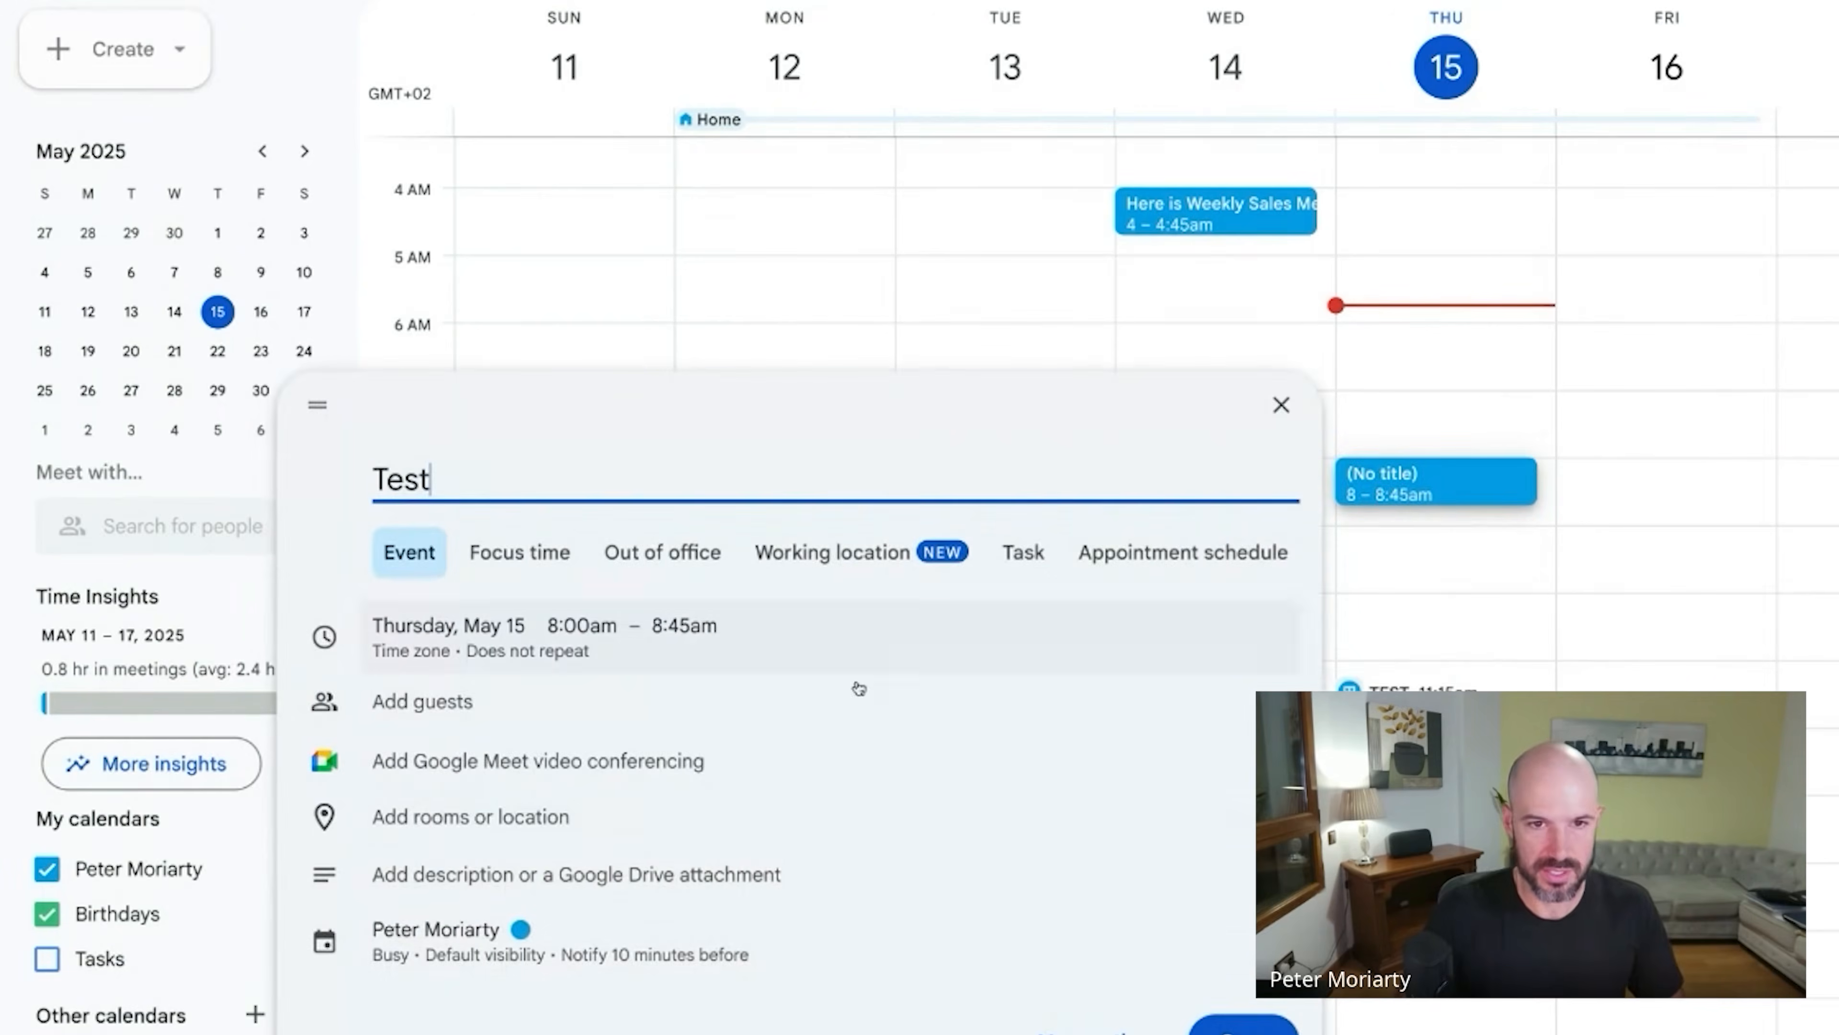
{"action": "left_click", "coordinate": [1108, 1016]}
Add the All Team group as a guest, check its members, and save the event.
{"action": "left_click", "coordinate": [1197, 295]}
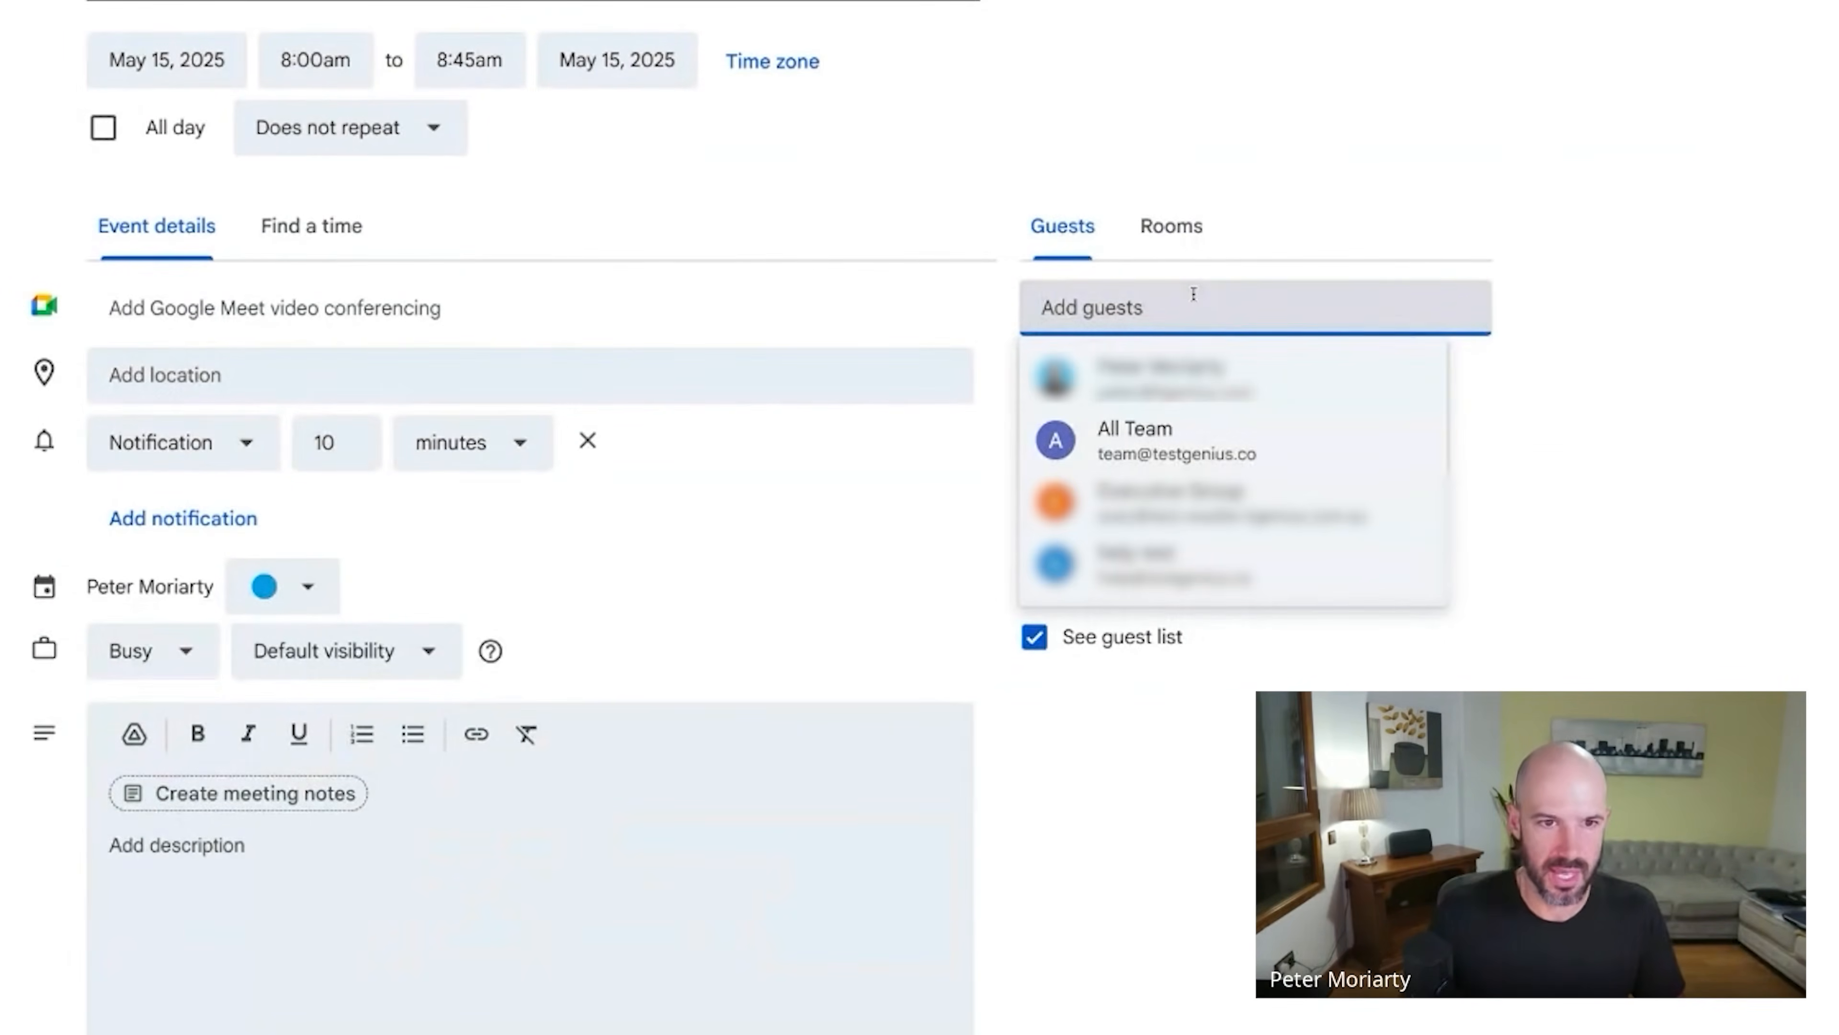
{"action": "left_click", "coordinate": [1289, 449]}
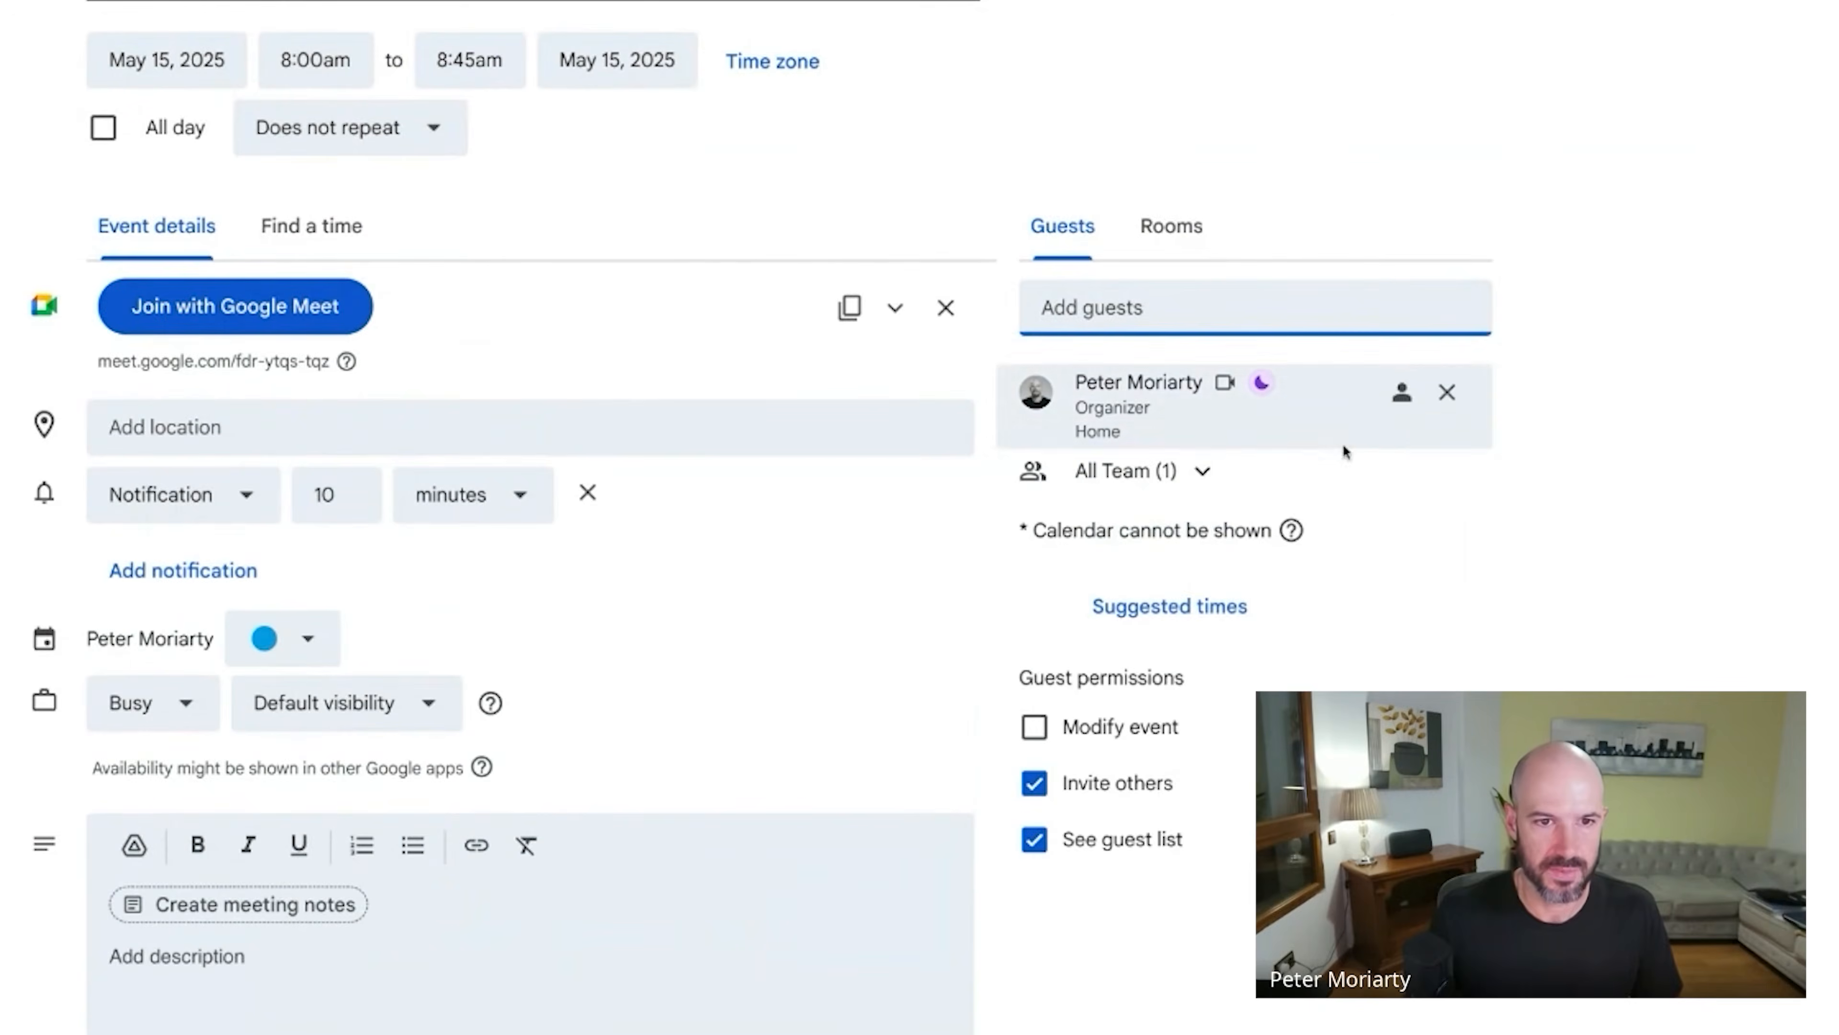
{"action": "left_click", "coordinate": [1197, 471]}
{"action": "left_click", "coordinate": [1201, 470]}
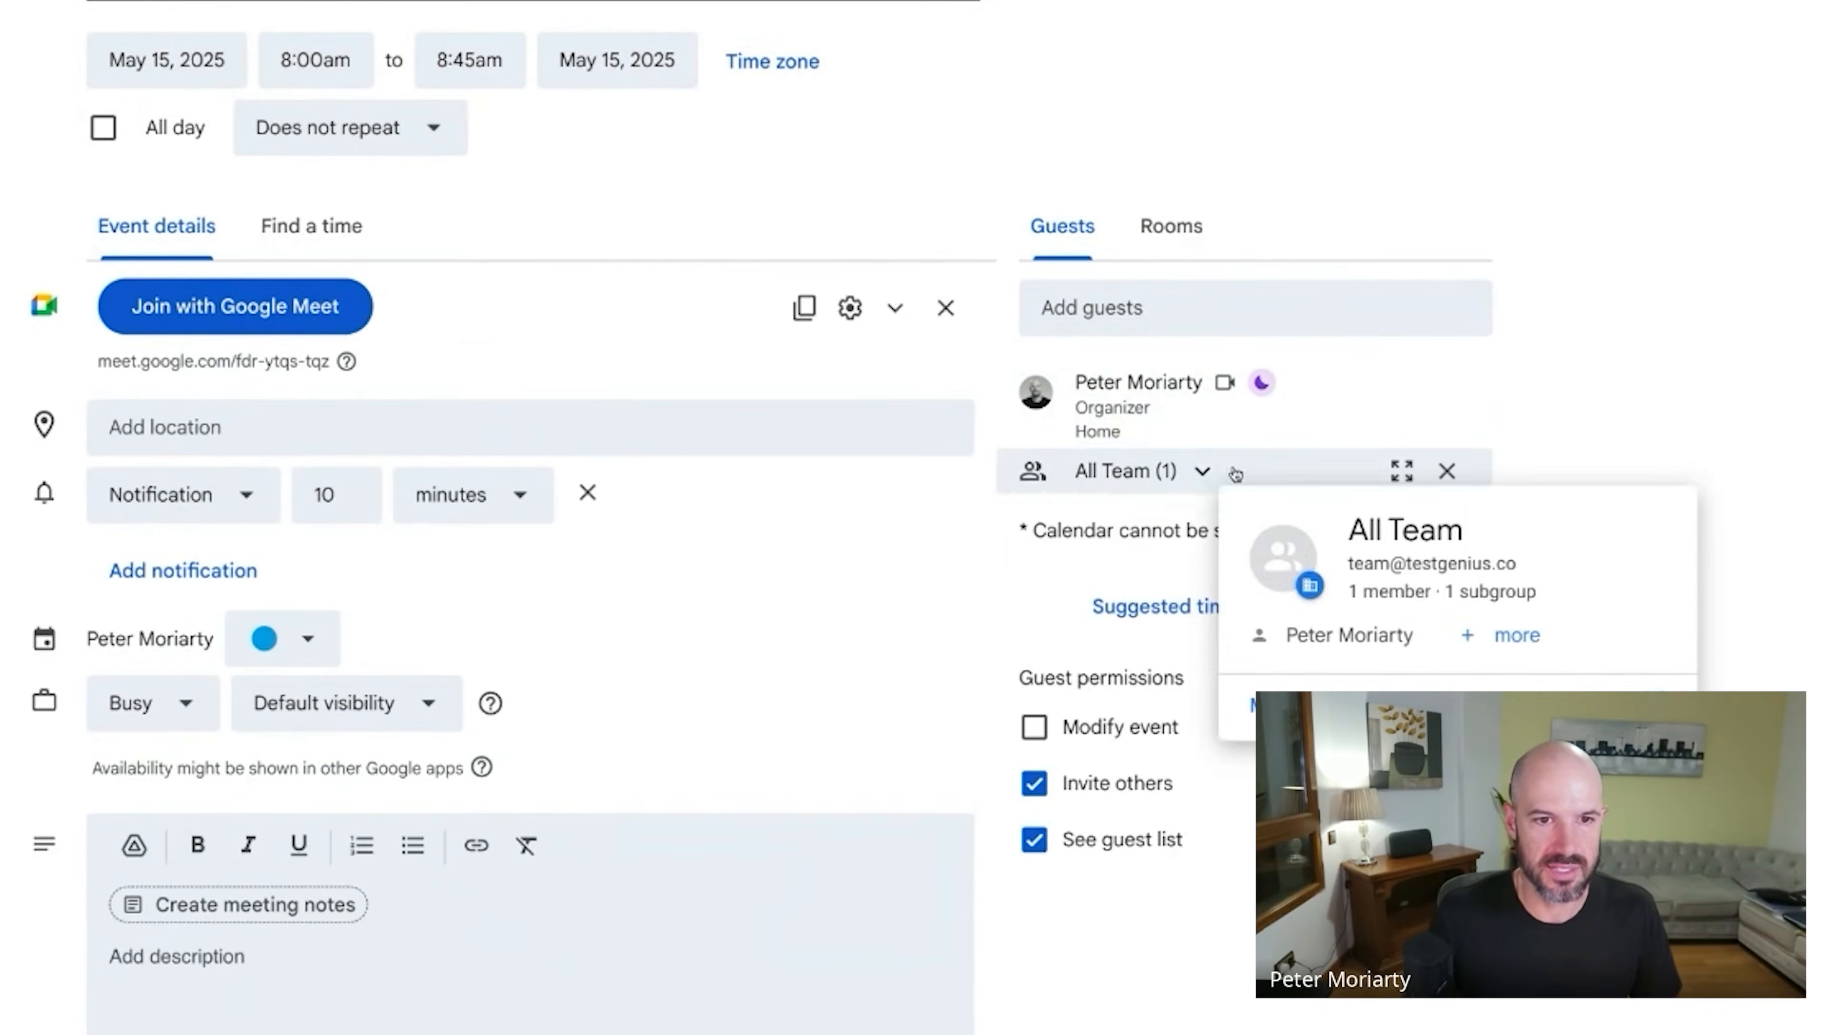
{"action": "left_click", "coordinate": [1054, 1]}
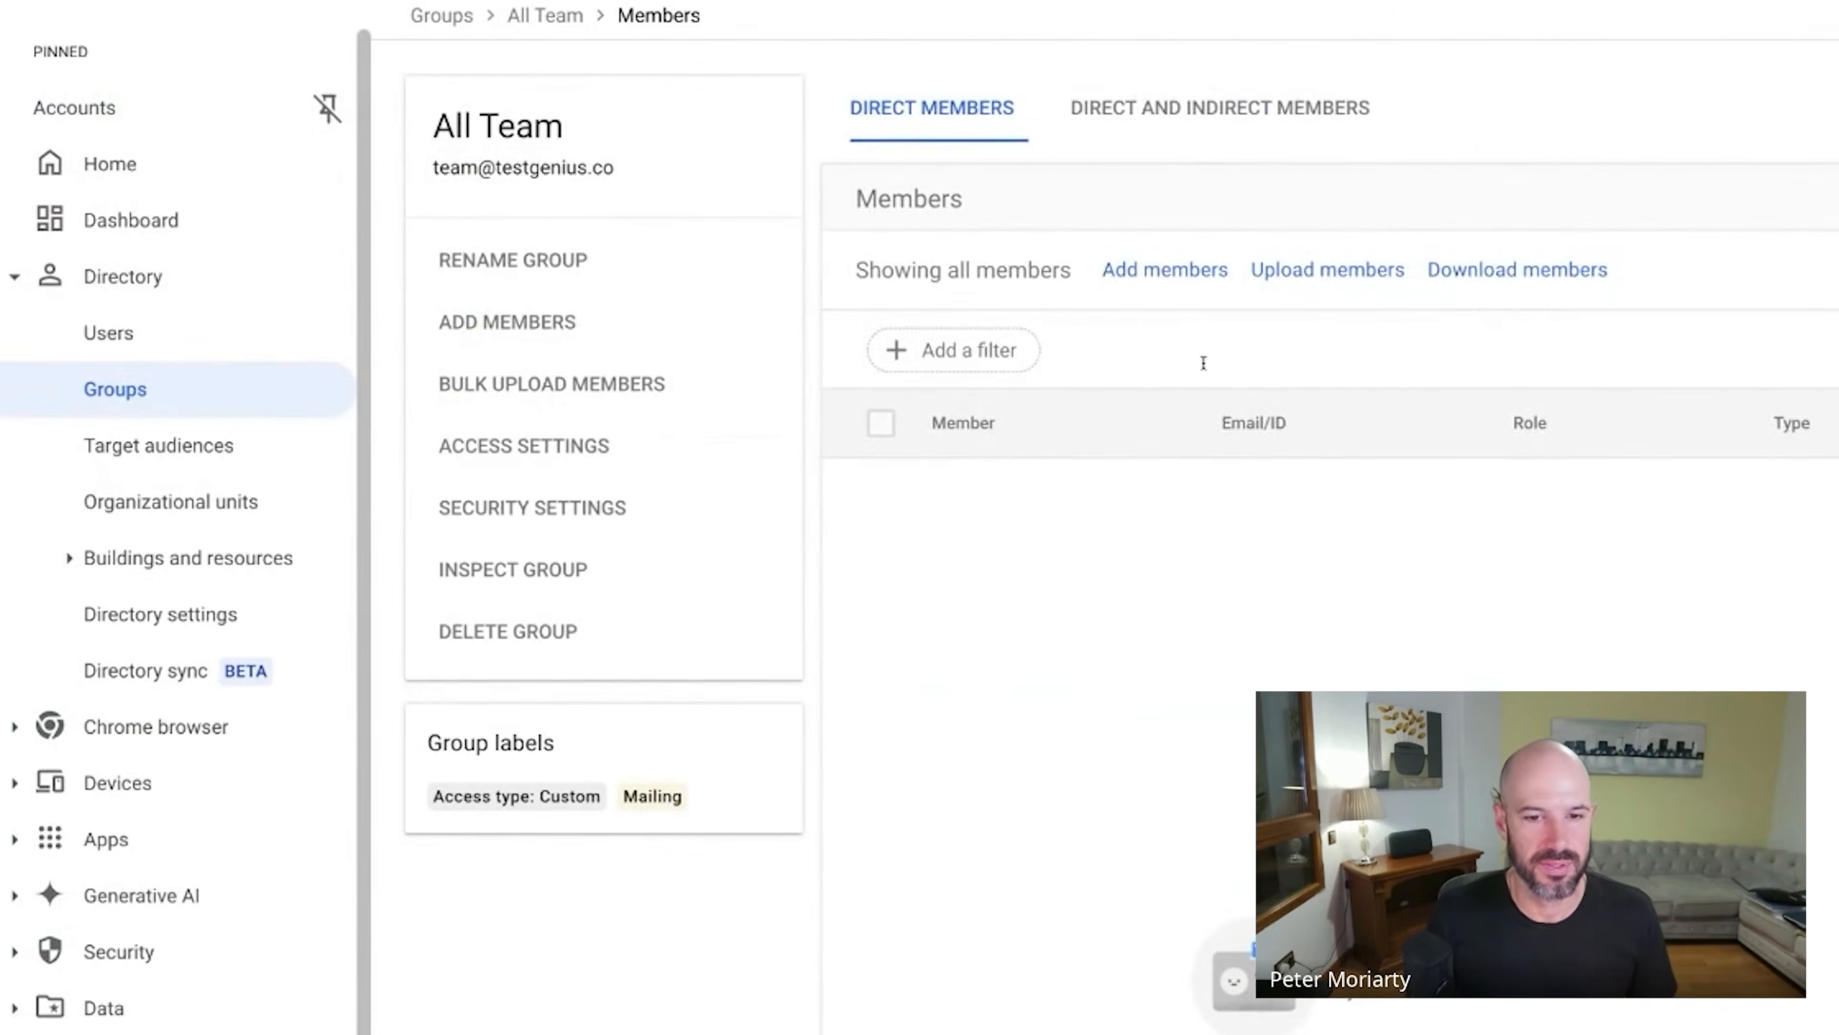
Check All Team's members, including subgroup members, in Admin console.
{"action": "left_click", "coordinate": [1184, 134]}
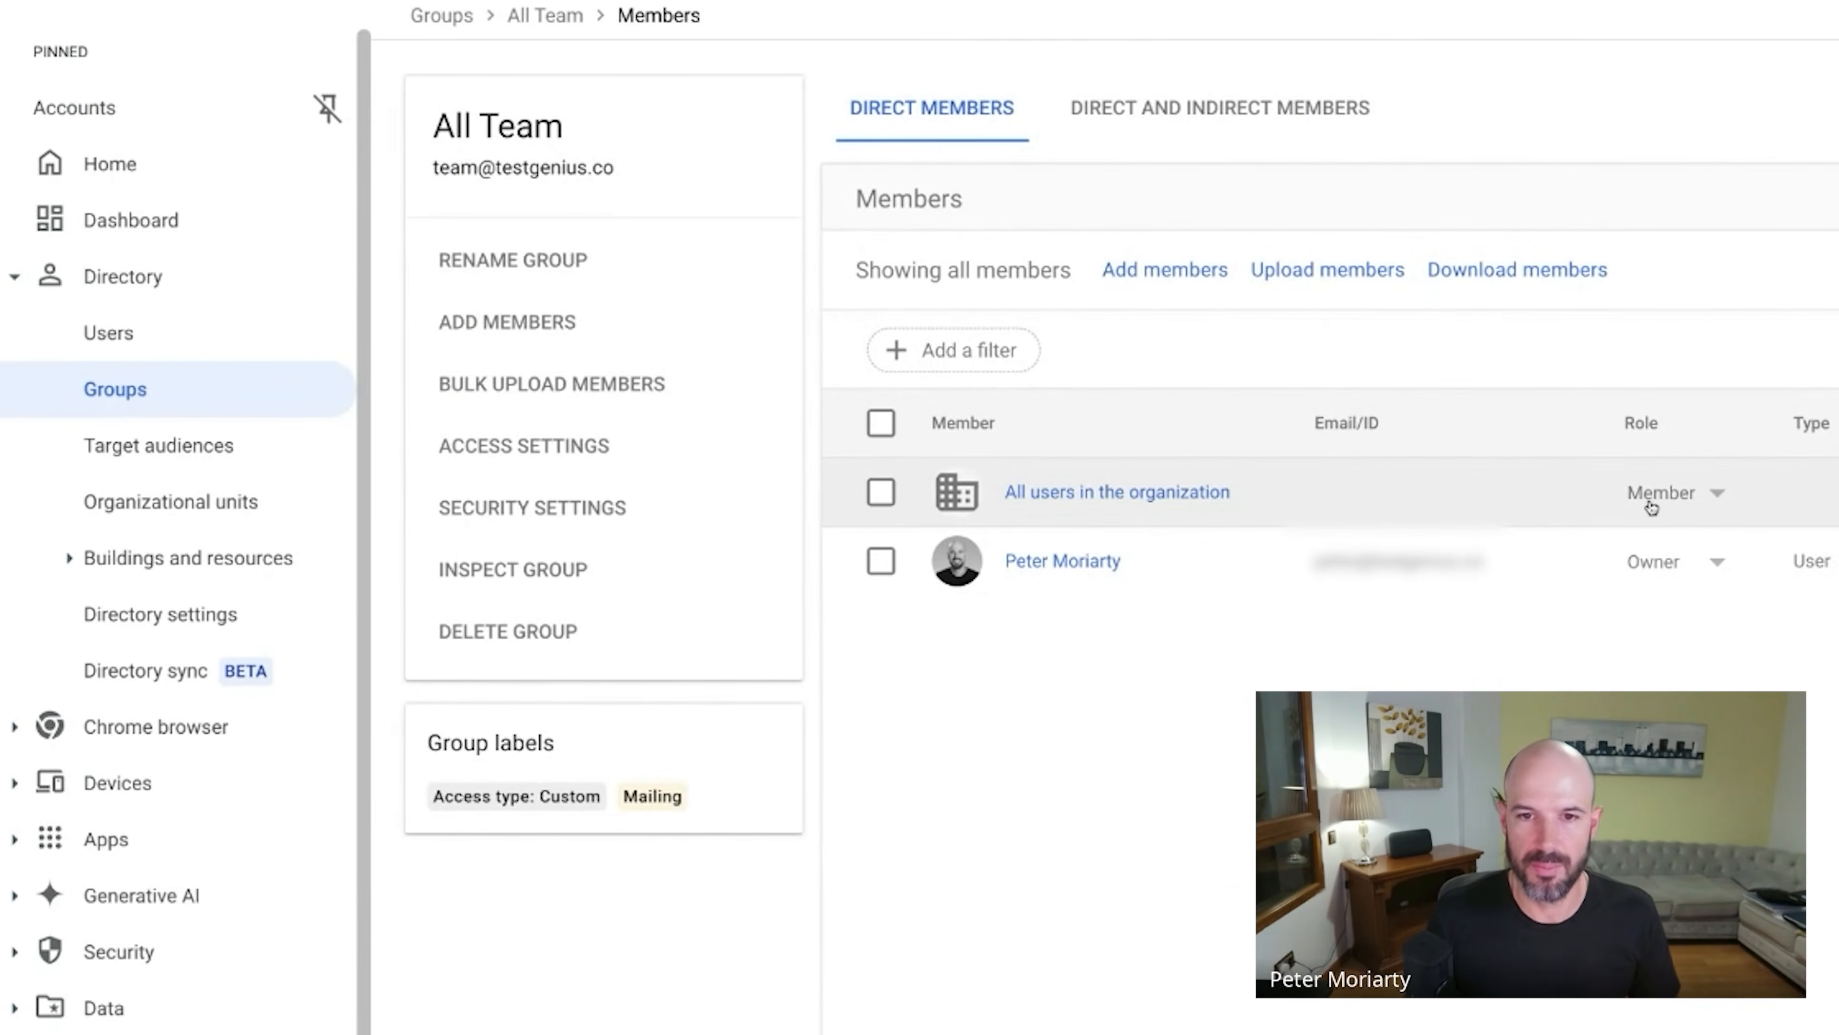
{"action": "left_click", "coordinate": [1697, 505]}
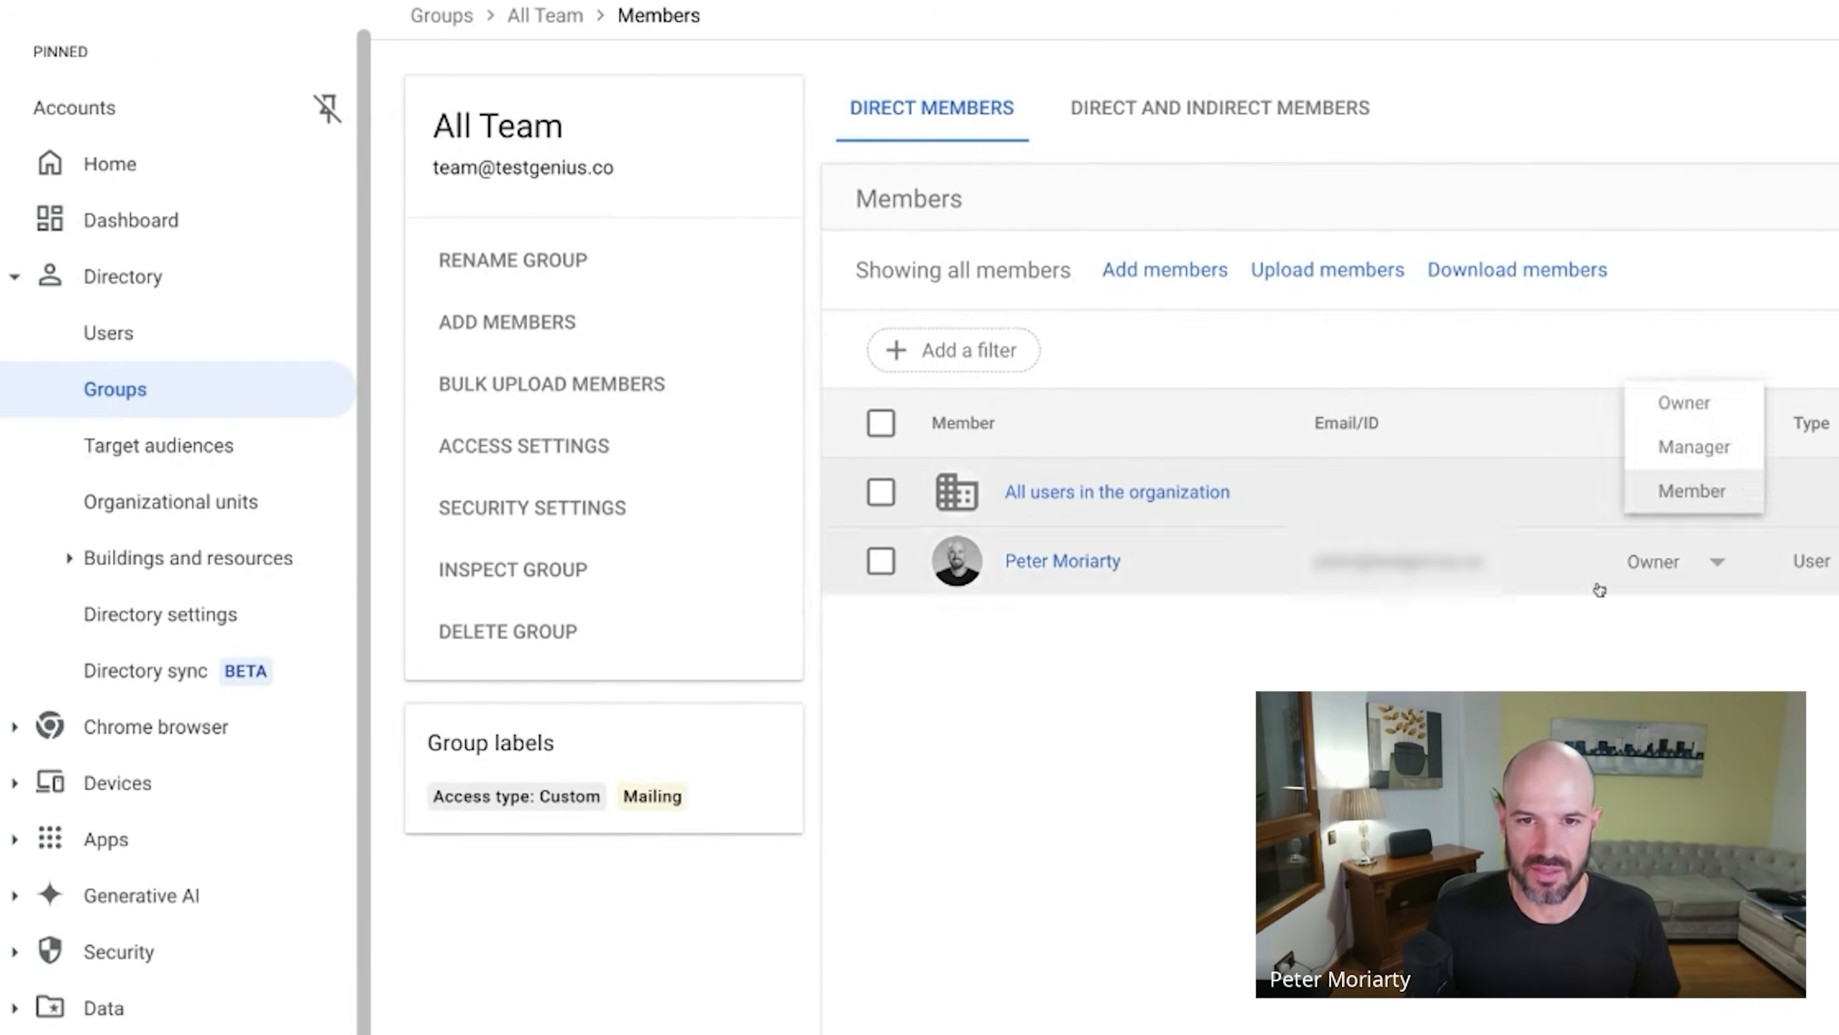
{"action": "left_click", "coordinate": [1601, 588]}
{"action": "left_click", "coordinate": [1167, 491]}
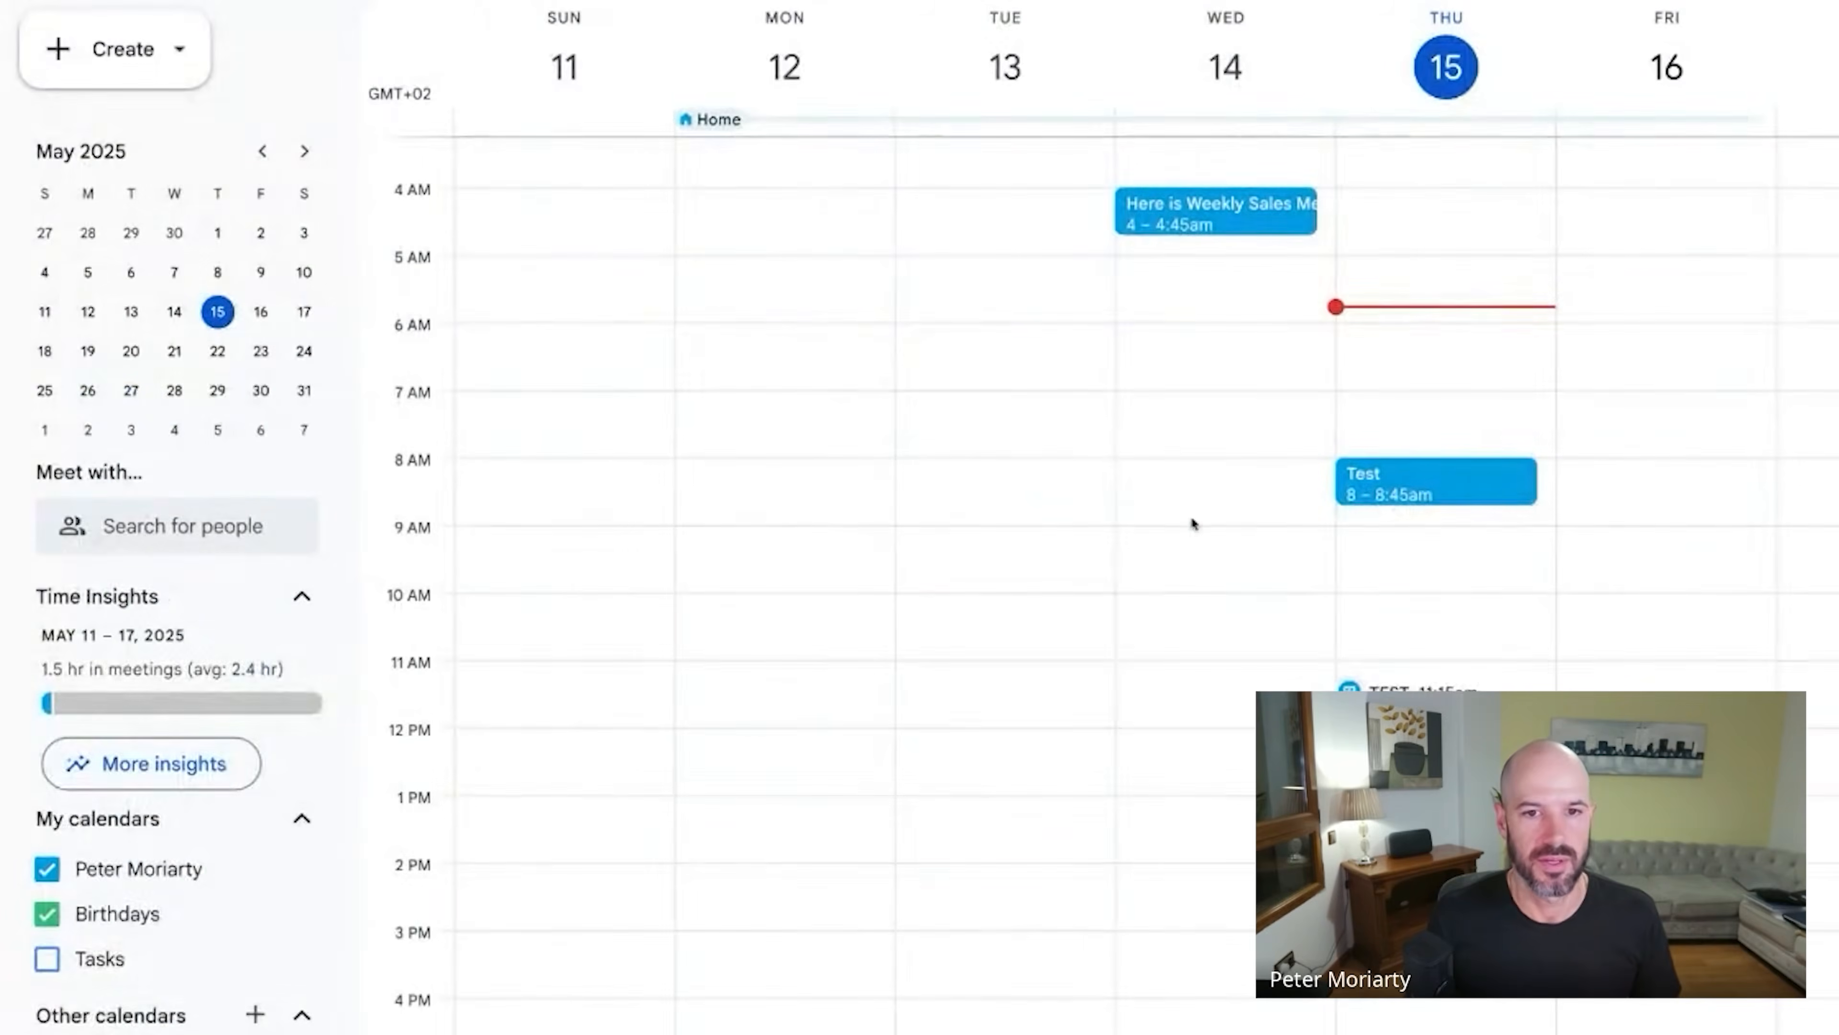
Open the Test event's details and expand All Team's 73 guests.
{"action": "left_click", "coordinate": [1403, 495]}
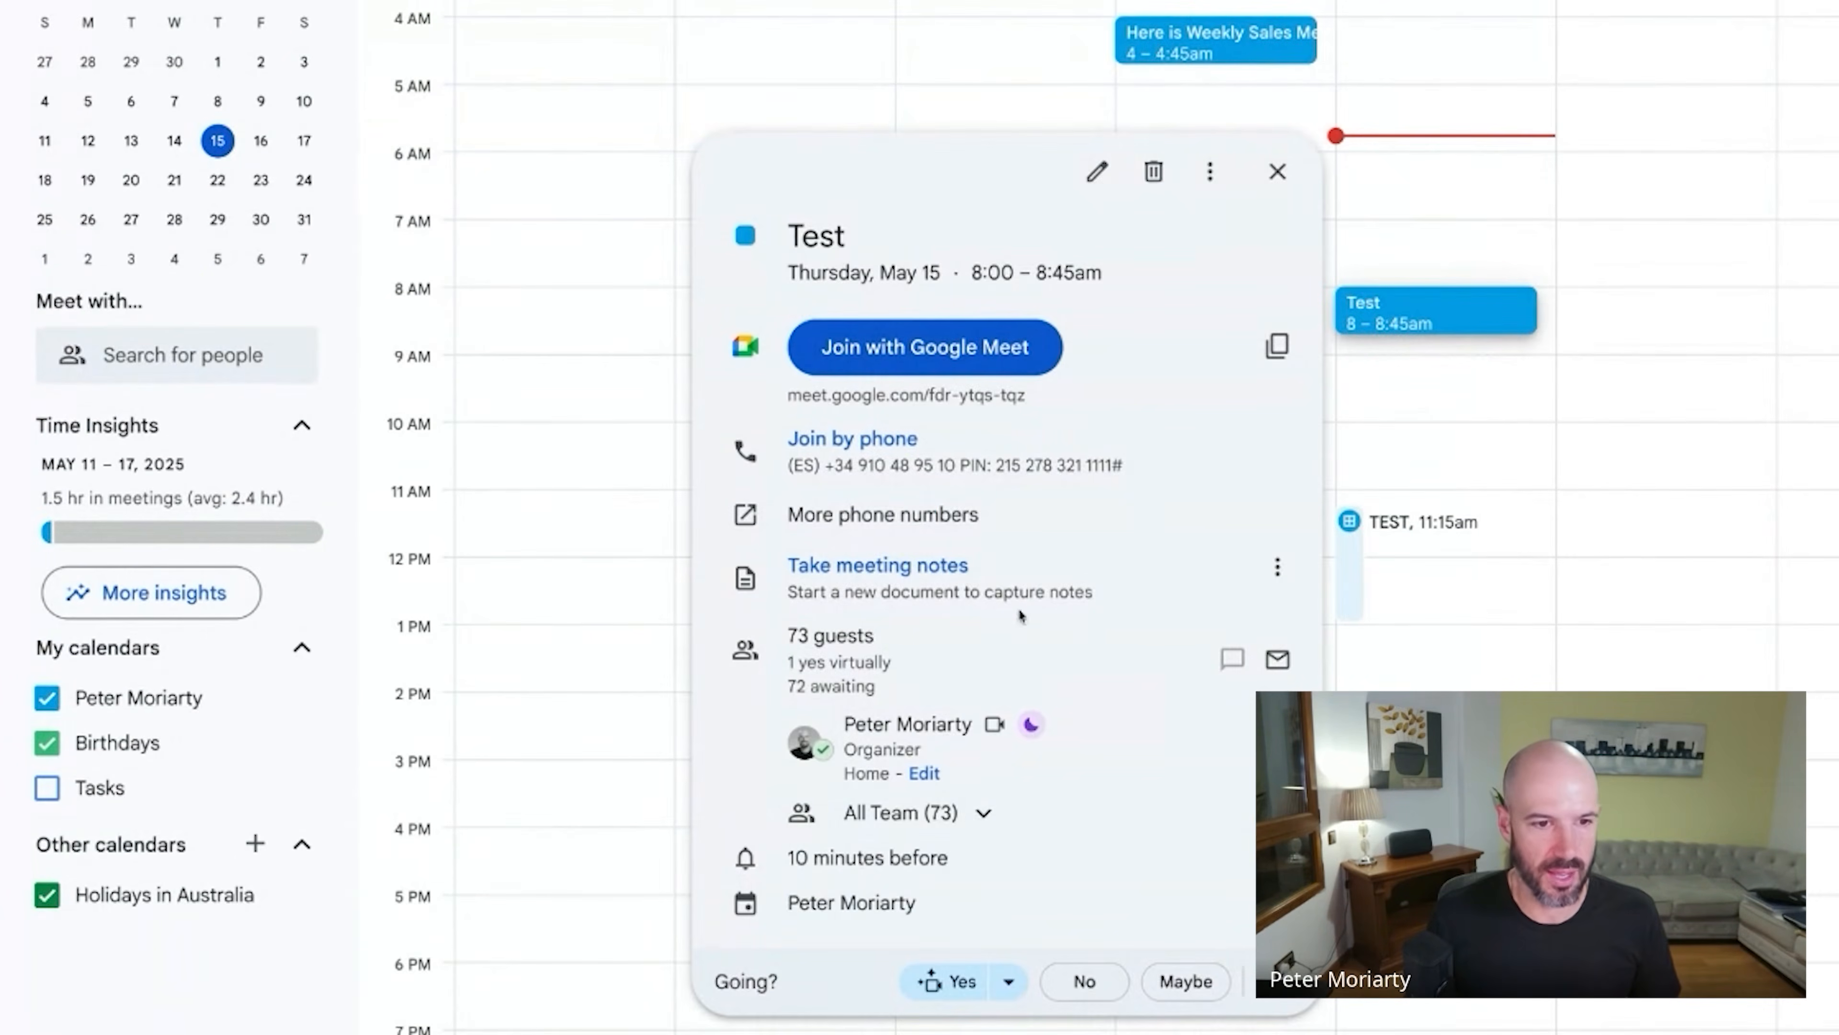
{"action": "left_click", "coordinate": [983, 813]}
{"action": "mouse_move", "coordinate": [1073, 820]}
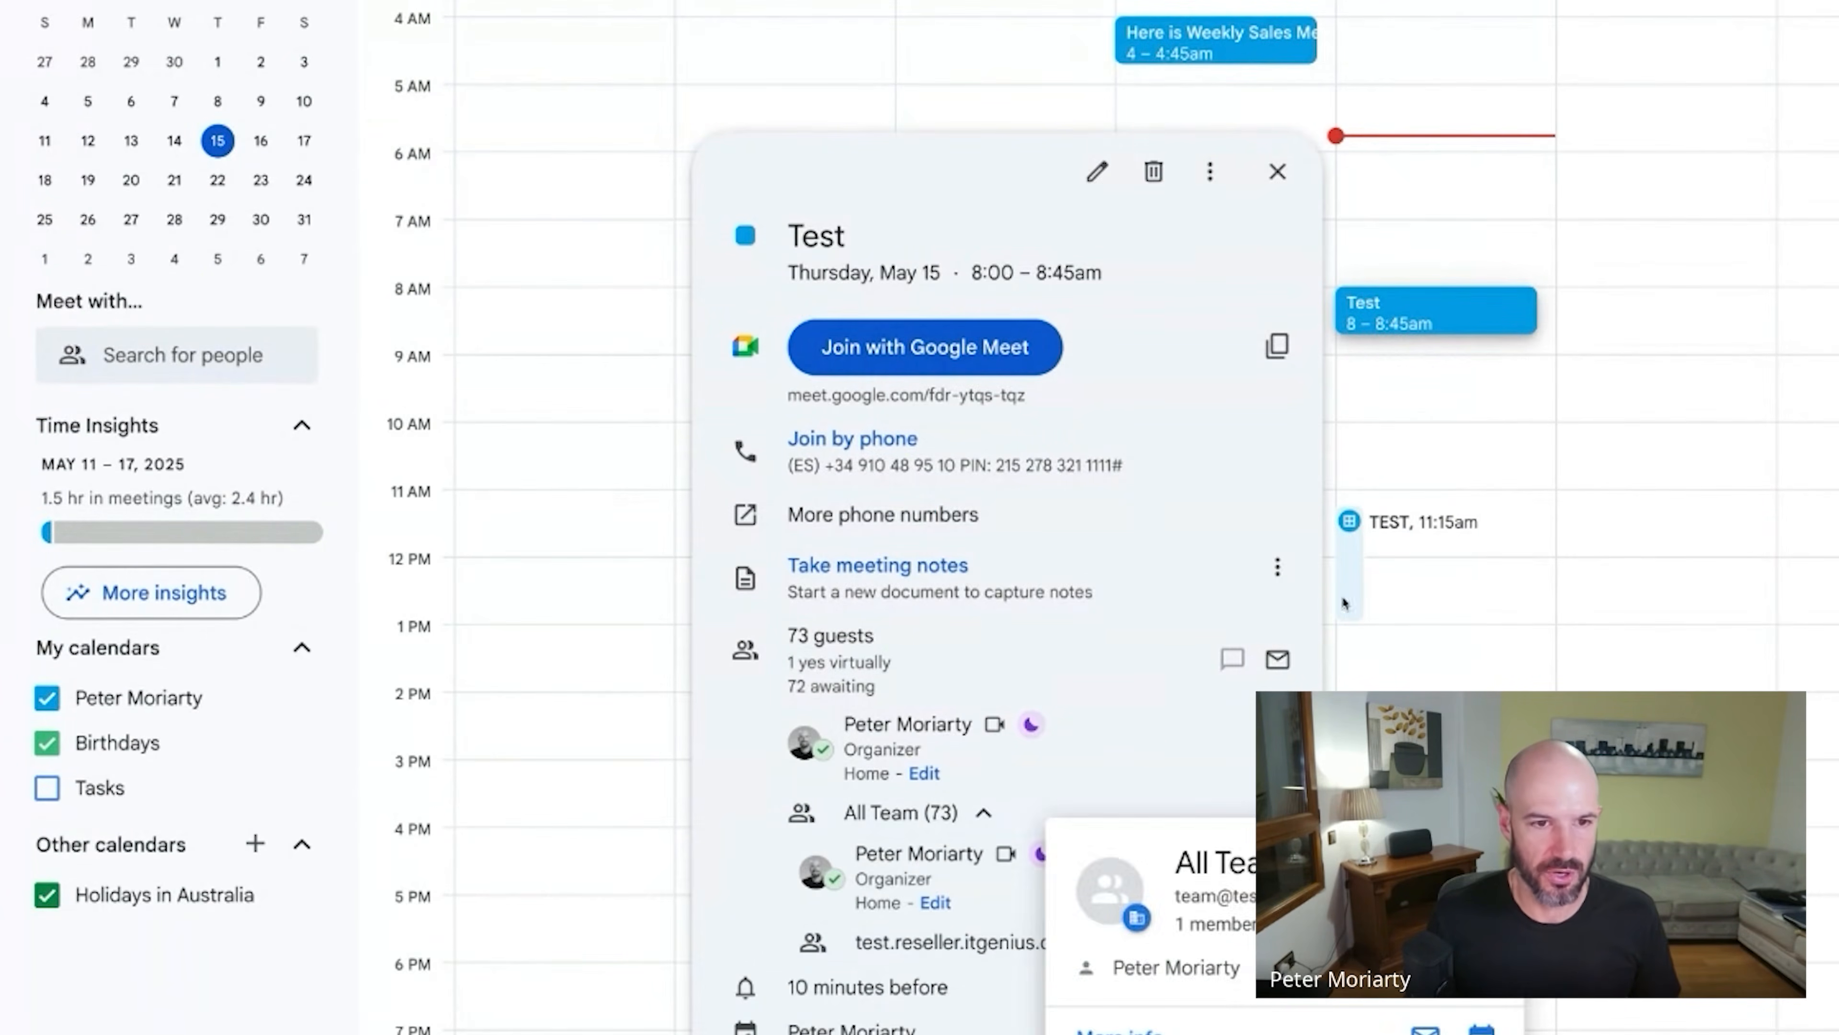
Edit the Test event so it repeats Weekly on Thursday.
{"action": "left_click", "coordinate": [1096, 171]}
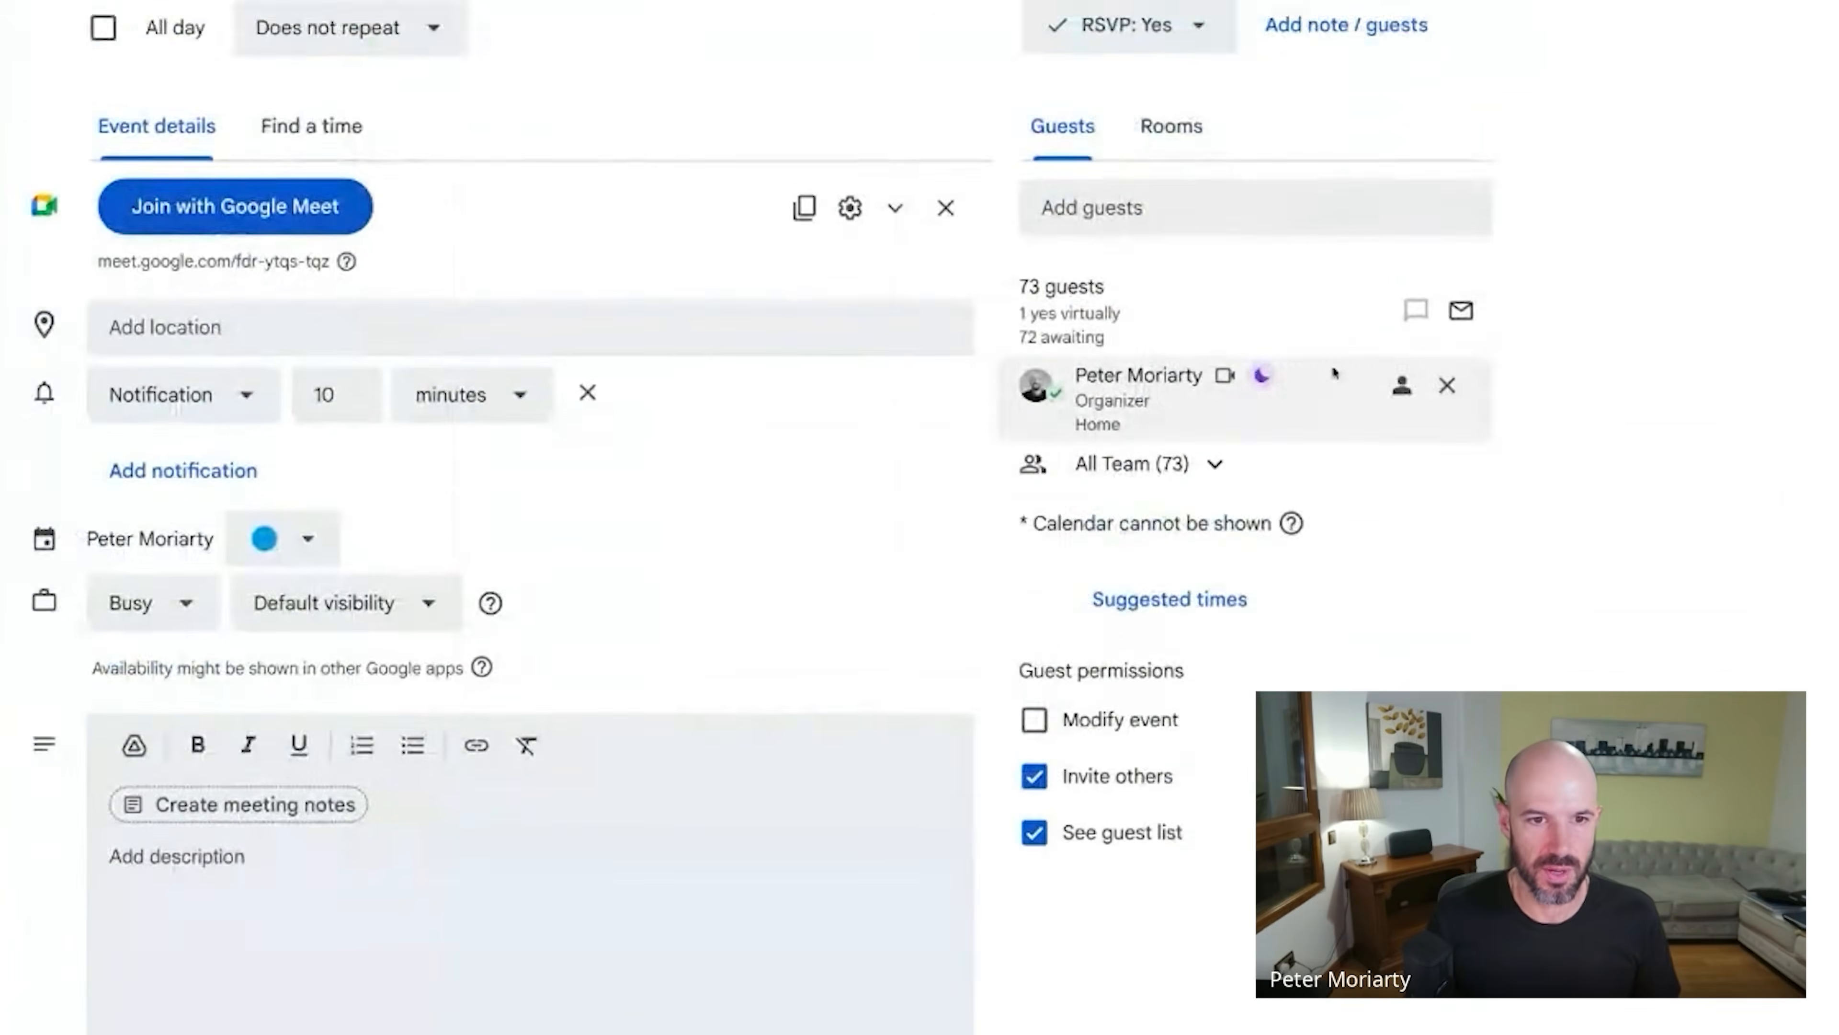
{"action": "mouse_move", "coordinate": [1215, 468]}
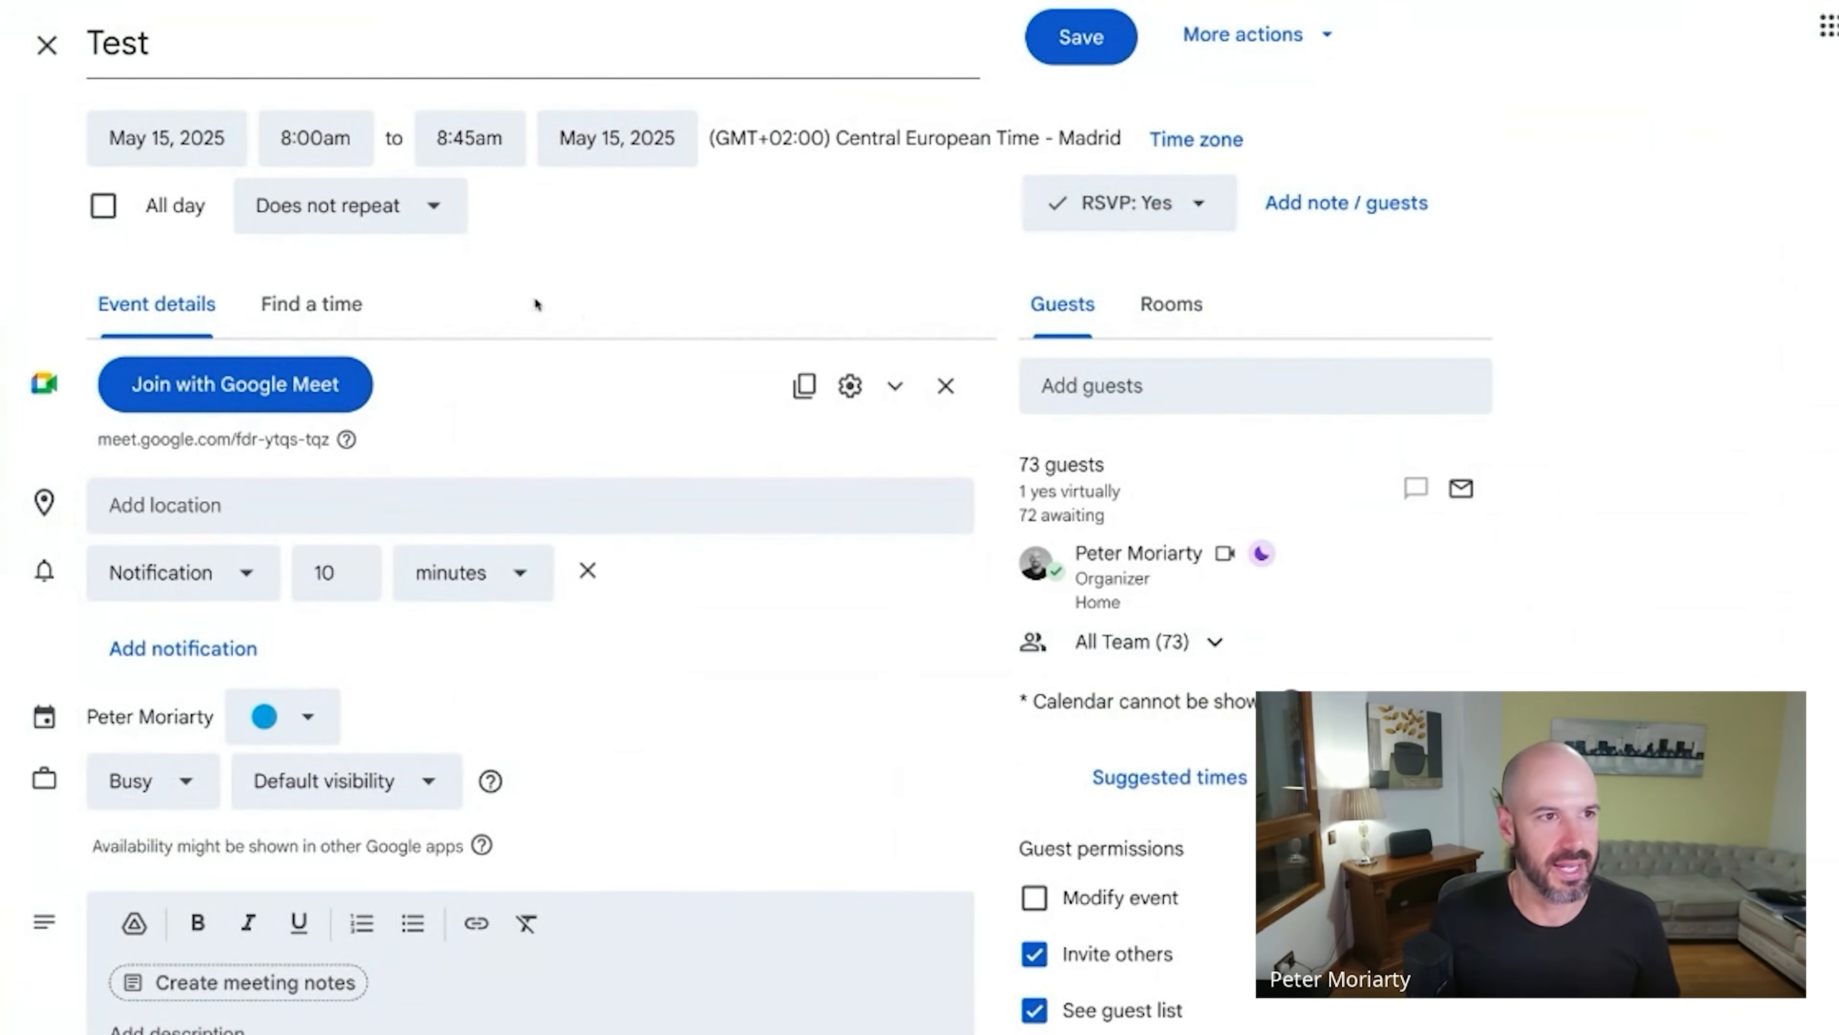
{"action": "left_click", "coordinate": [368, 218]}
{"action": "left_click", "coordinate": [522, 391]}
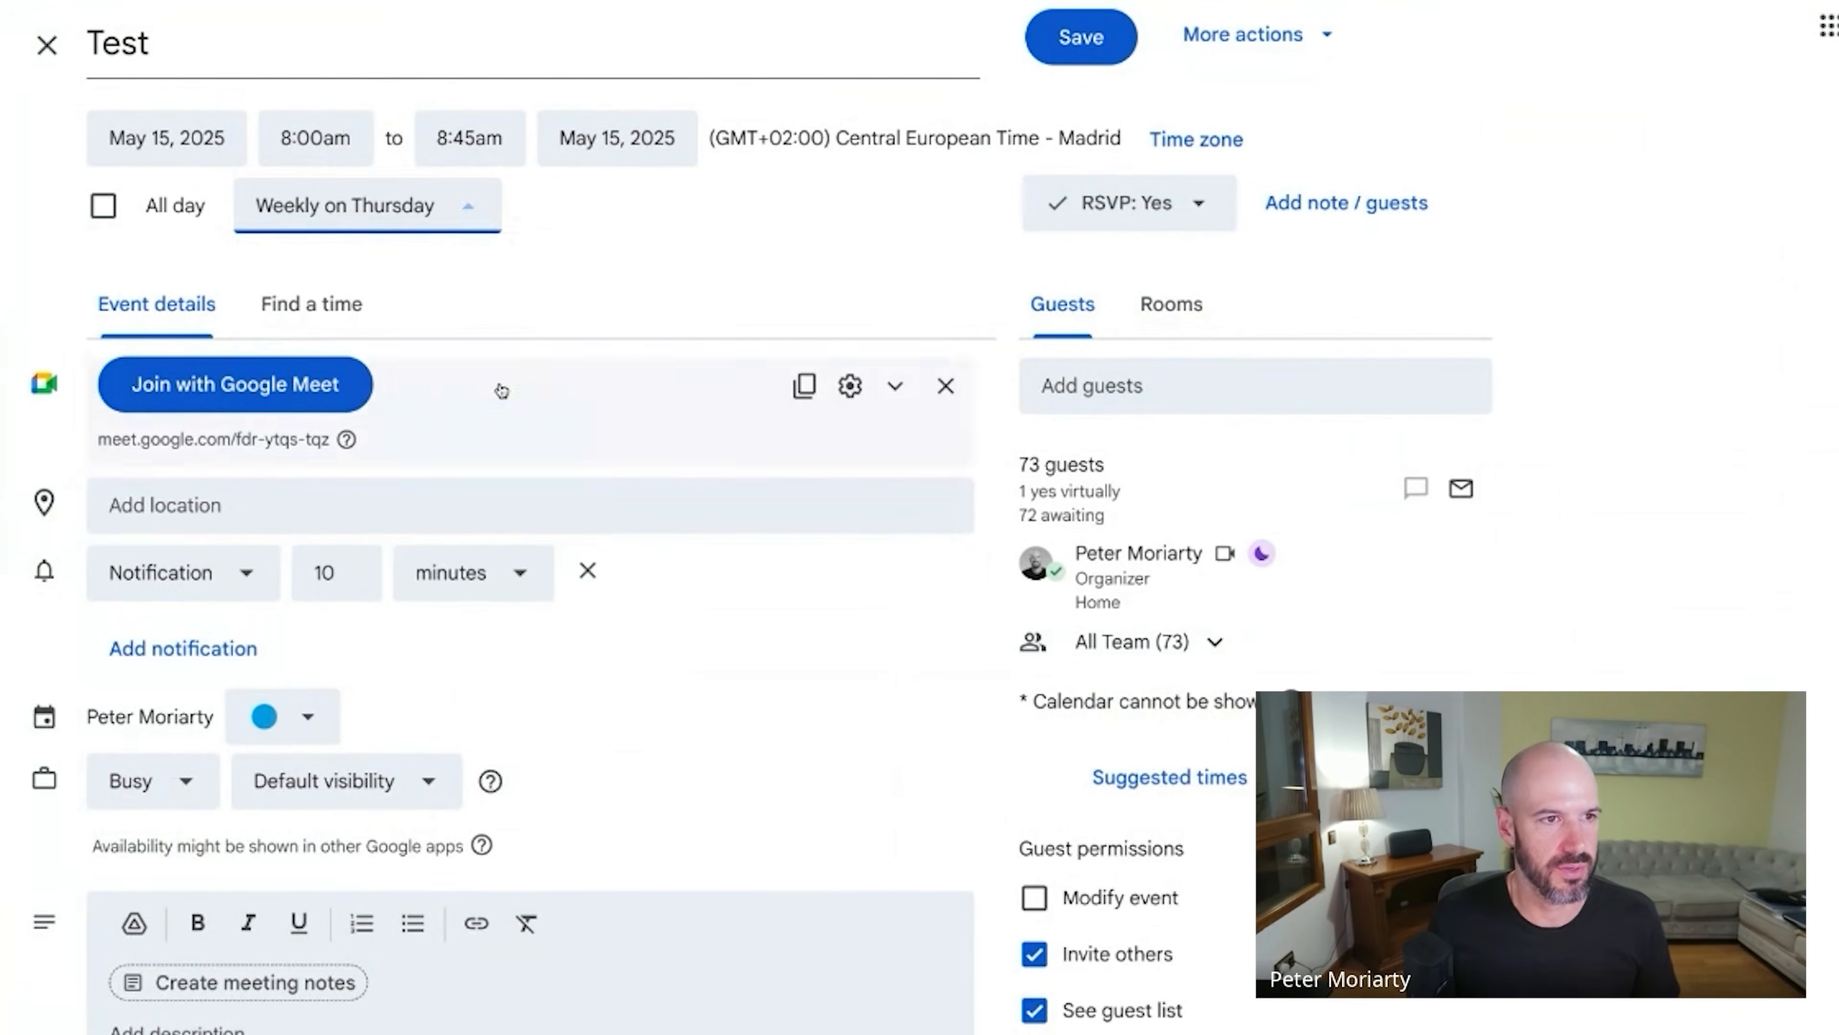
{"action": "left_click", "coordinate": [1216, 645]}
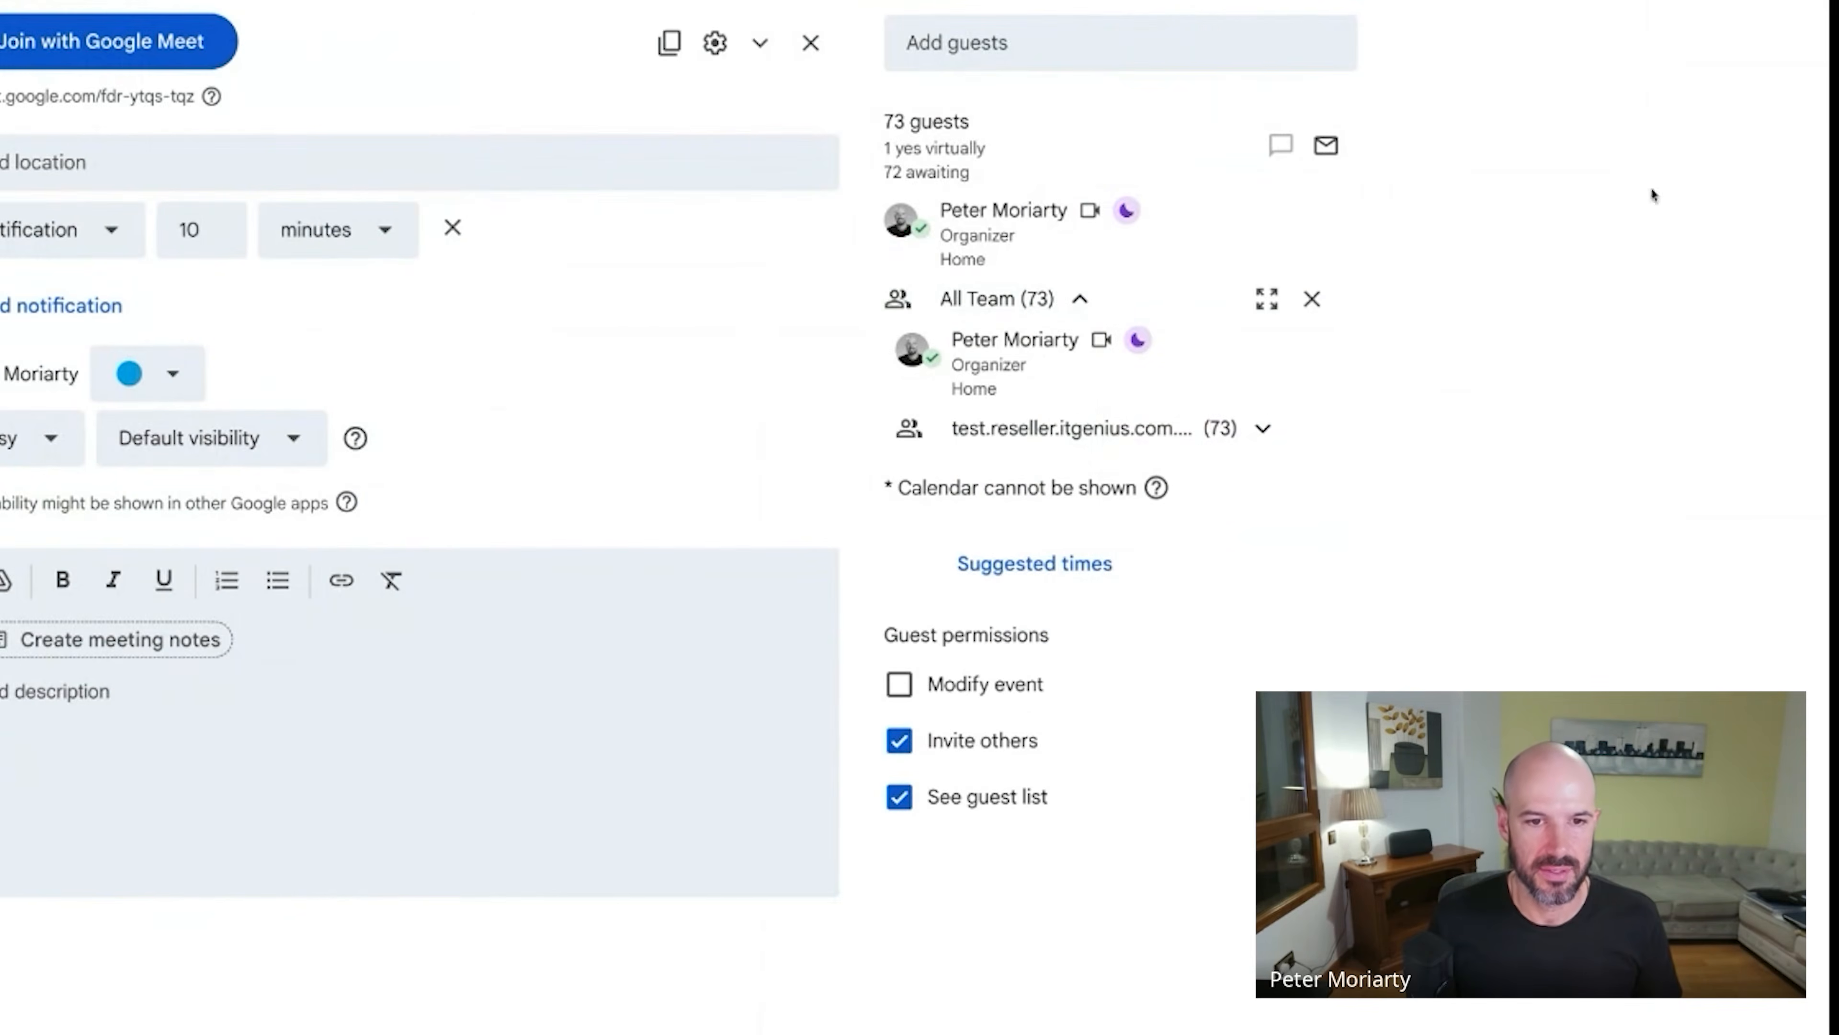
Expand All Team's nested domain subgroup and scroll through its 73 members.
{"action": "left_click", "coordinate": [1265, 427]}
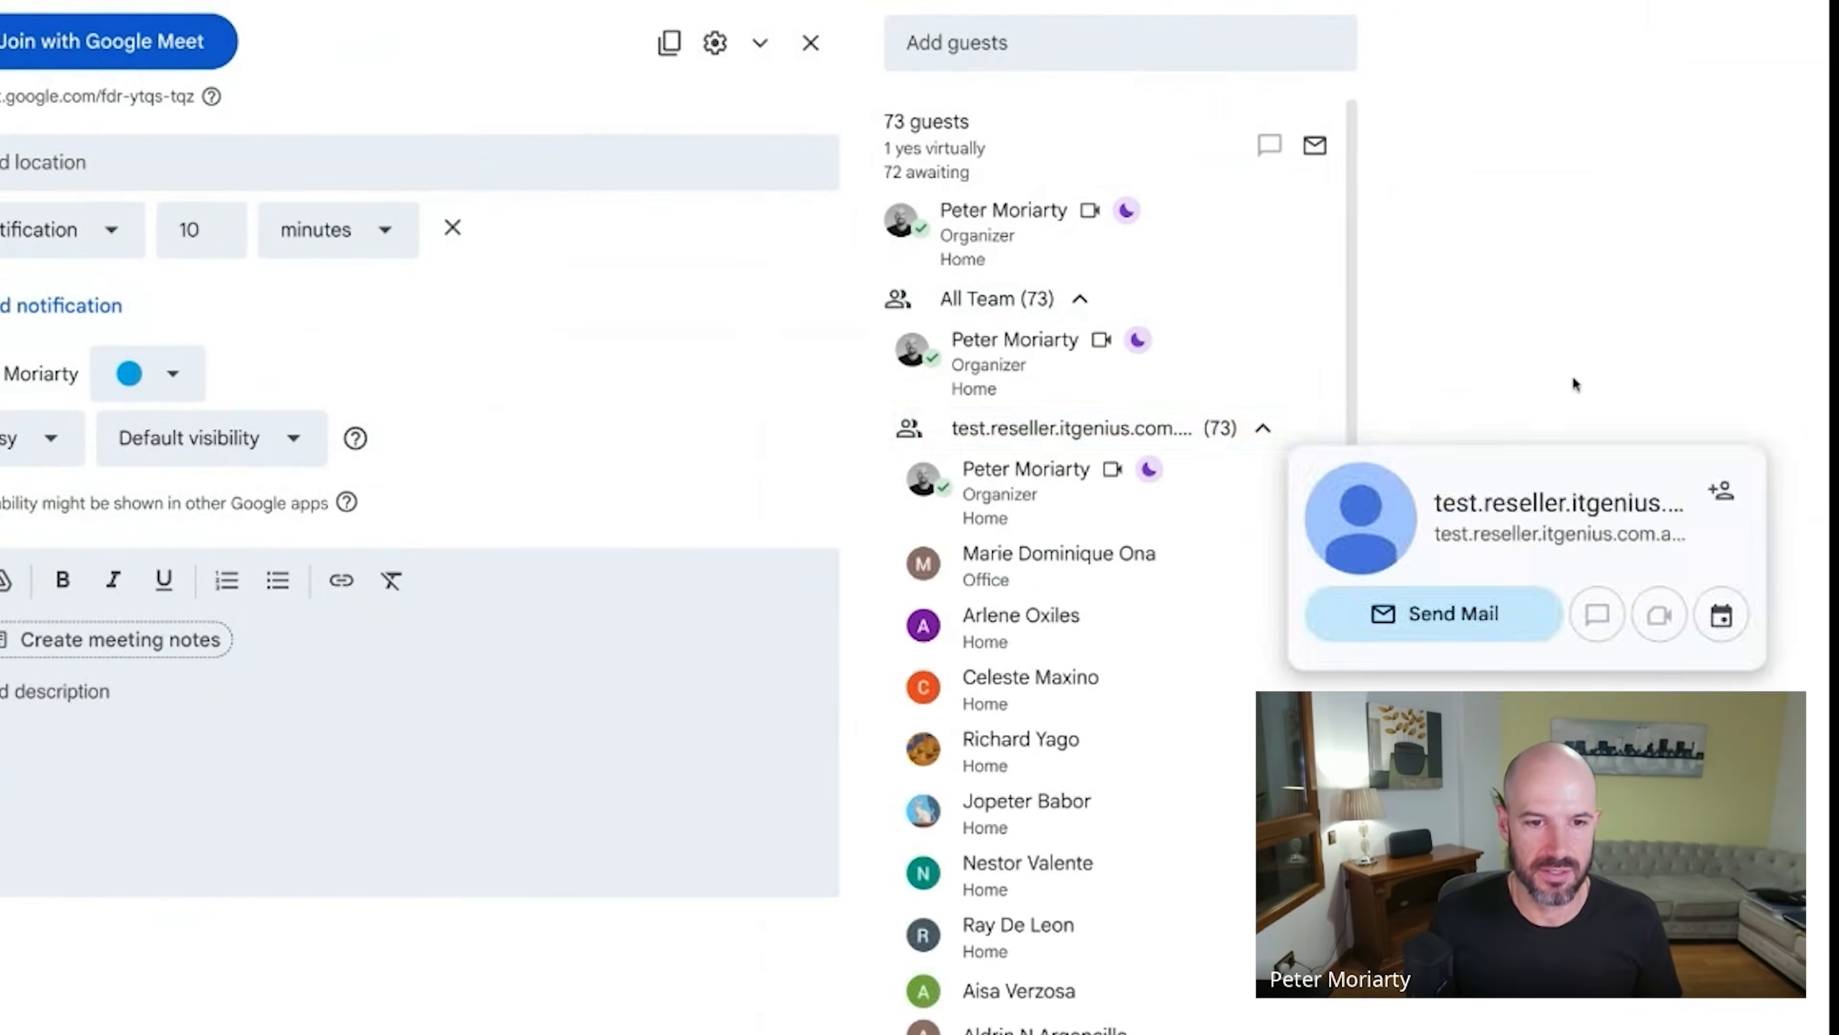
{"action": "scroll", "coordinate": [1227, 513], "scroll_direction": "down", "scroll_amount": 20}
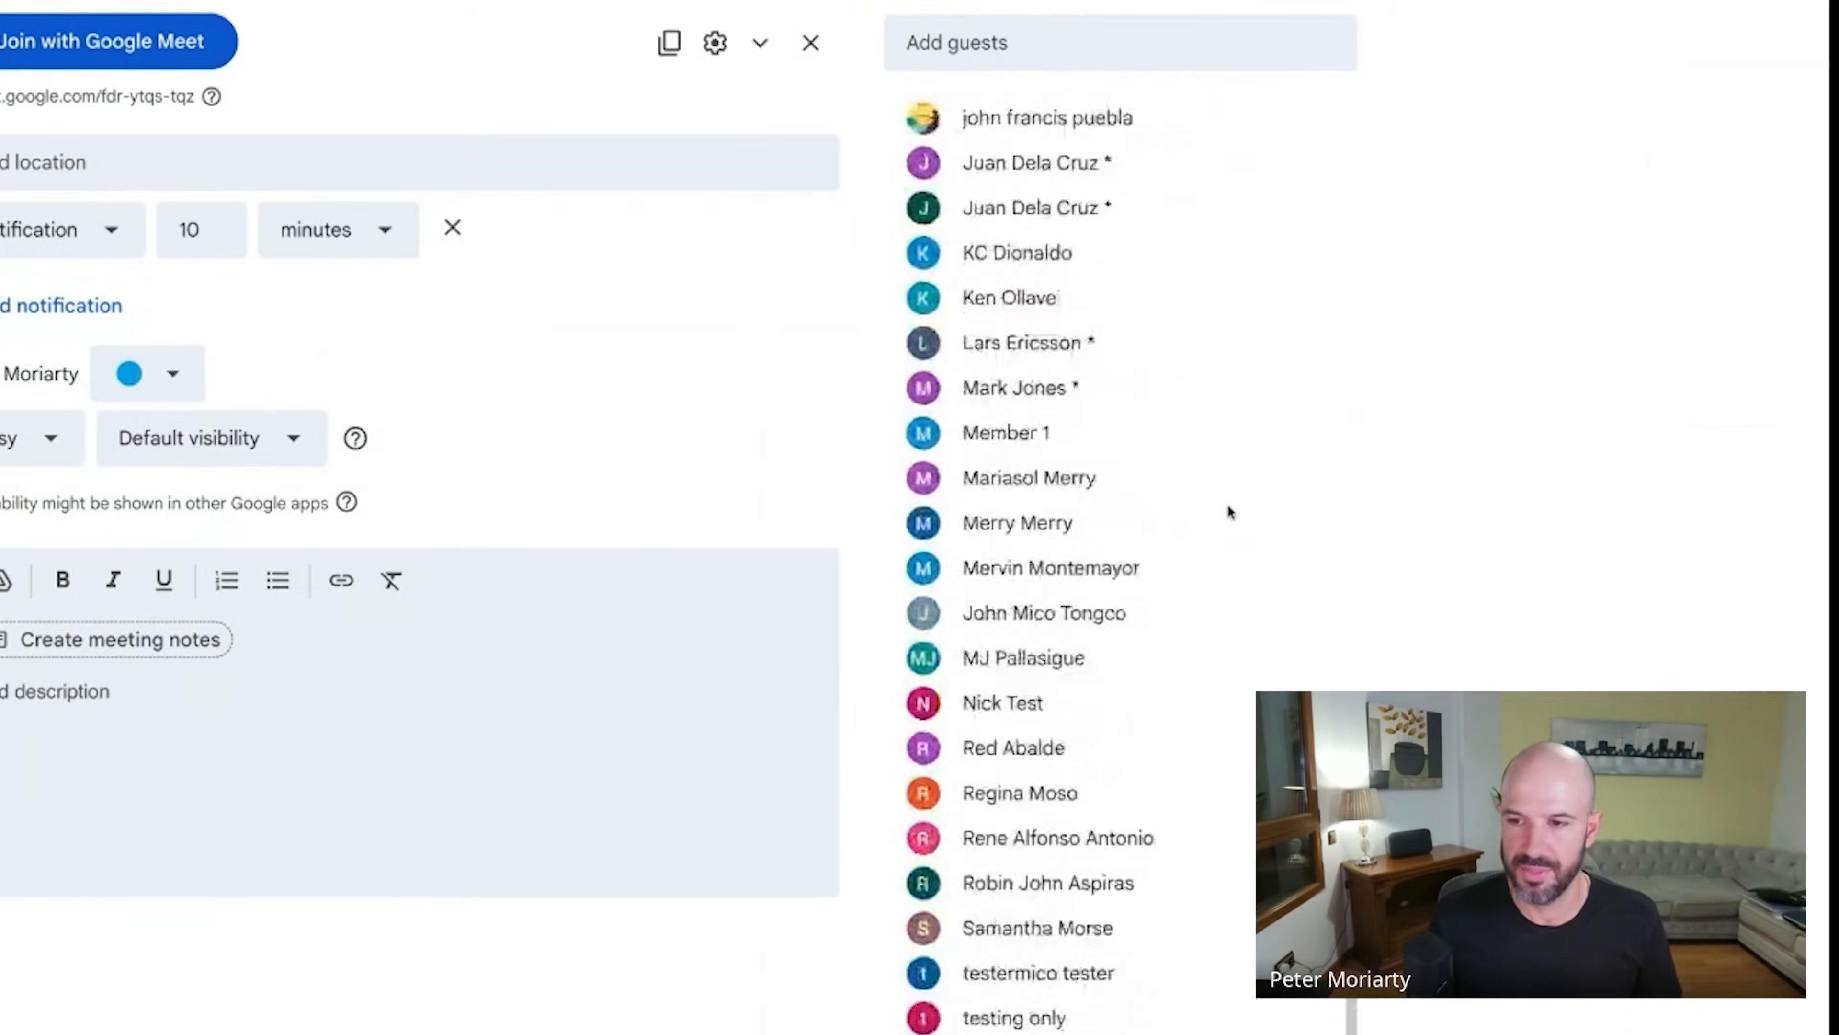
{"action": "scroll", "coordinate": [1227, 513], "scroll_direction": "up", "scroll_amount": 20}
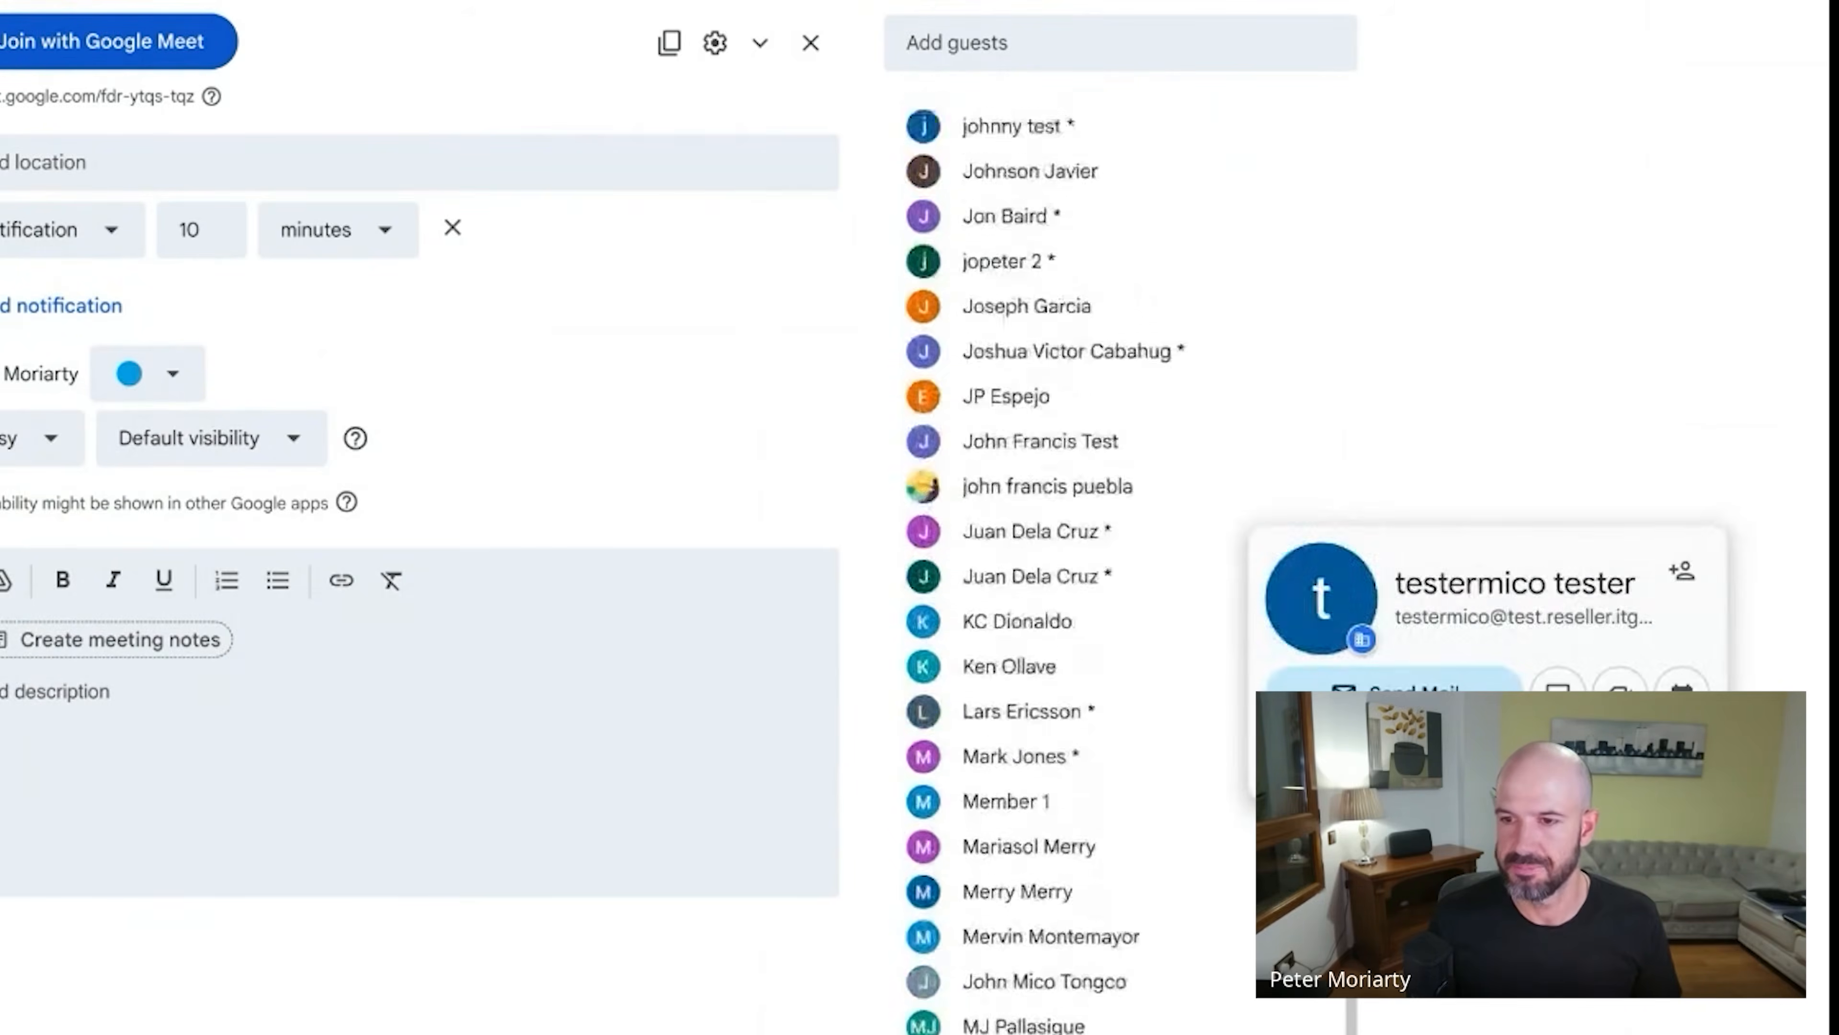
{"action": "scroll", "coordinate": [1228, 513], "scroll_direction": "up", "scroll_amount": 15}
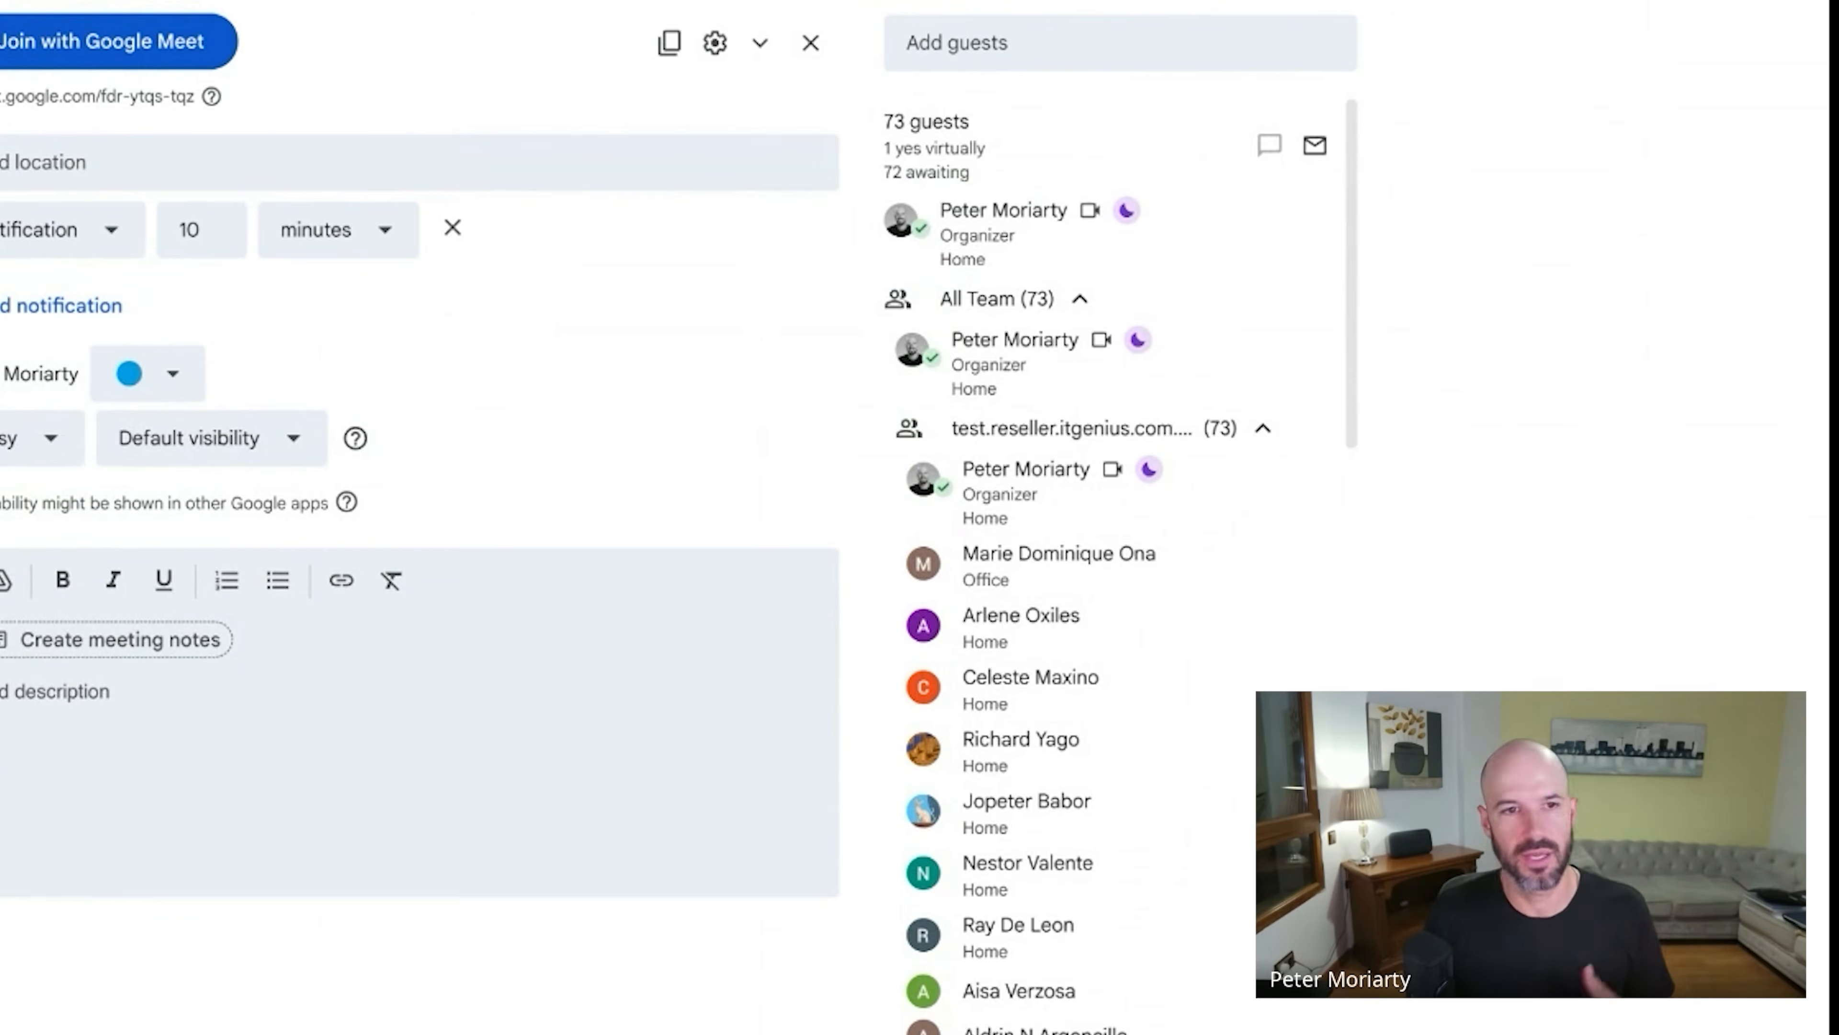
{"action": "mouse_move", "coordinate": [1049, 450]}
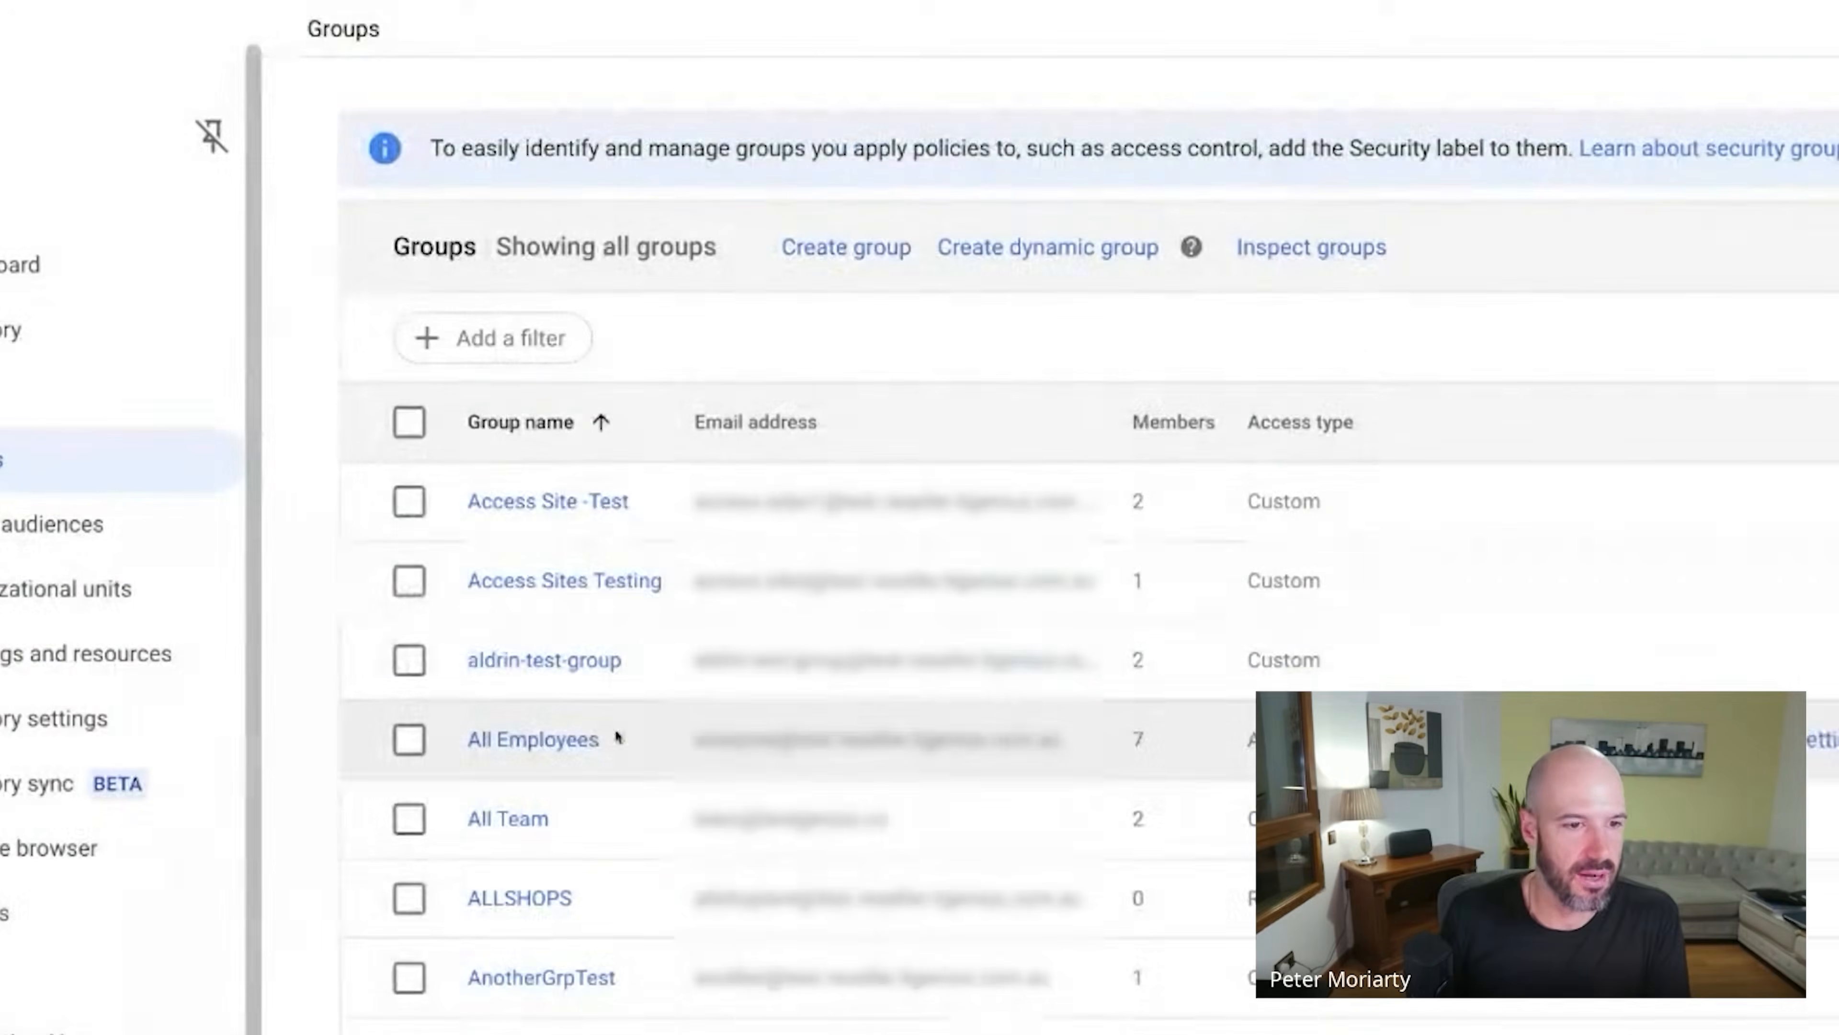
Review the Exec group's member list and return to Groups.
{"action": "scroll", "coordinate": [615, 740], "scroll_direction": "down", "scroll_amount": 5}
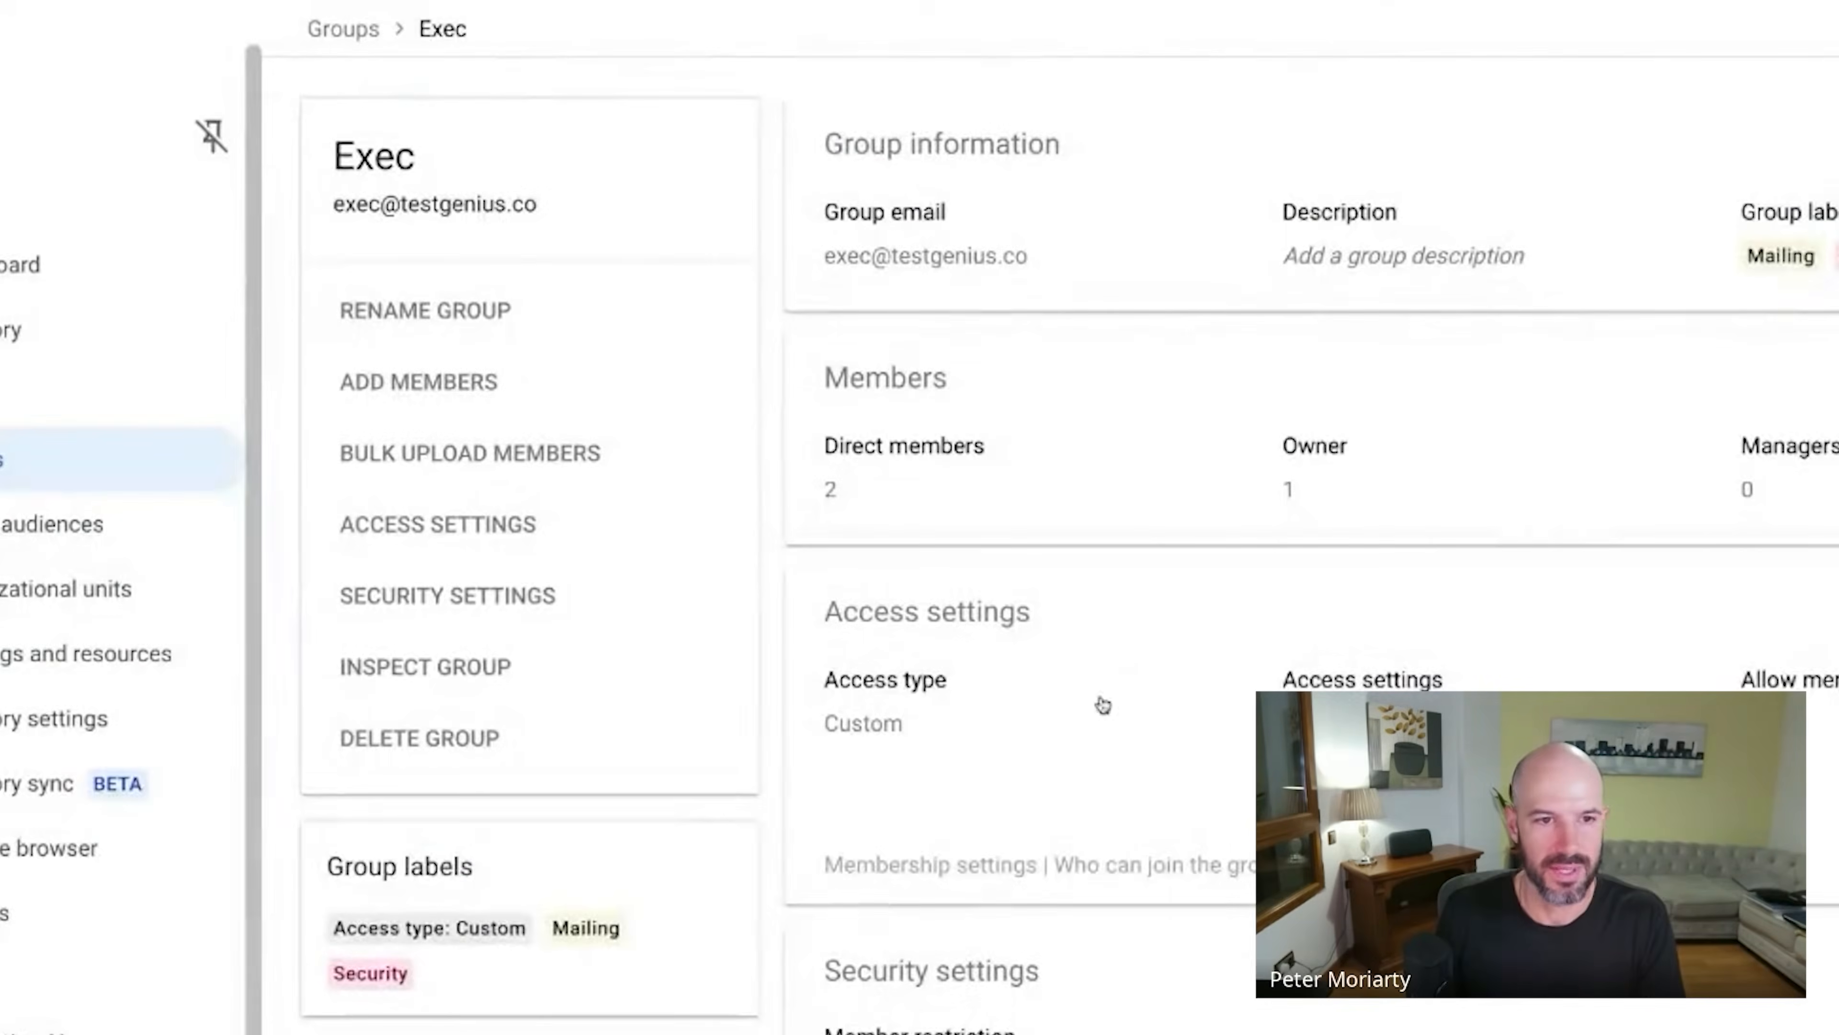
{"action": "left_click", "coordinate": [974, 513]}
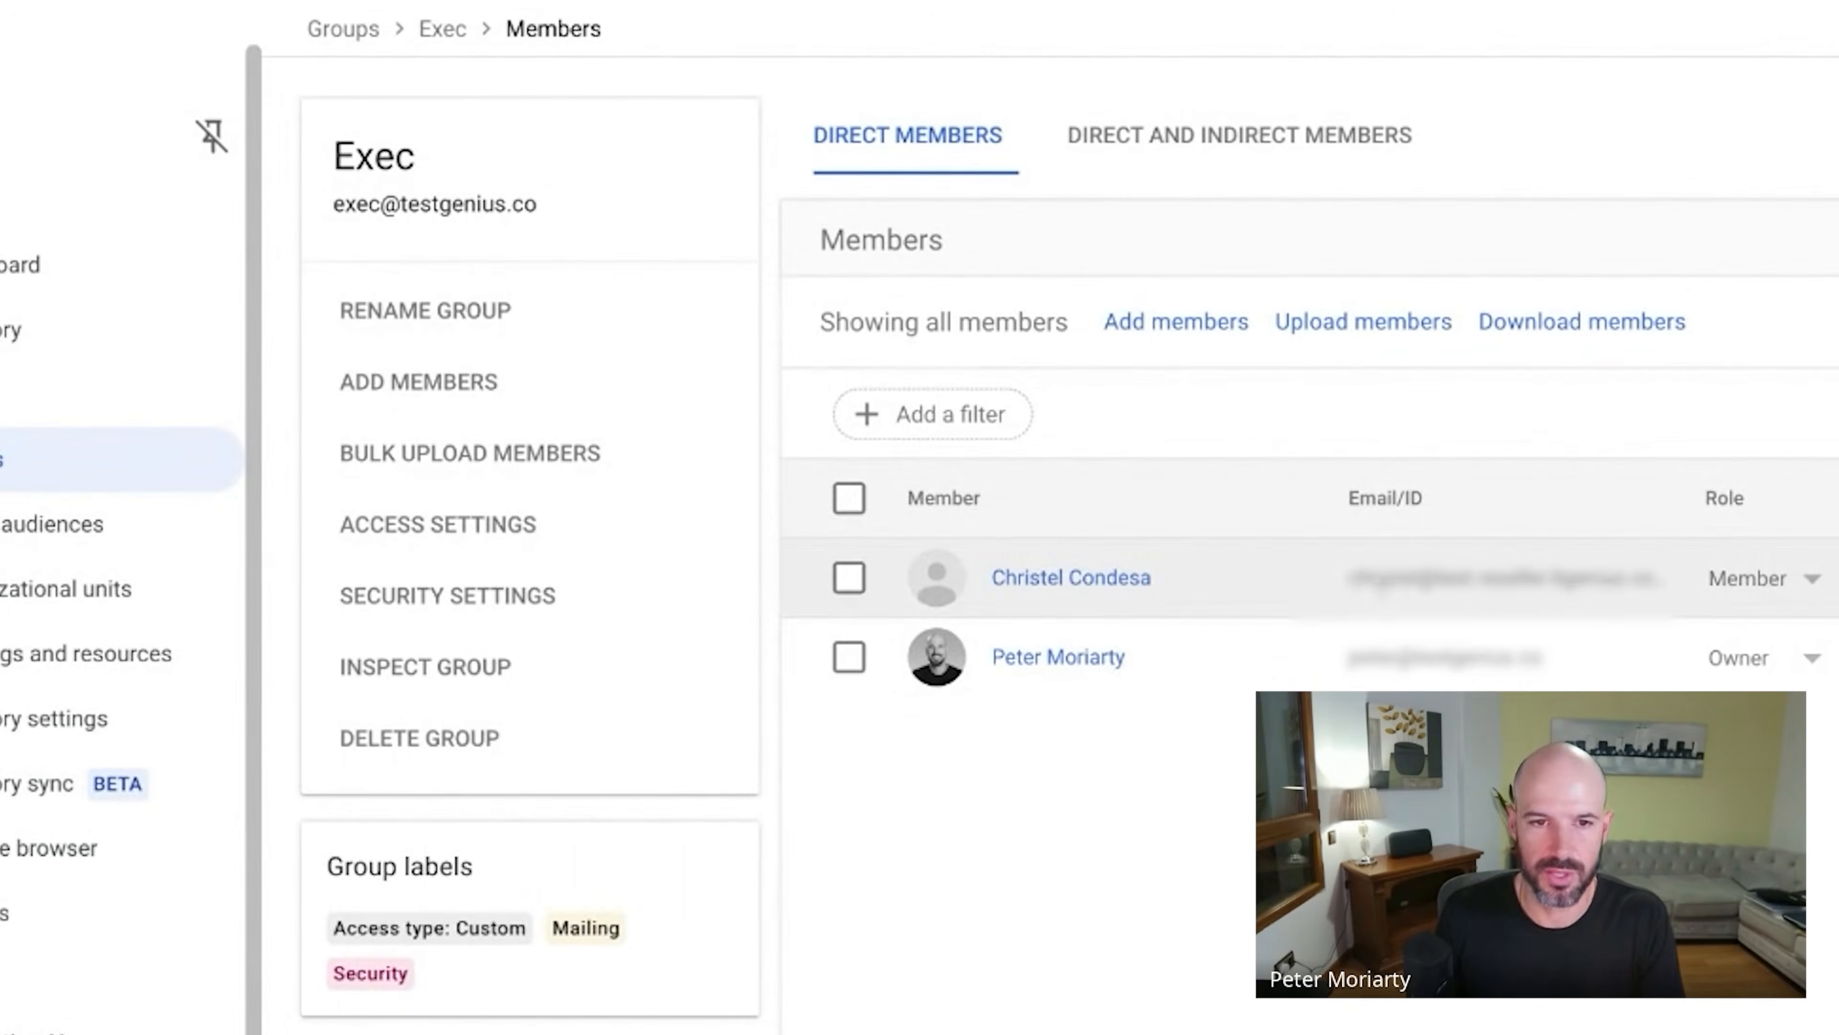
{"action": "left_click", "coordinate": [95, 474]}
Review the Finance group's member list, then begin a new group.
{"action": "scroll", "coordinate": [802, 858], "scroll_direction": "down", "scroll_amount": 3}
{"action": "scroll", "coordinate": [803, 858], "scroll_direction": "down", "scroll_amount": 1}
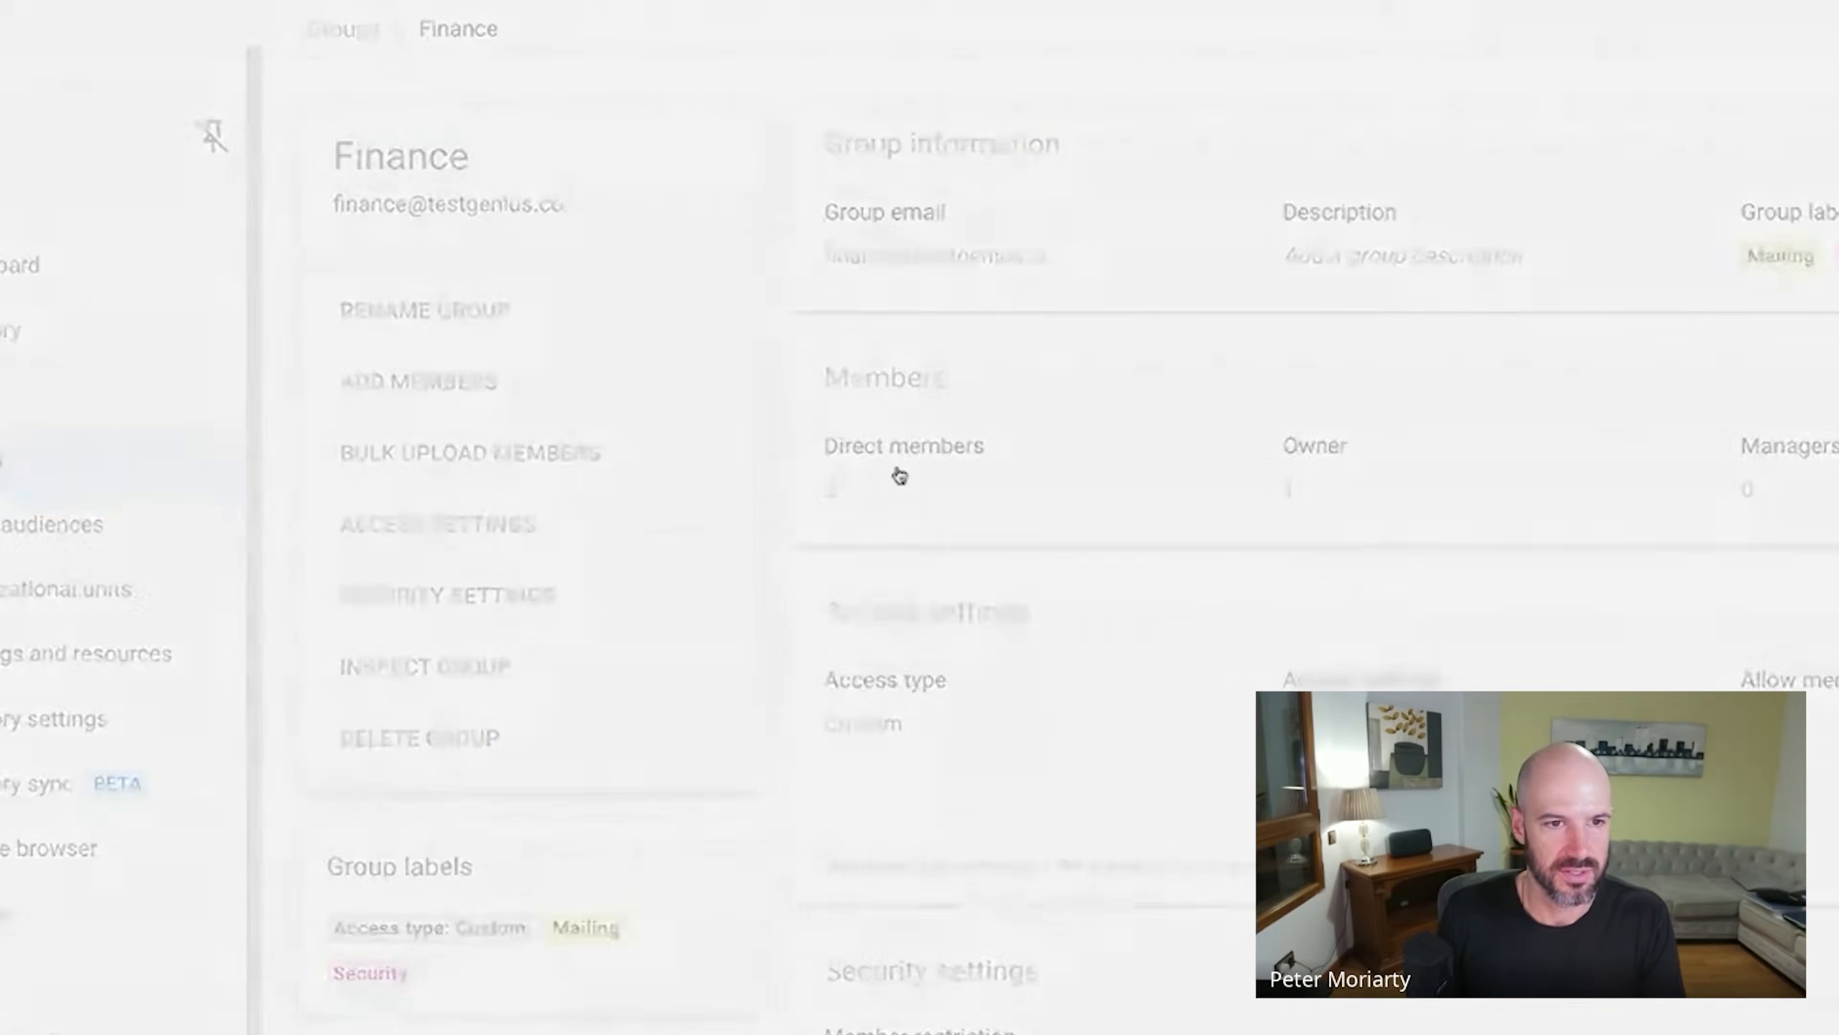
{"action": "left_click", "coordinate": [899, 475]}
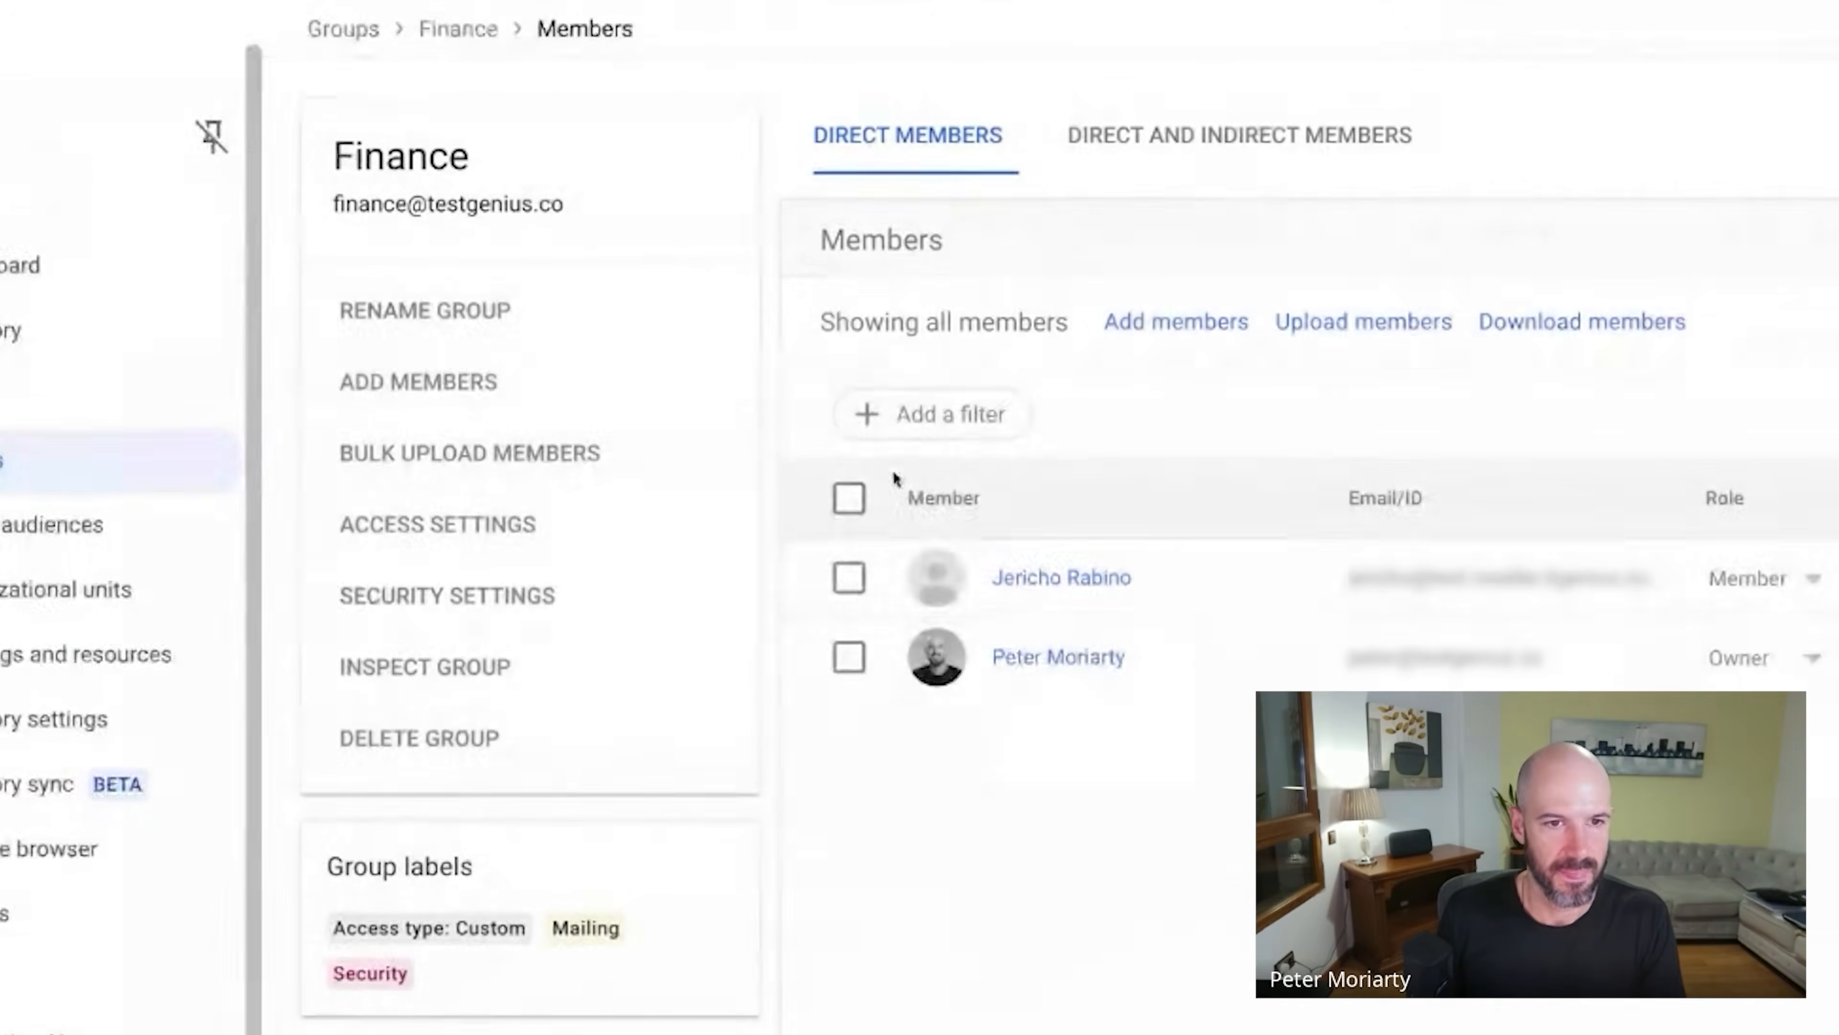
{"action": "left_click", "coordinate": [5, 480]}
{"action": "left_click", "coordinate": [845, 250]}
Name the new group 'Contractors' so its email auto-fills, and label it a Security group.
{"action": "left_click", "coordinate": [491, 162]}
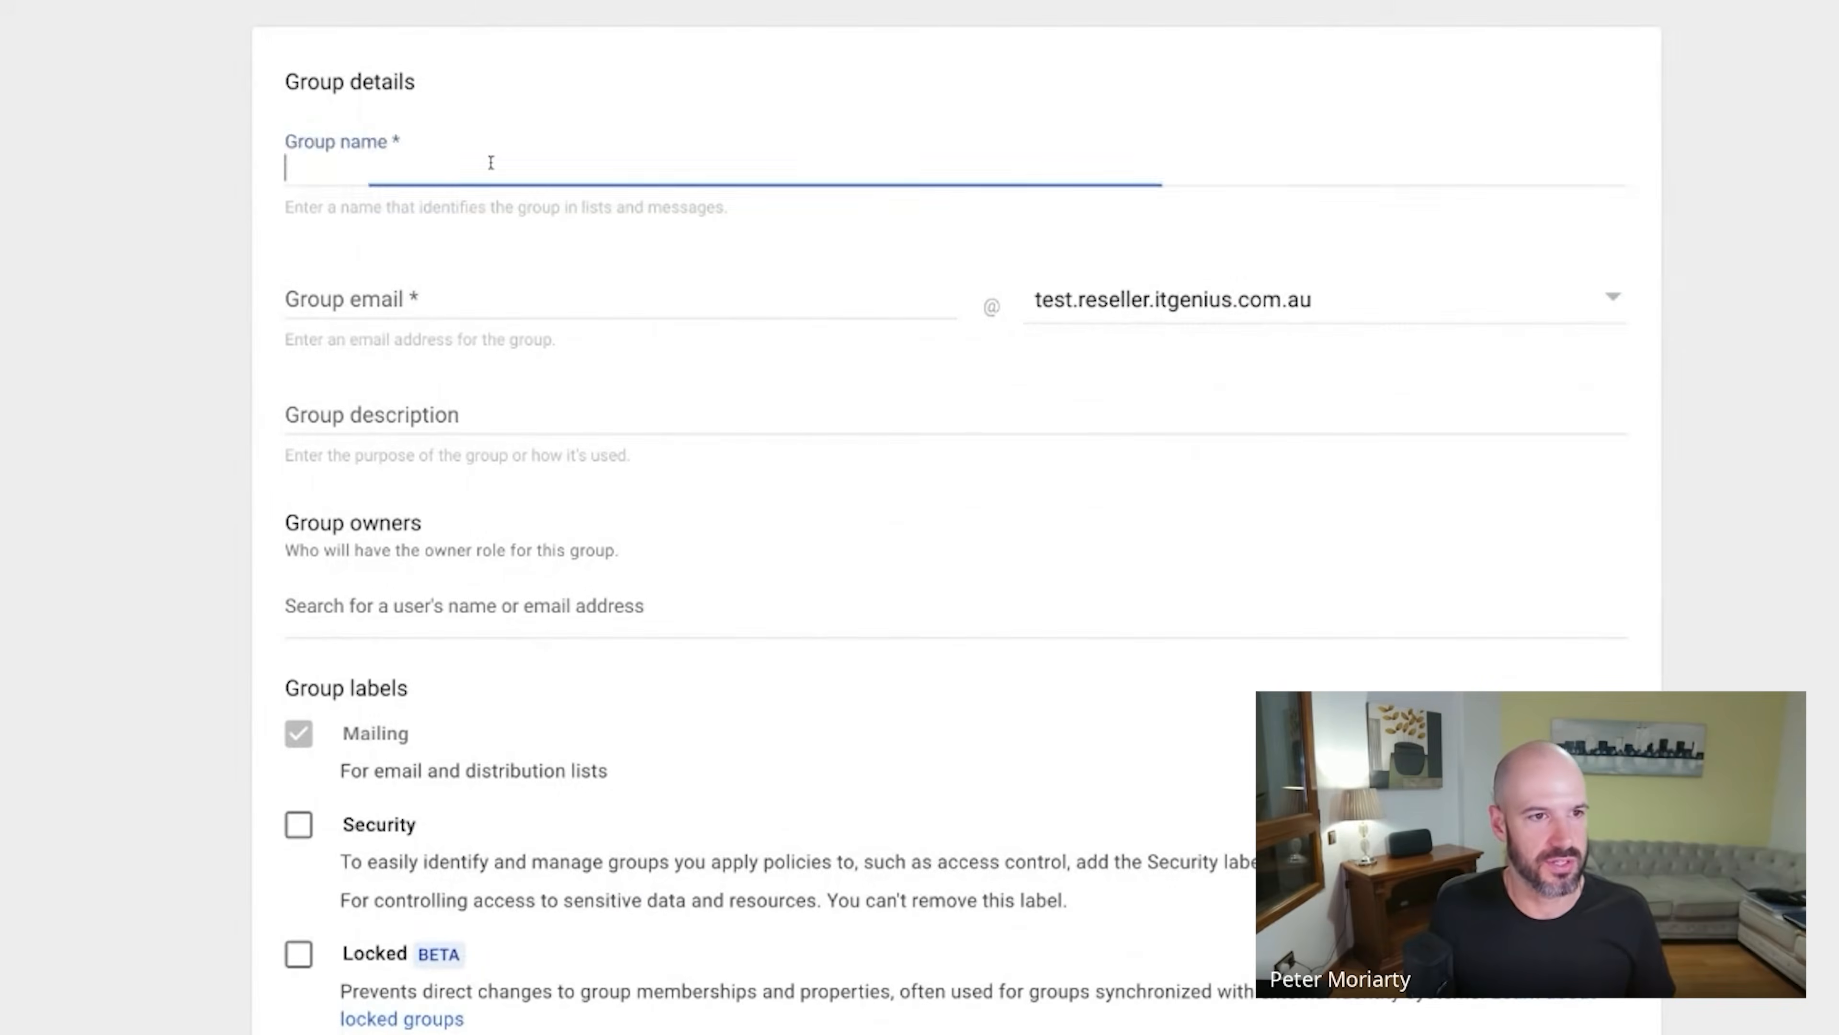
{"action": "type", "text": "Cont"}
{"action": "type", "text": "ractors"}
{"action": "left_click", "coordinate": [1132, 325]}
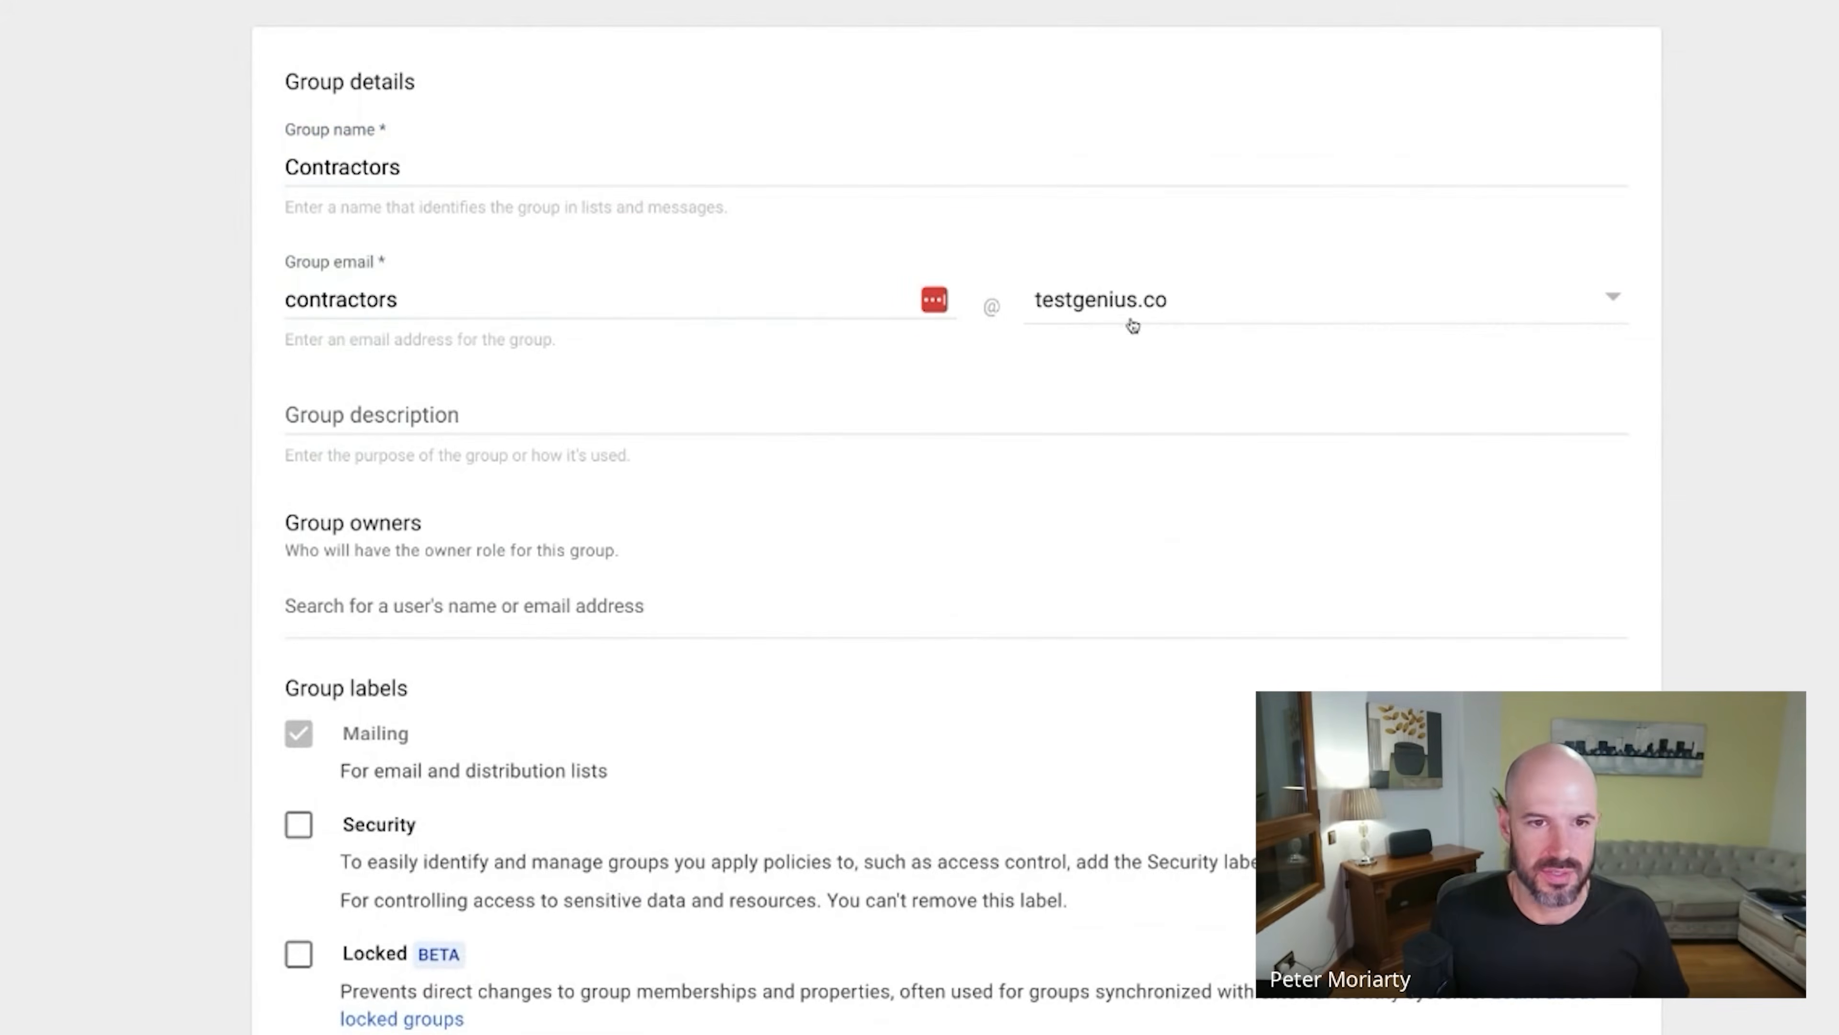
{"action": "left_click", "coordinate": [298, 825]}
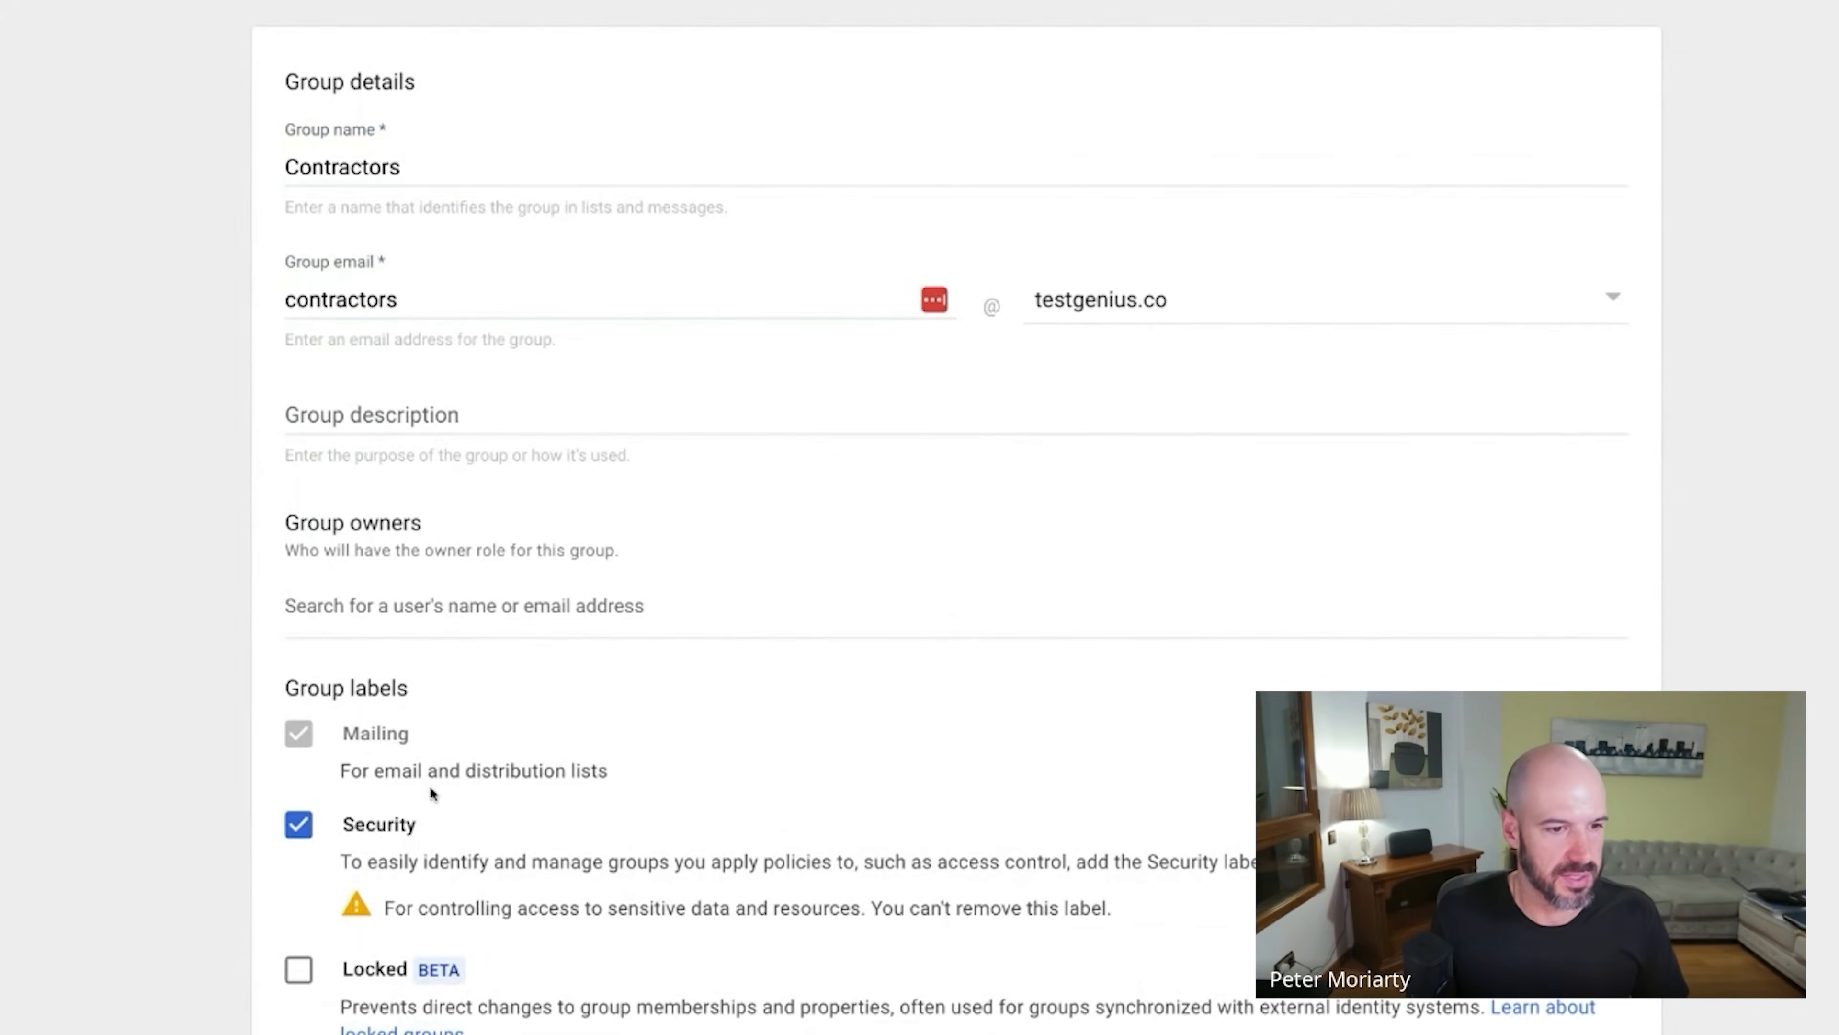
Set access so only invited users can join, allow external members, and create the group.
{"action": "left_click", "coordinate": [765, 593]}
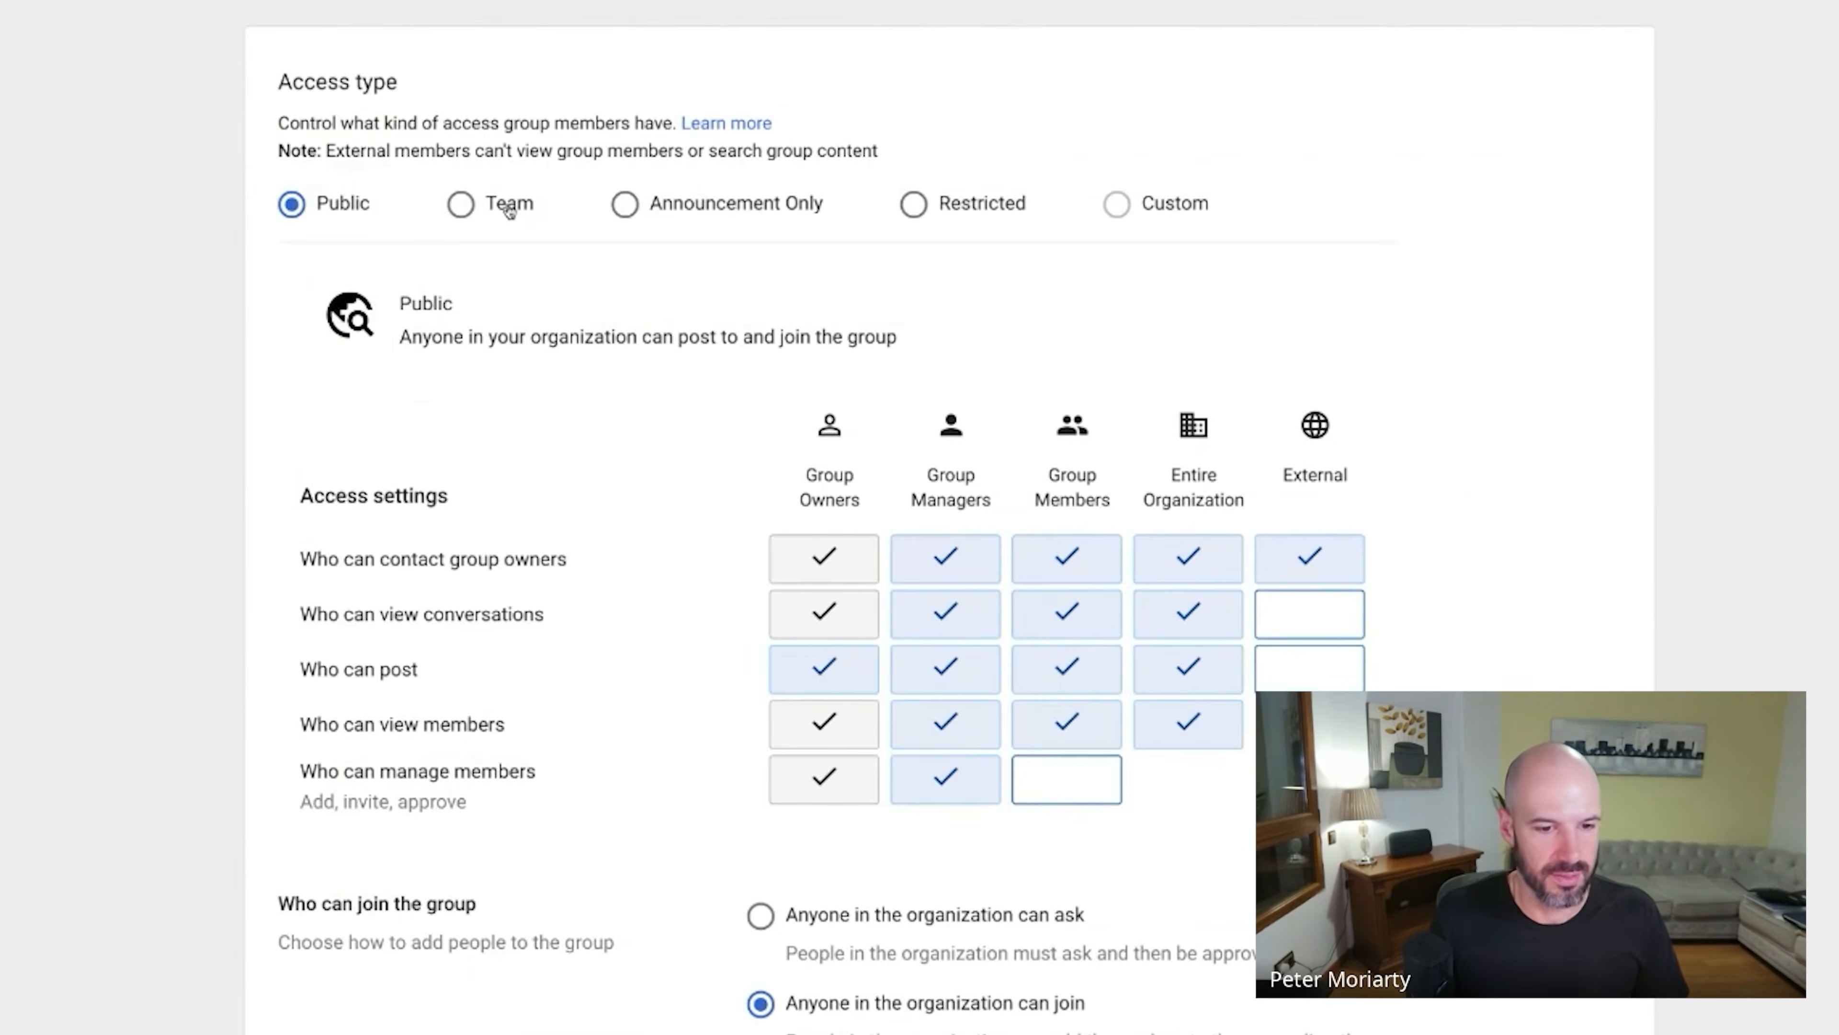
{"action": "scroll", "coordinate": [797, 797], "scroll_direction": "down", "scroll_amount": 5}
{"action": "left_click", "coordinate": [799, 739]}
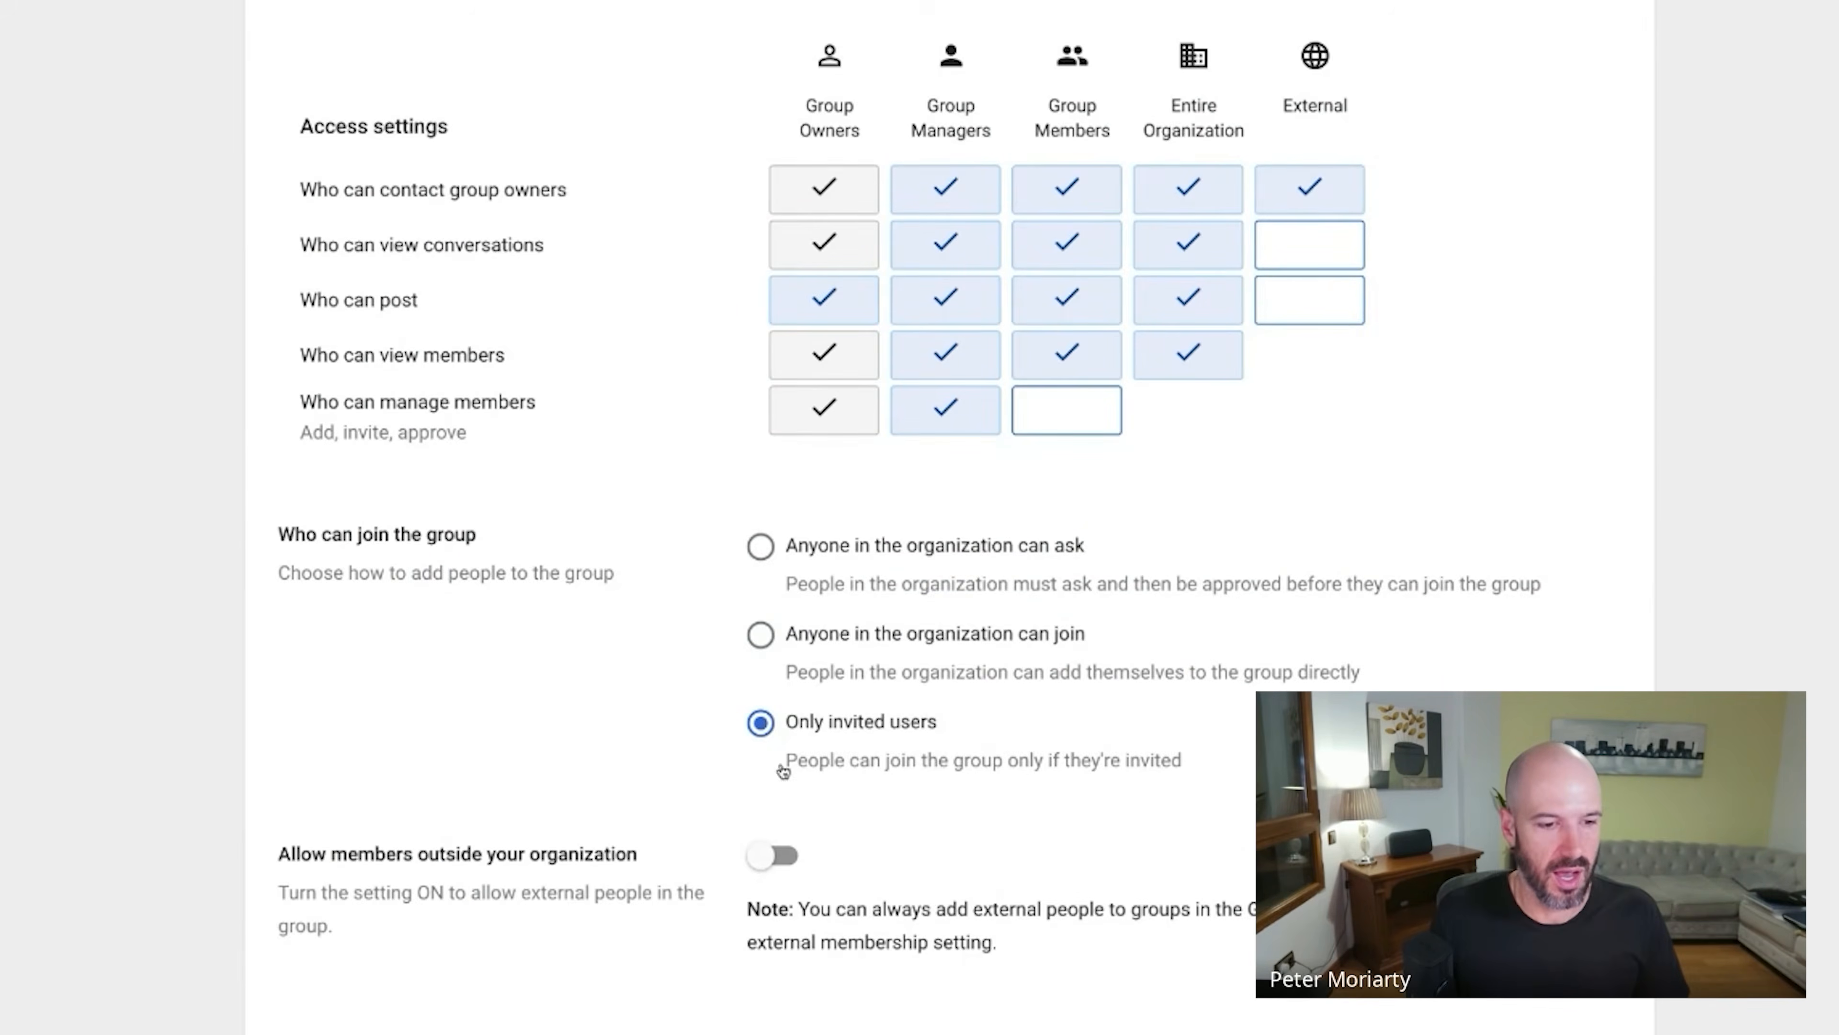
{"action": "scroll", "coordinate": [783, 773], "scroll_direction": "down", "scroll_amount": 2}
{"action": "left_click", "coordinate": [793, 745]}
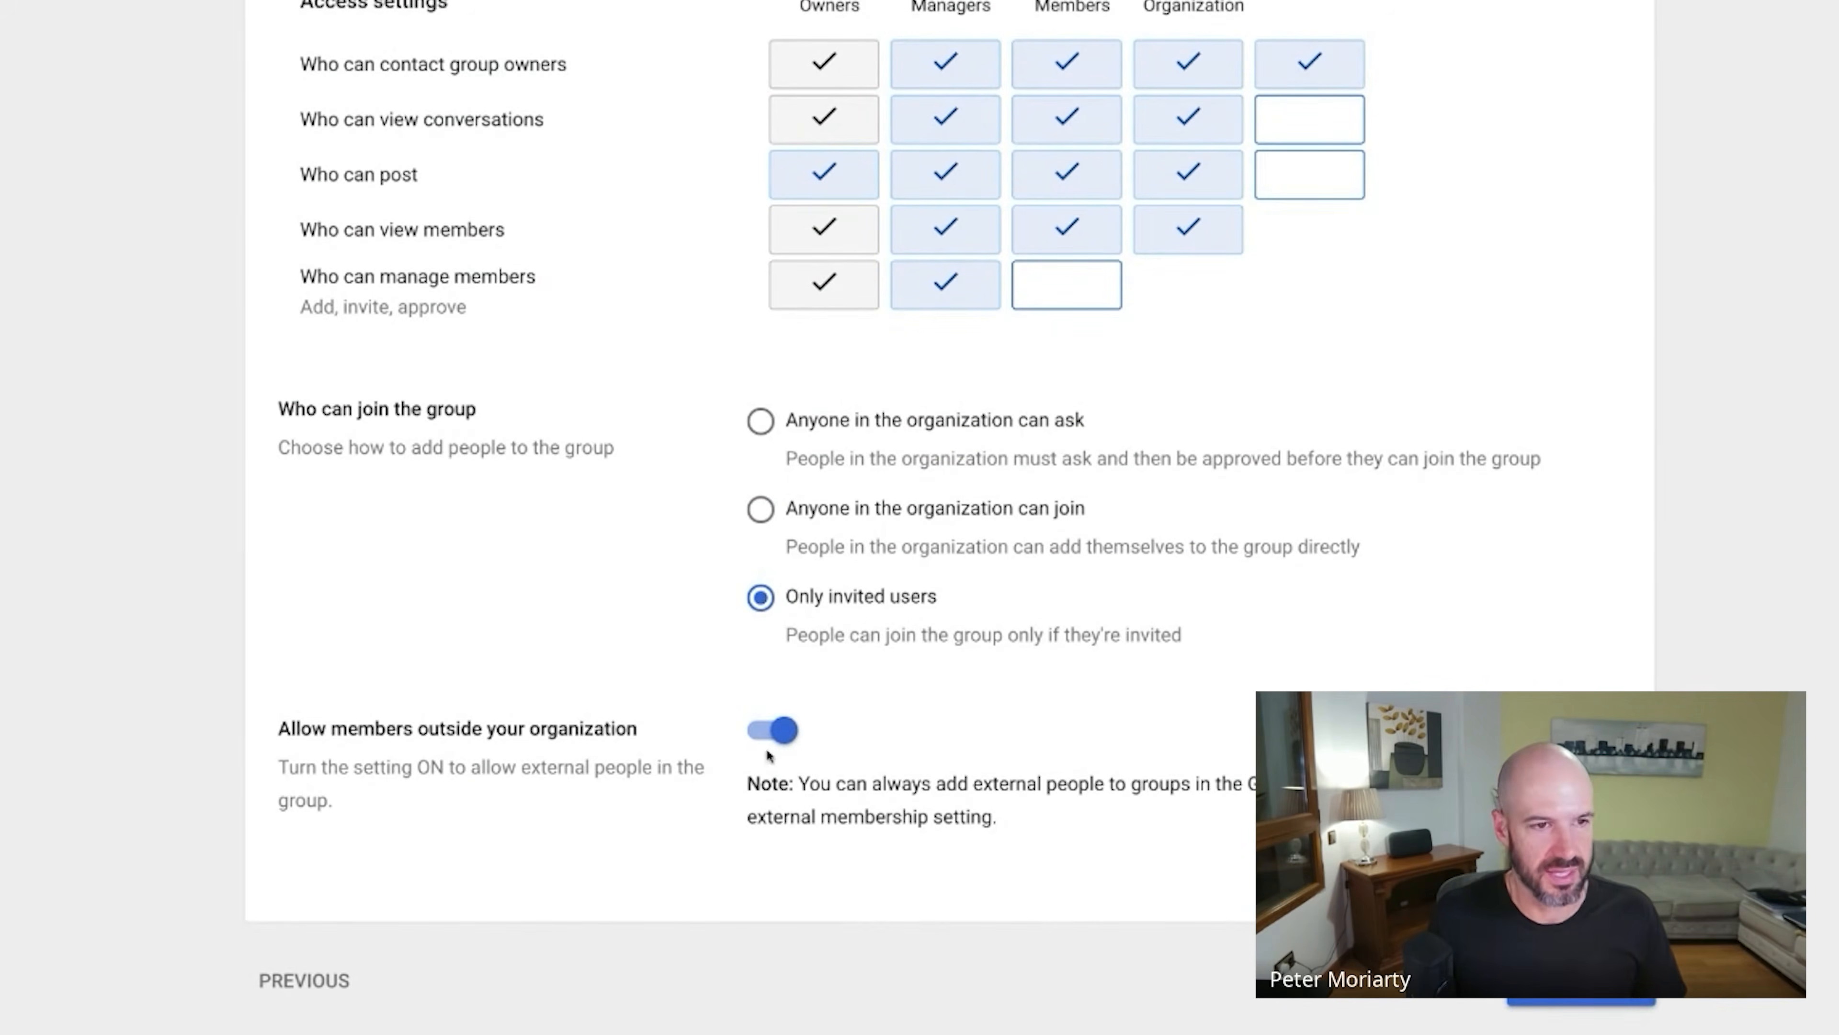
{"action": "left_click", "coordinate": [1582, 980]}
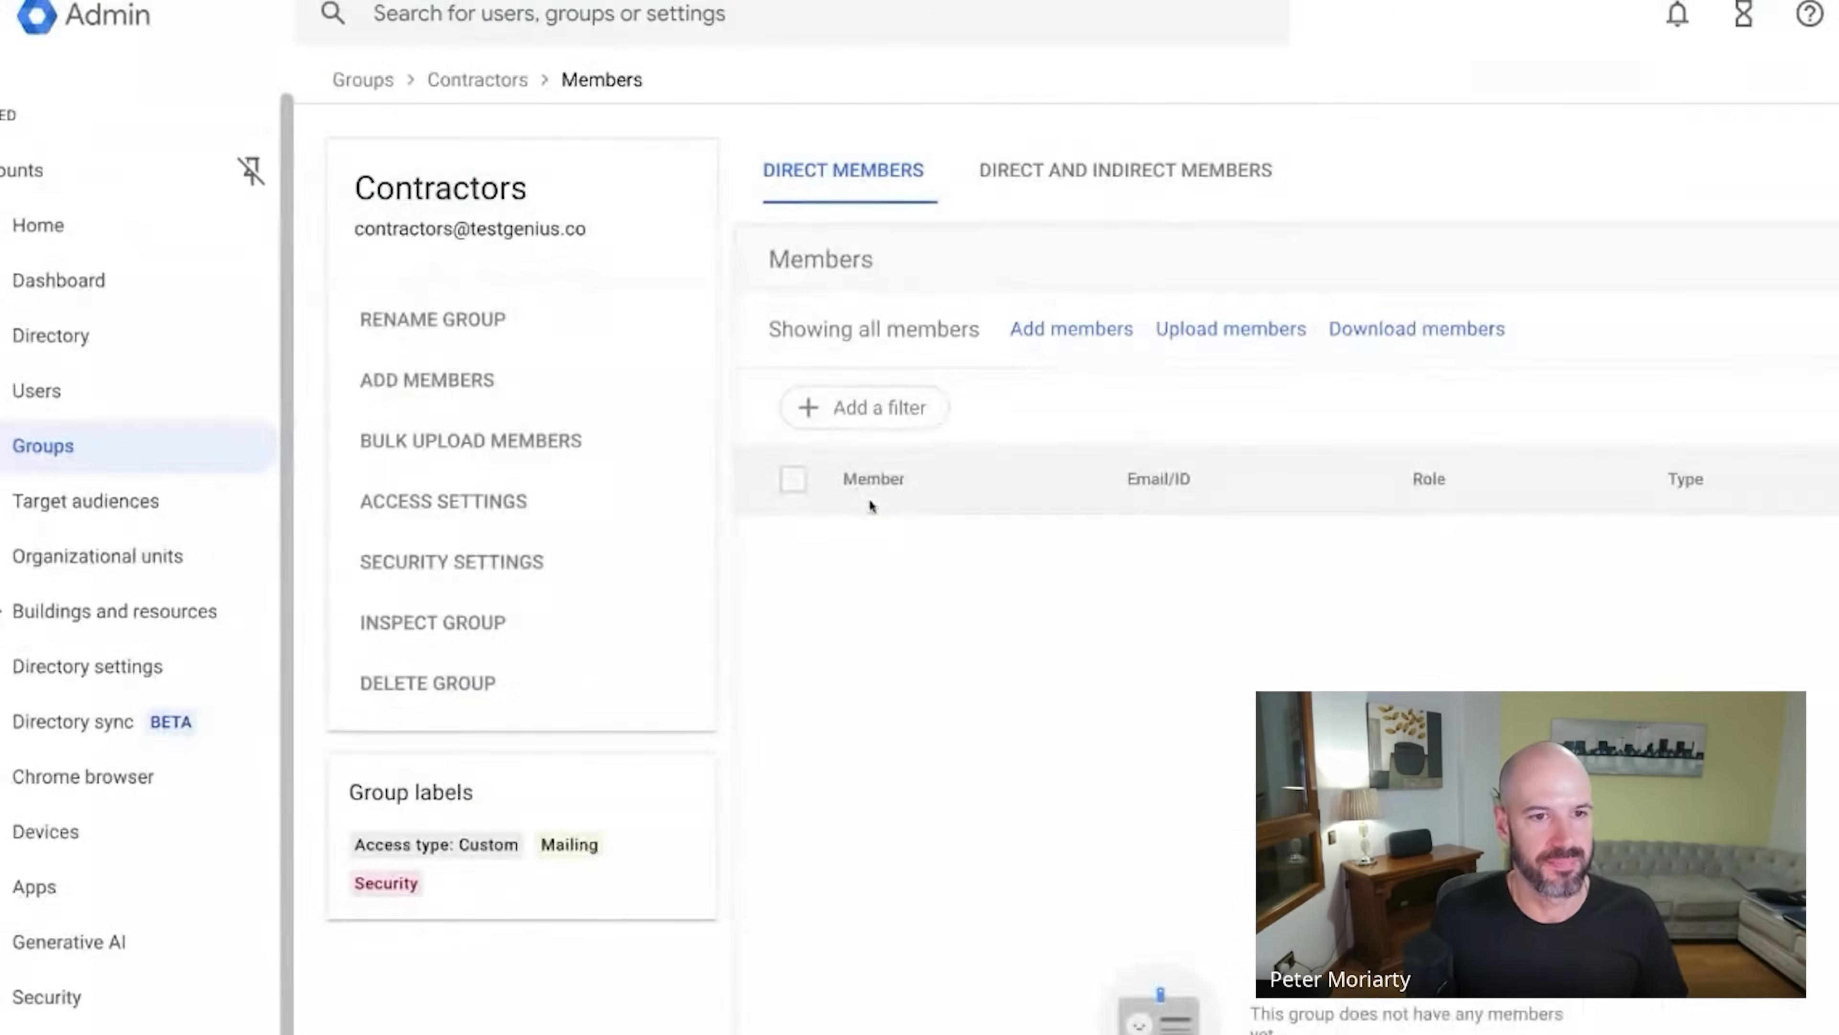
Add the first three Contractors members: two itGenius.com addresses and a reseller-domain user.
{"action": "left_click", "coordinate": [1064, 330]}
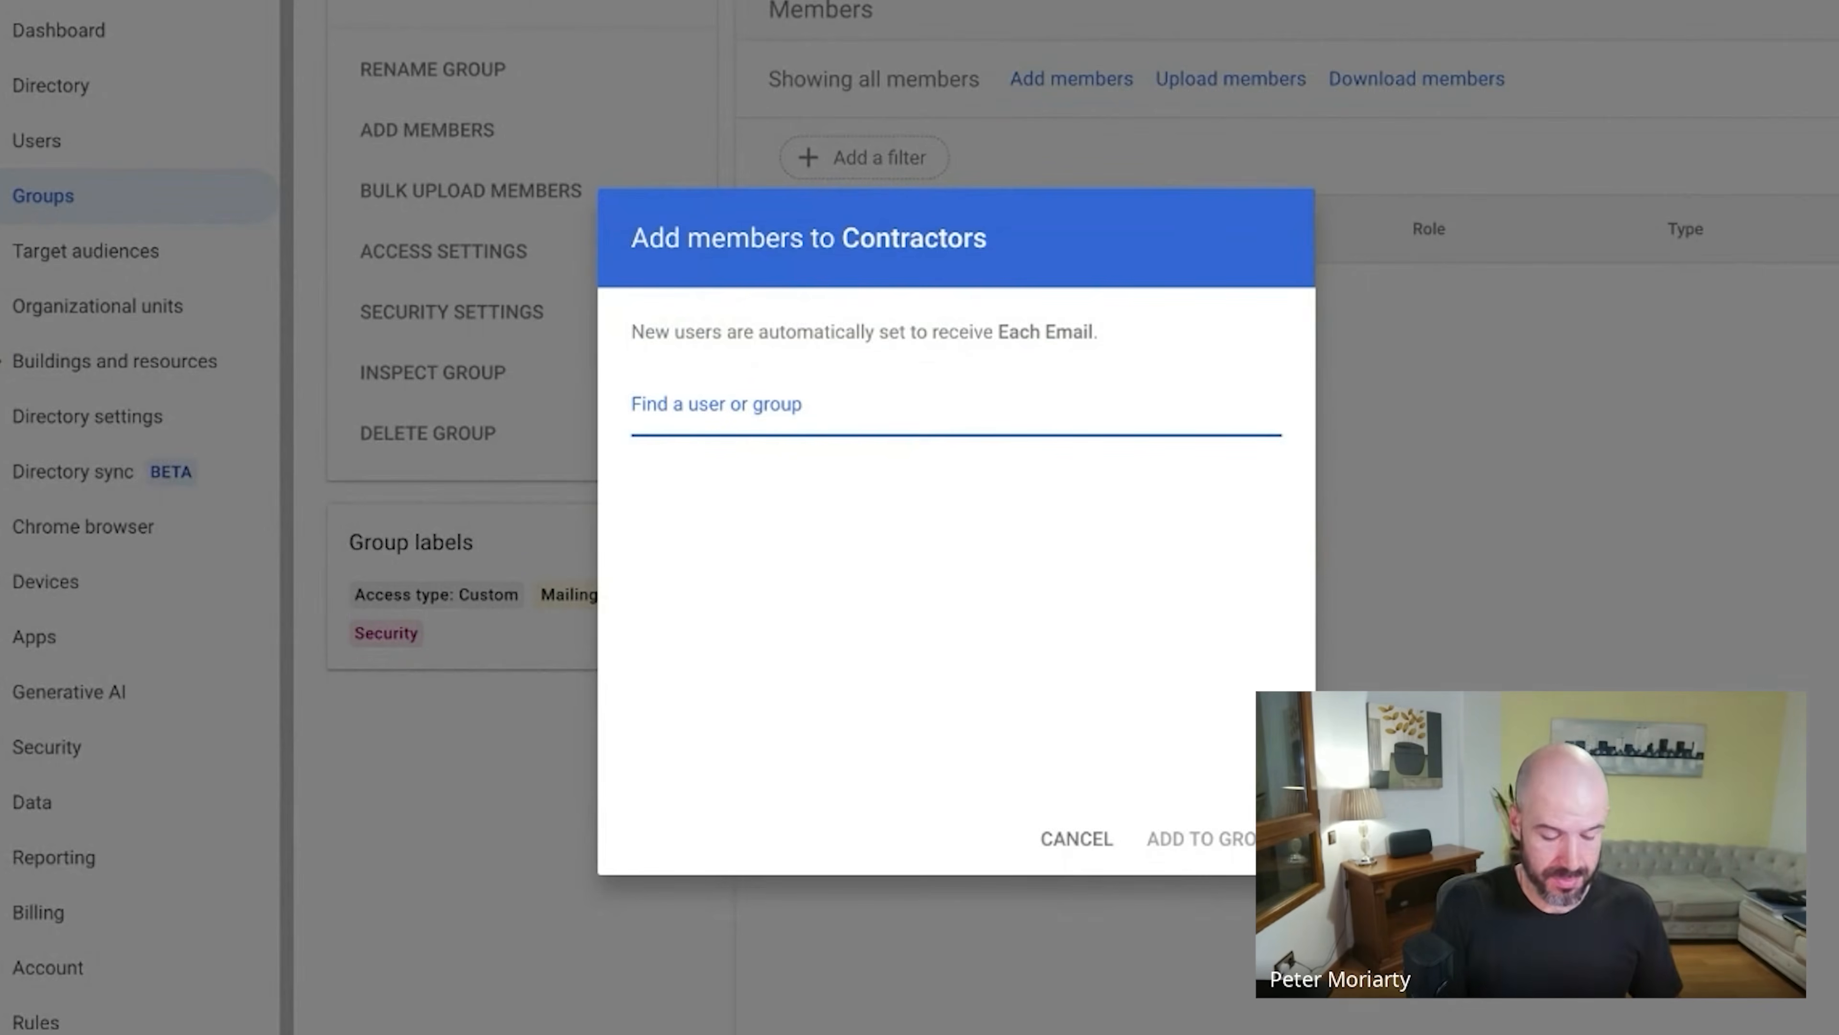
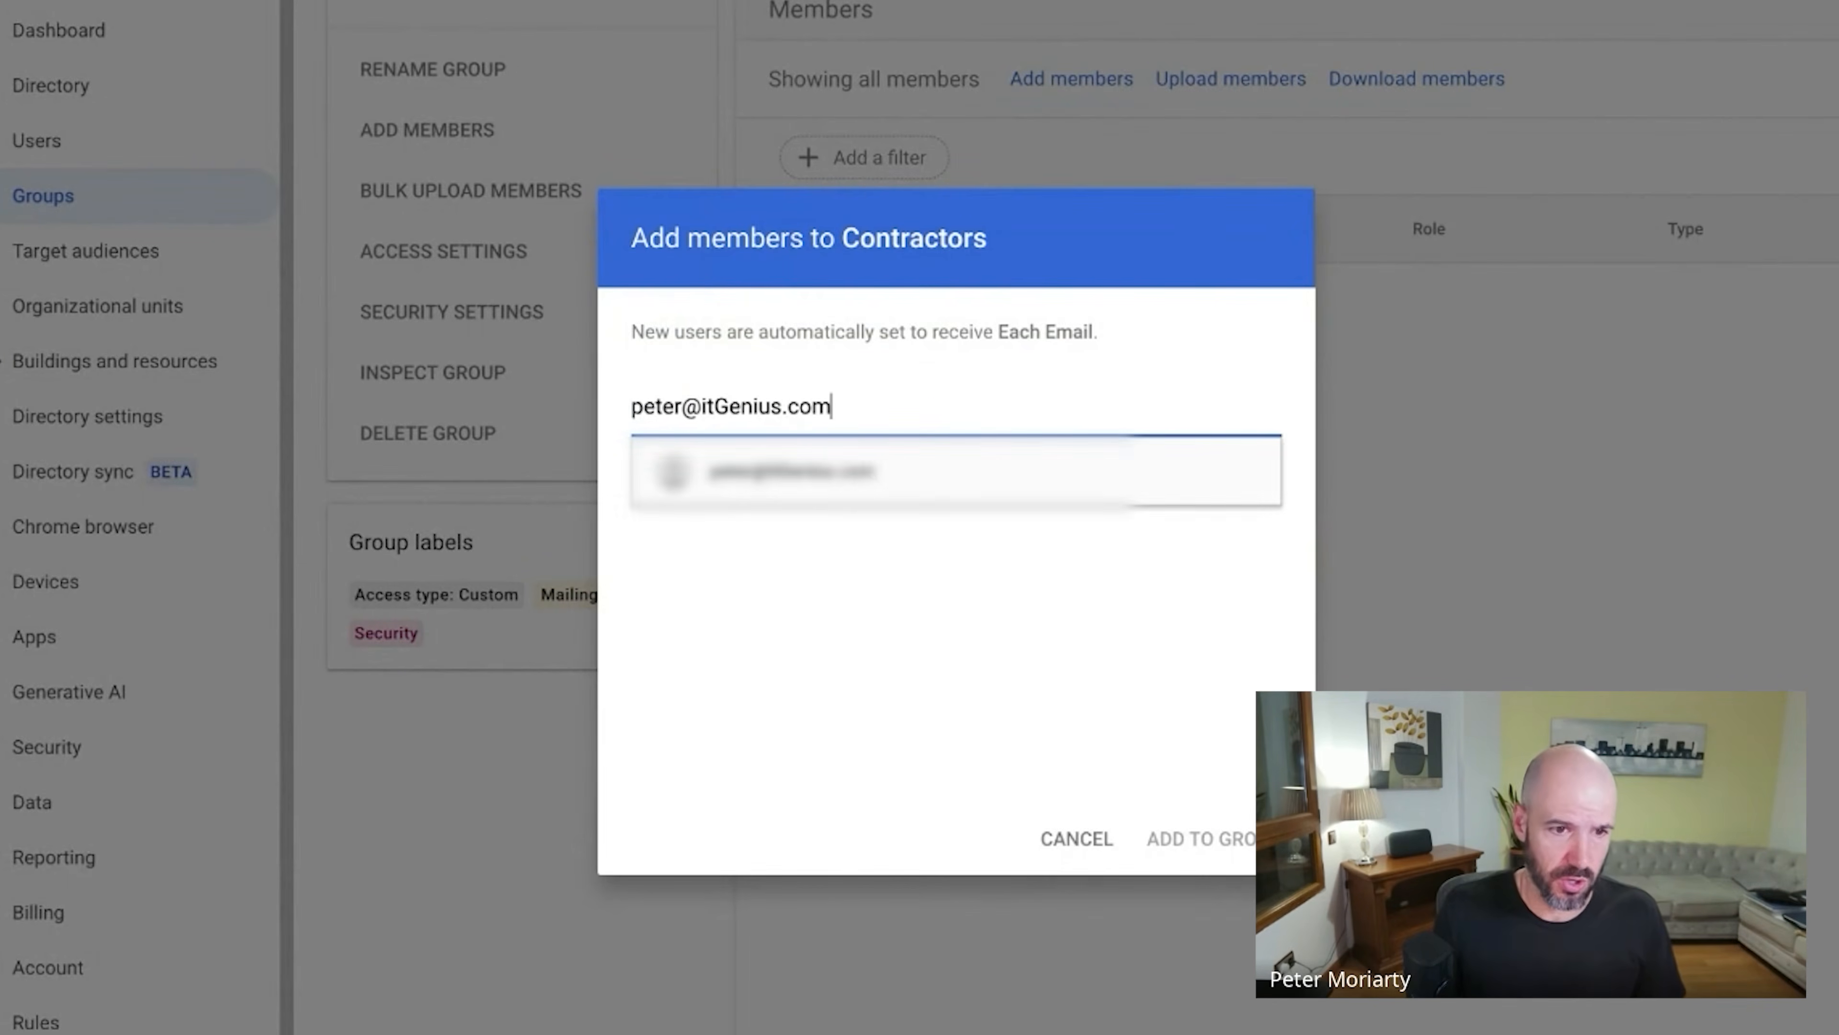
{"action": "left_click", "coordinate": [944, 472]}
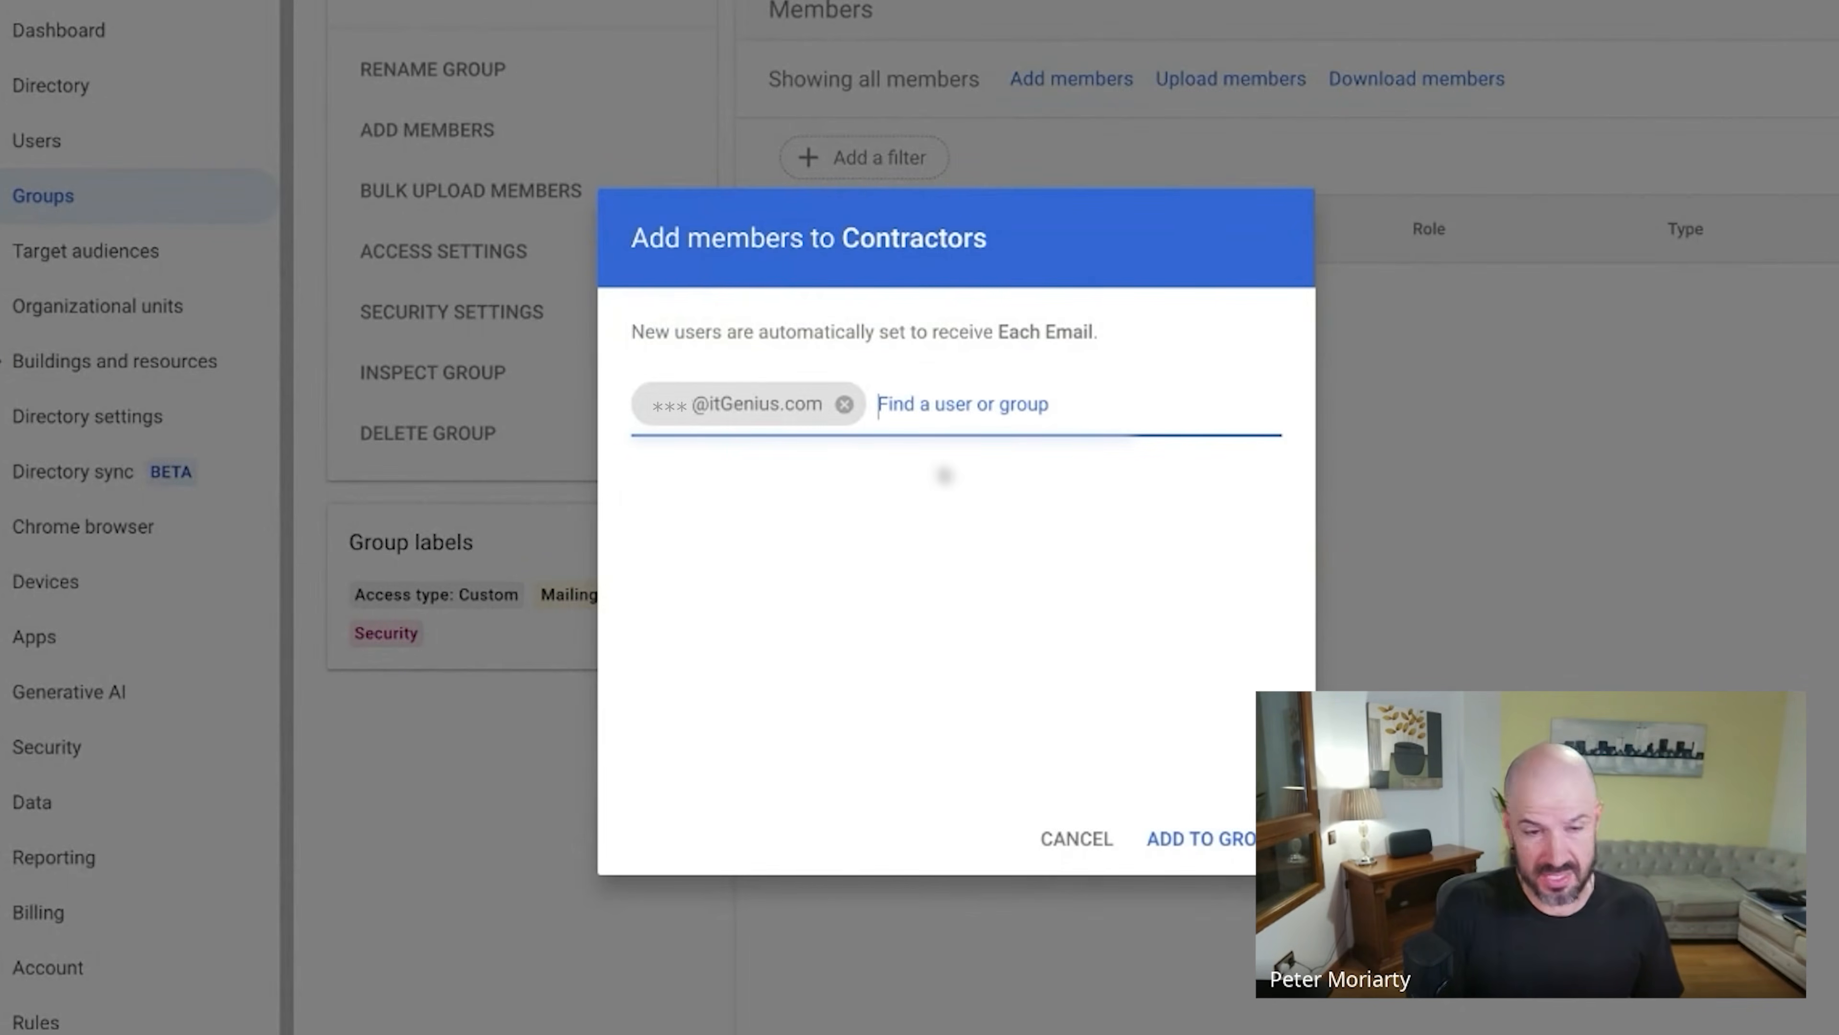
{"action": "type", "text": "nesttor"}
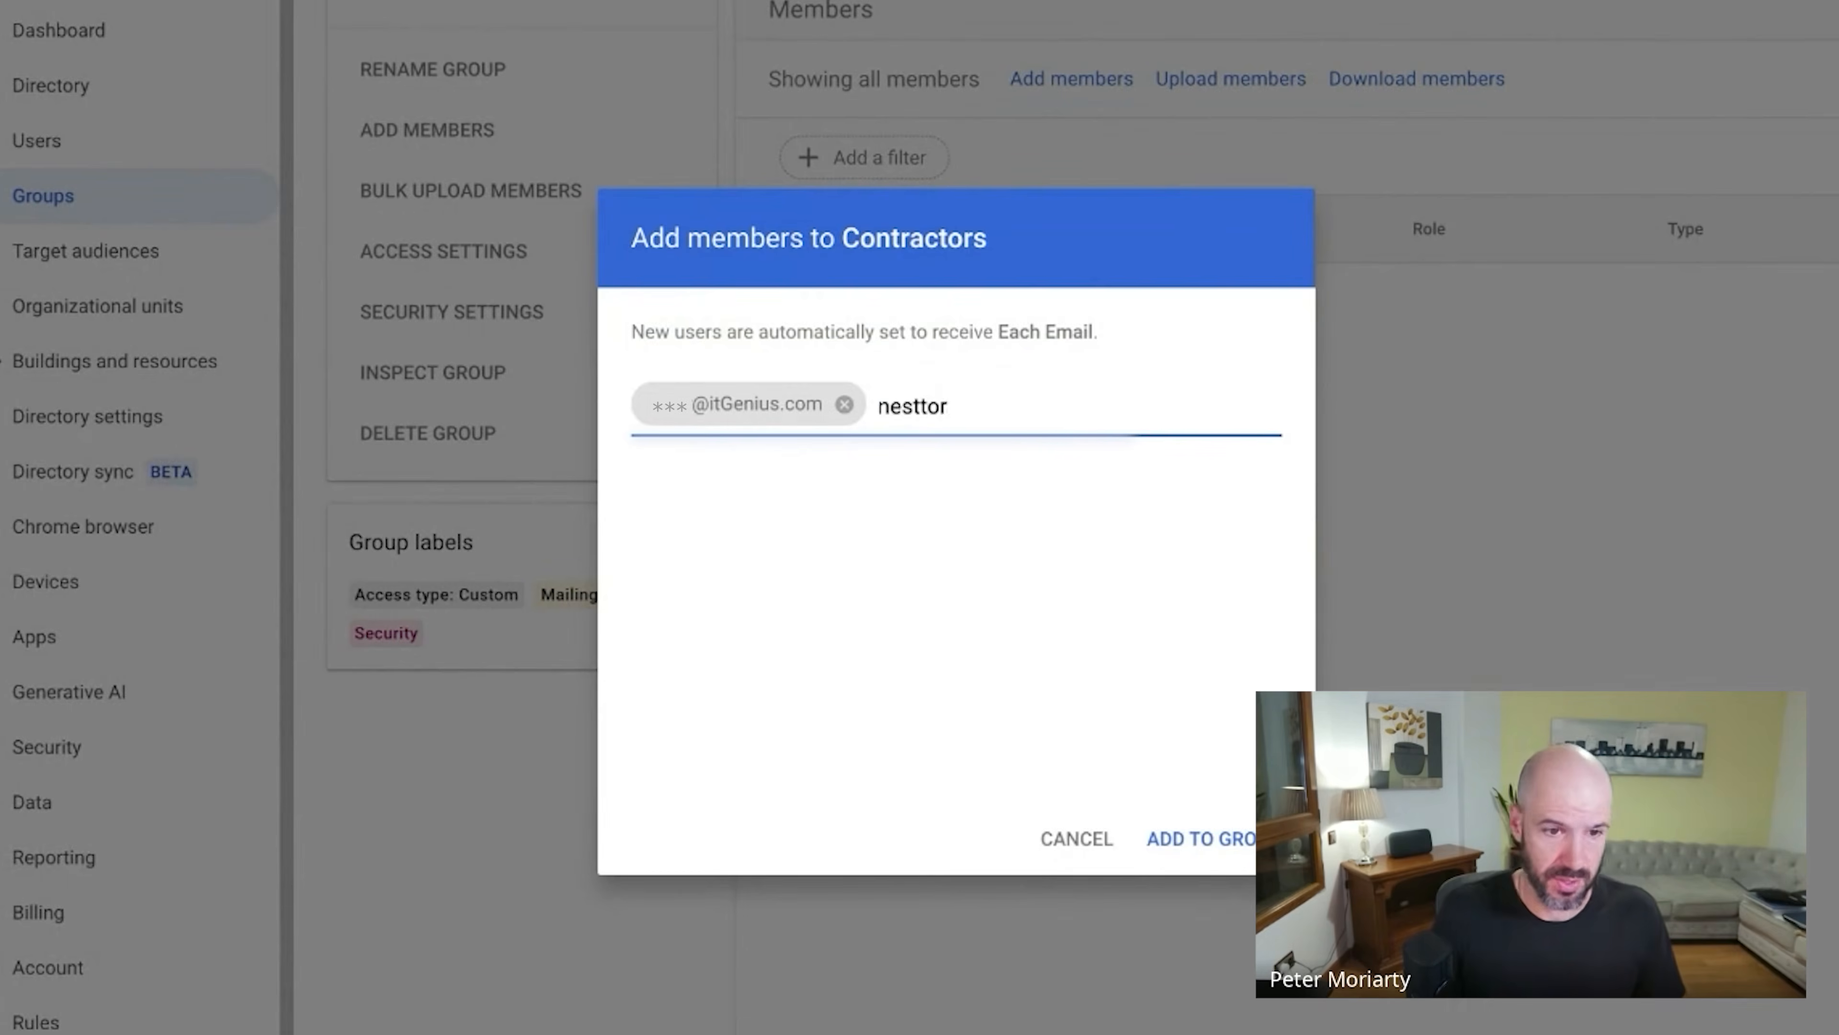
{"action": "key", "text": "BackSpace"}
{"action": "key", "text": "BackSpace"}
{"action": "key", "text": "BackSpace"}
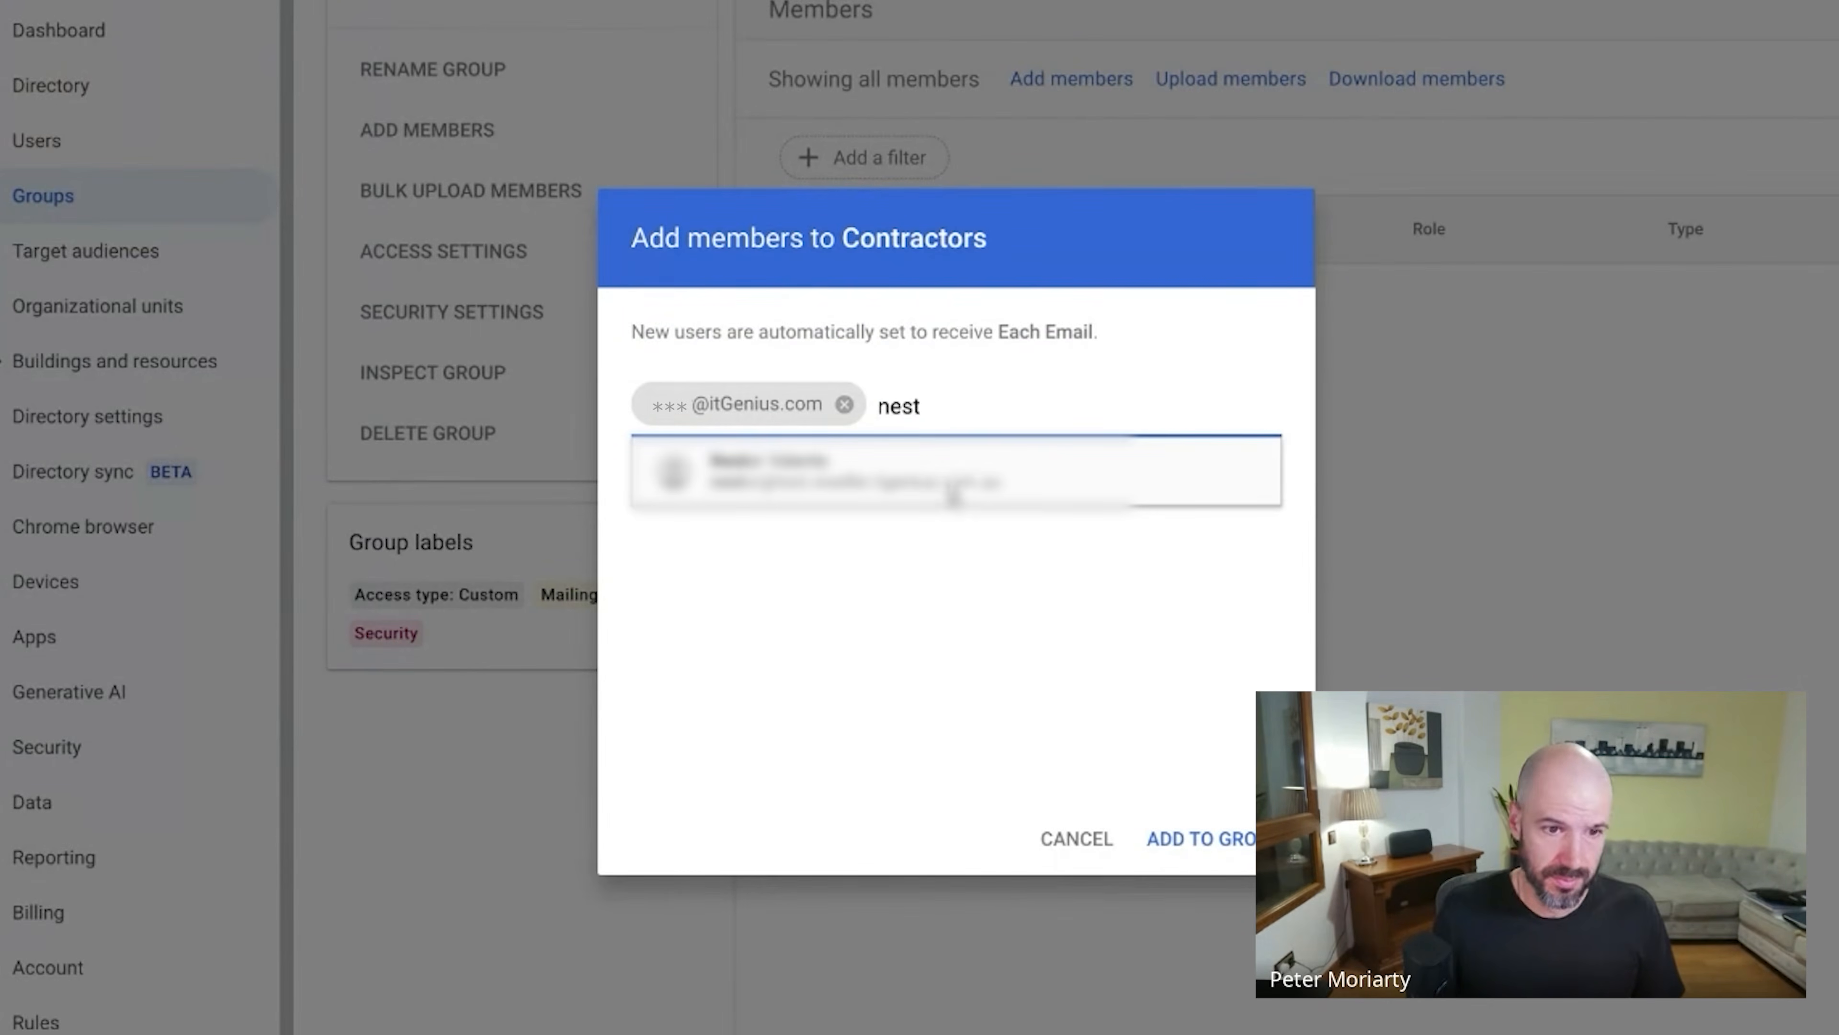
{"action": "left_click", "coordinate": [1043, 484]}
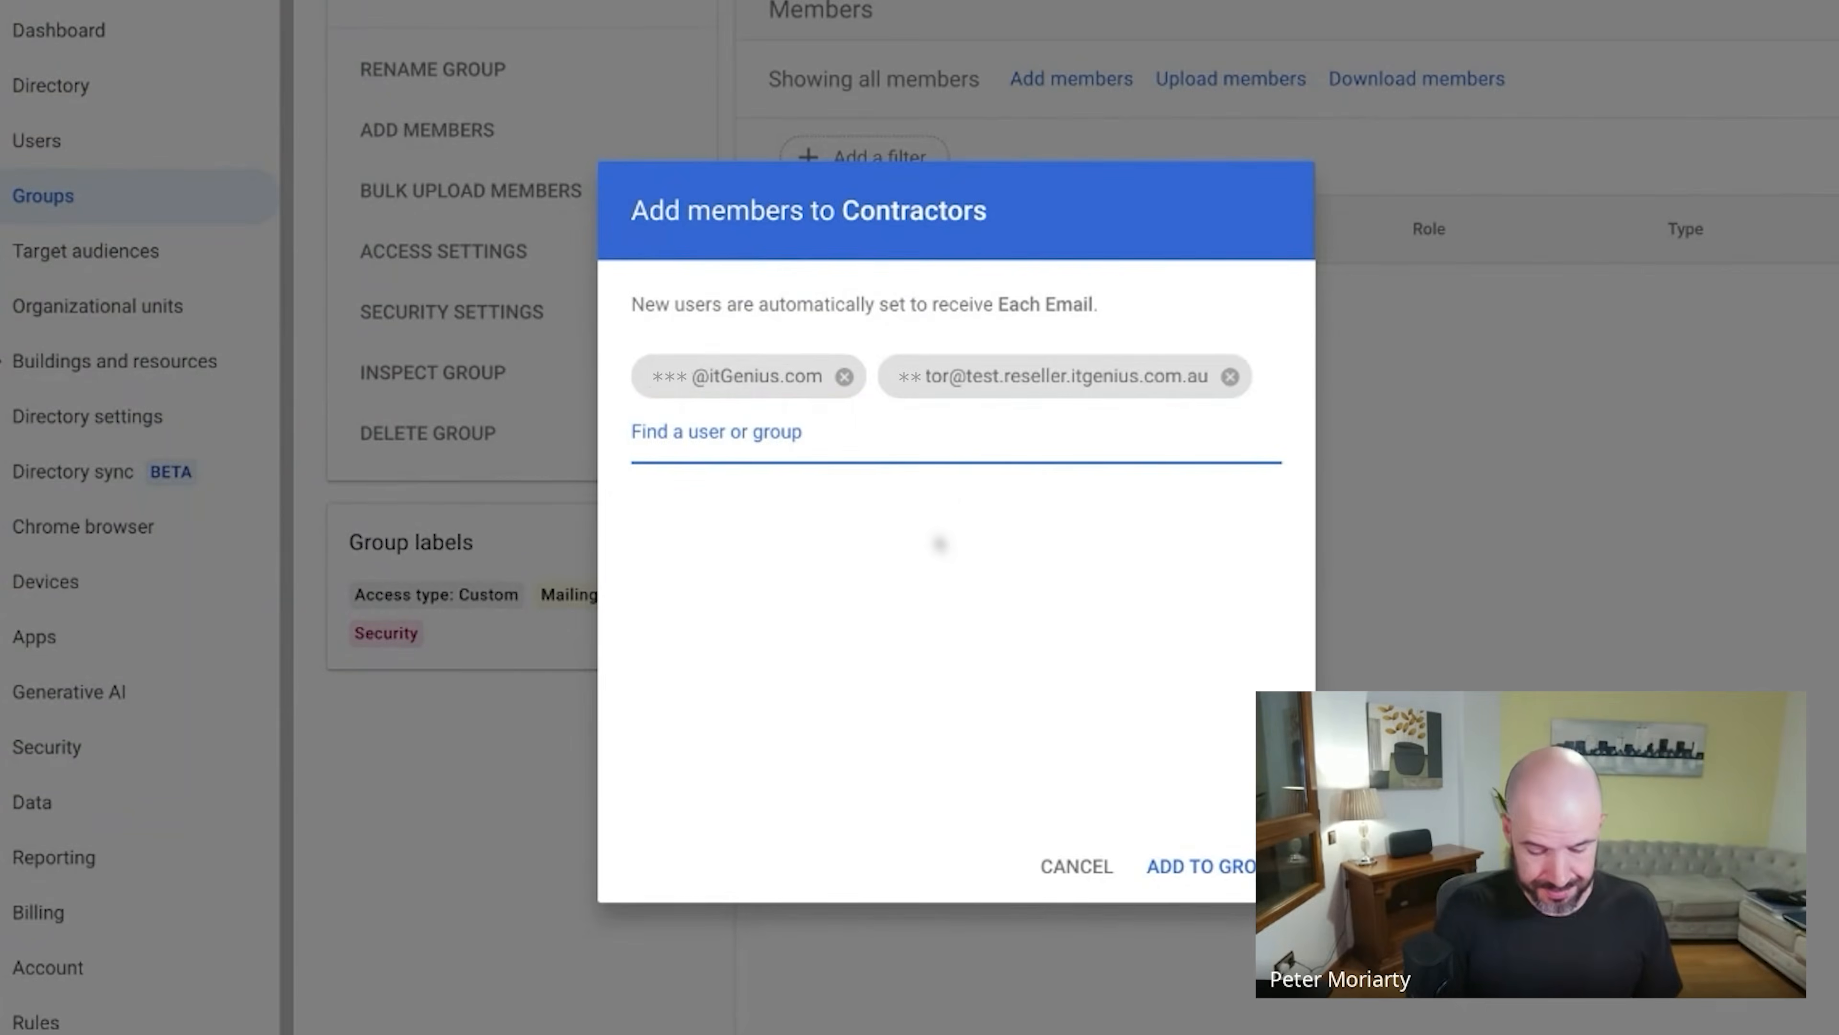
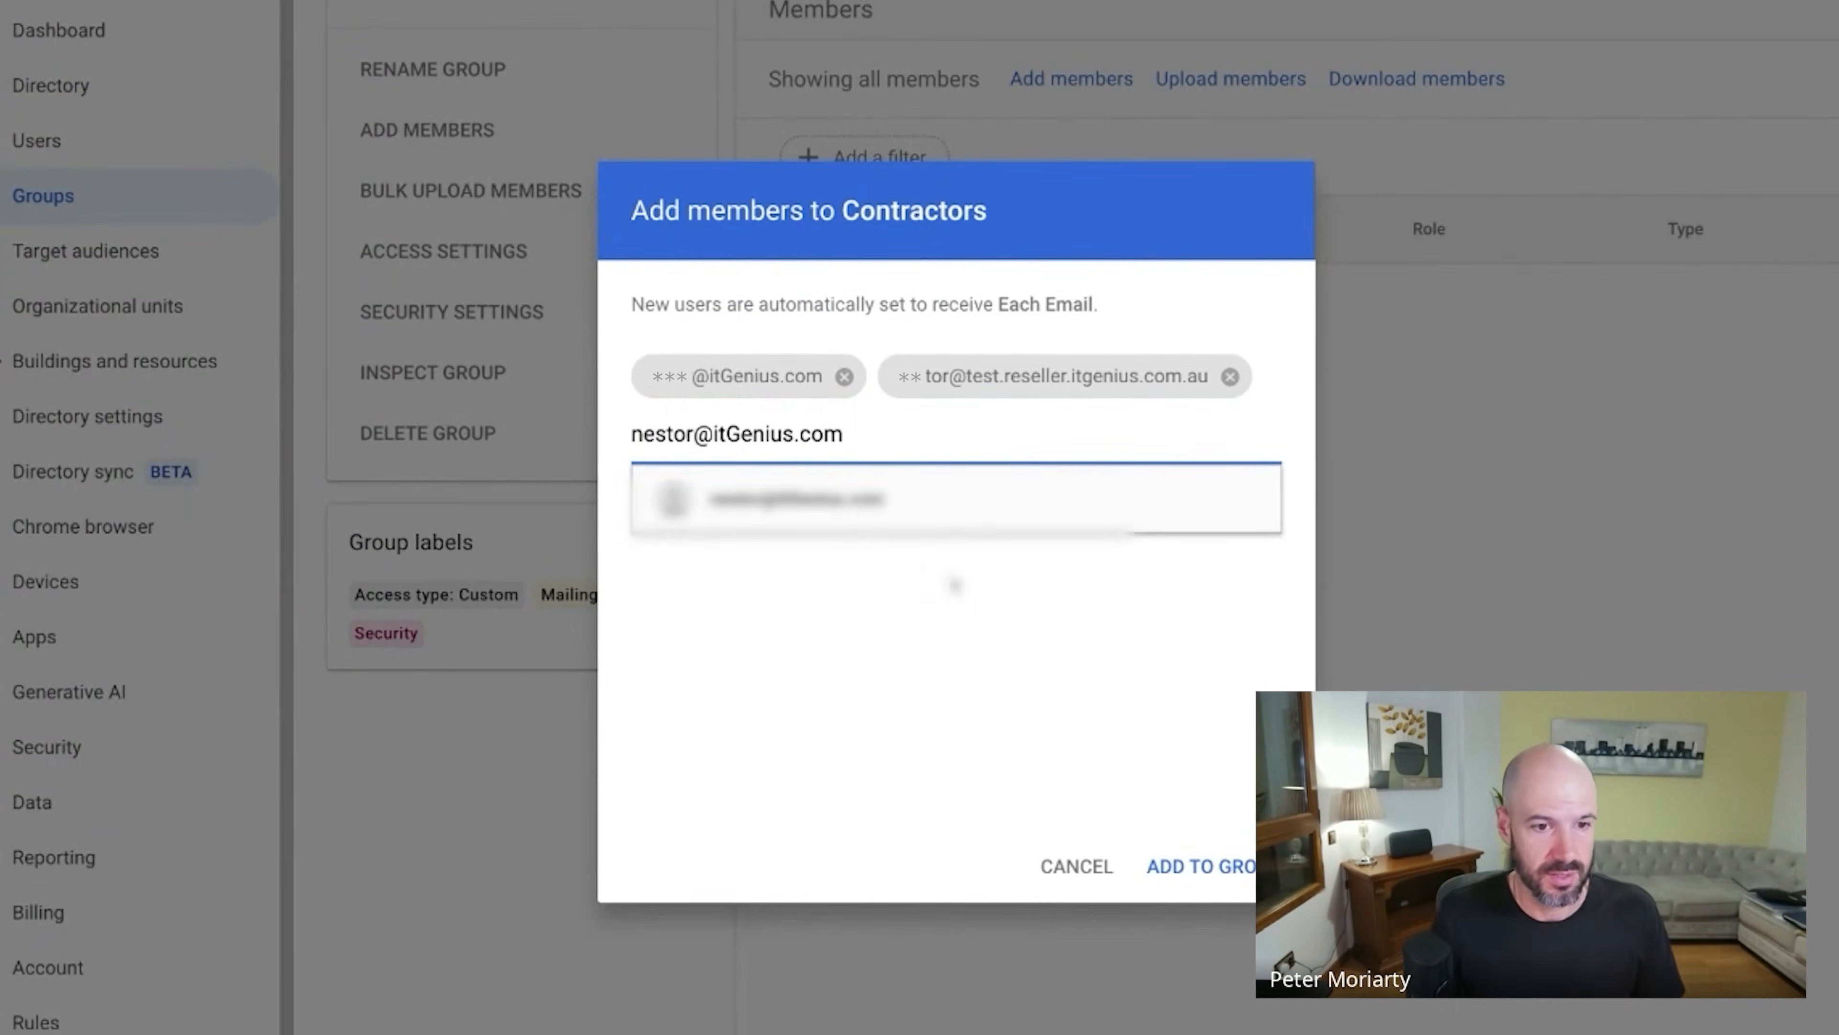
{"action": "left_click", "coordinate": [916, 504]}
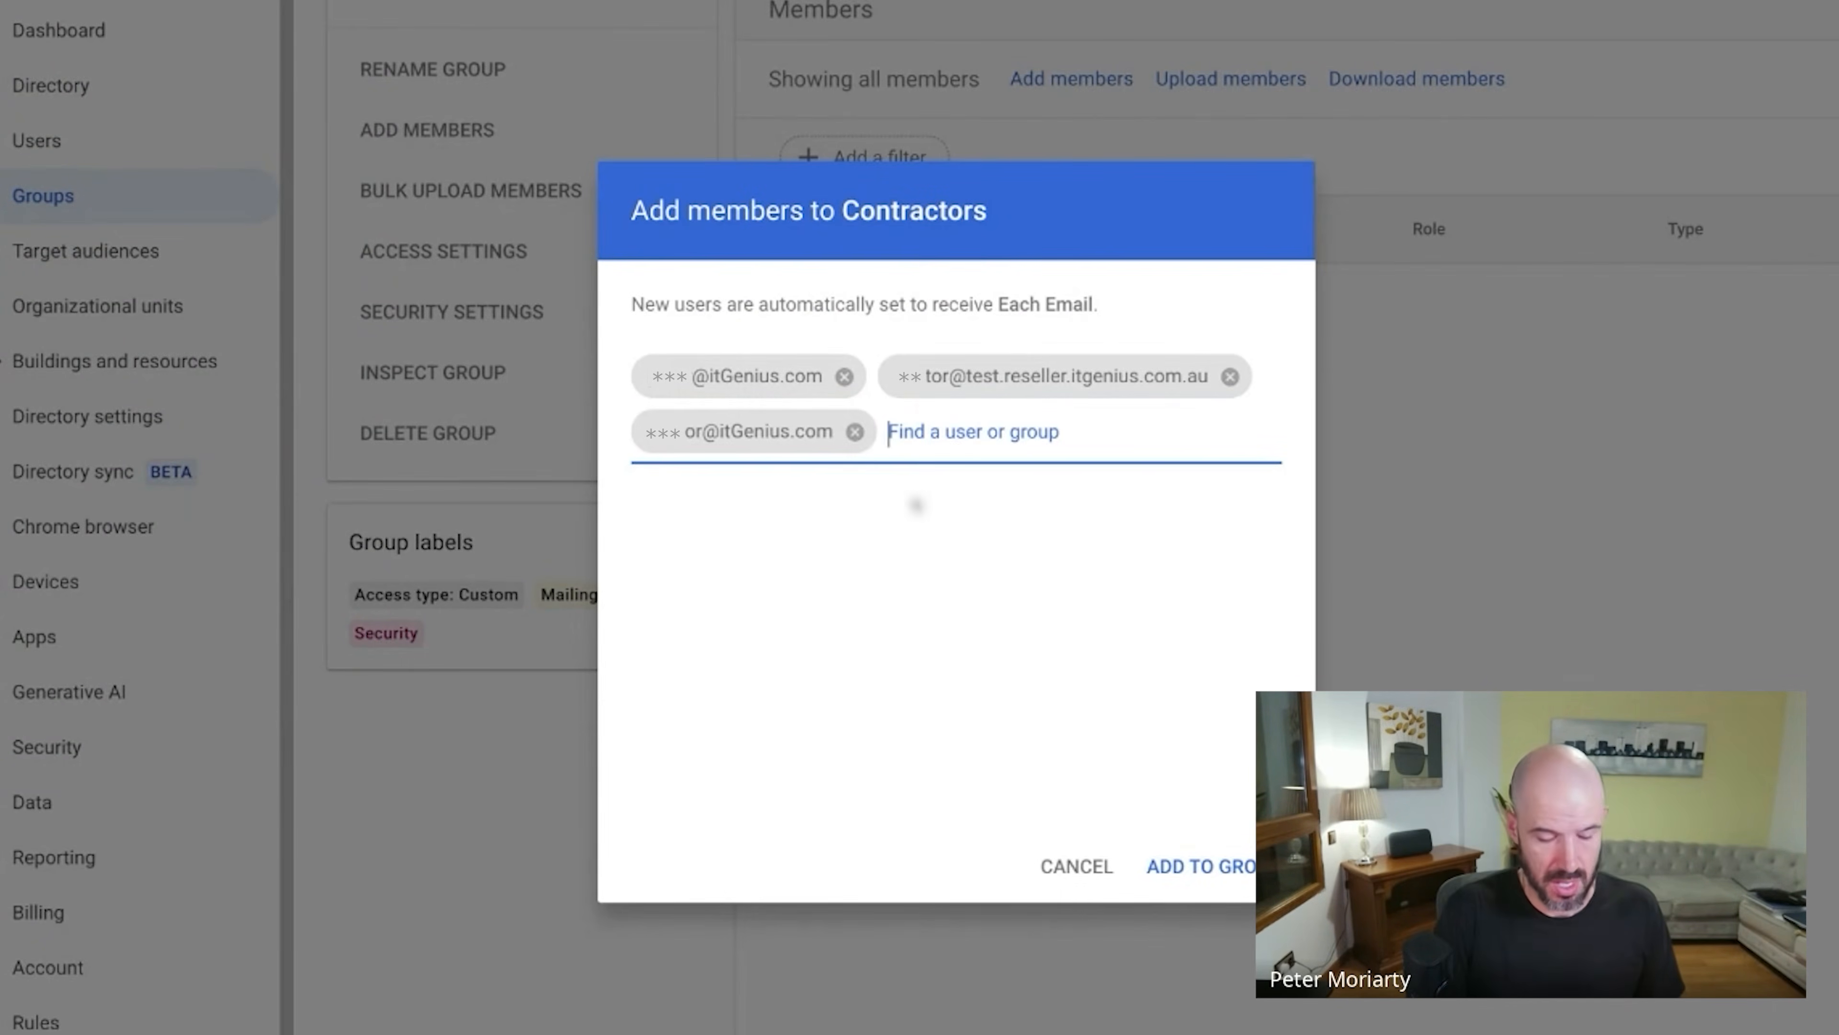
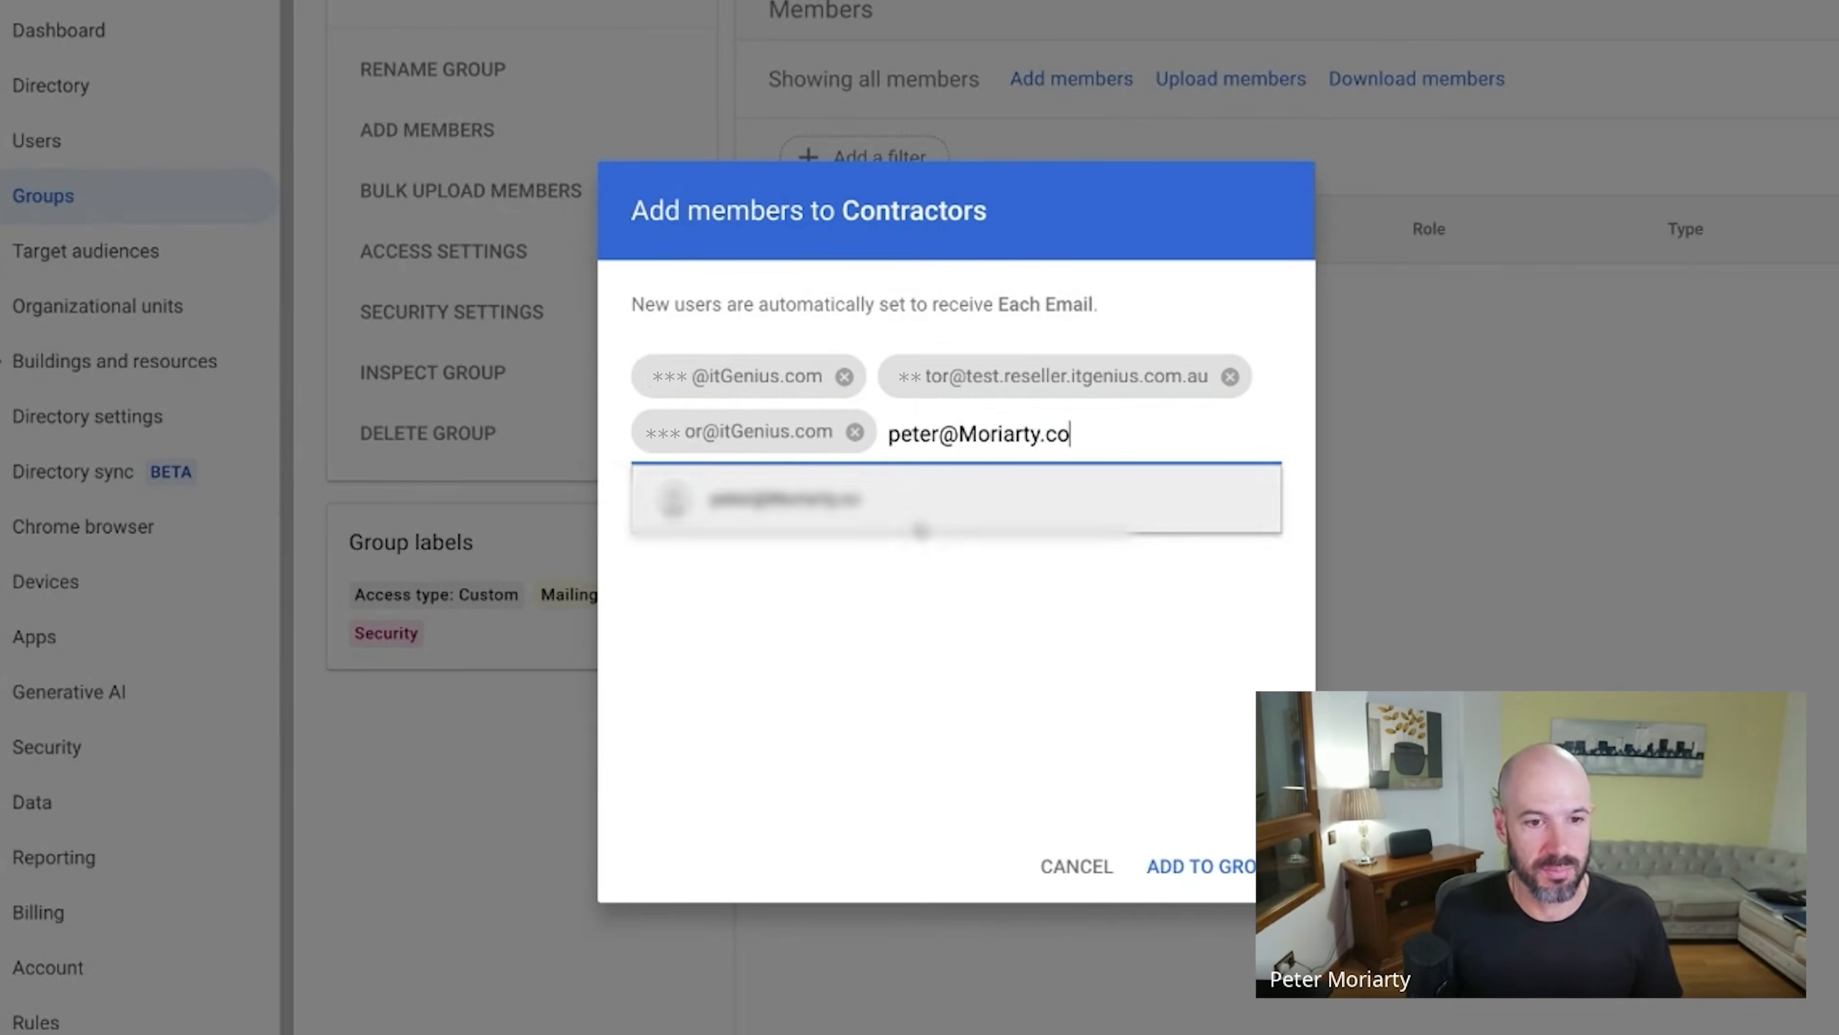
Add a Moriarty.co address and an external Gmail address, then save all five members.
{"action": "left_click", "coordinate": [927, 507]}
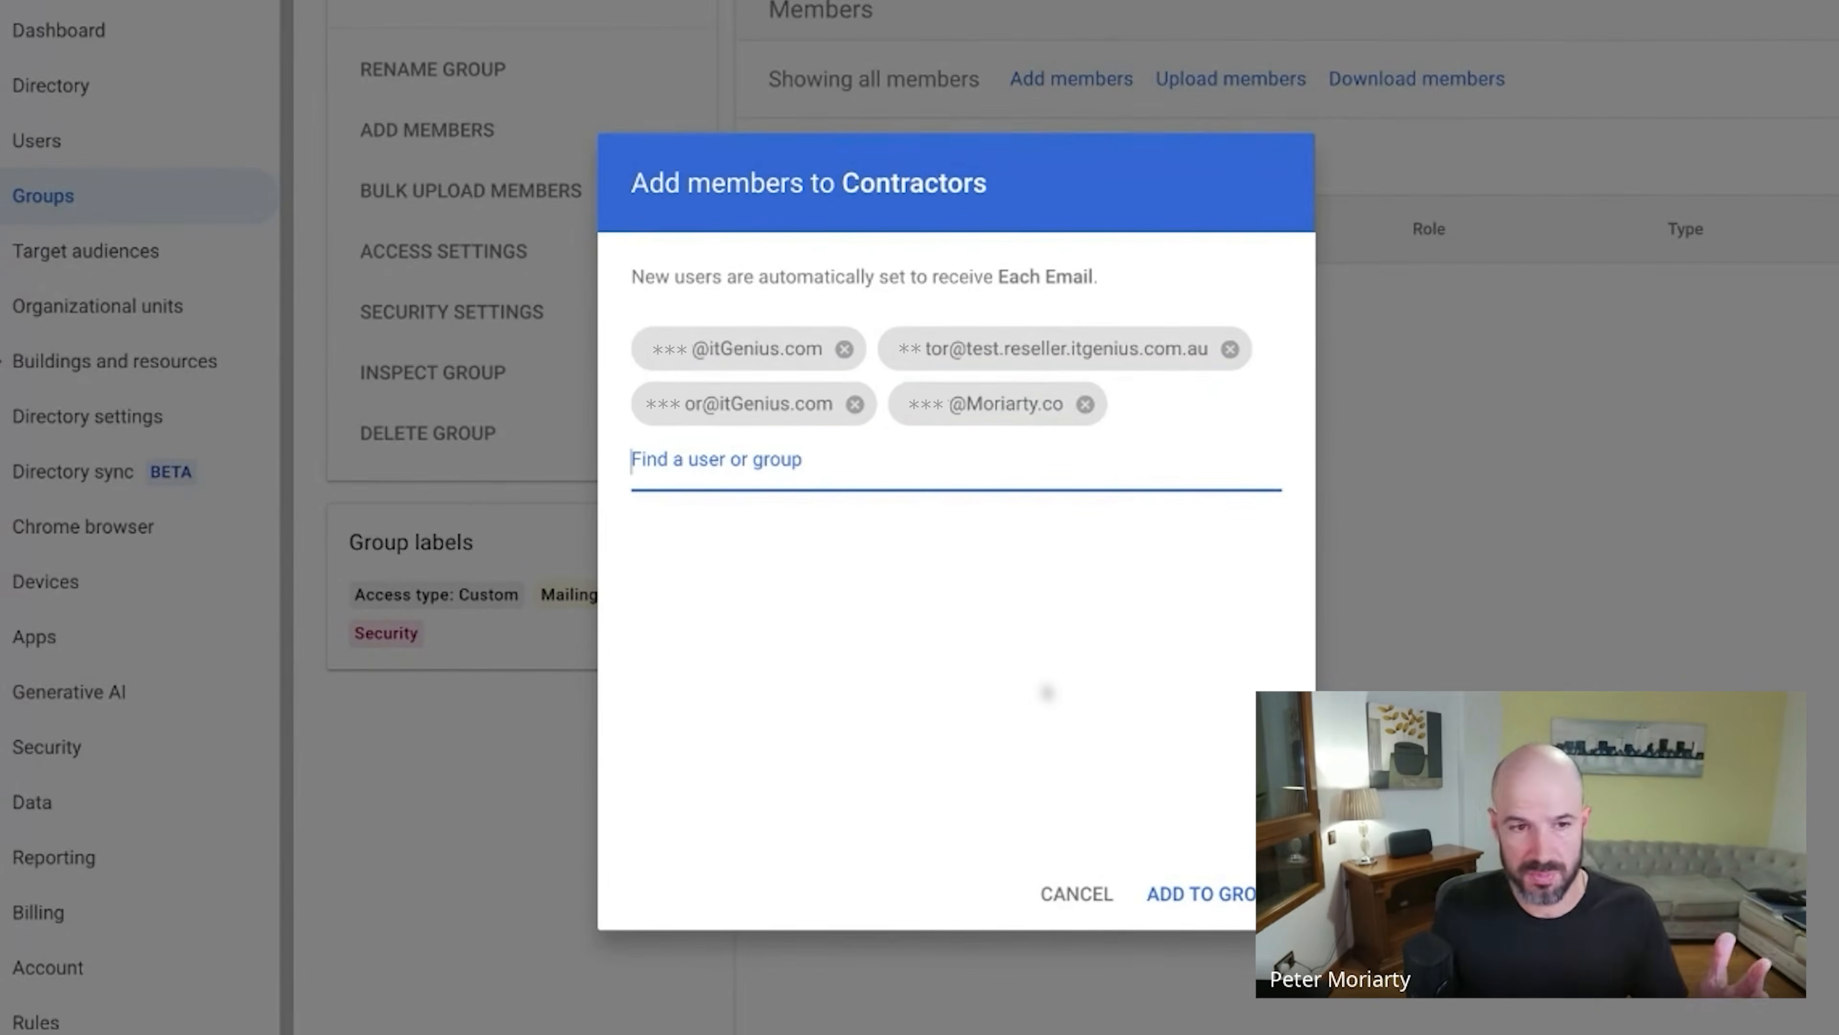
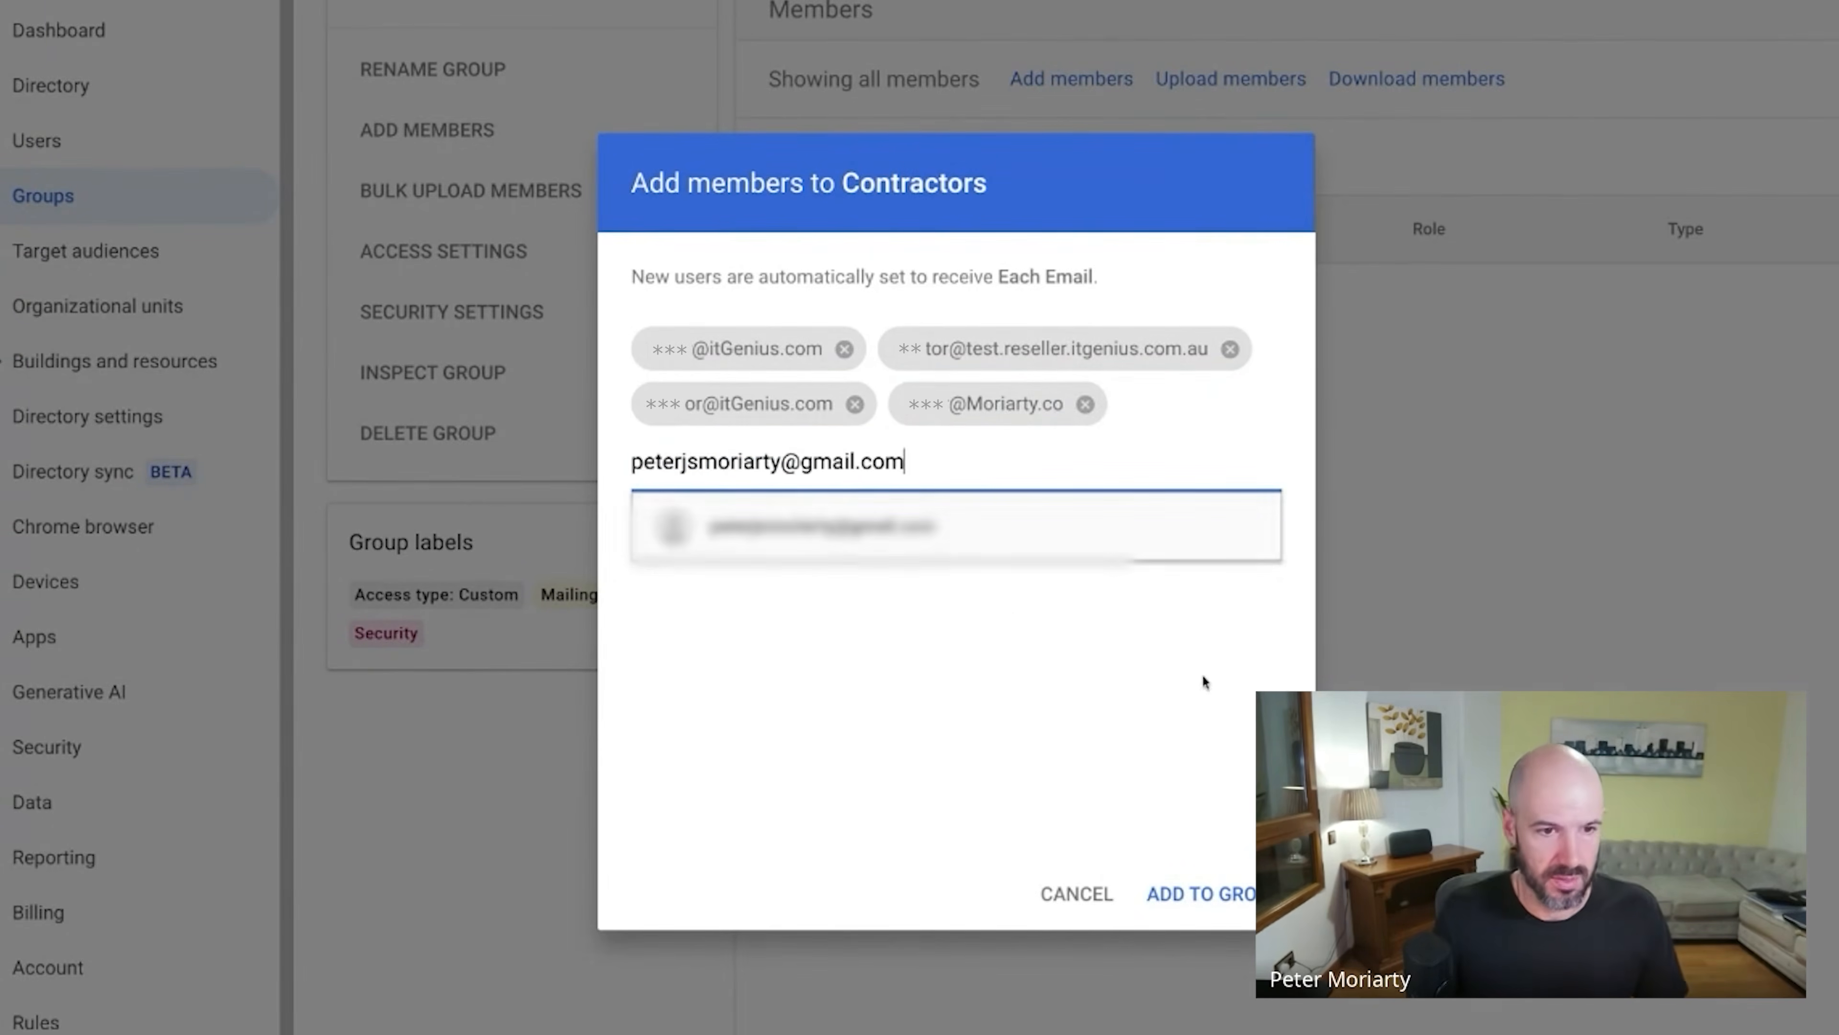
{"action": "left_click", "coordinate": [785, 527]}
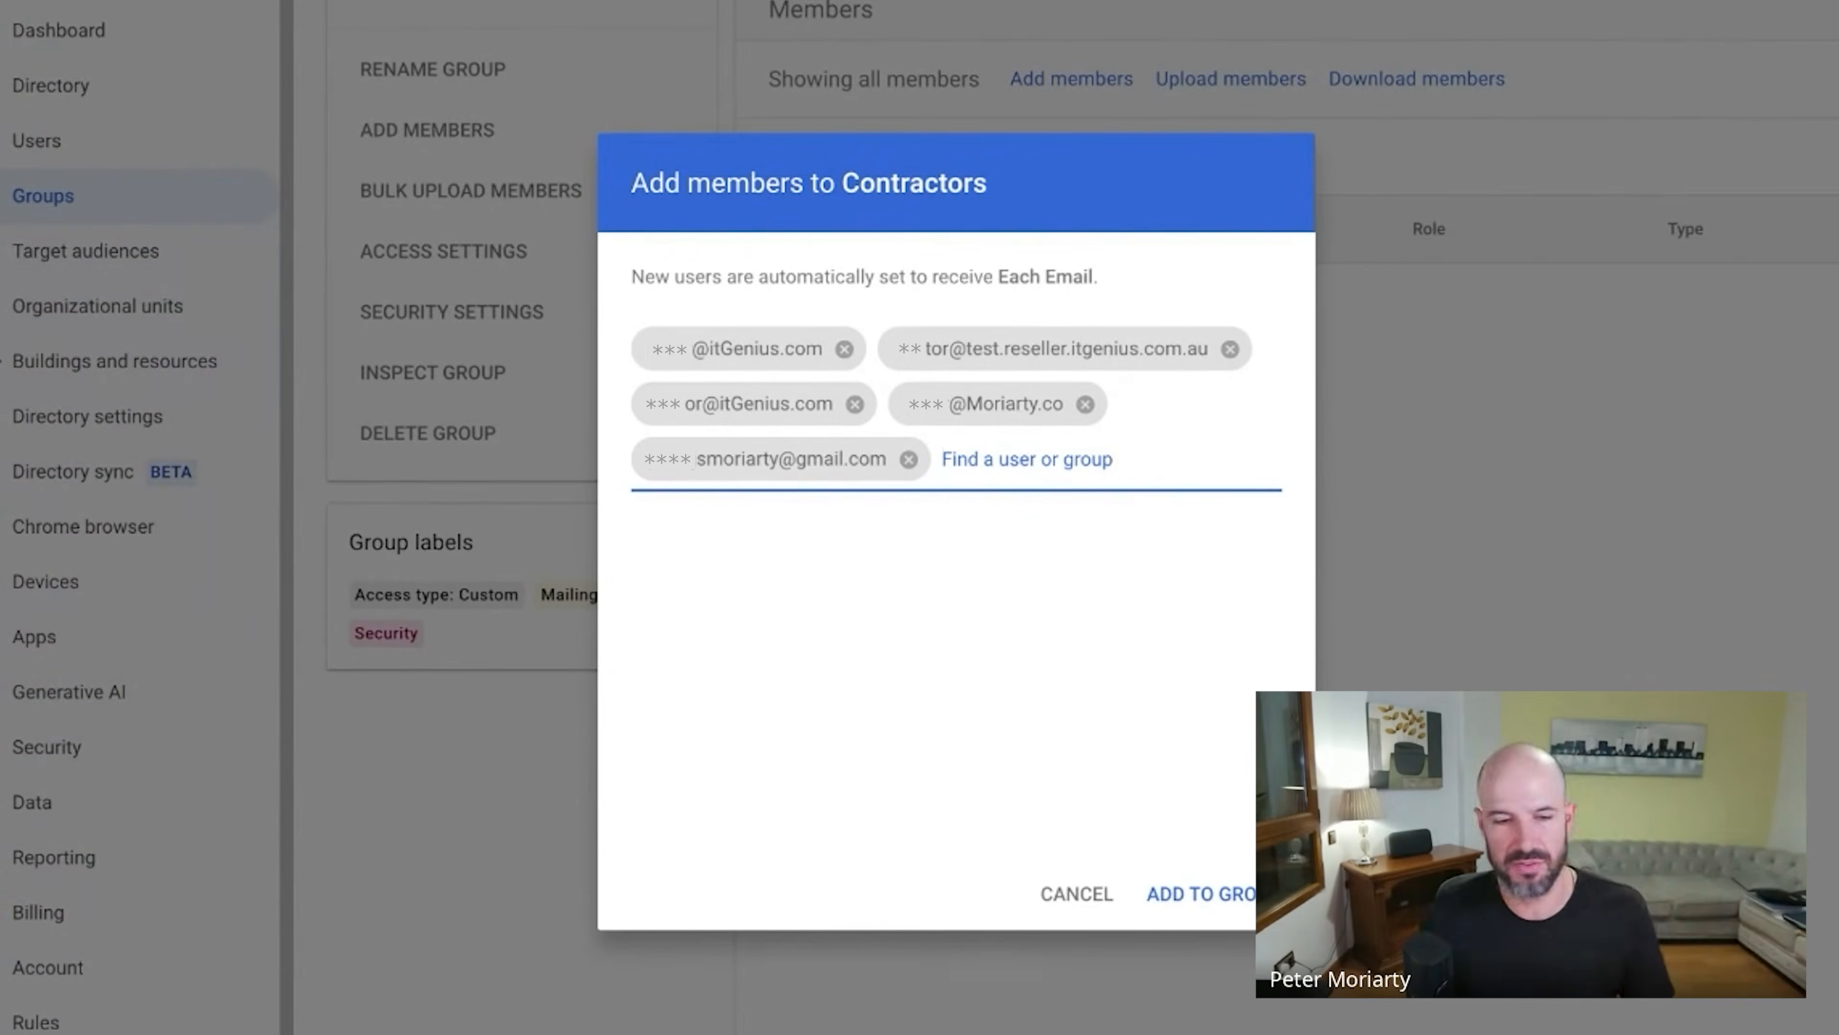
{"action": "left_click", "coordinate": [1196, 892]}
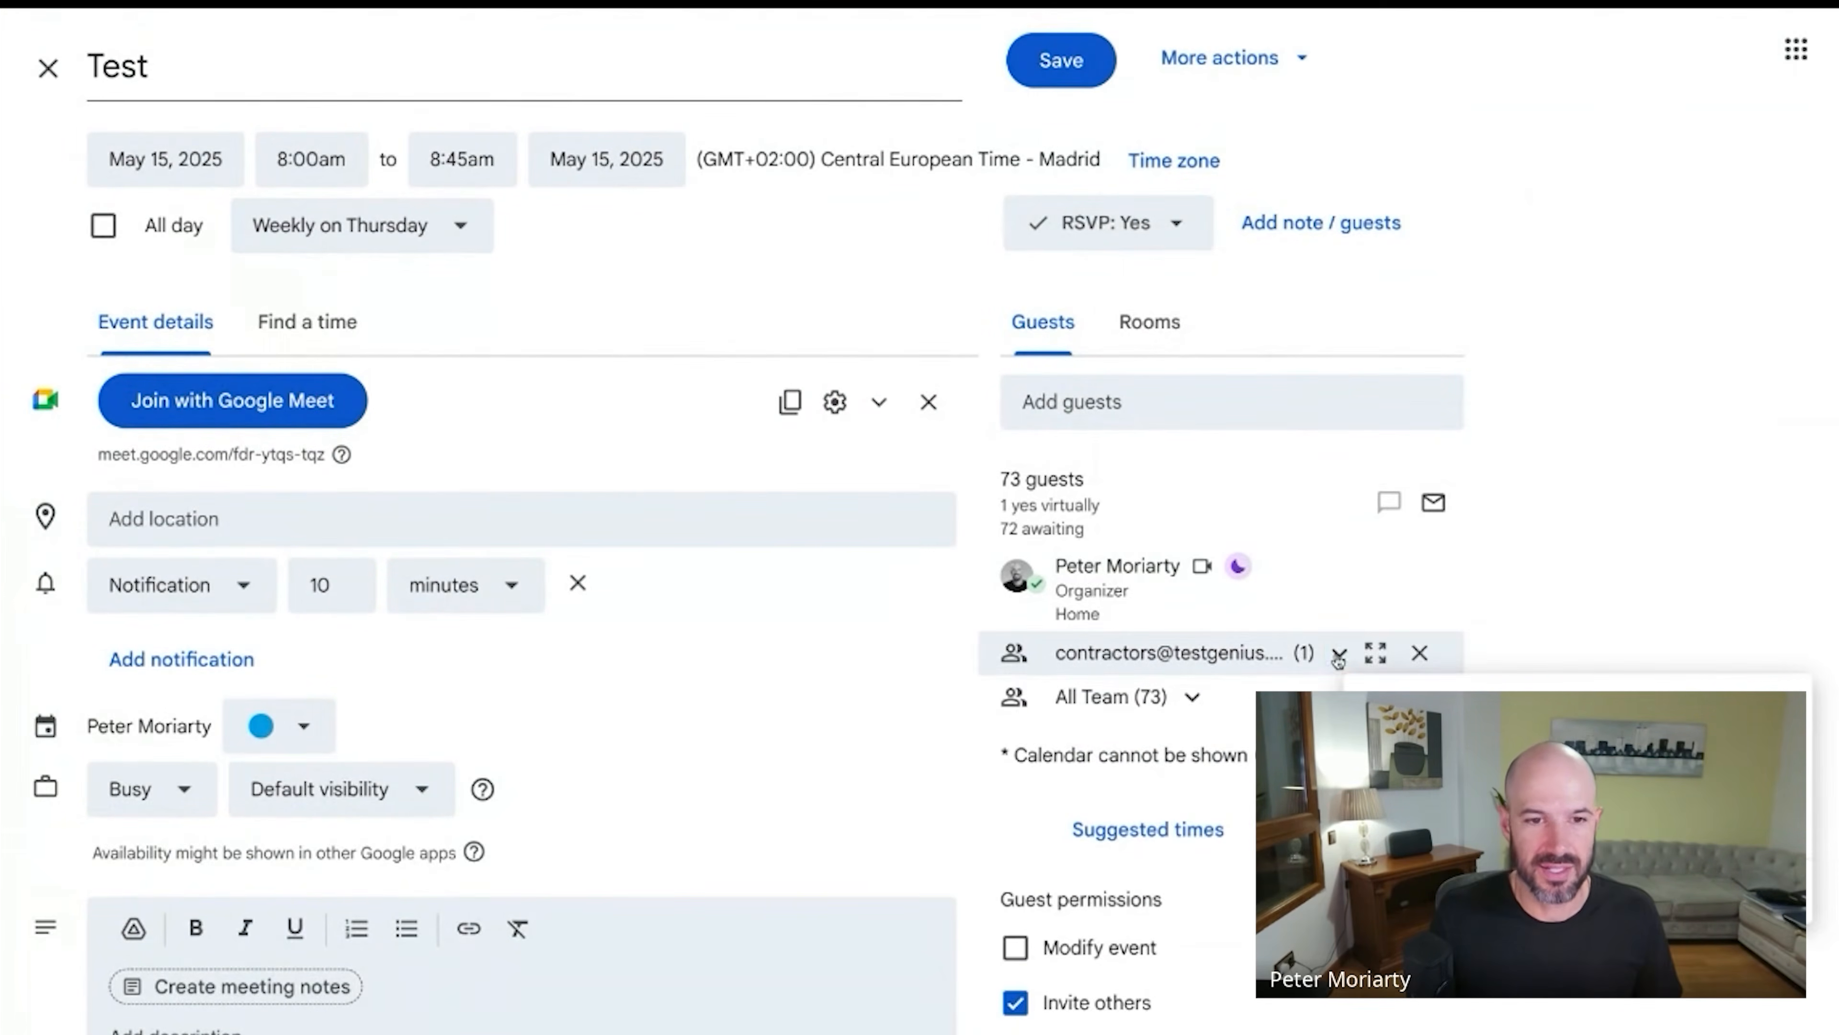
Expand the Contractors guest entry on the Test event to reveal its single member.
{"action": "left_click", "coordinate": [1339, 654]}
{"action": "mouse_move", "coordinate": [1133, 727]}
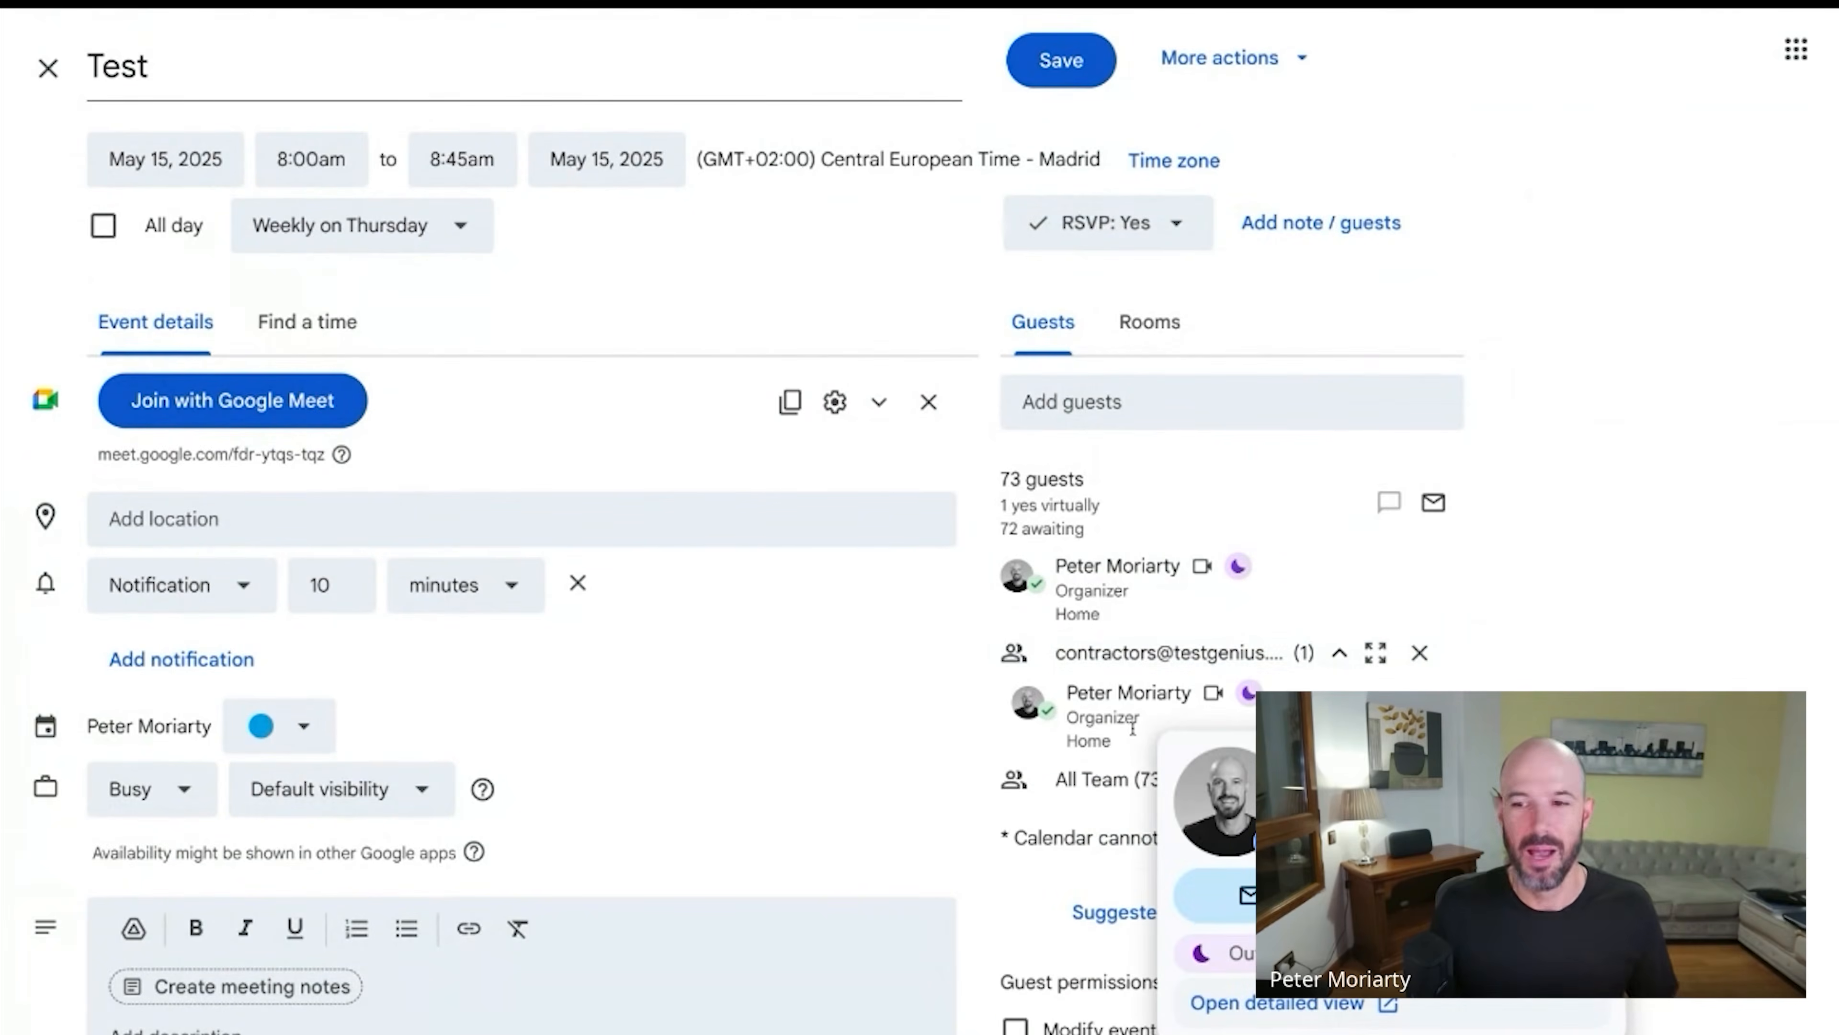